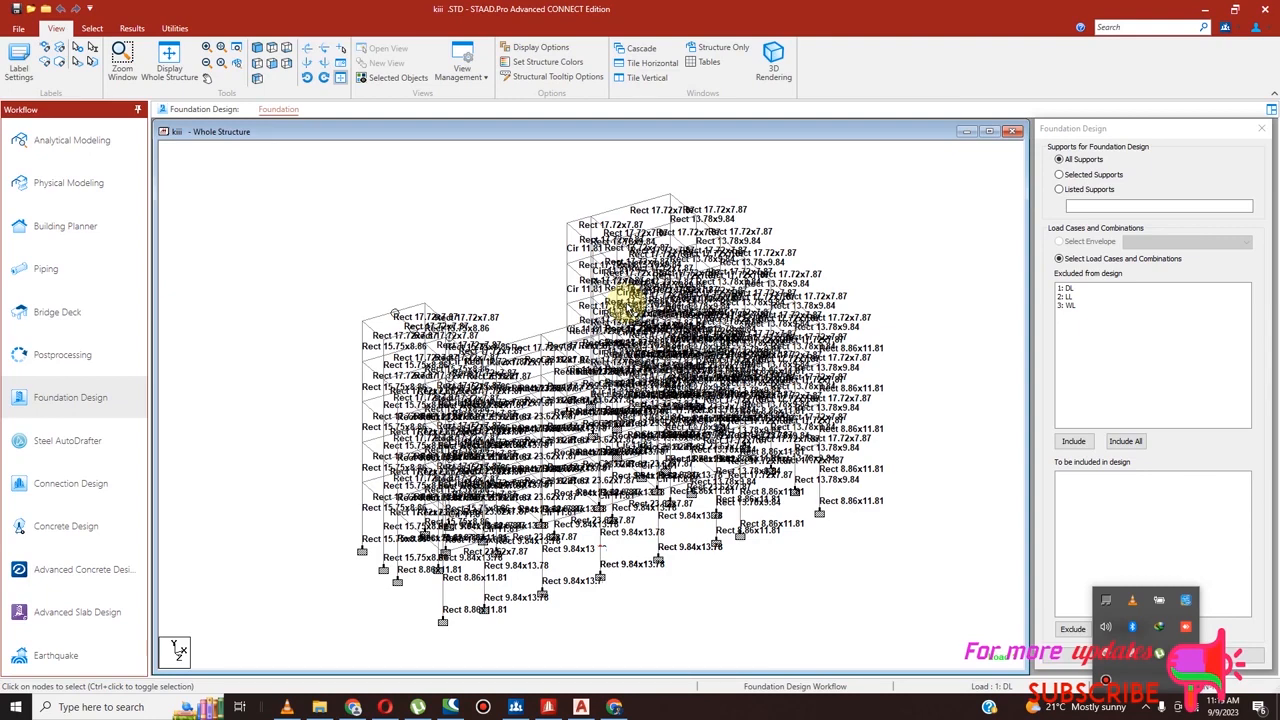
Inspect the building frame in a rendered 3D view from different angles, and put the rendered view away
click(773, 60)
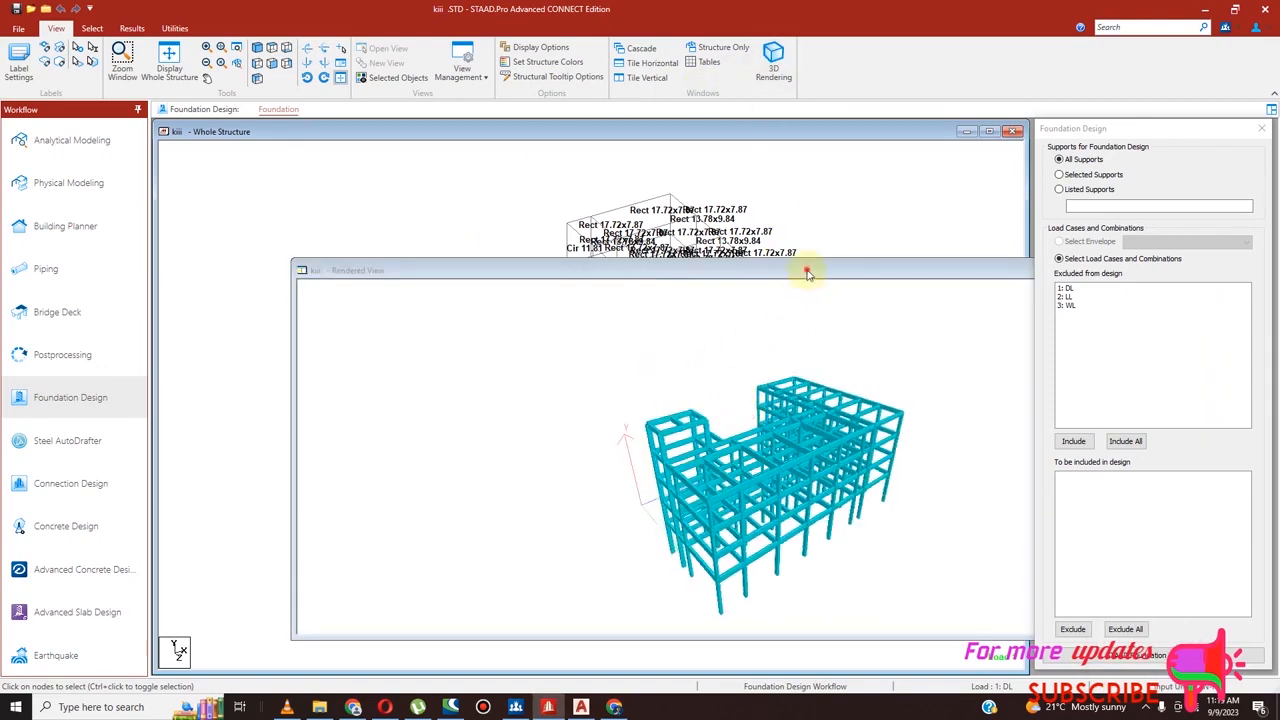
drag(808, 268, 752, 228)
right_click(648, 370)
drag(679, 352, 755, 330)
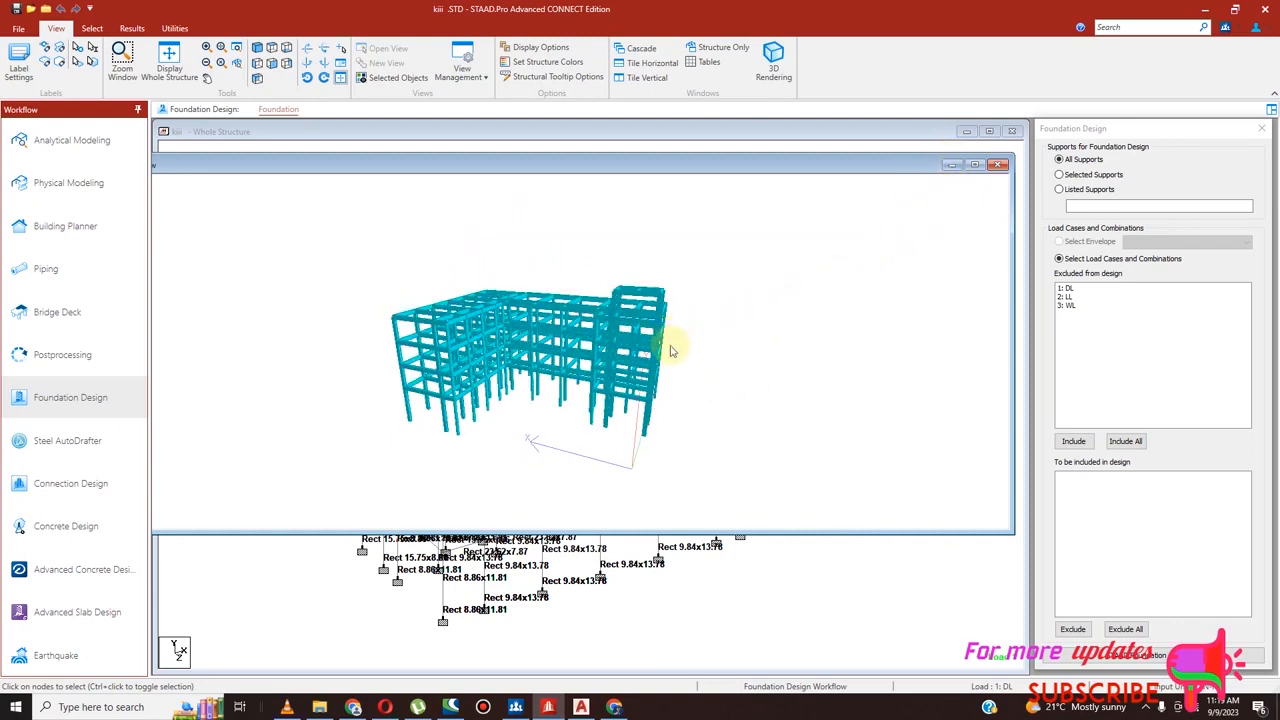
click(955, 165)
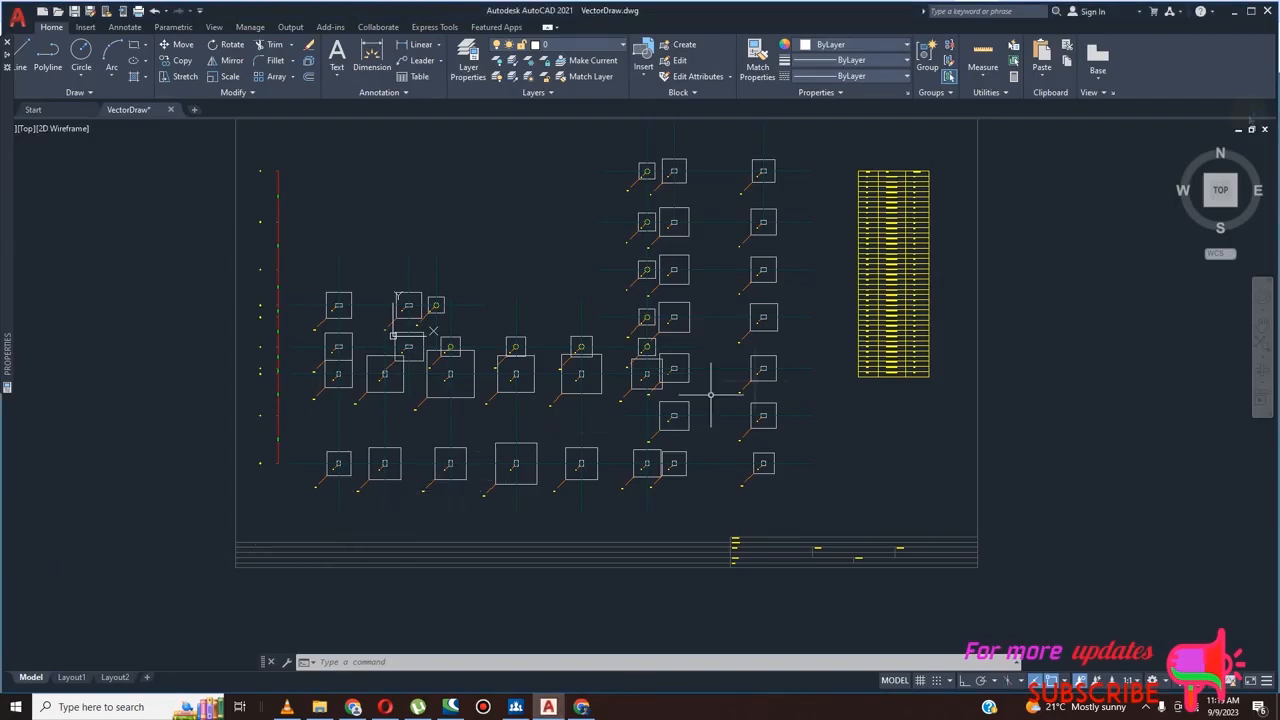
Minimize AutoCAD and the open browser windows and switch to STAAD RCDC for advanced concrete design
click(1231, 10)
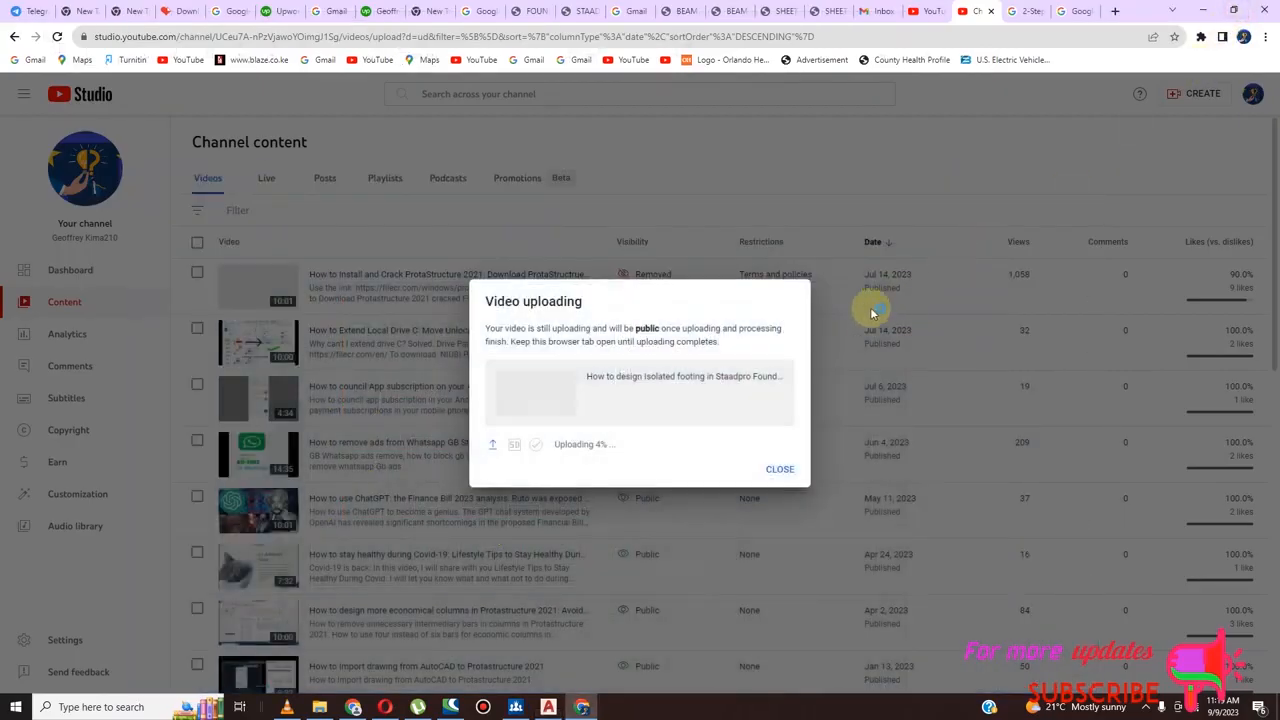
click(1204, 9)
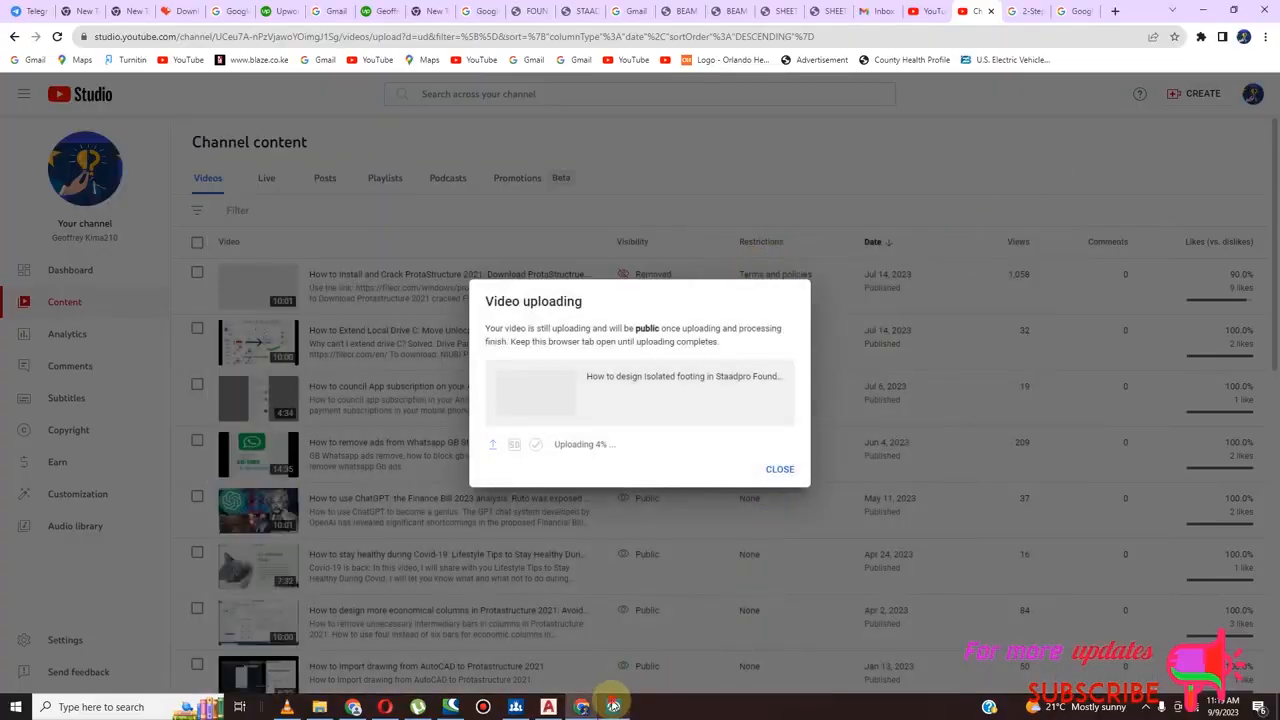
click(1208, 9)
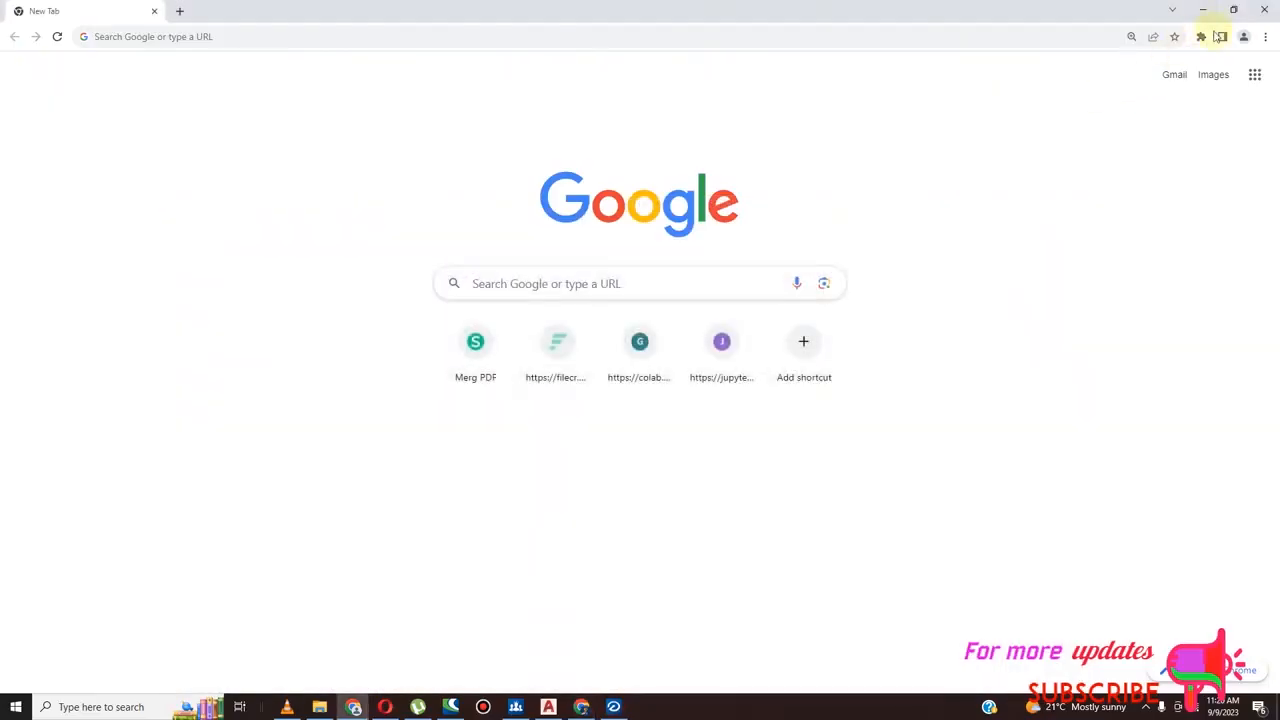
click(1207, 10)
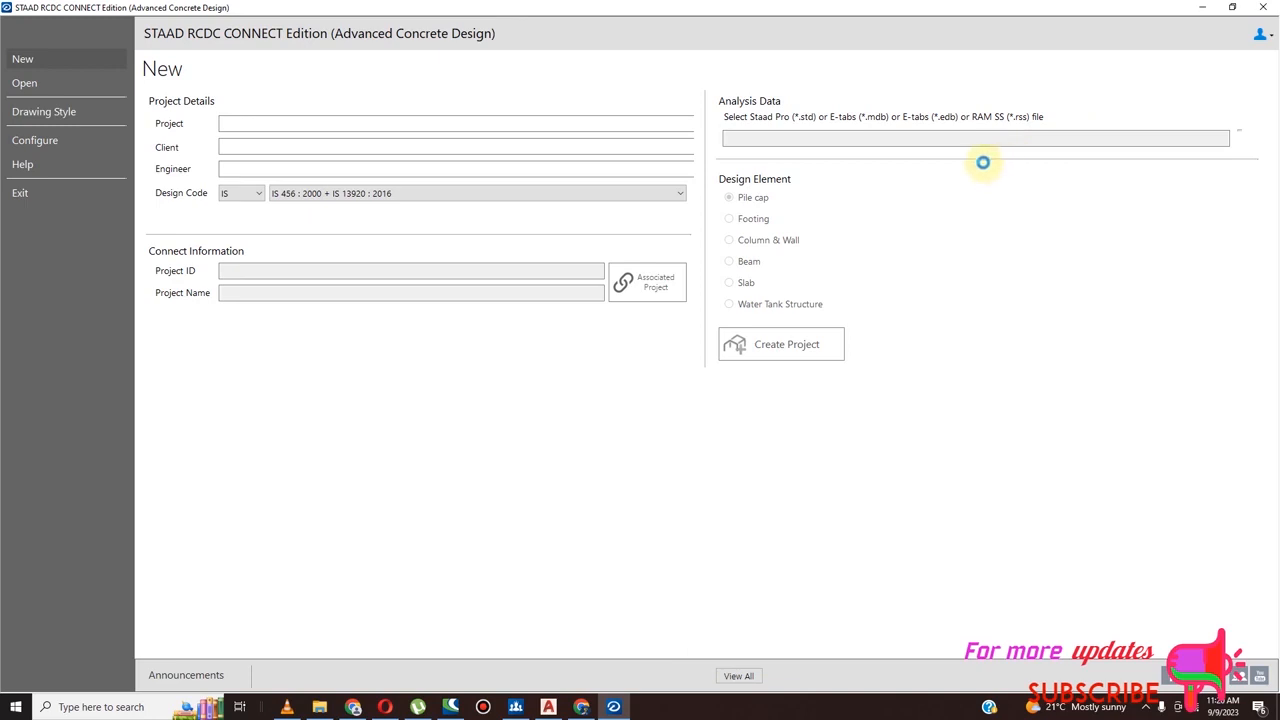
Enter ISOLATED FOOTING as the project and fill in the client's and engineer's names
click(322, 124)
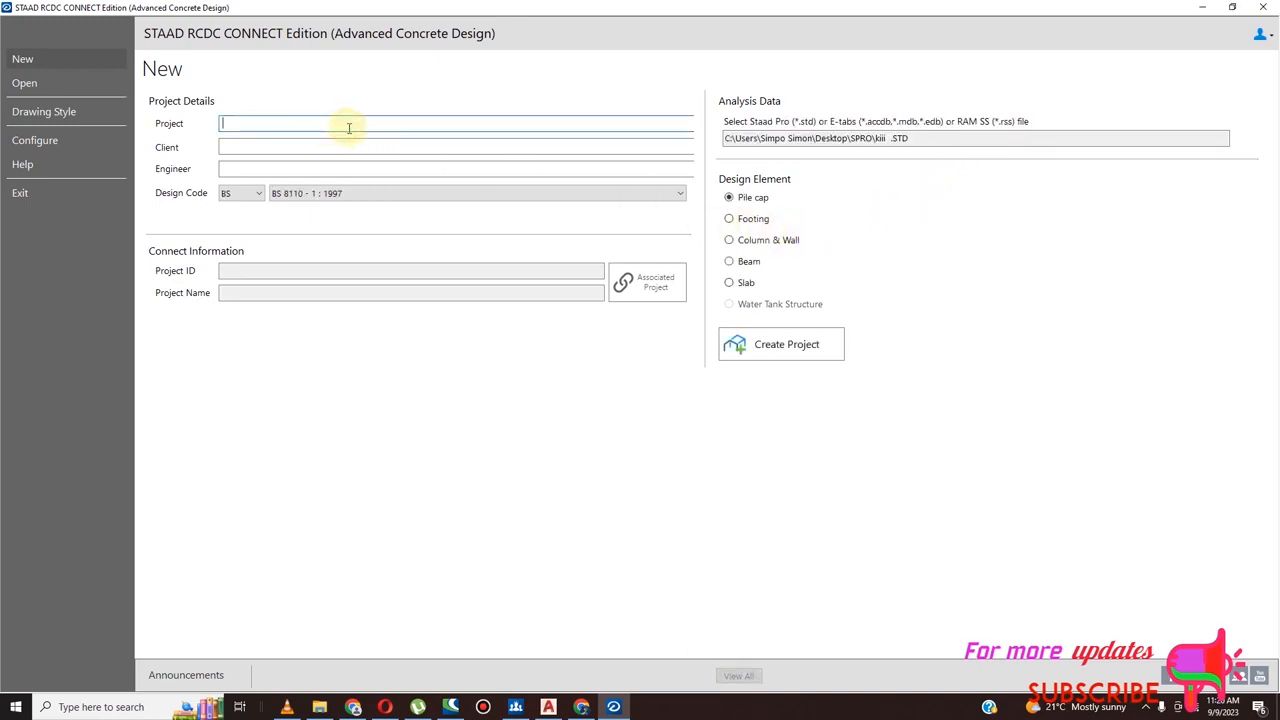
text(i)
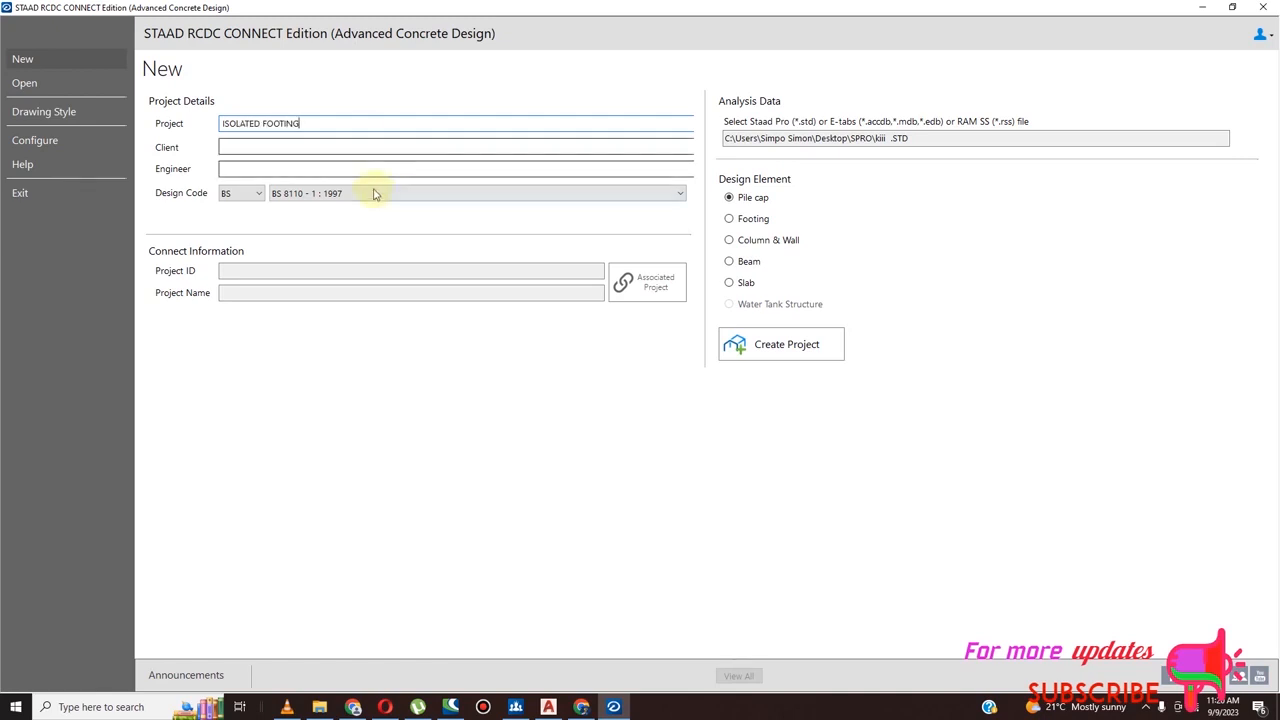
click(312, 150)
text(KIM)
click(288, 168)
text(GEOFFREY)
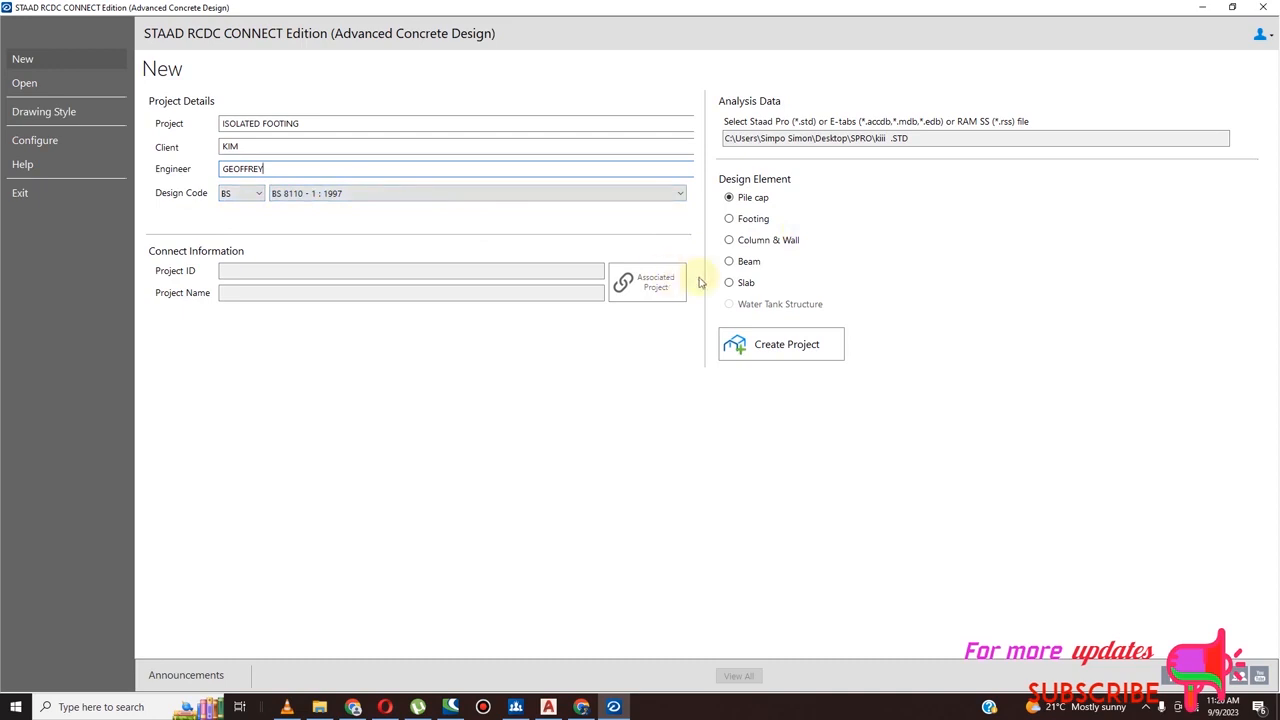
Choose Footing as the design element and create the project
click(729, 220)
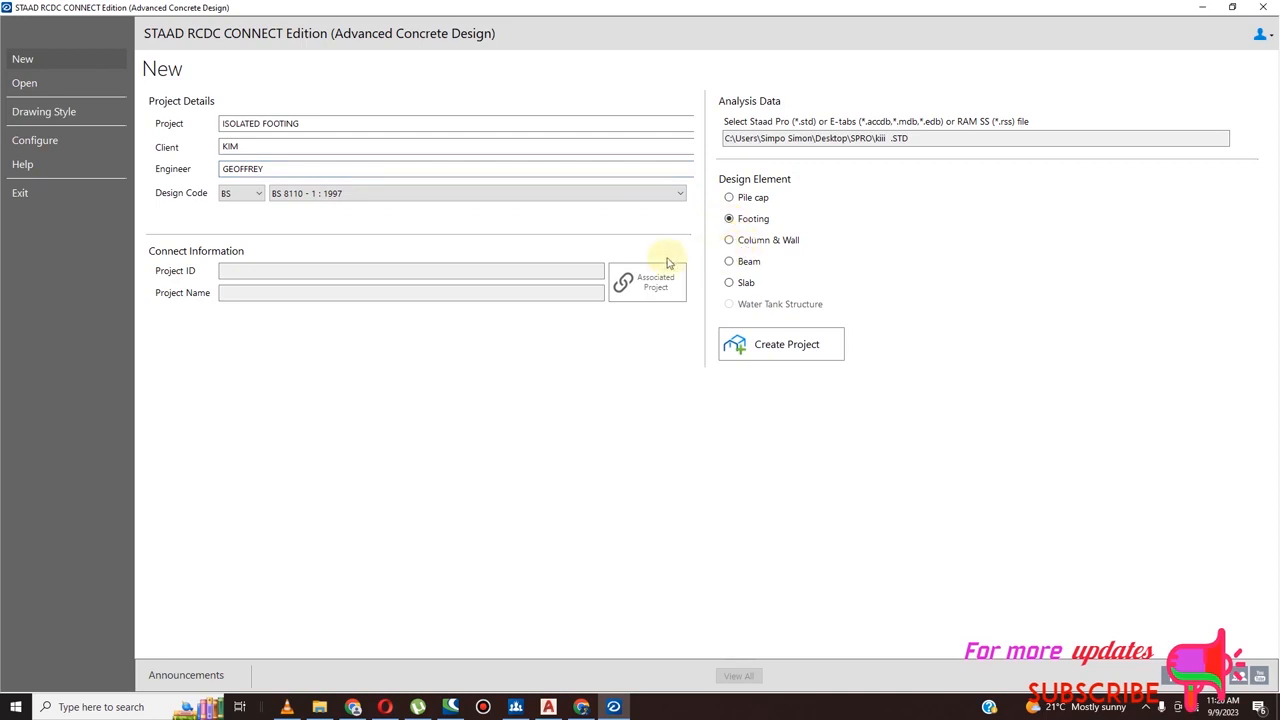
click(447, 270)
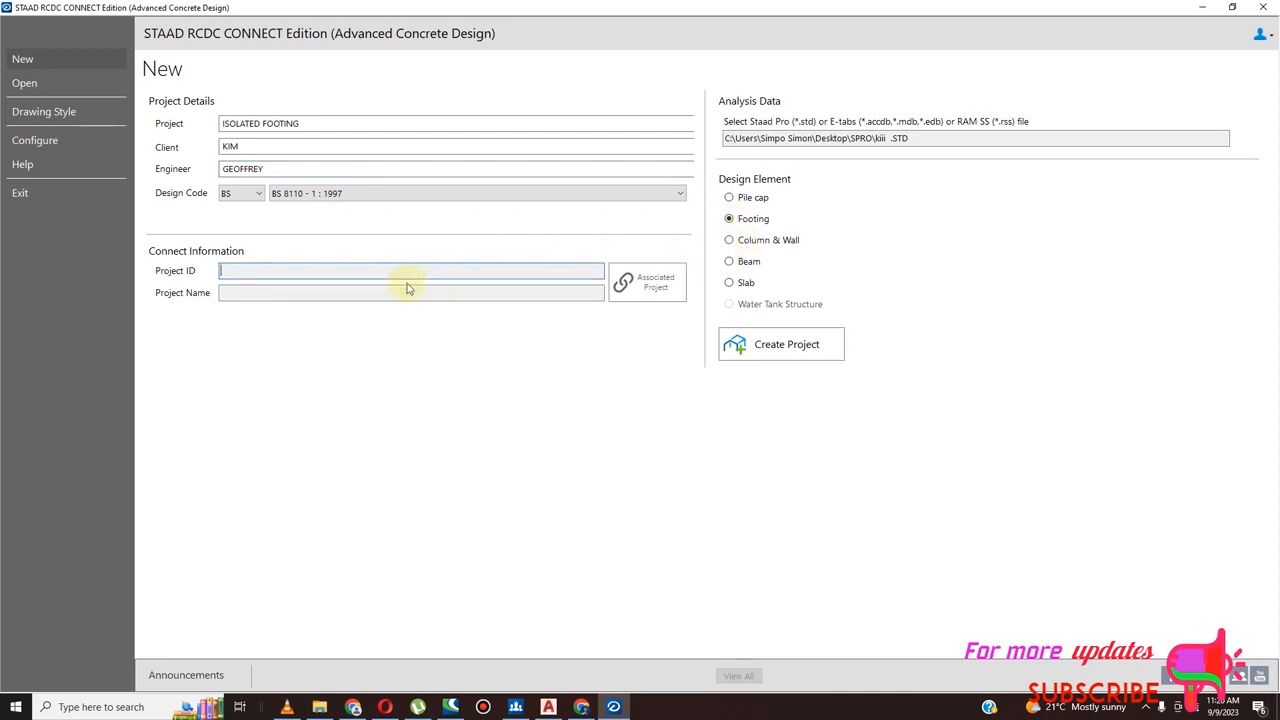
click(328, 292)
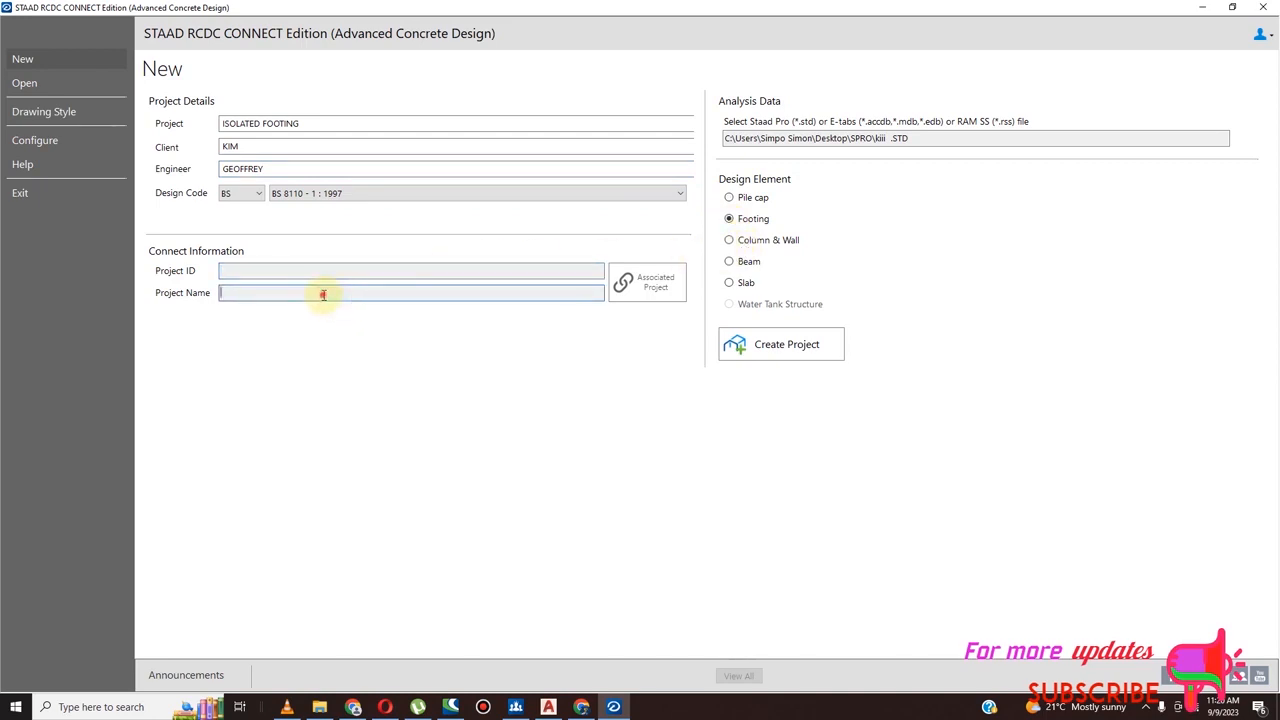
click(789, 352)
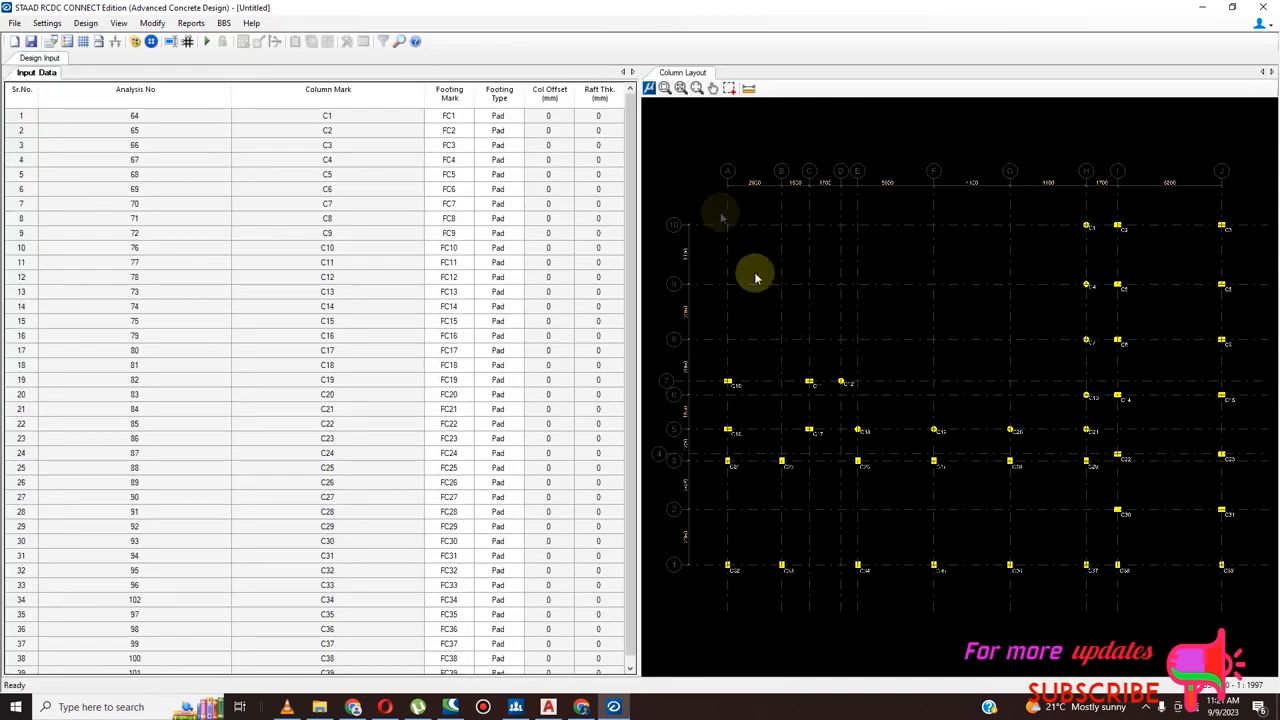
Open the general design settings and turn off the provision of top steel in the footings
click(48, 26)
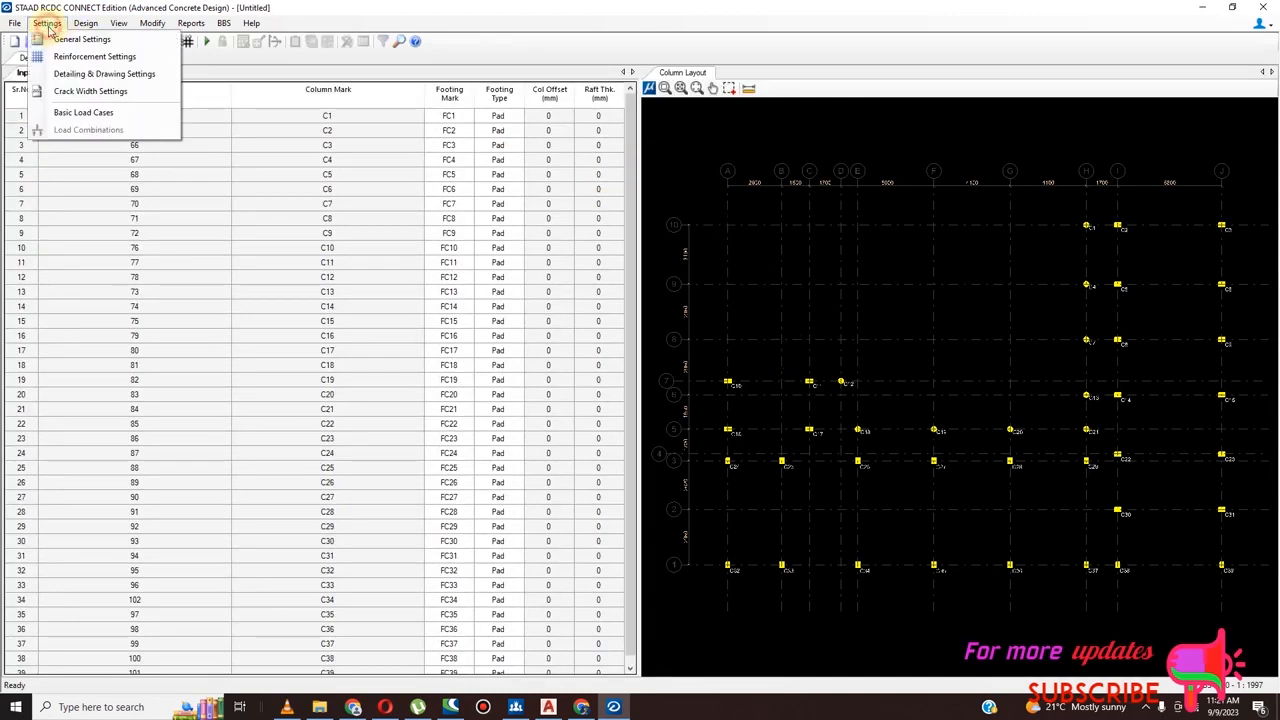
click(60, 37)
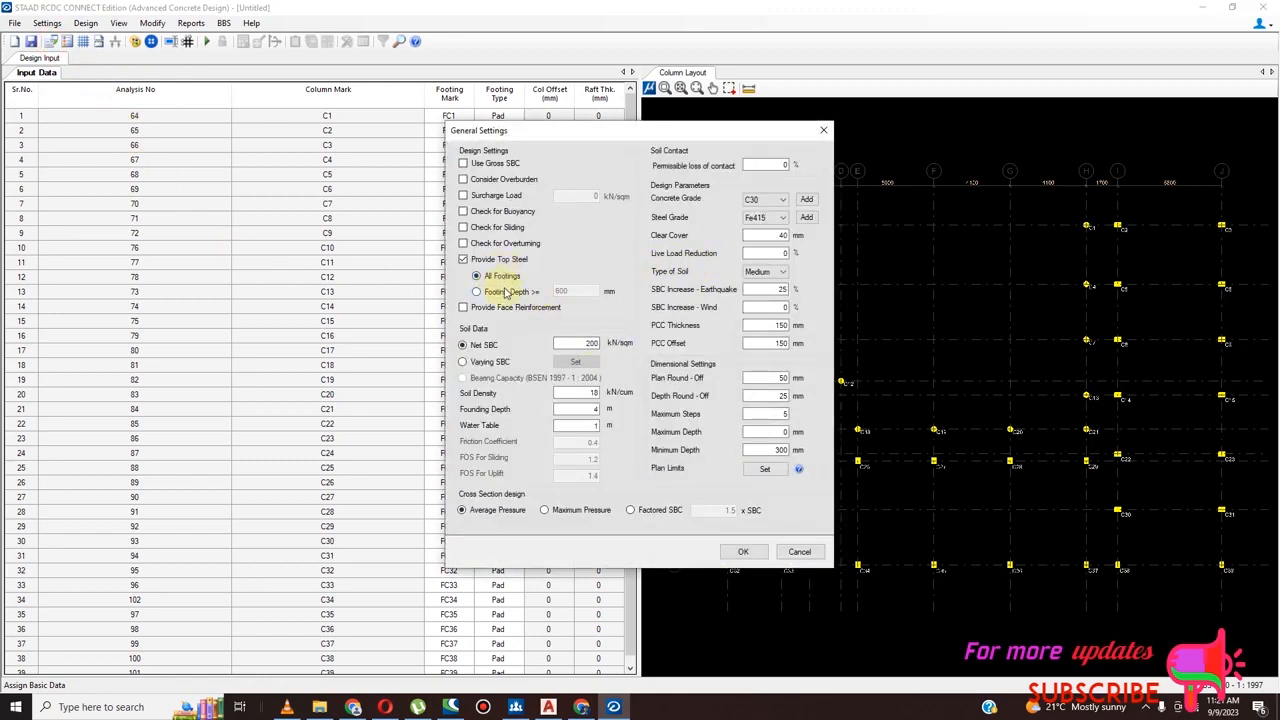
click(463, 259)
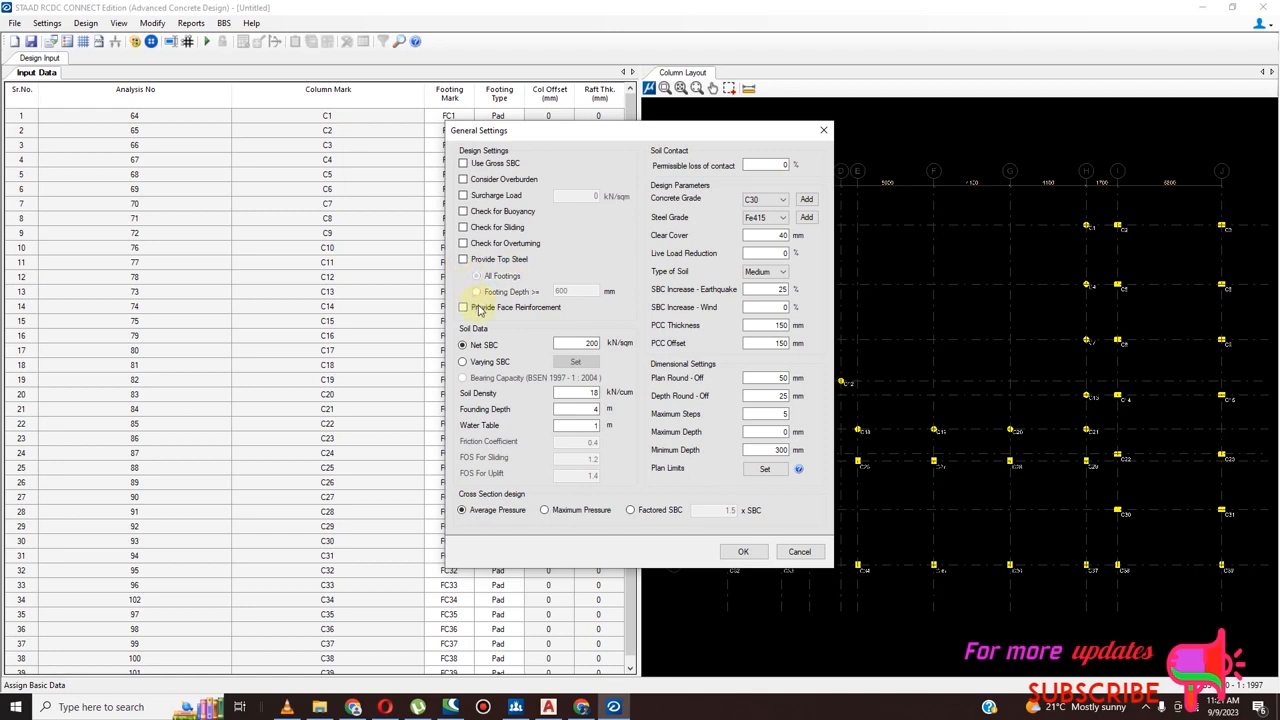
click(463, 259)
click(476, 292)
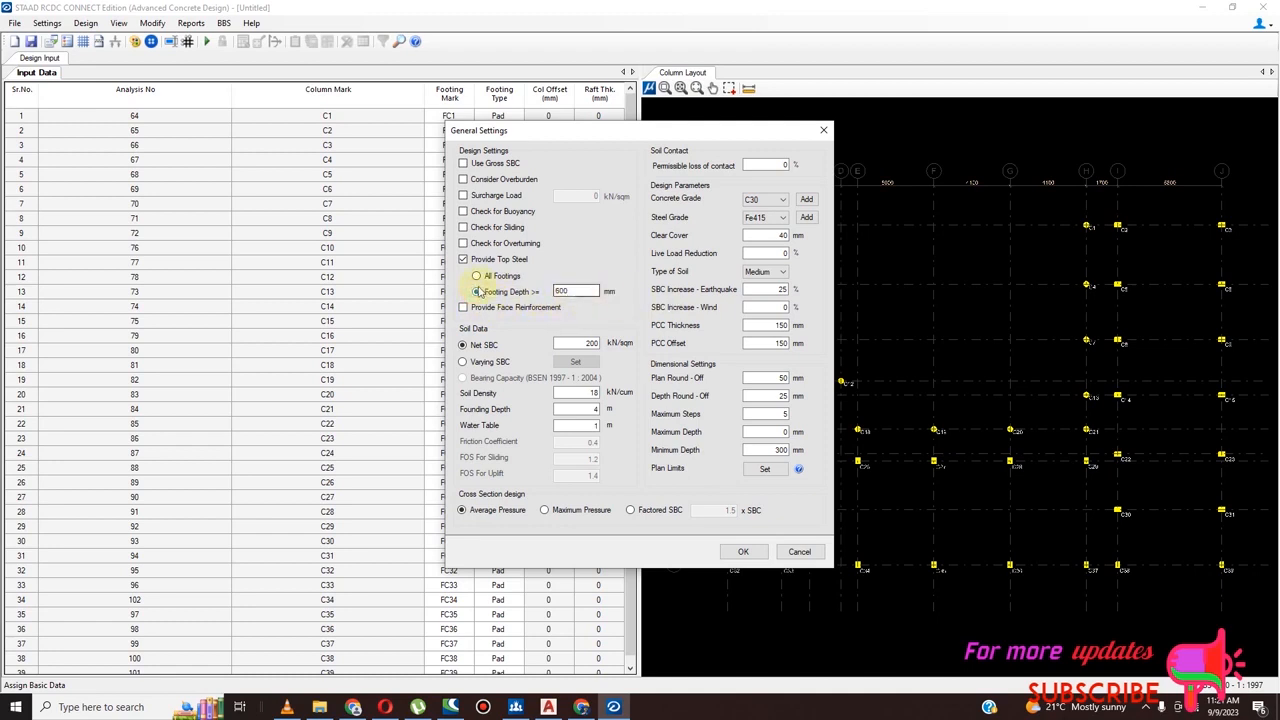
click(463, 260)
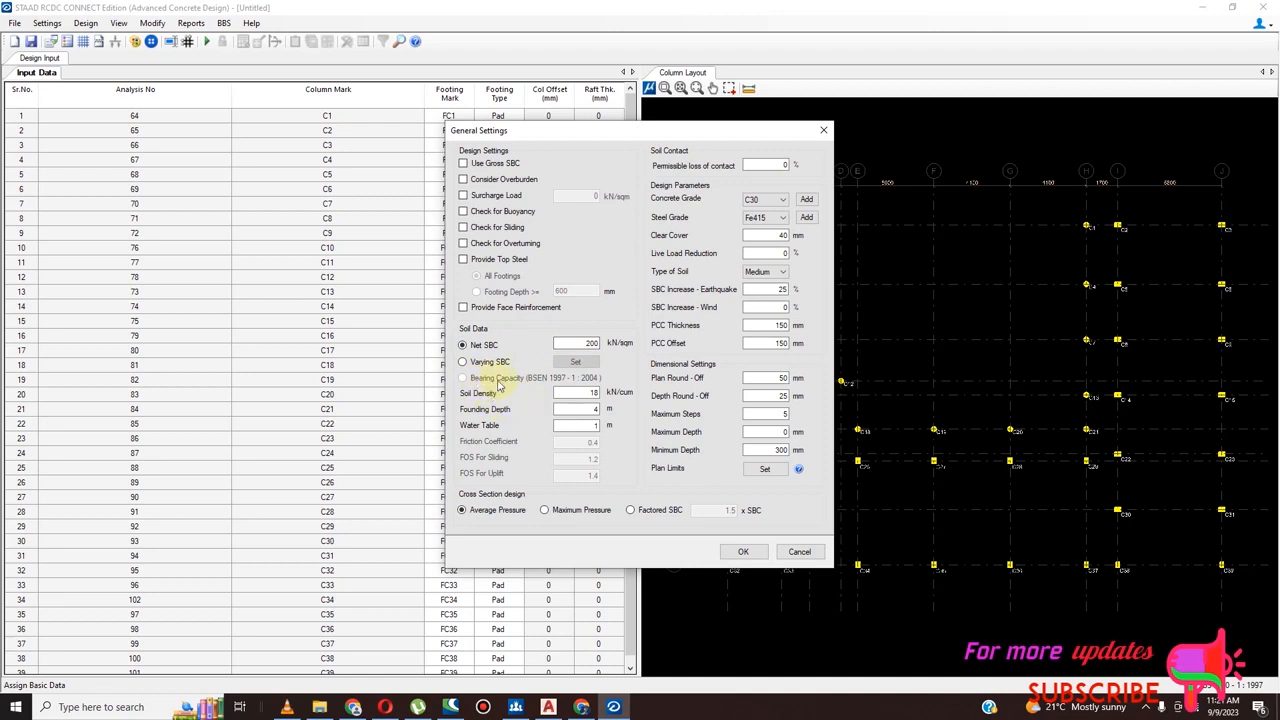
Set the net SBC to 190 kN/sqm and the water table to 2 m in the soil data
double_click(584, 342)
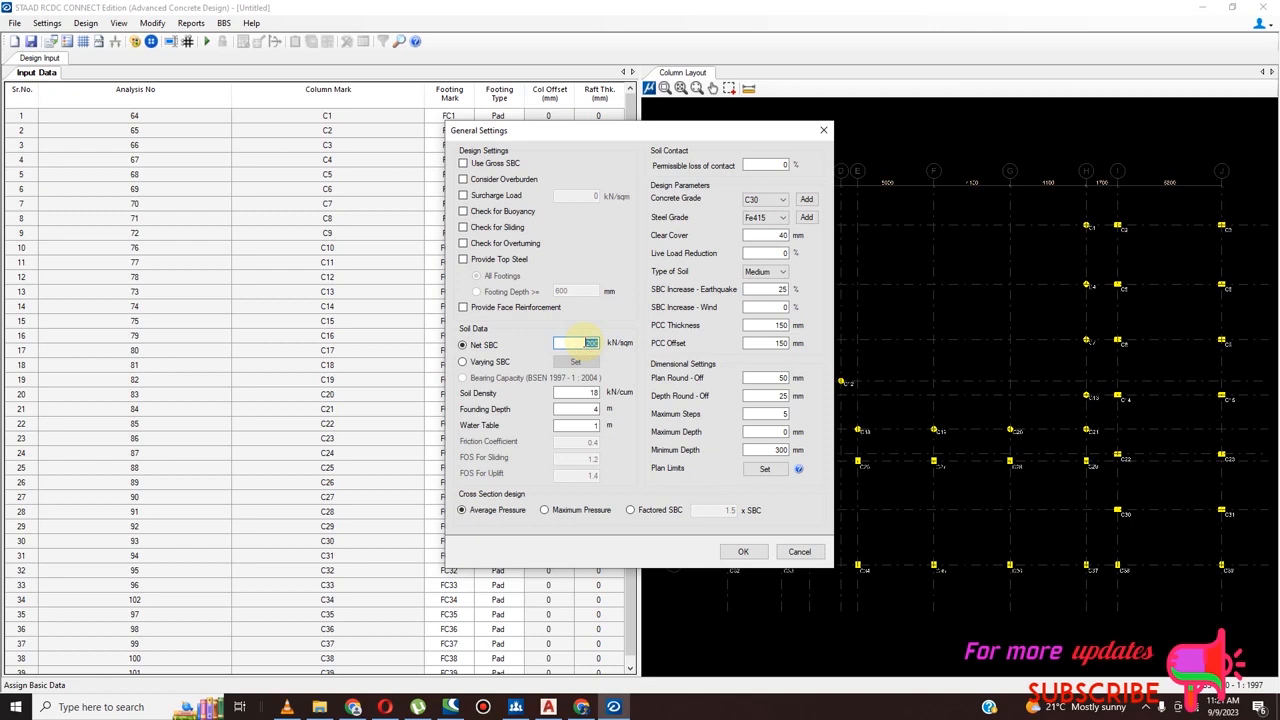
text(190)
click(593, 427)
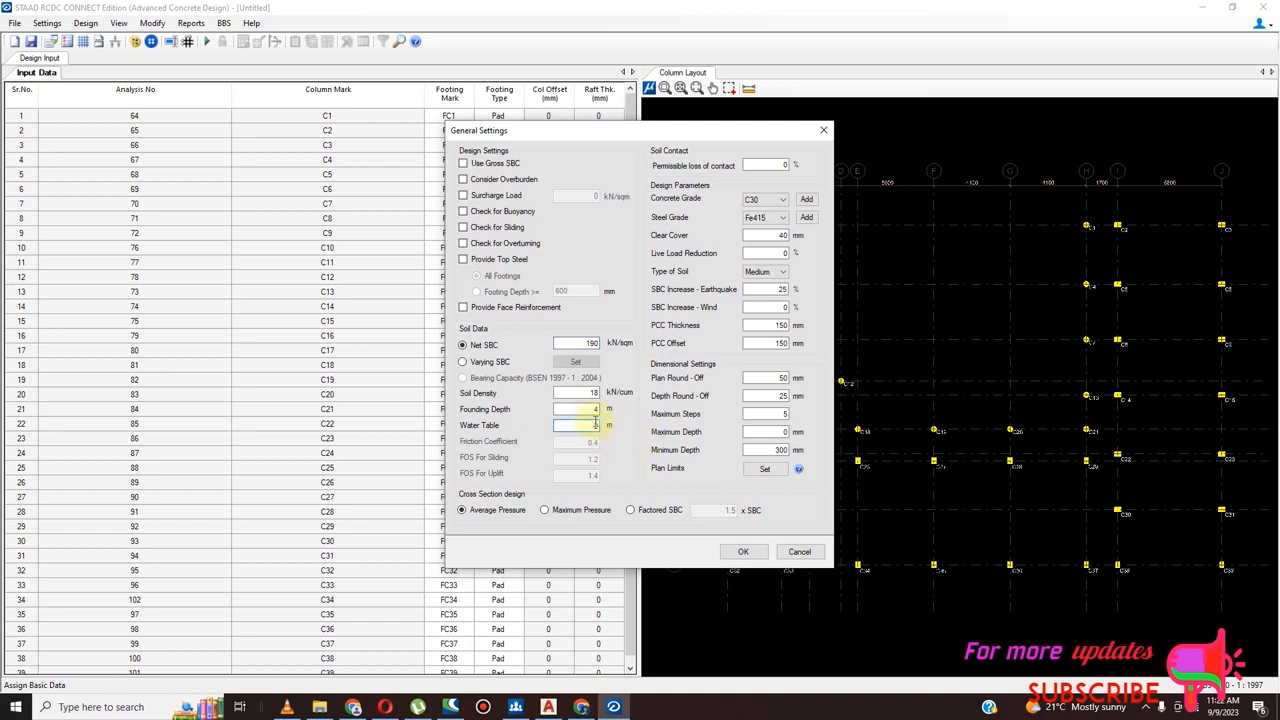
click(595, 410)
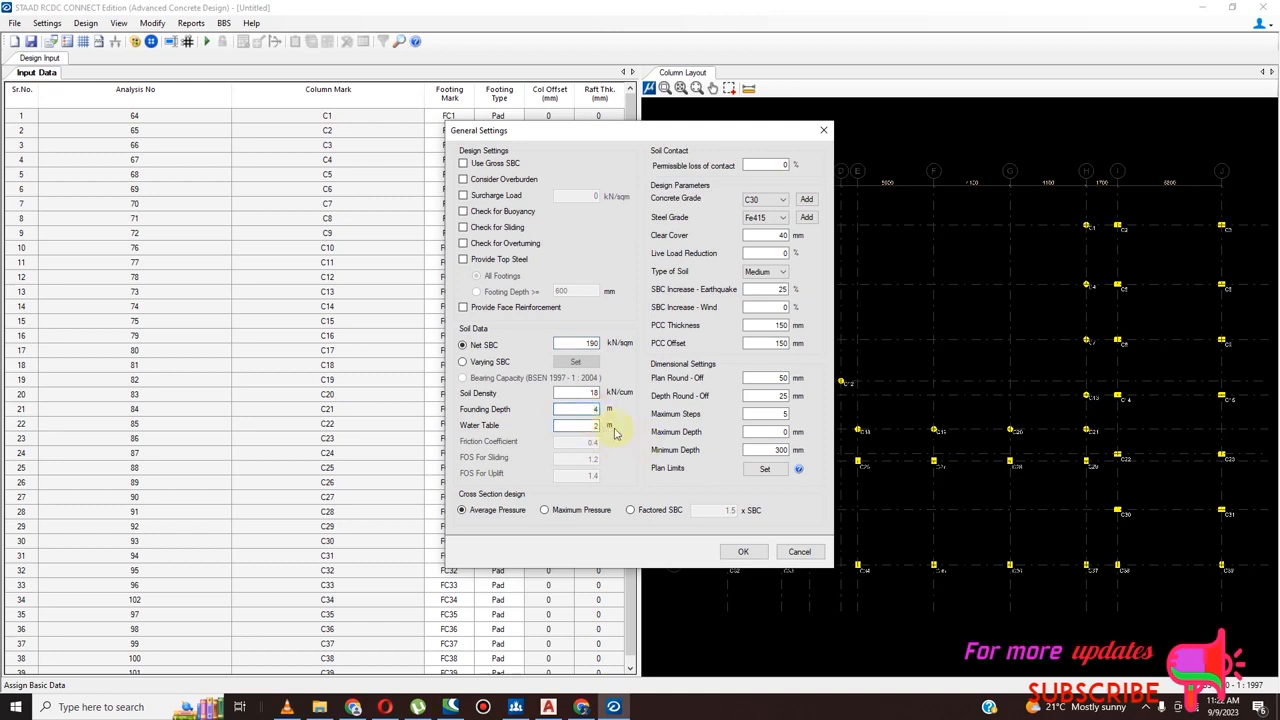
Set the concrete grade to C20 and the steel grade to Fe460 for the footings
click(778, 203)
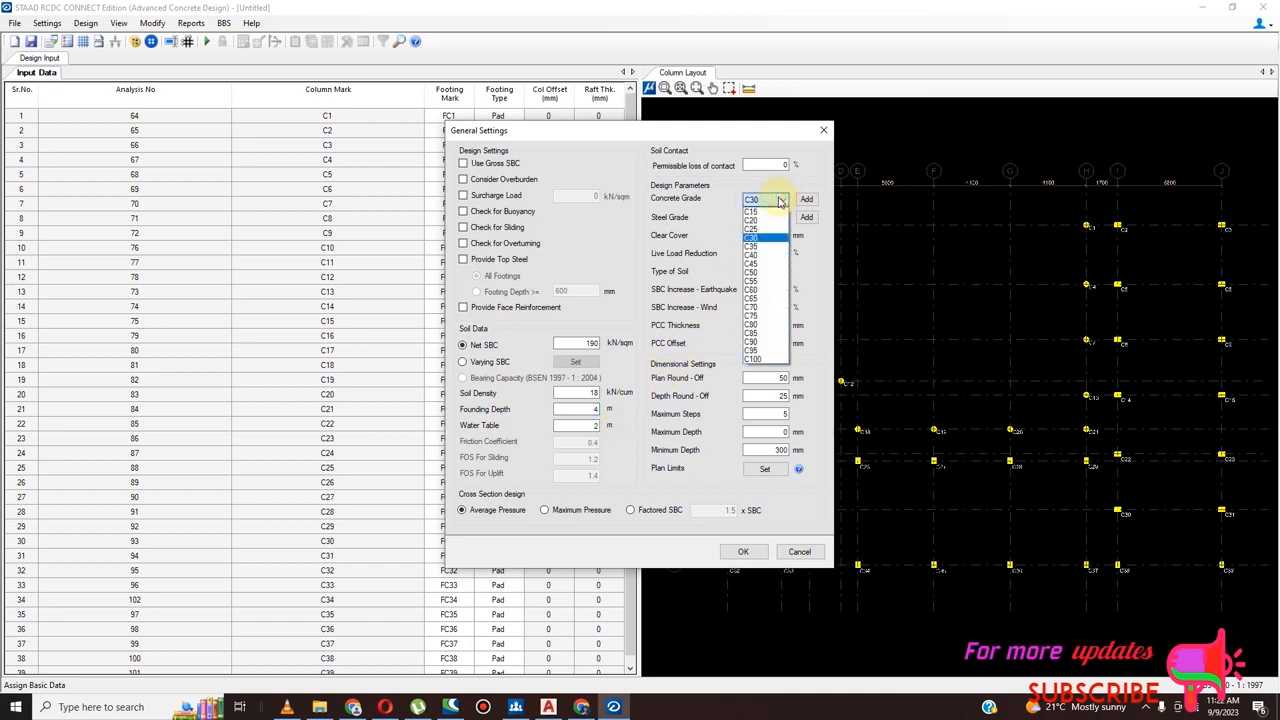
click(778, 220)
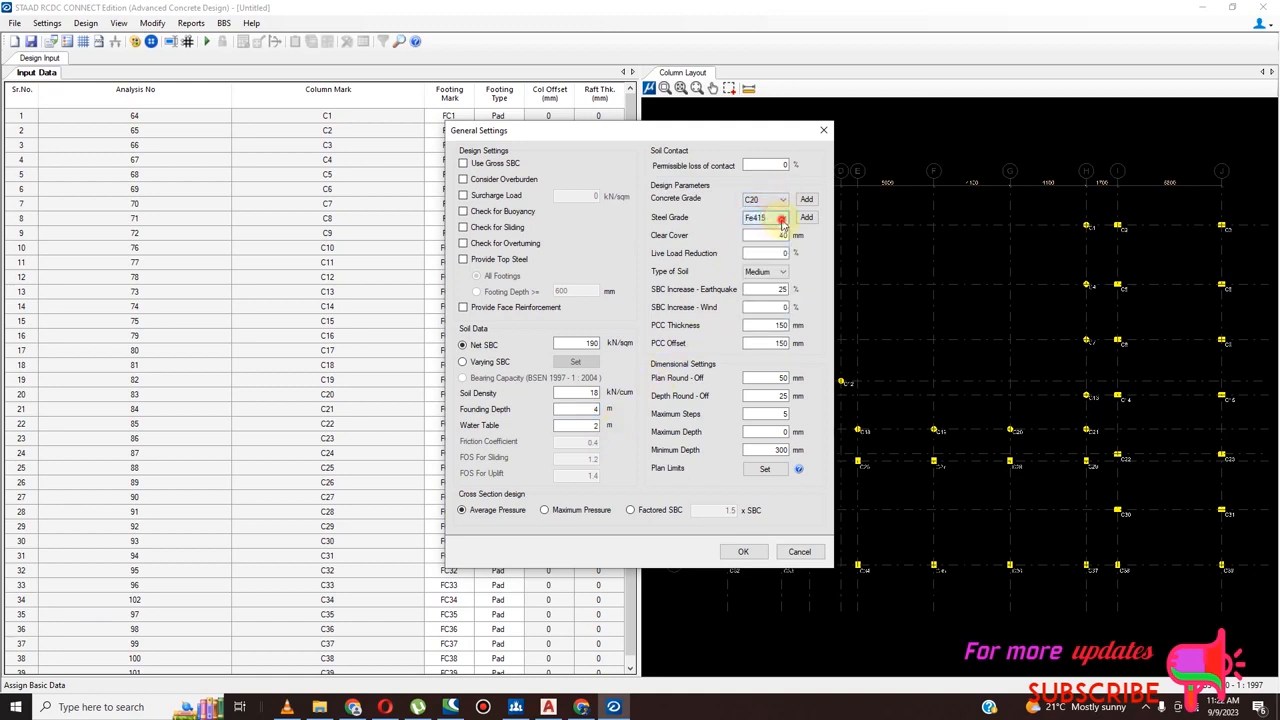
click(780, 217)
click(780, 255)
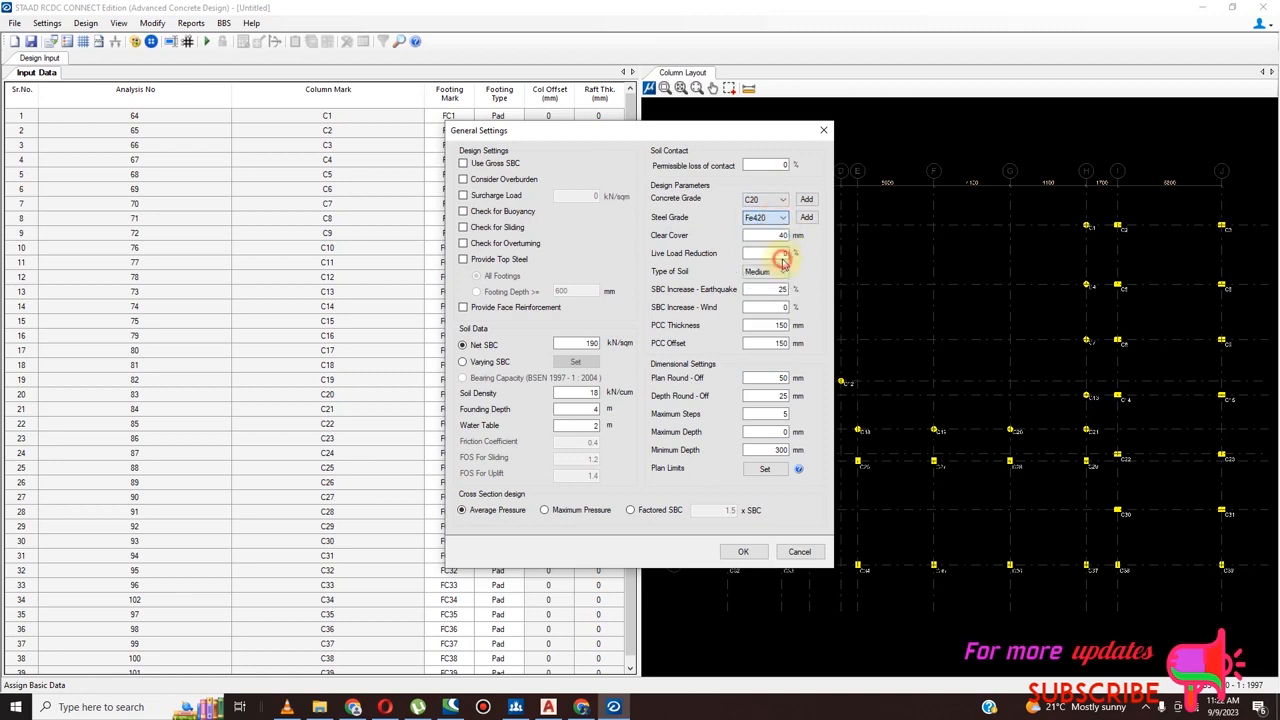
click(785, 218)
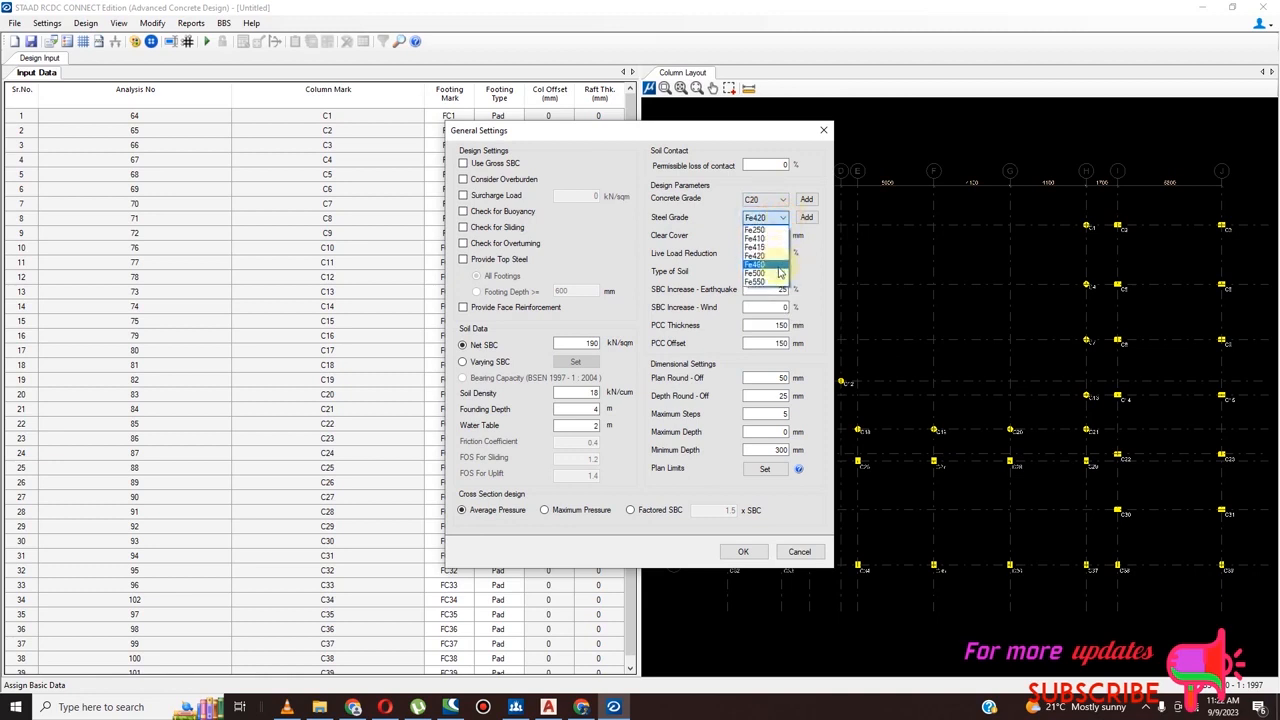
click(779, 266)
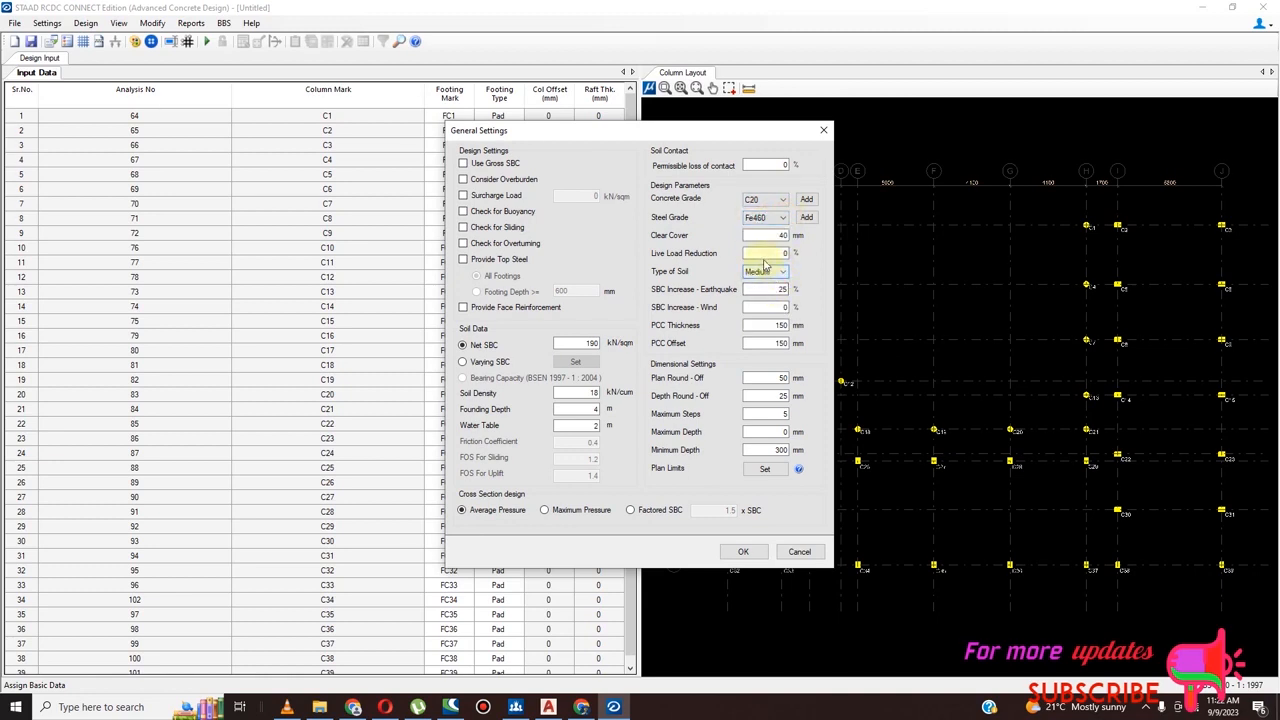
Set the clear cover, PCC thickness and PCC offset to 50 mm each and apply the general settings
double_click(780, 236)
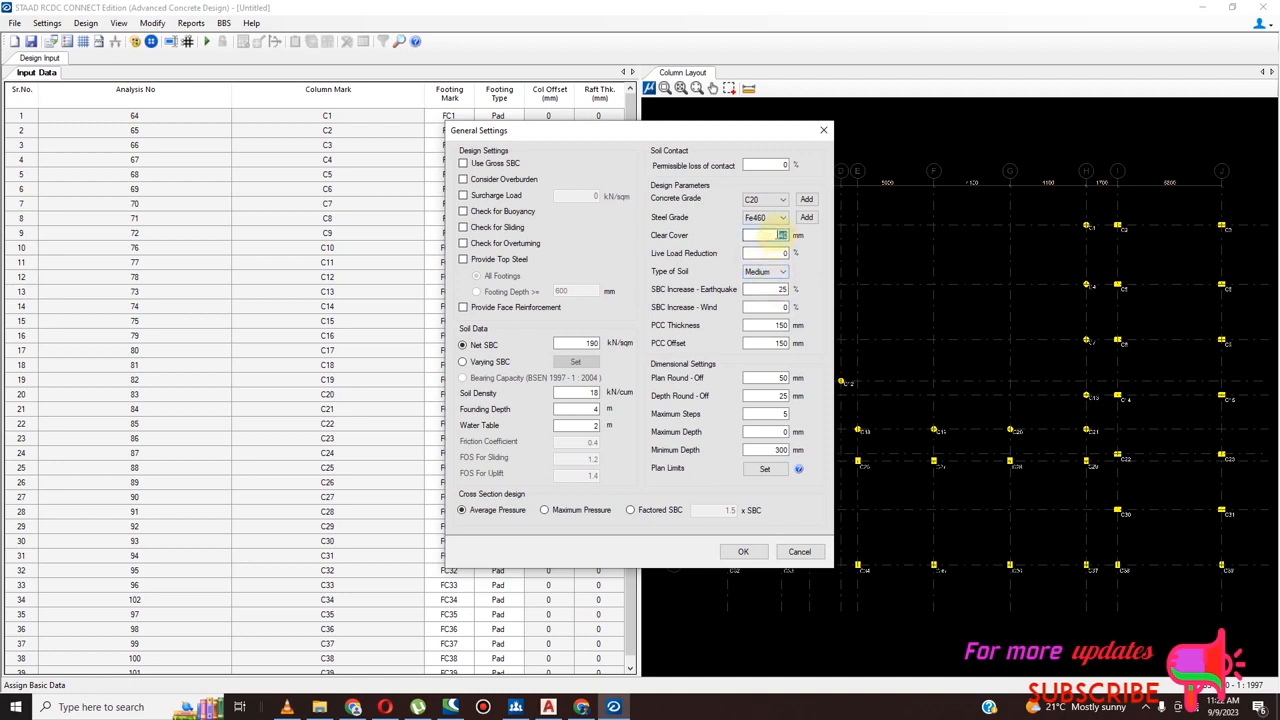
text(5)
double_click(785, 327)
text(5)
double_click(782, 344)
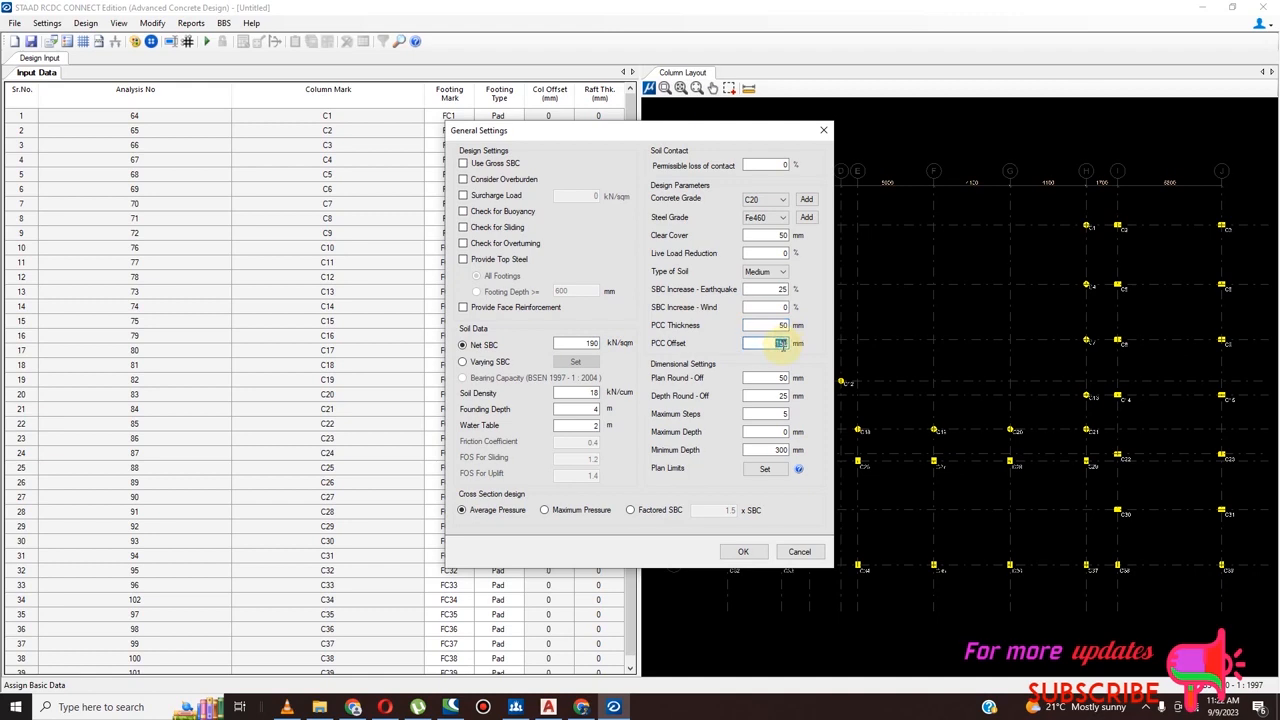
text(5)
click(745, 553)
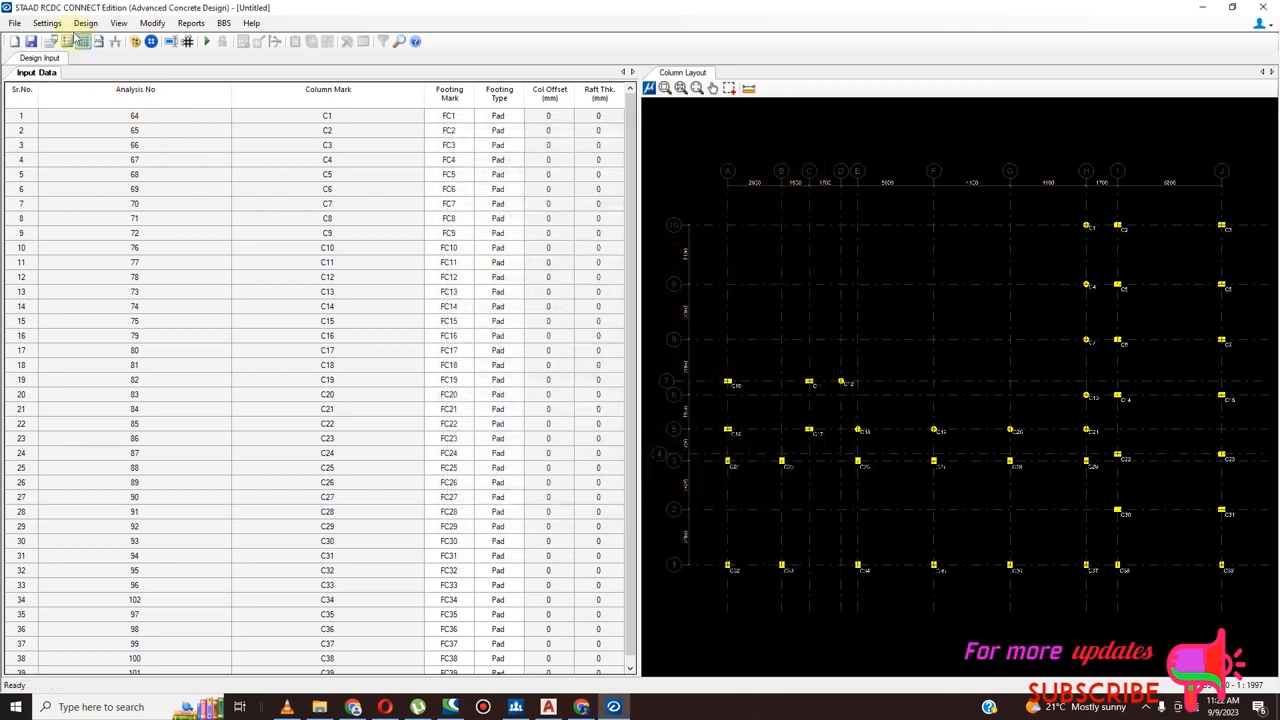
Set the minimum bottom, minimum top and maximum main steel diameters to 12 in the reinforcement settings and apply them
click(47, 23)
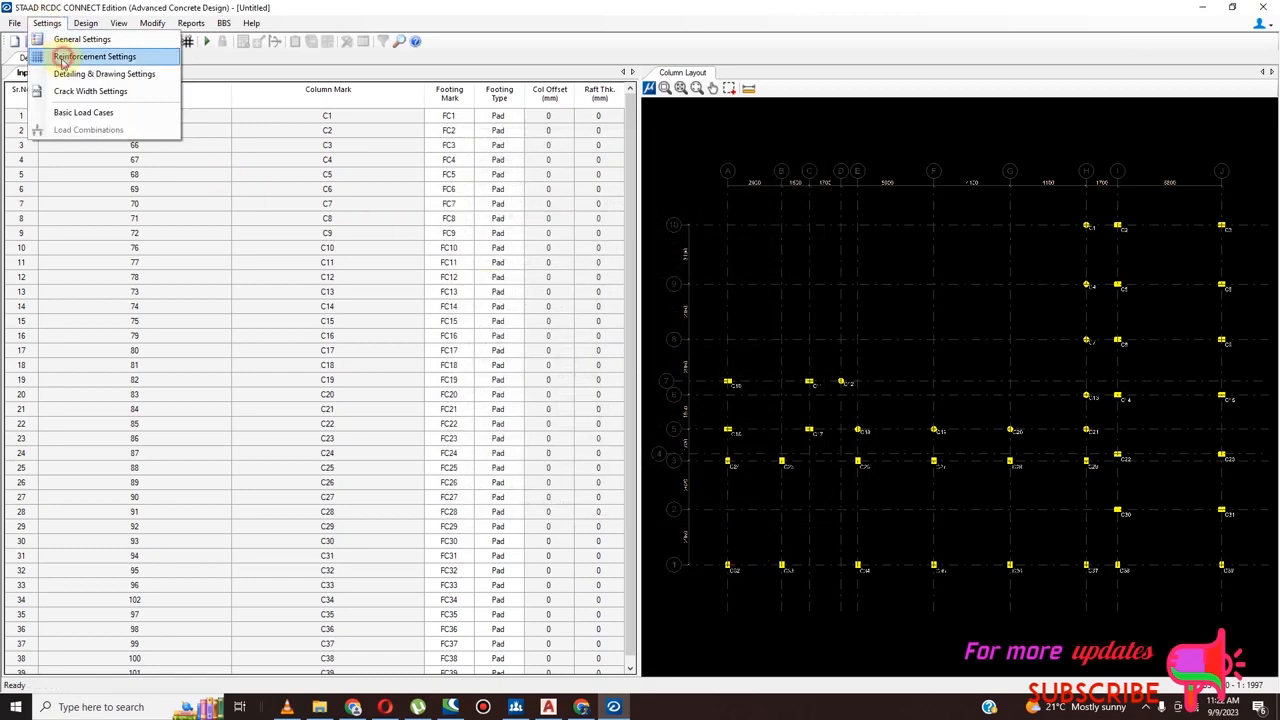
click(60, 54)
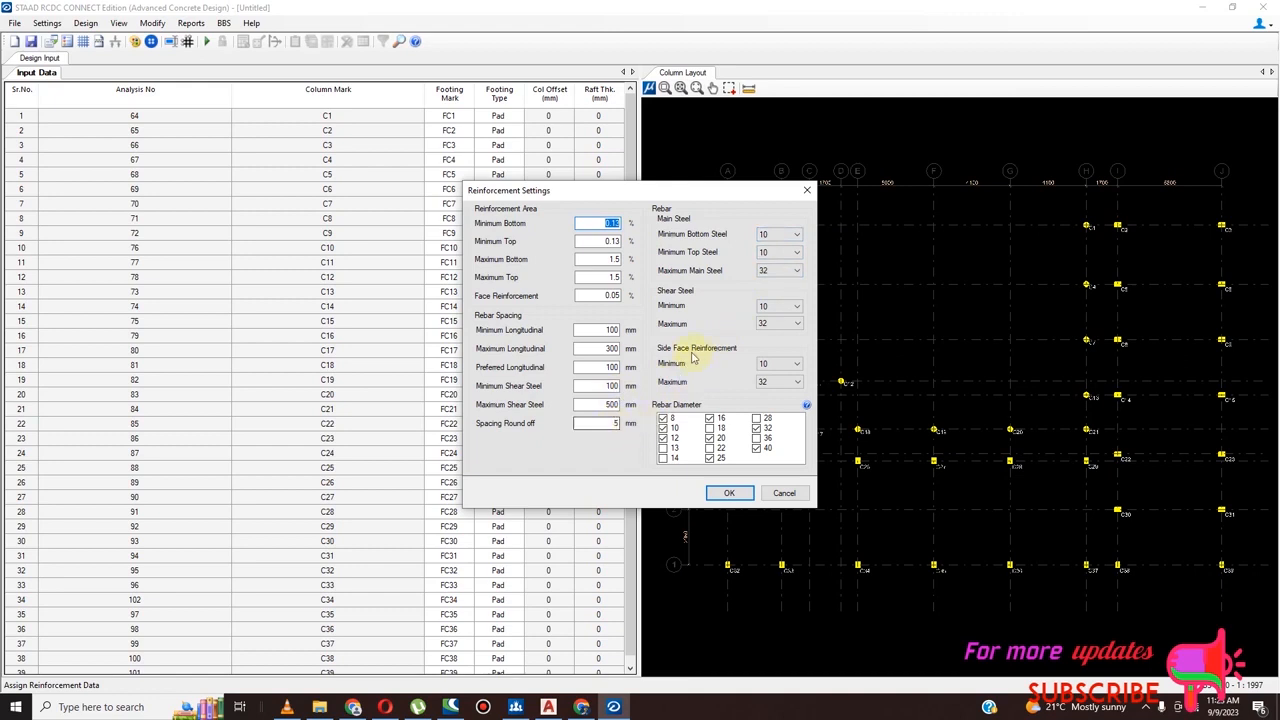
click(790, 234)
click(790, 262)
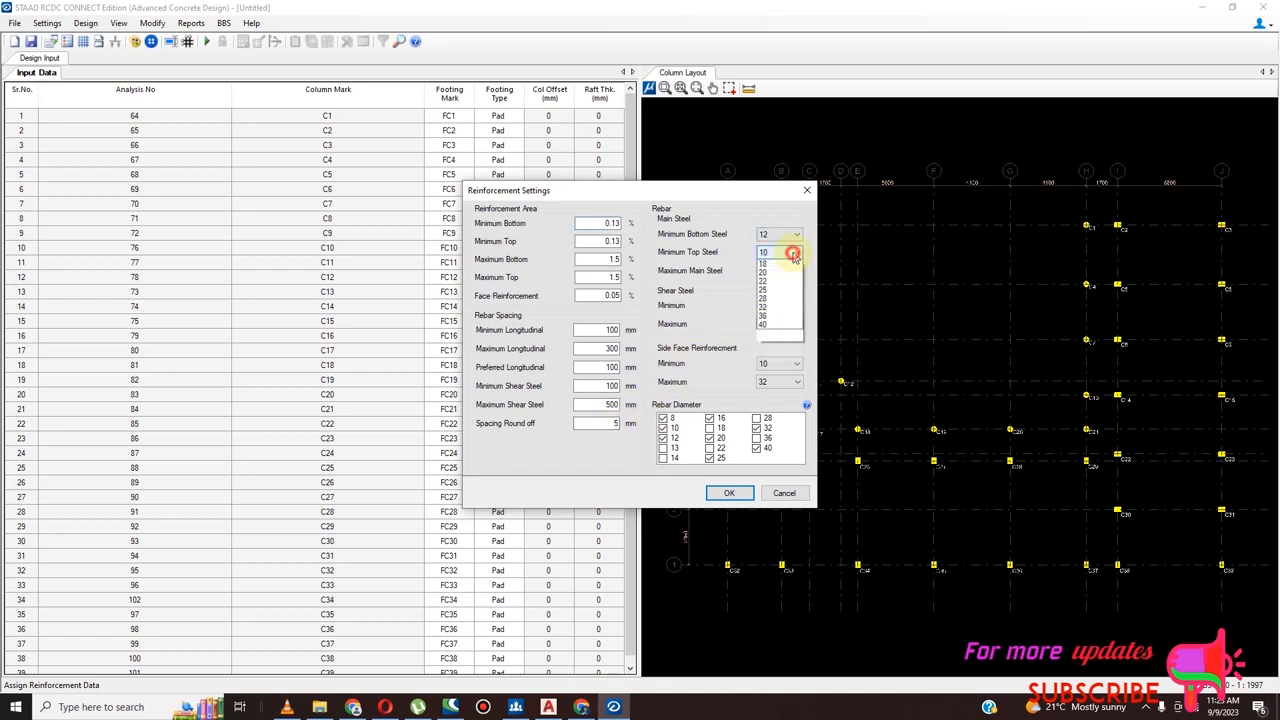
click(790, 288)
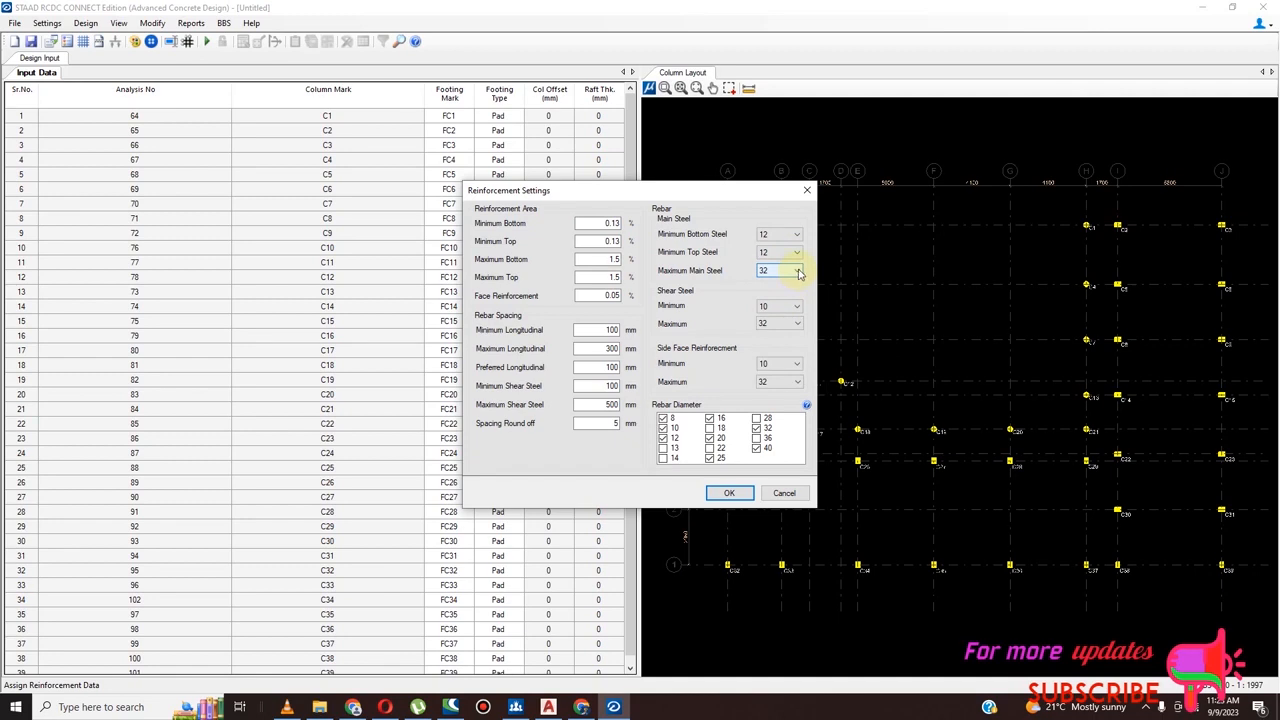
click(798, 271)
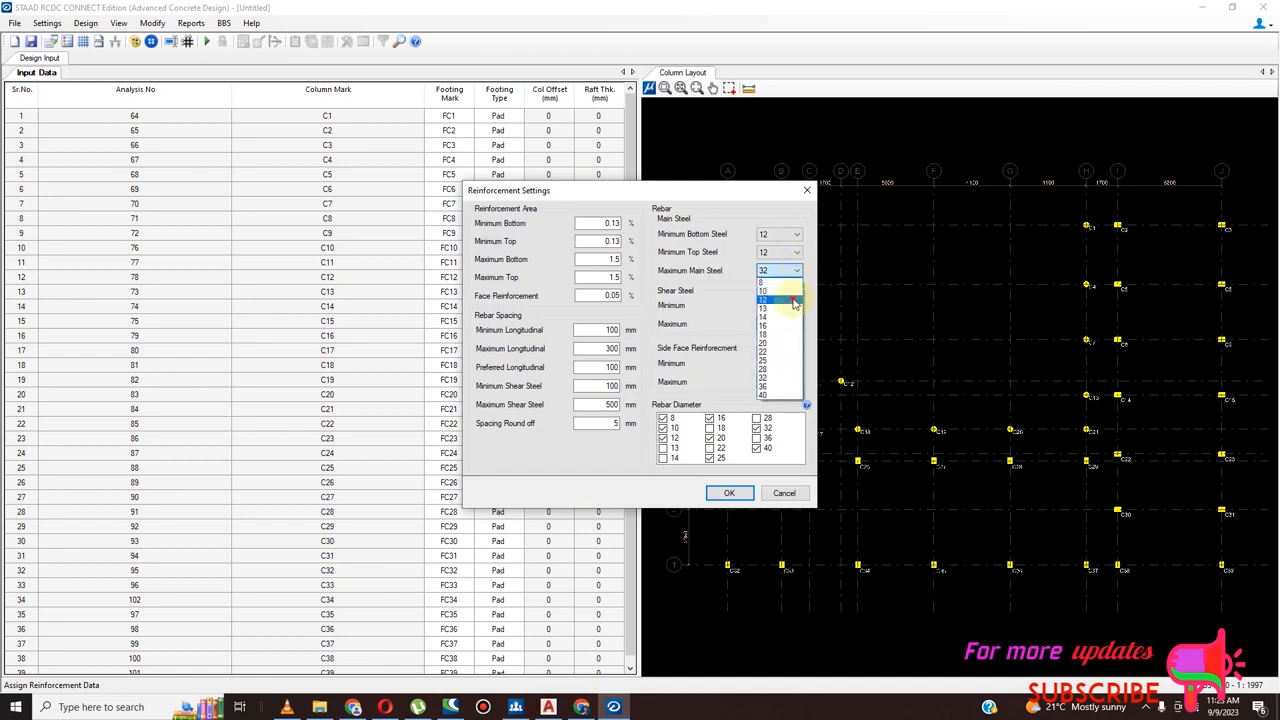
click(793, 301)
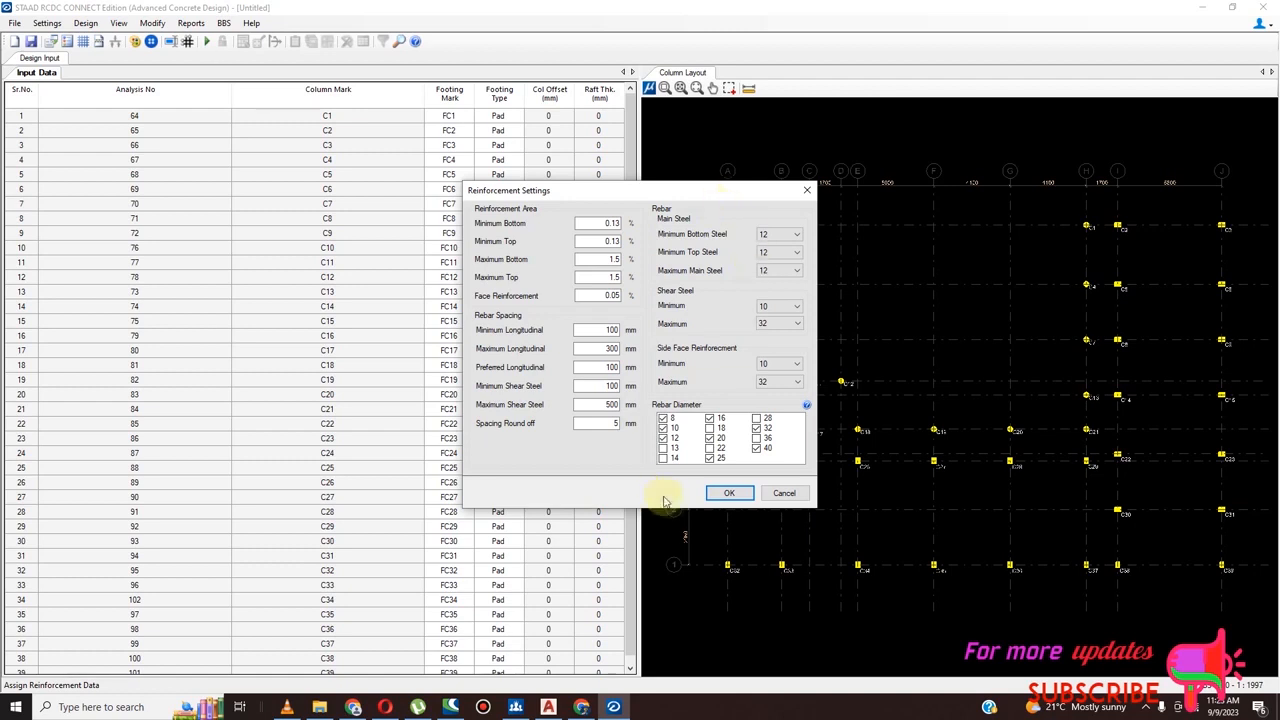
click(735, 492)
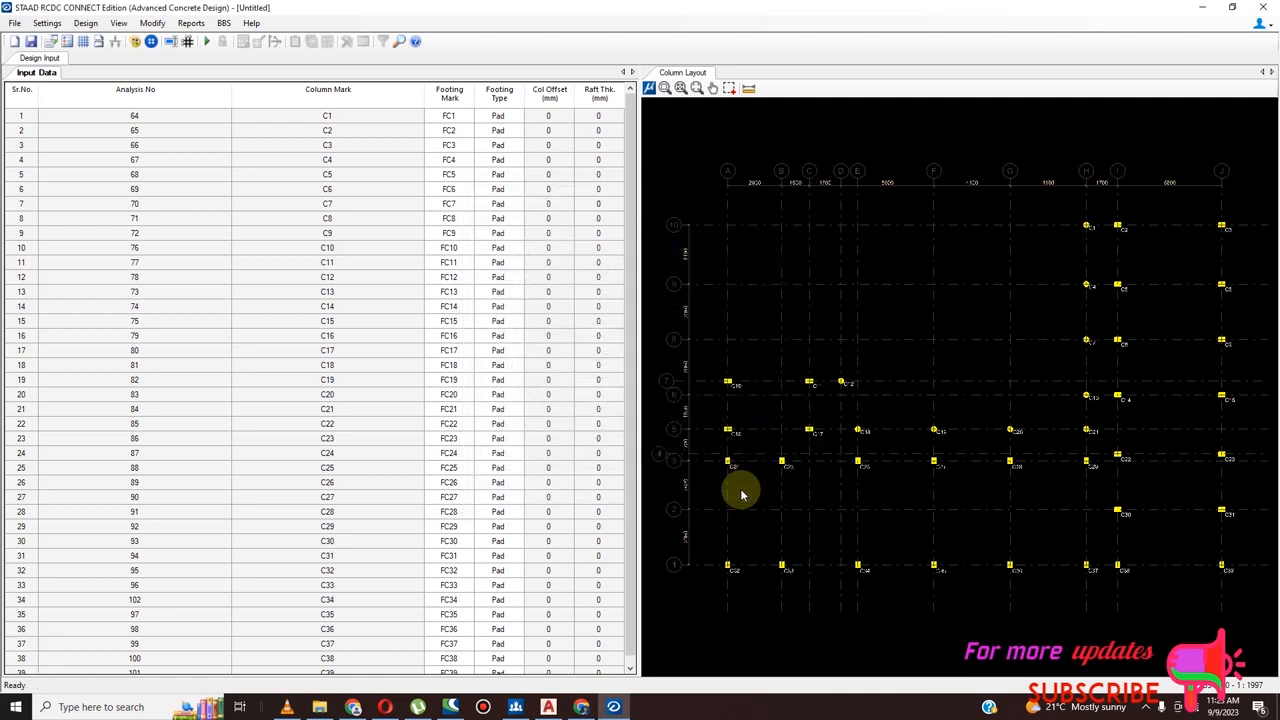
In the basic load cases, assign Dead Load to LOAD 1: DL and Live Load to LOAD 2: LL
click(49, 25)
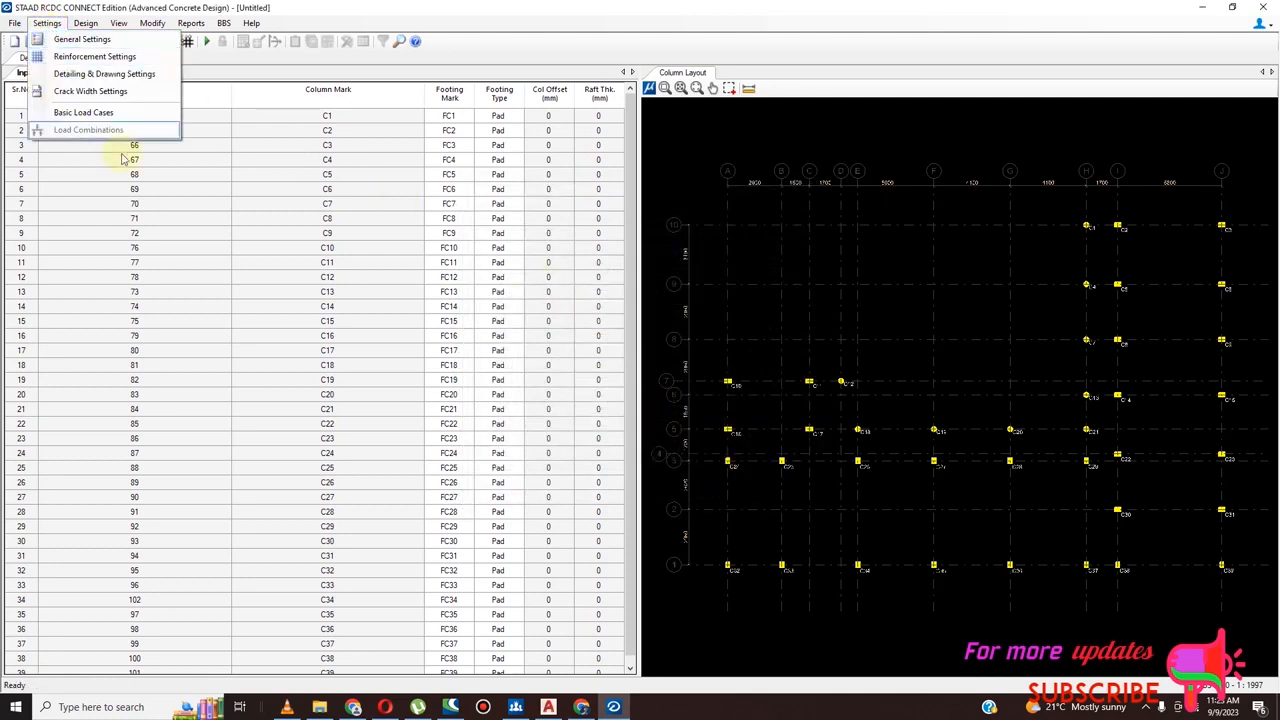
click(100, 113)
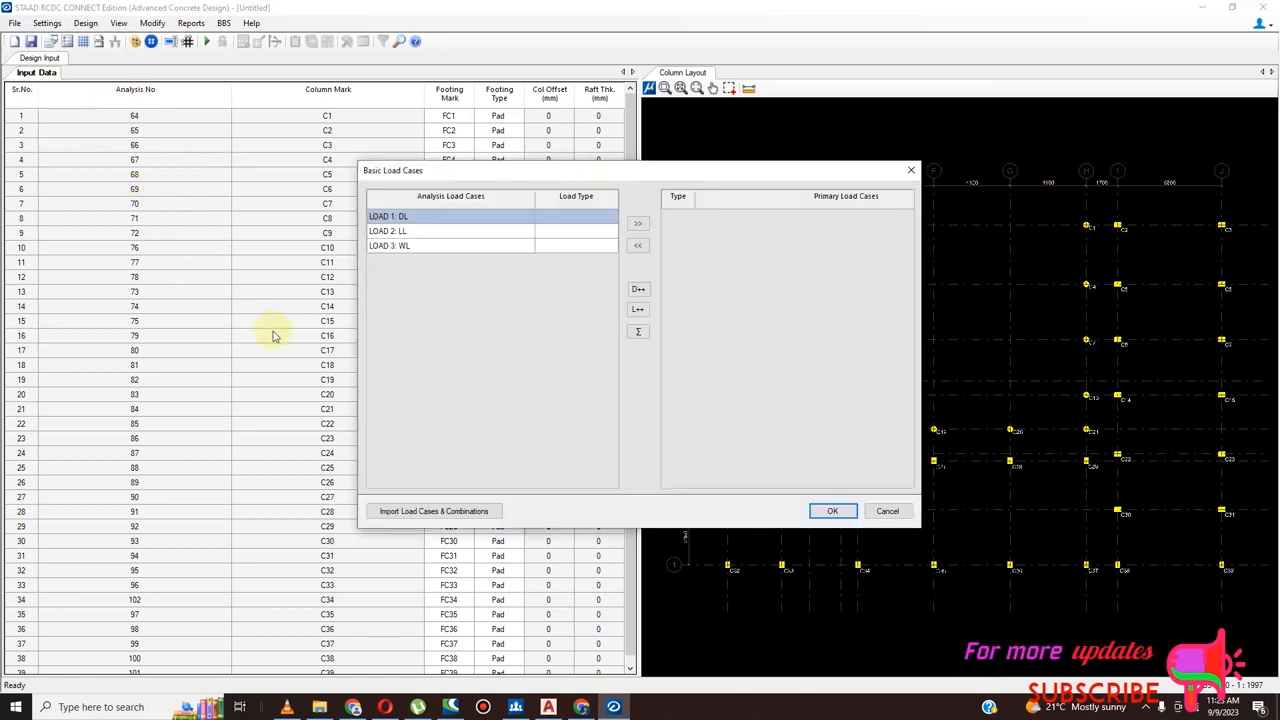
click(576, 218)
click(609, 218)
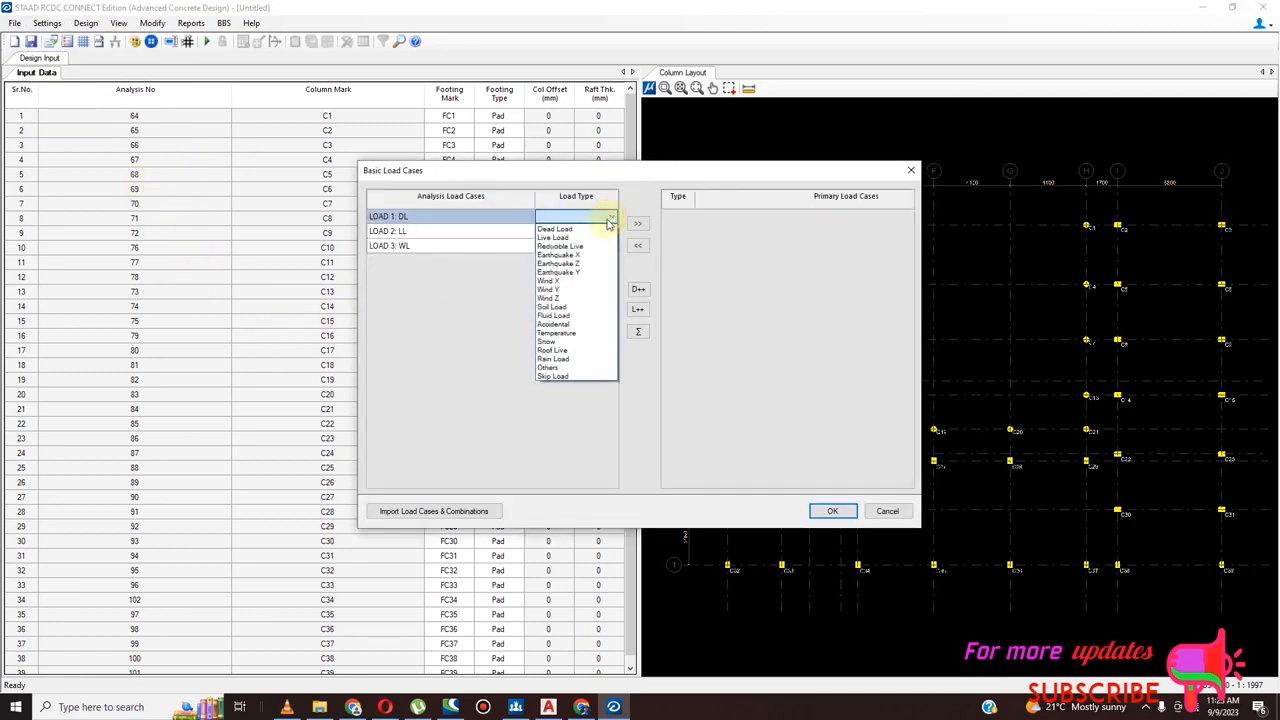
click(604, 230)
click(604, 231)
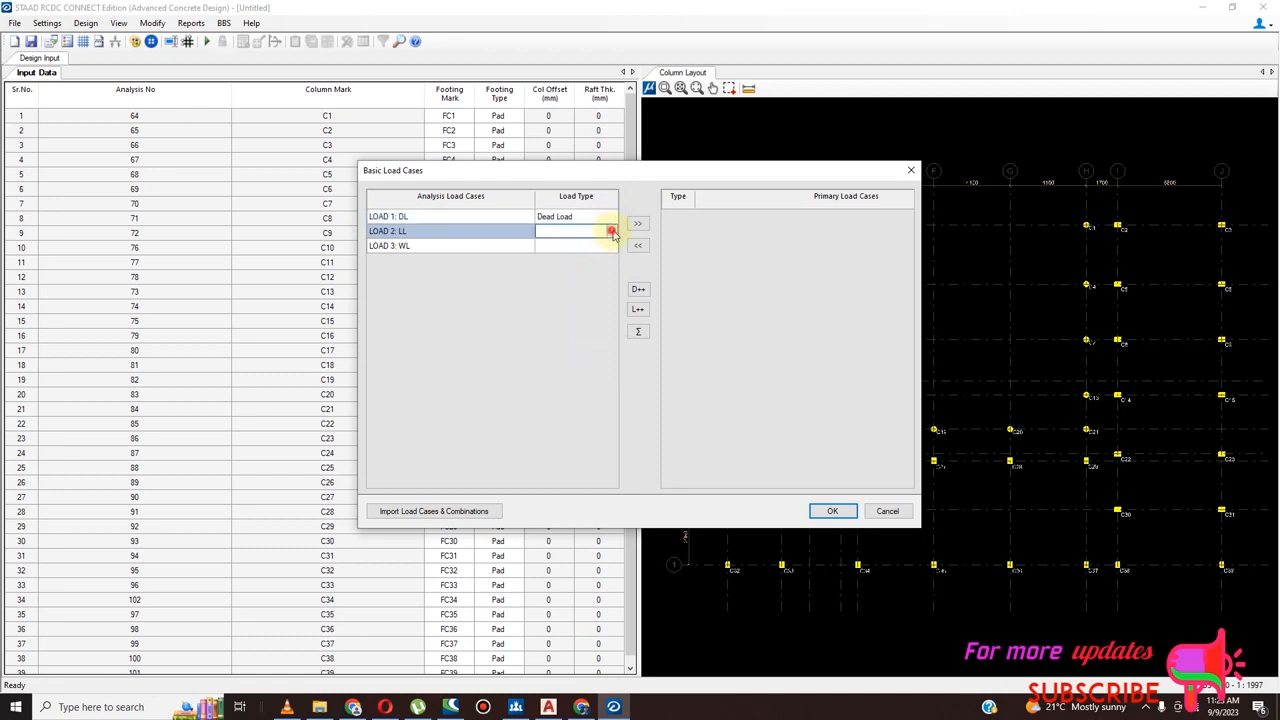
click(609, 231)
click(600, 254)
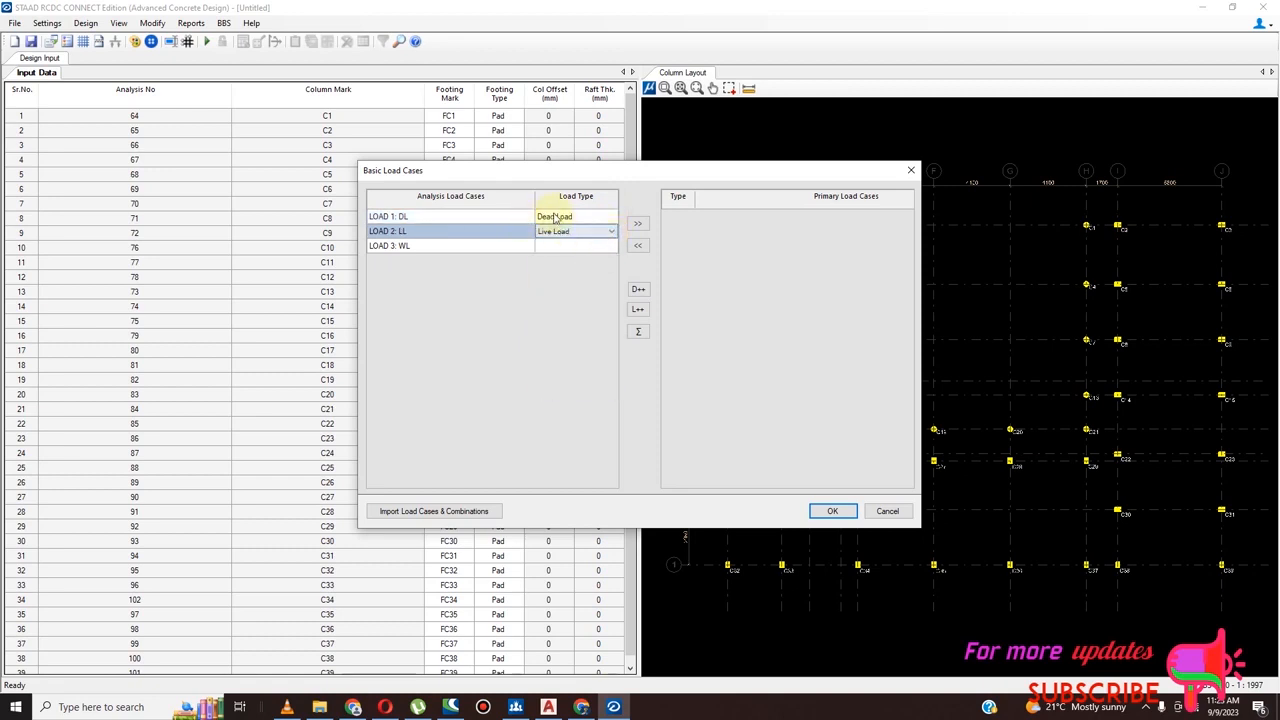
Add the dead and live load cases to the primary load cases and apply them
drag(562, 219, 568, 231)
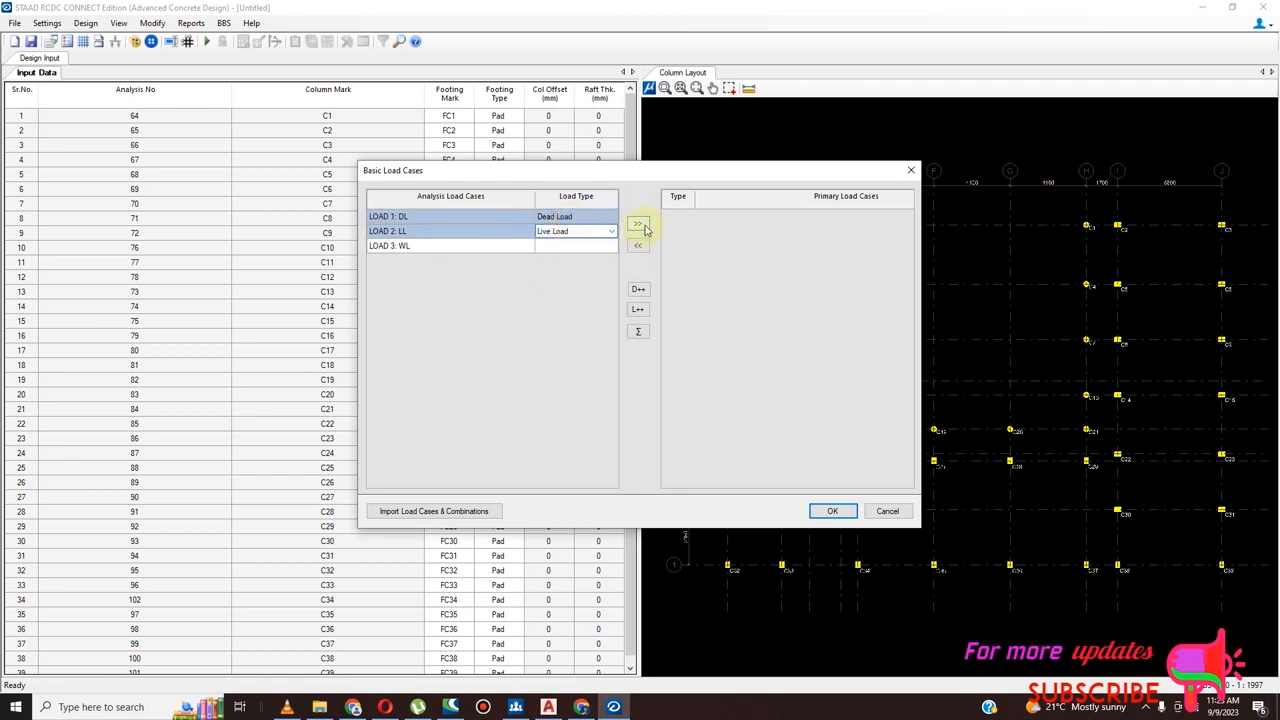
click(638, 226)
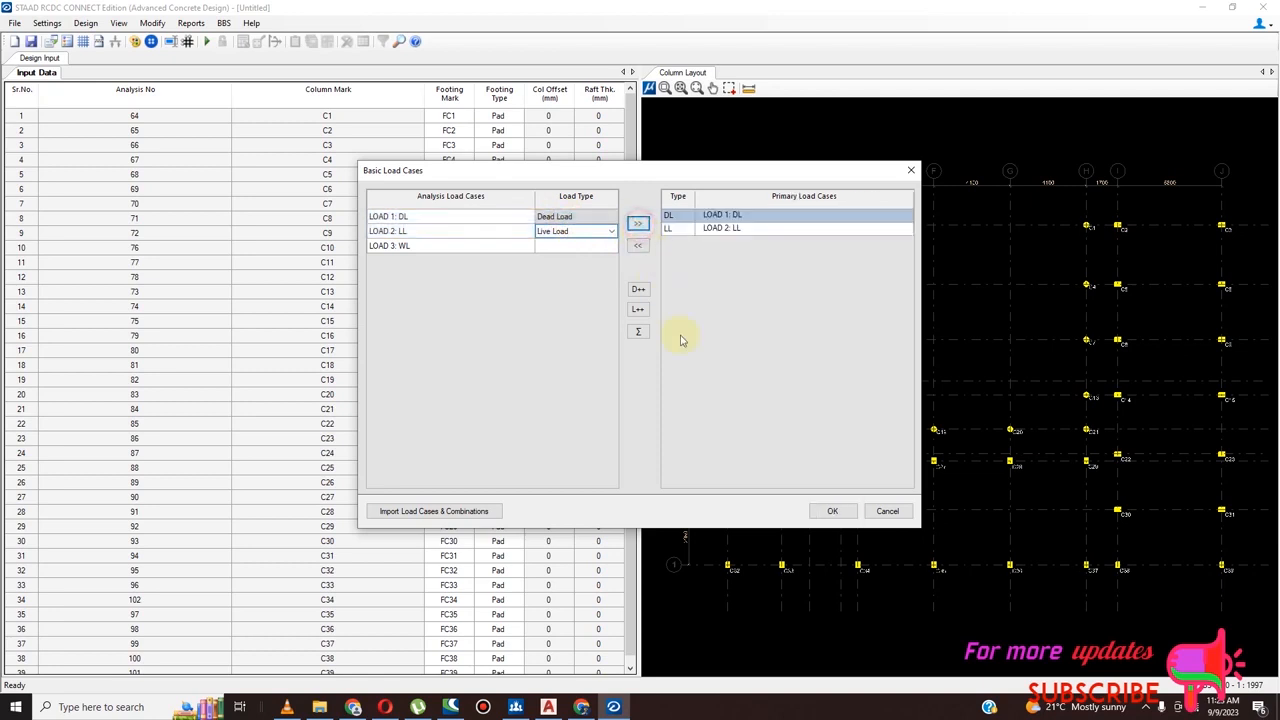
click(833, 511)
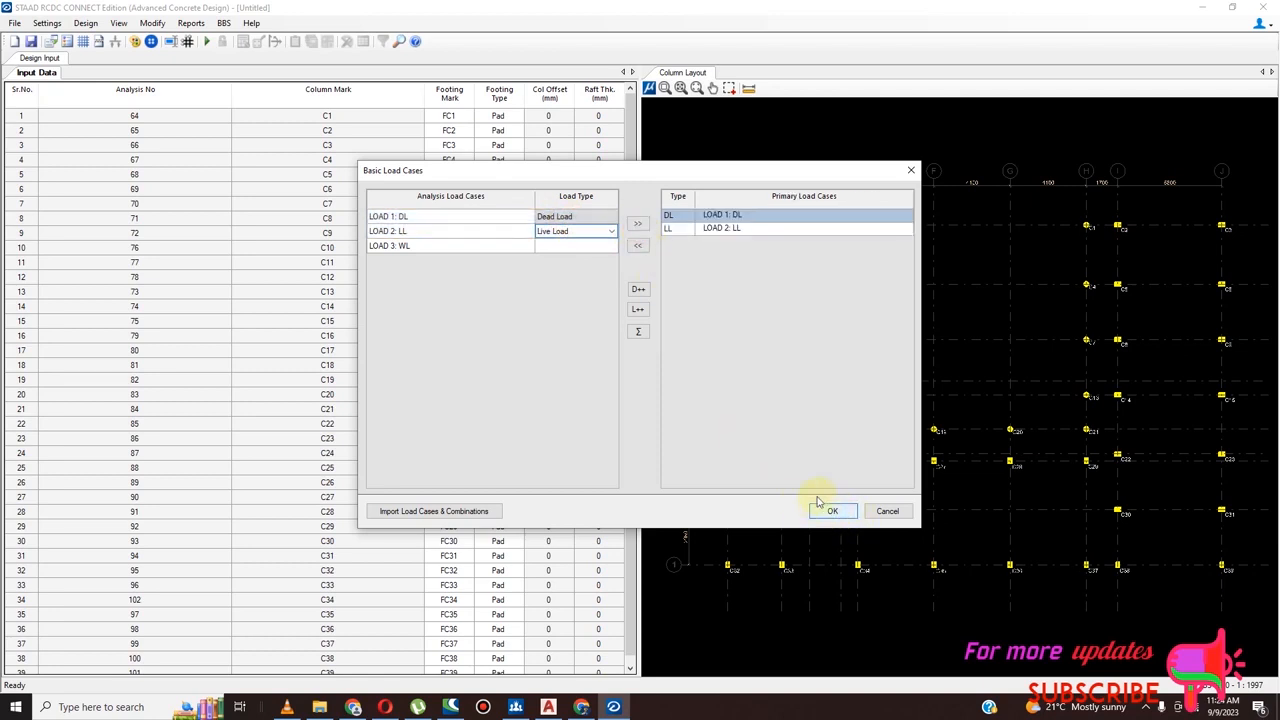
click(830, 511)
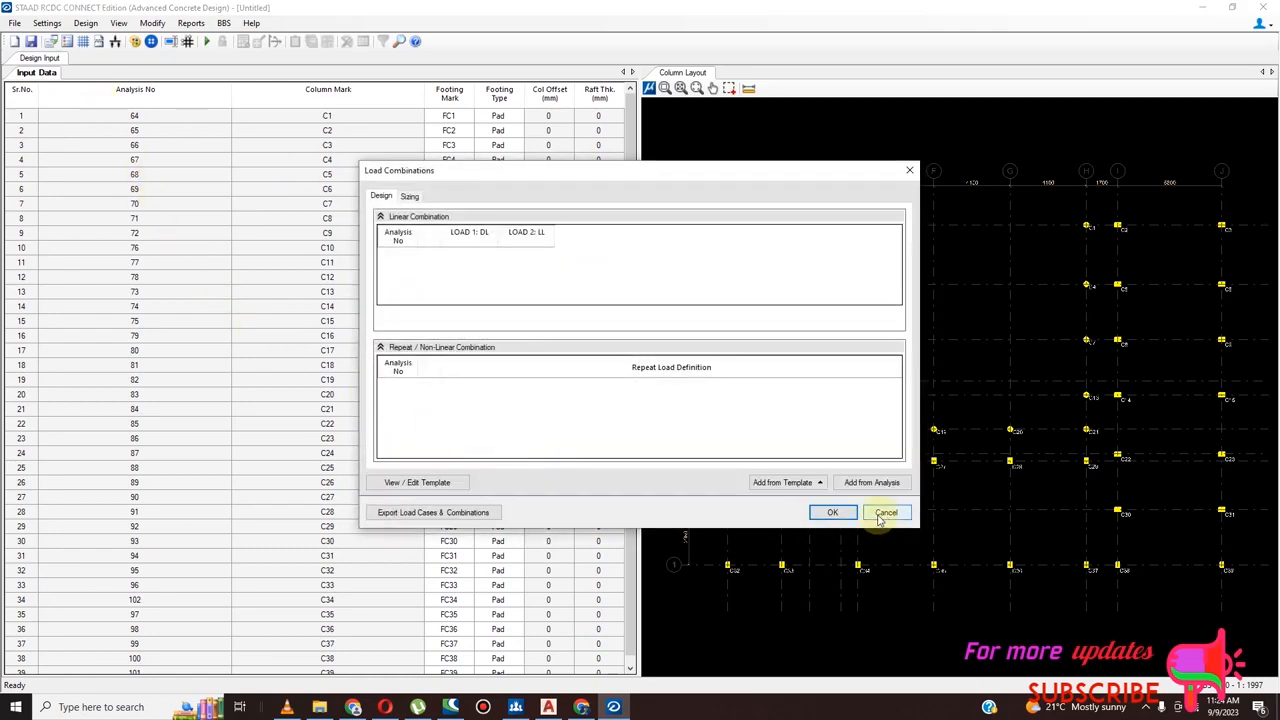
Add the design load combinations from the template for a regular structure and proceed to the sizing combinations
click(814, 485)
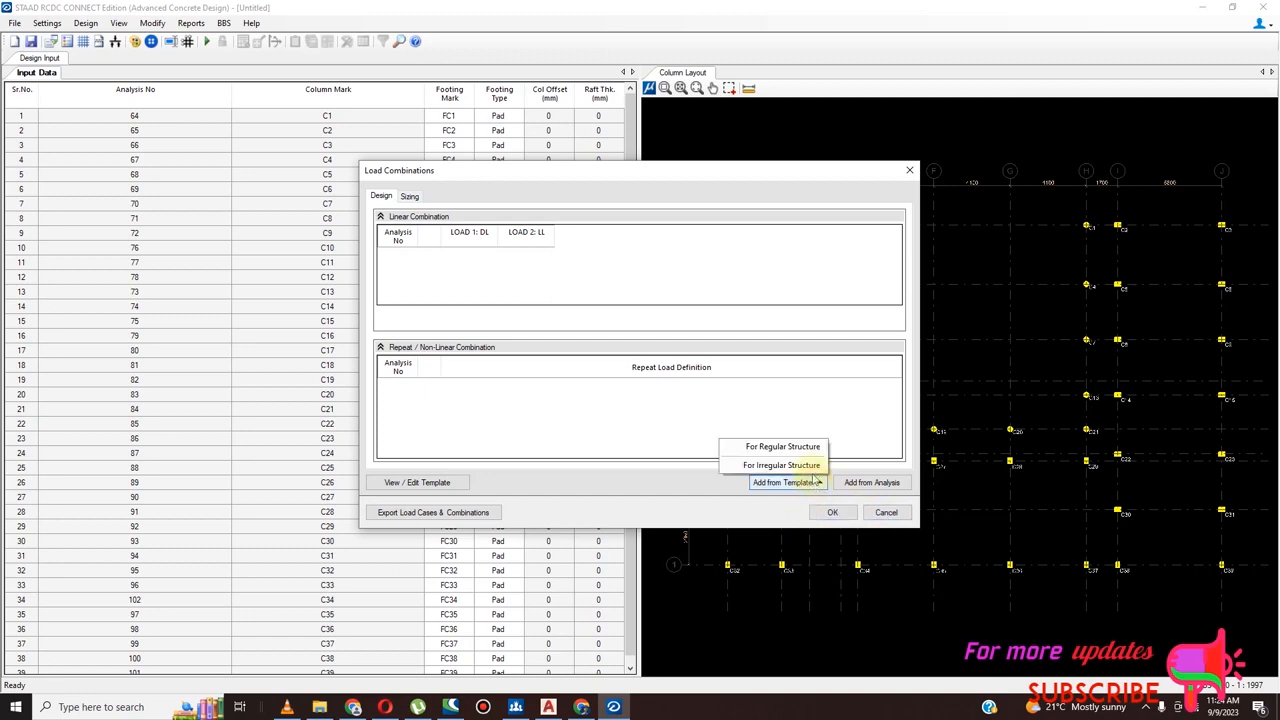
click(800, 447)
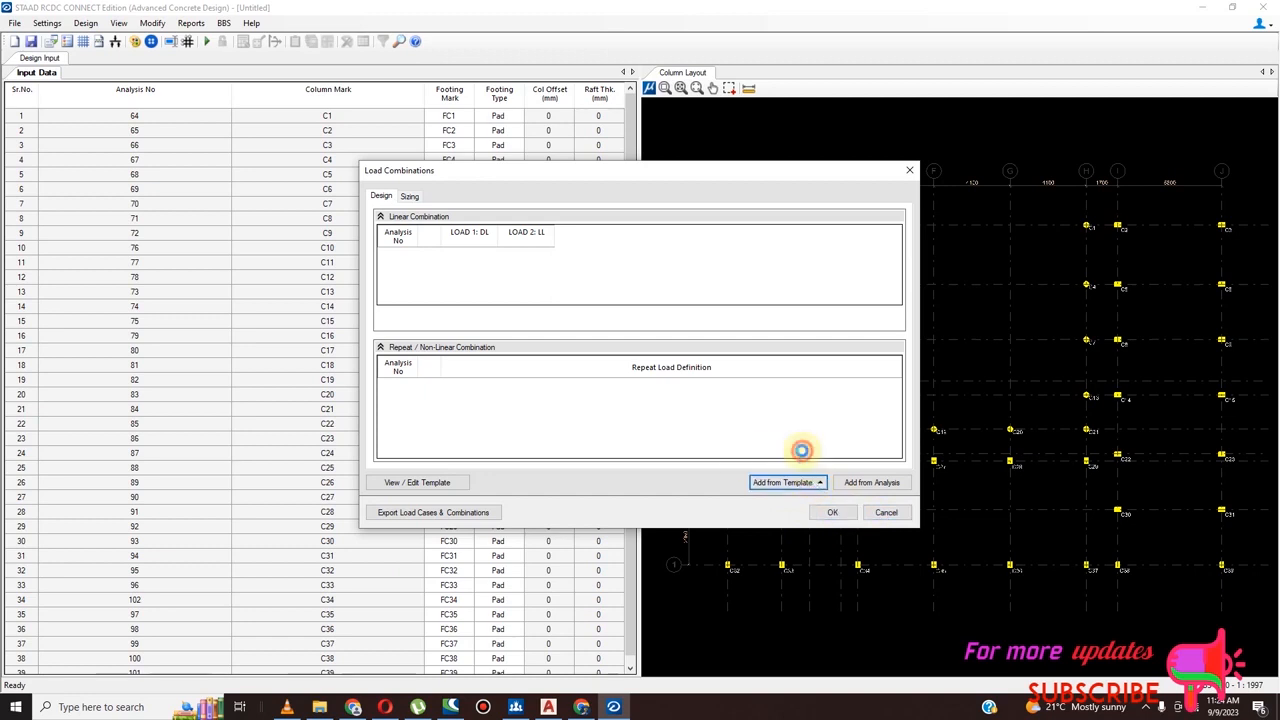
click(832, 514)
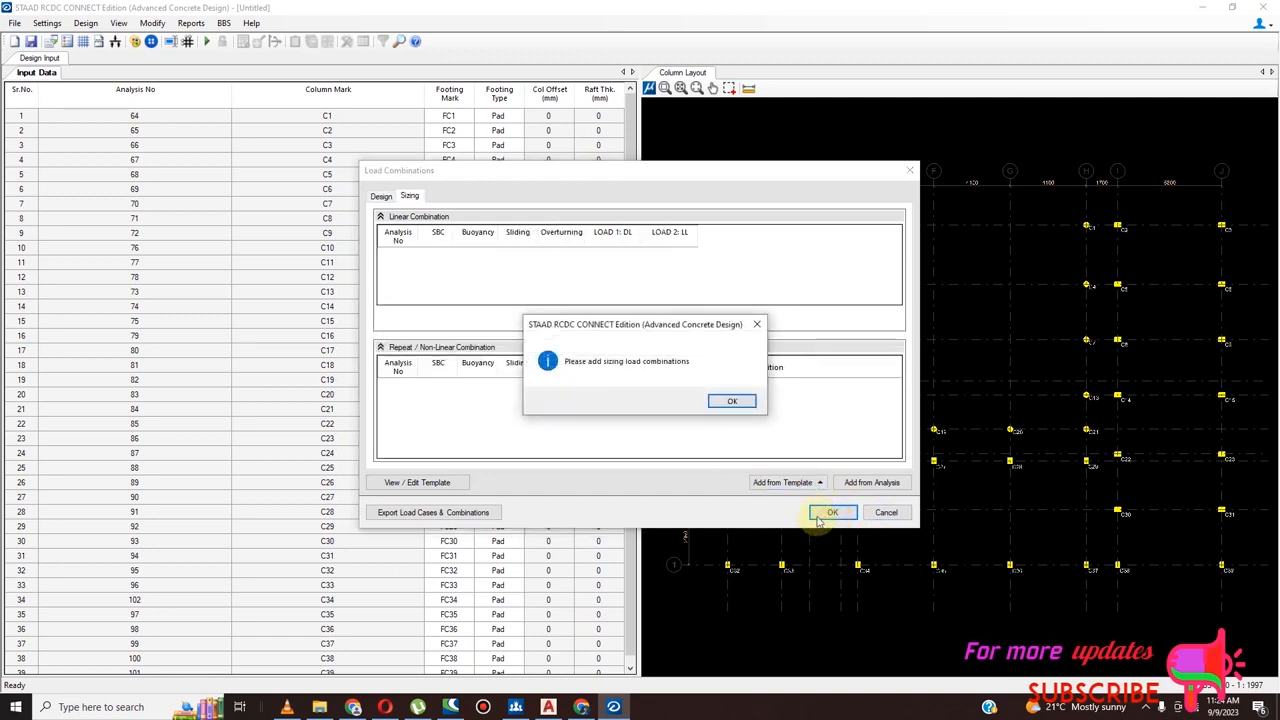
click(734, 401)
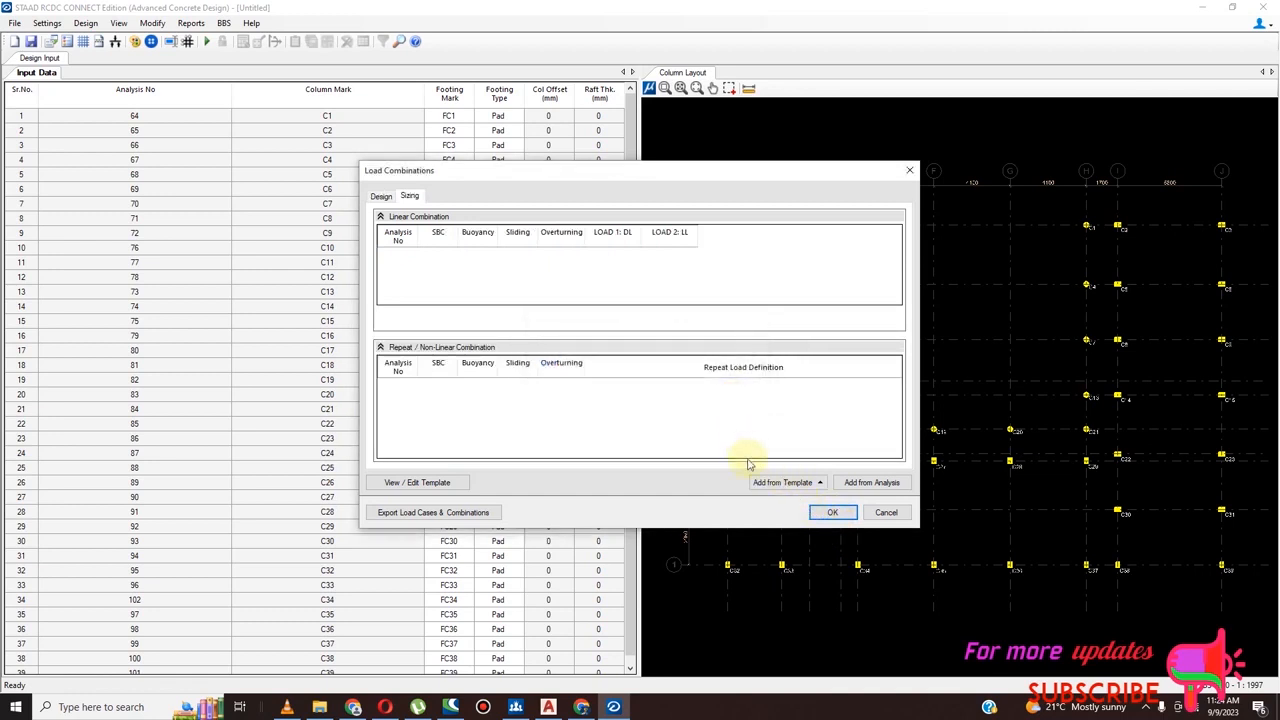
Add the sizing load combinations from the regular structure template and apply the load combinations
click(800, 484)
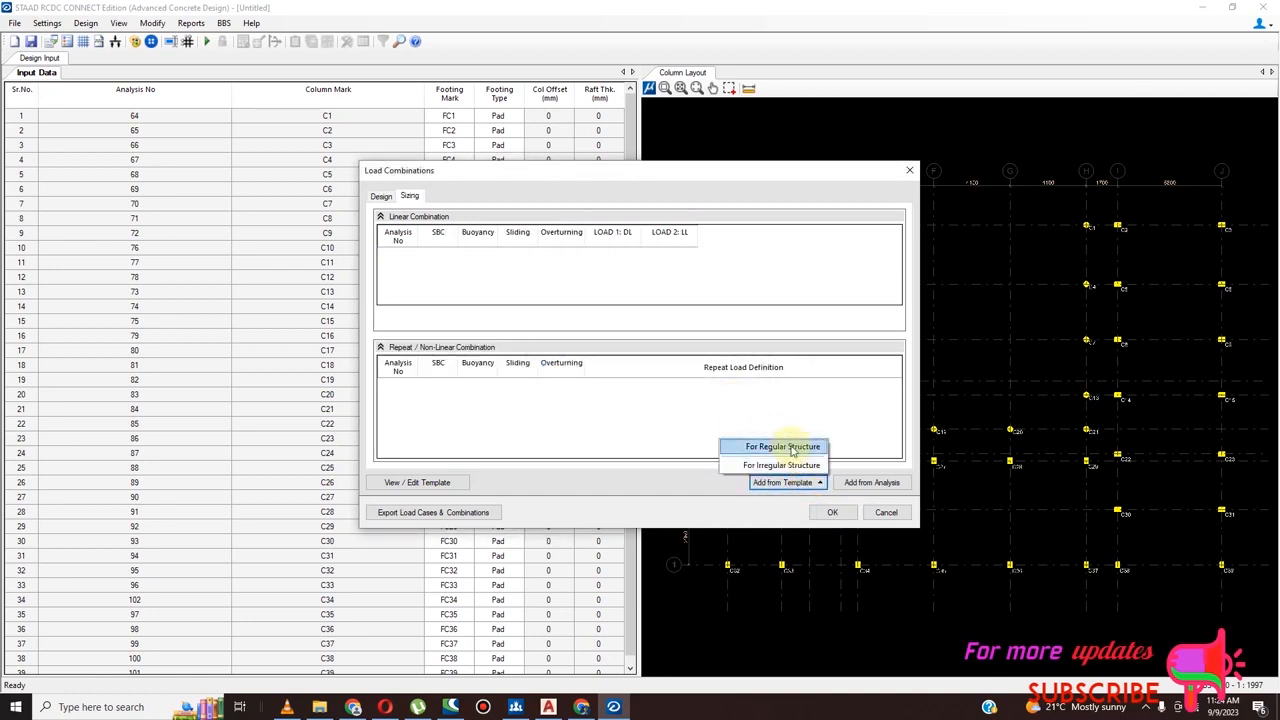
click(790, 447)
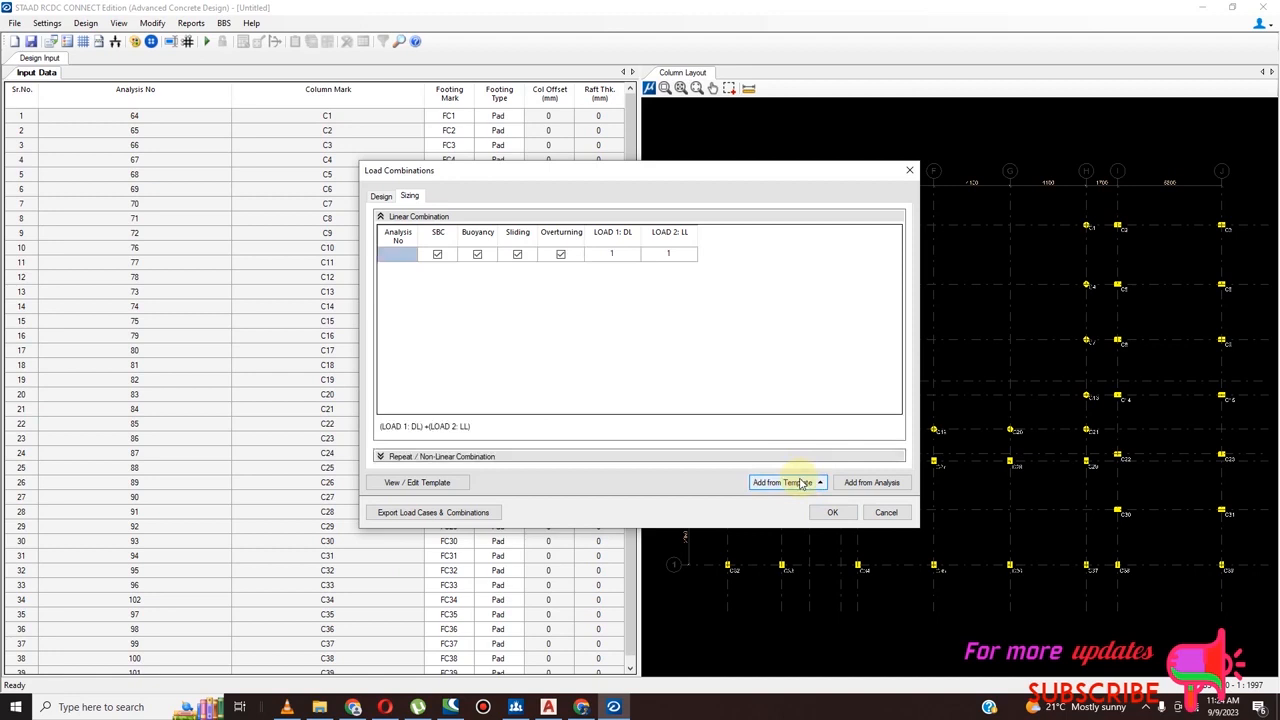
click(860, 490)
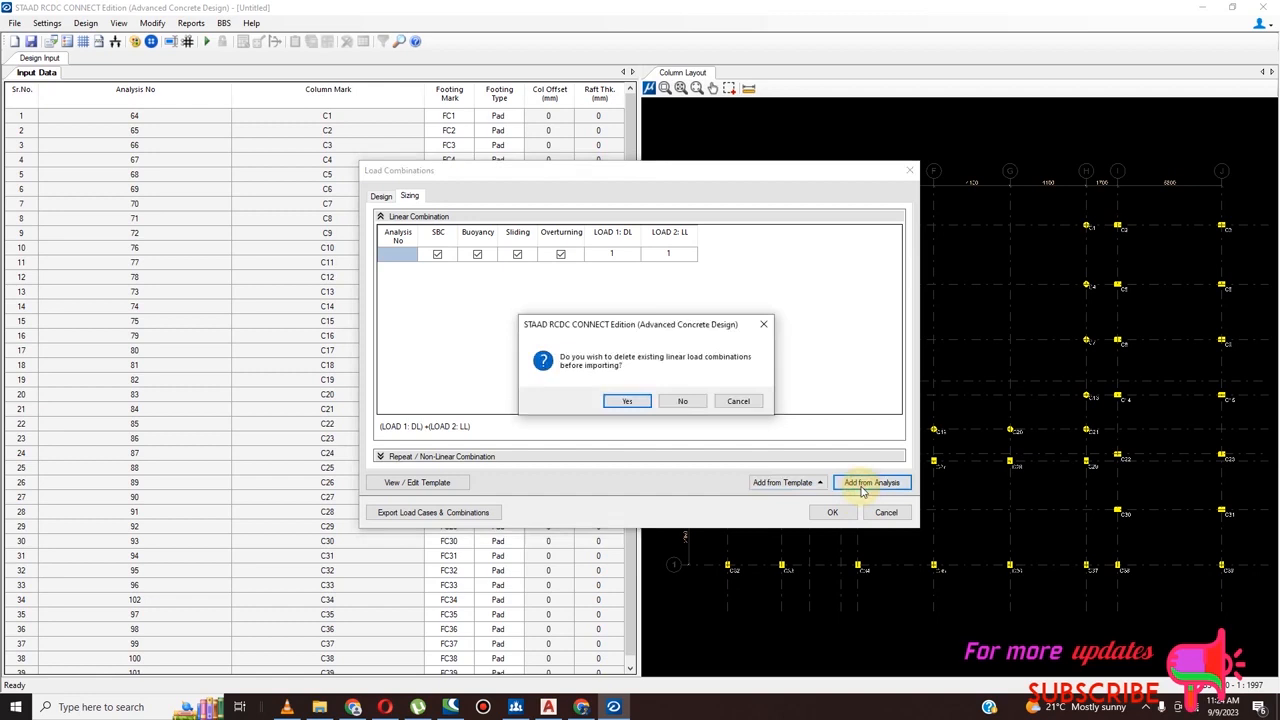
click(764, 325)
click(832, 513)
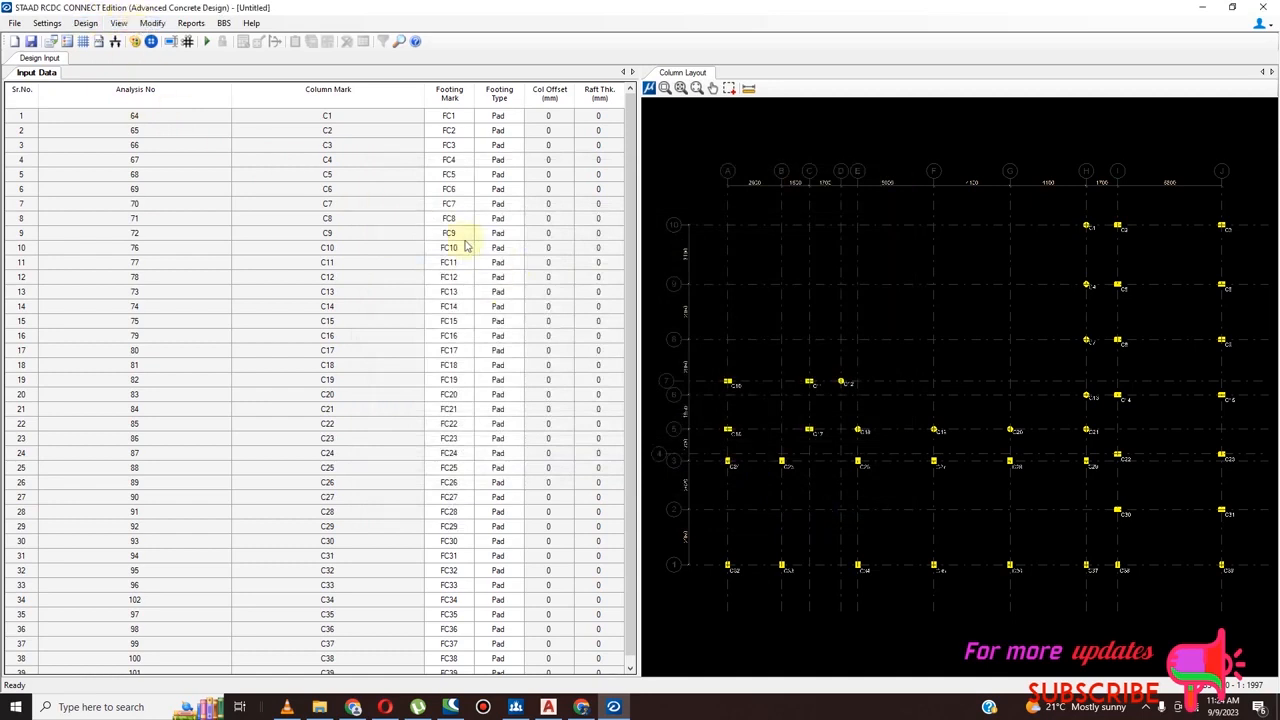
Open the group/ungroup settings for the footings
click(153, 23)
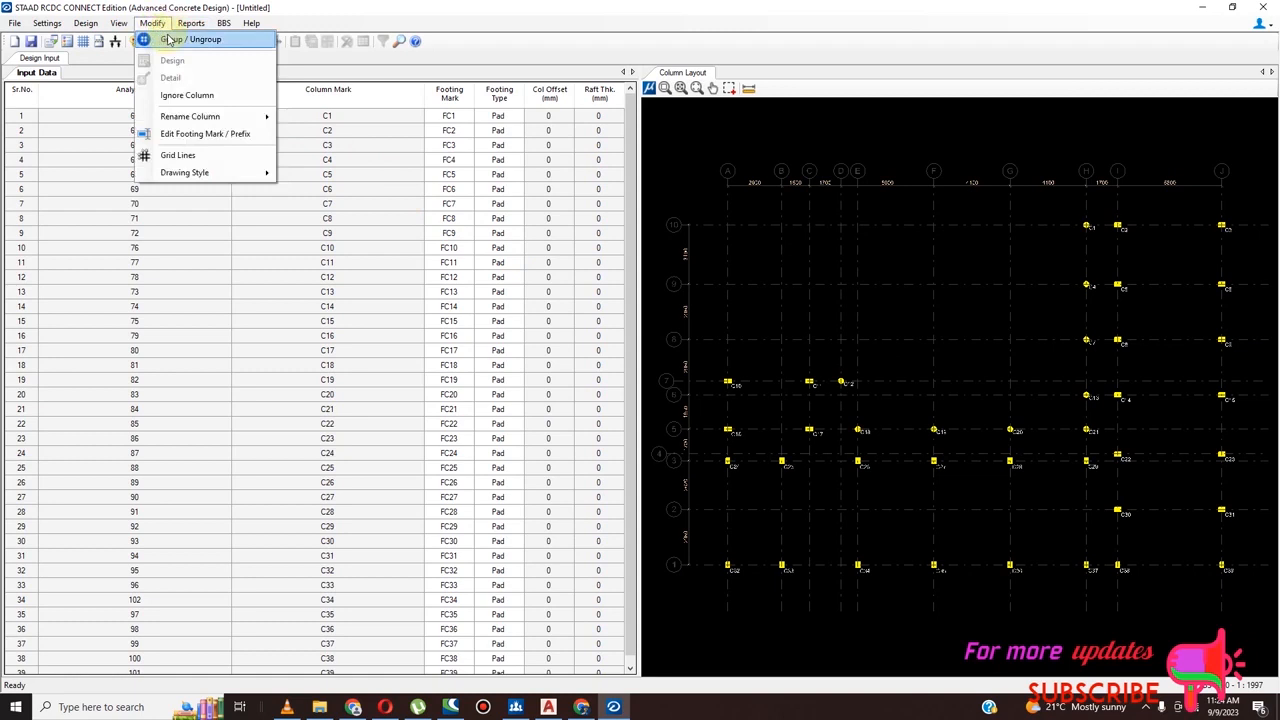
click(169, 39)
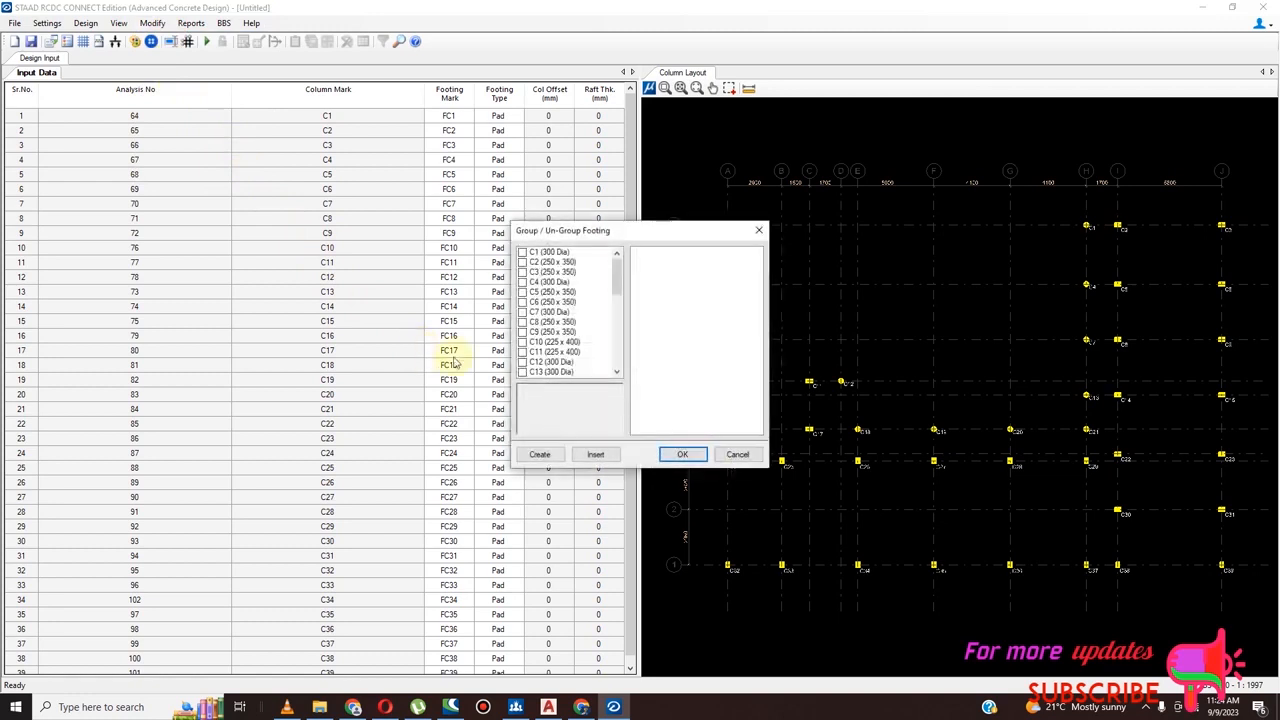
click(556, 457)
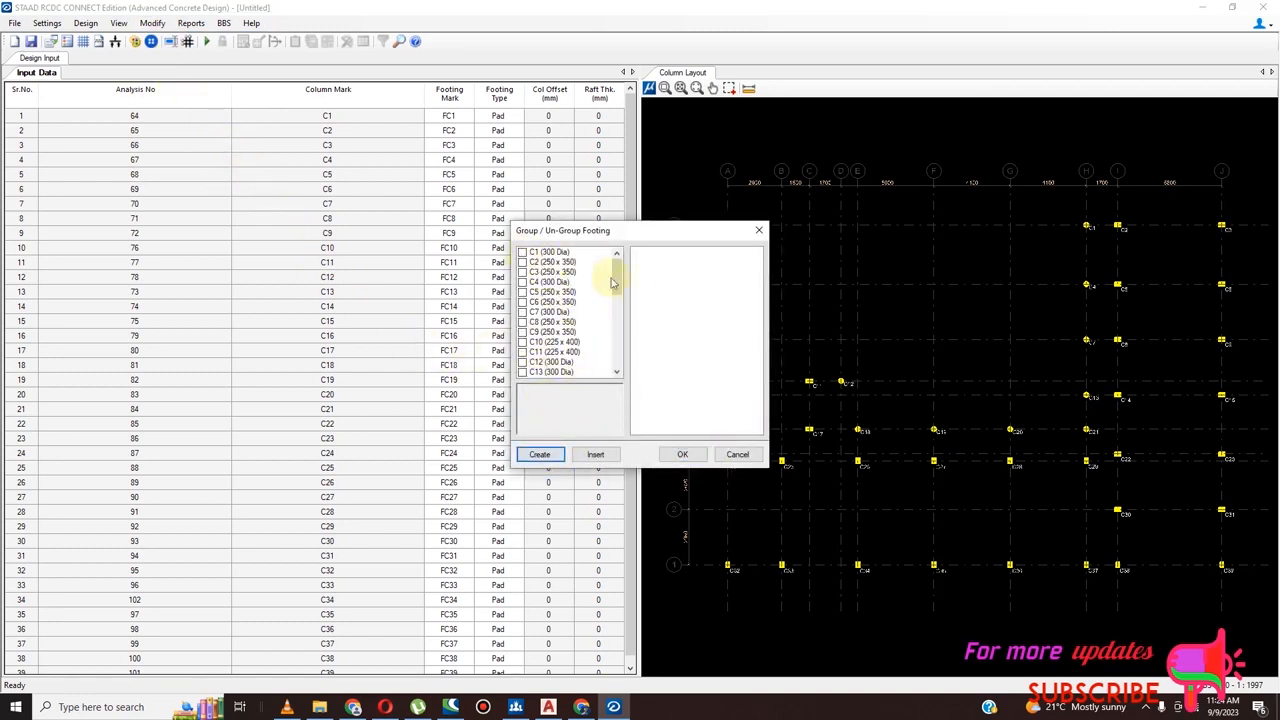
drag(617, 268, 611, 391)
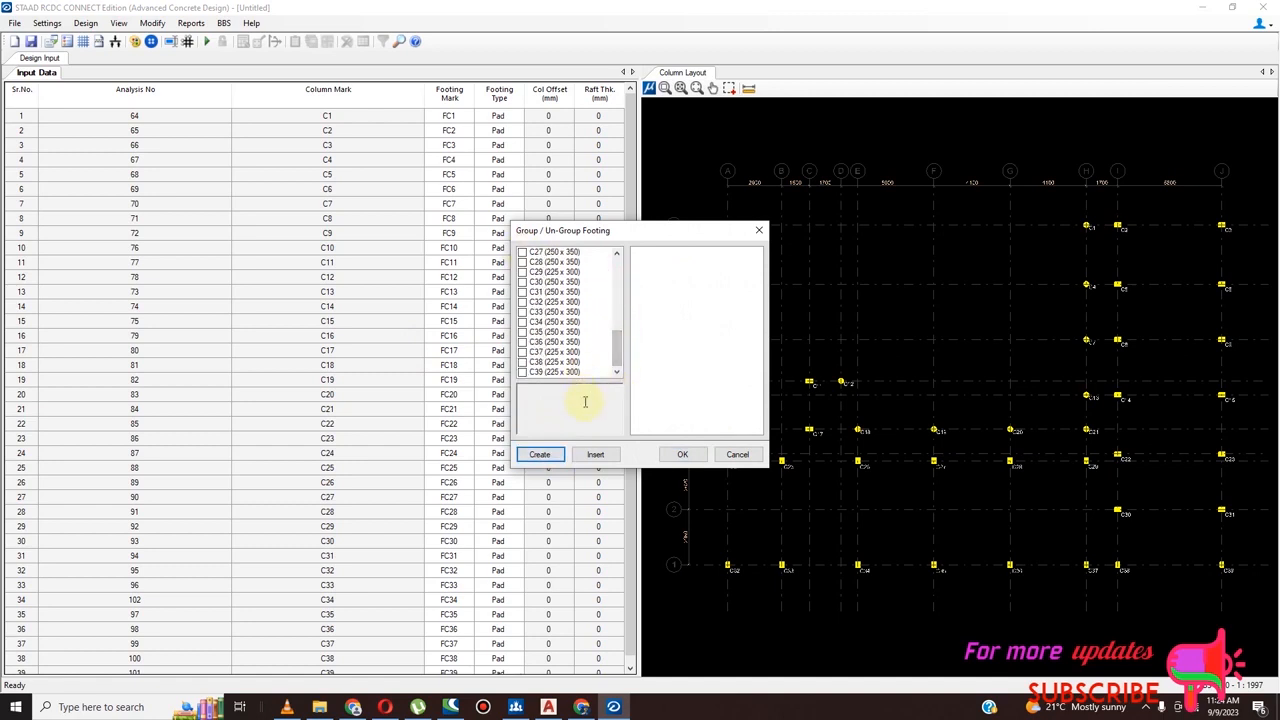
scroll(535, 276, up, 4)
click(523, 253)
click(522, 262)
click(522, 272)
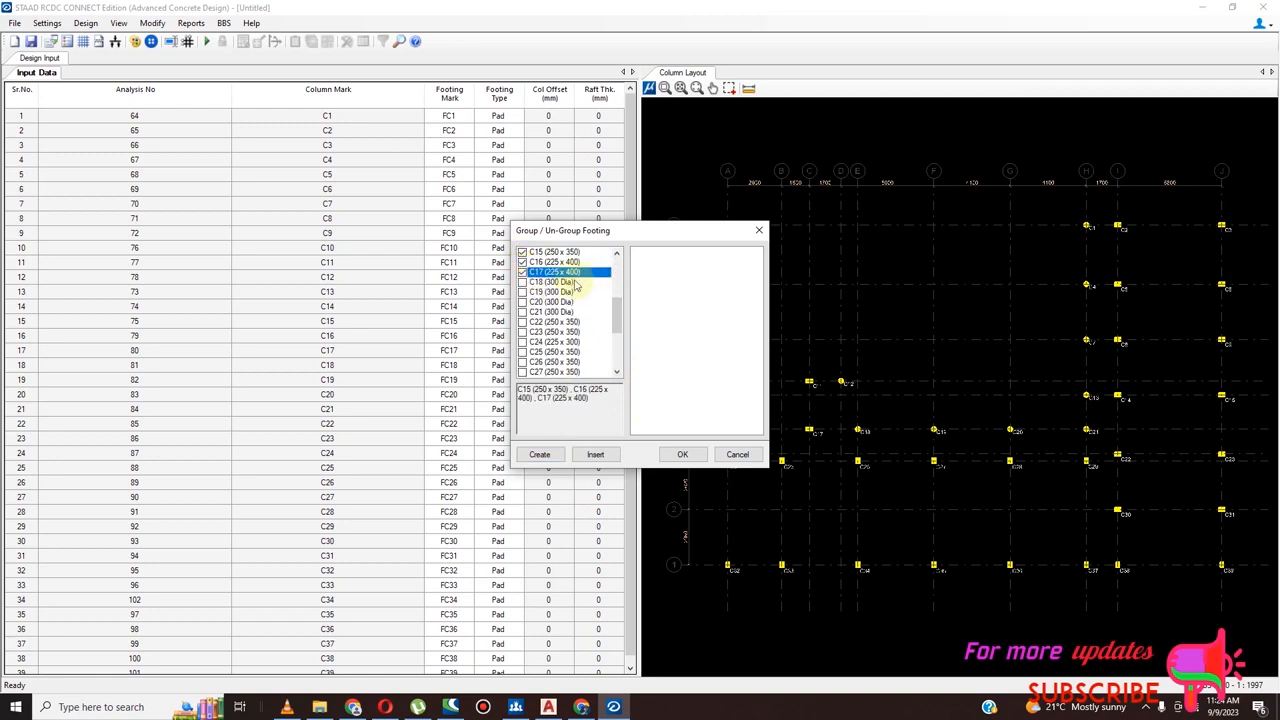
click(522, 272)
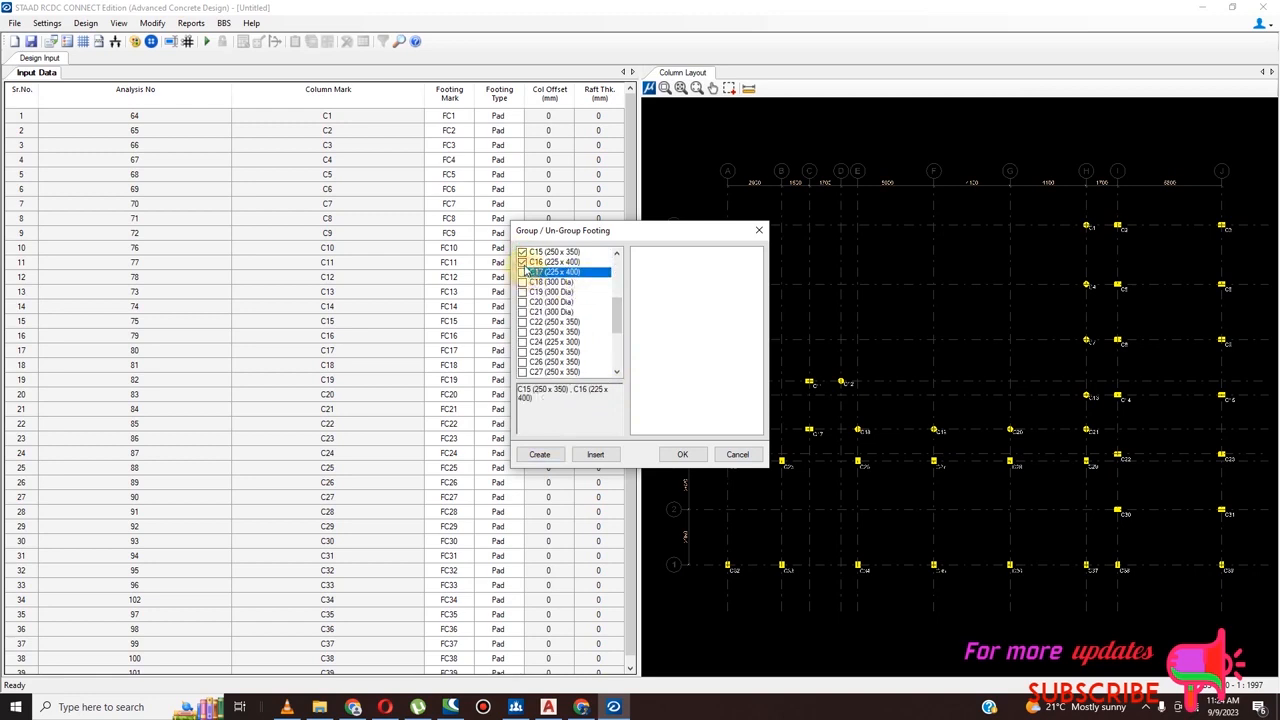
click(522, 262)
click(522, 252)
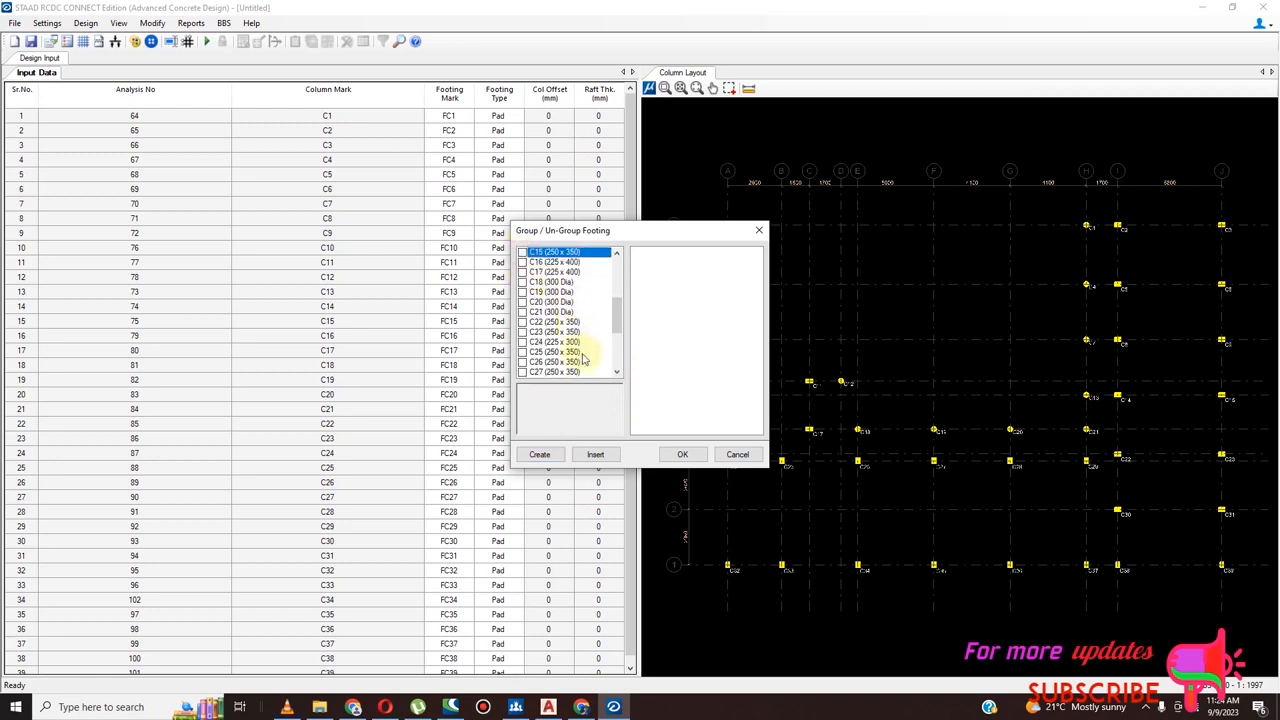
drag(614, 316, 617, 270)
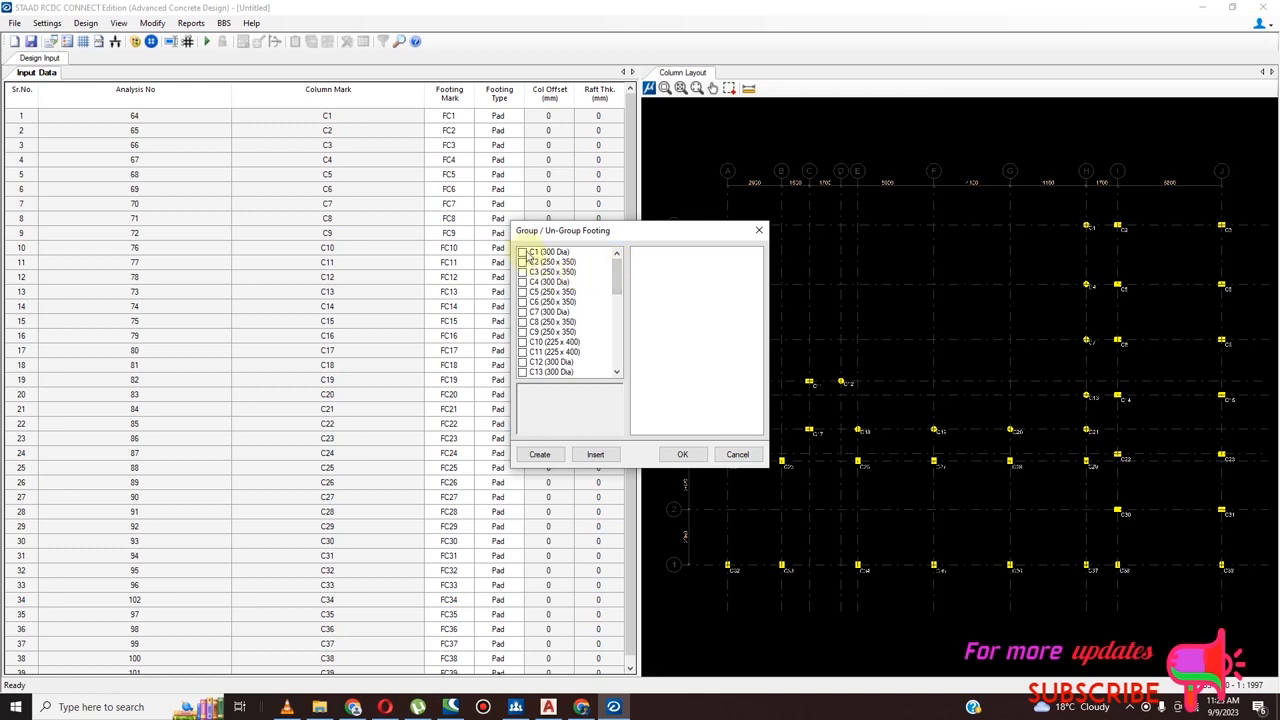
Create a footing group from the 300 Dia columns C1, C4, C7, C12, C13, C18, C19, C20 and C21
click(523, 253)
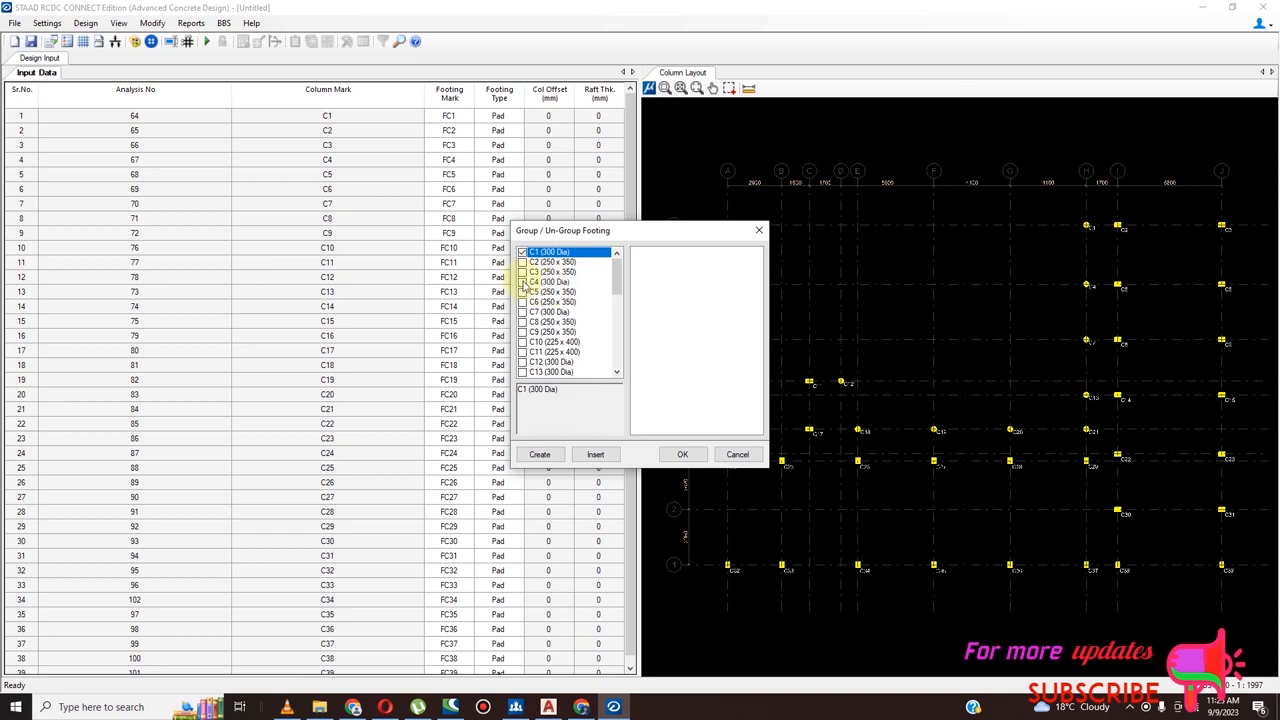
click(522, 282)
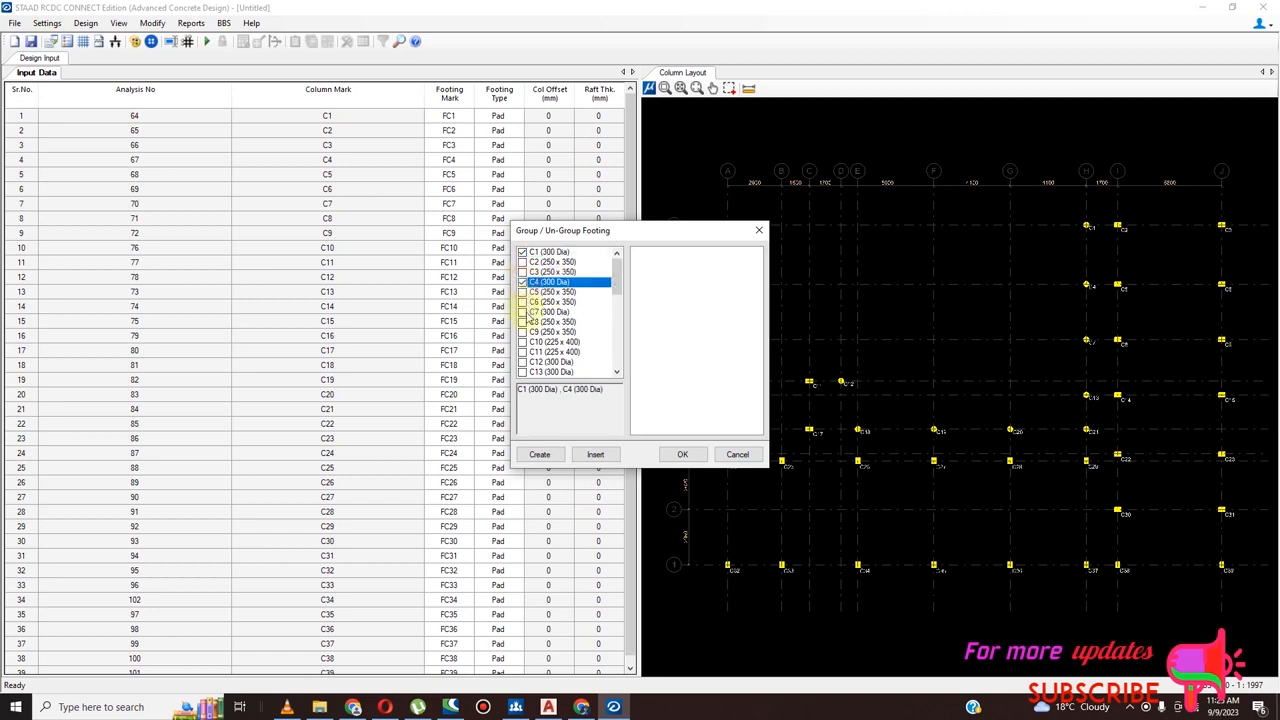
click(522, 312)
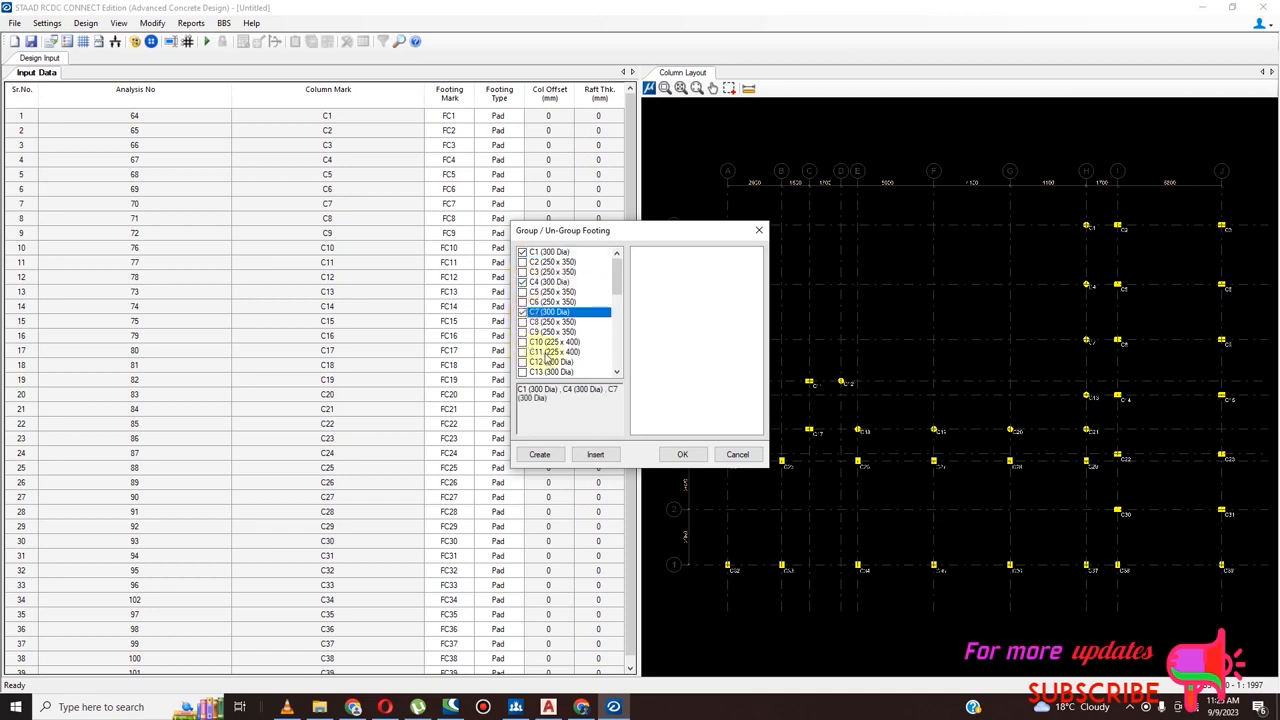
click(522, 362)
click(522, 372)
drag(616, 287, 619, 318)
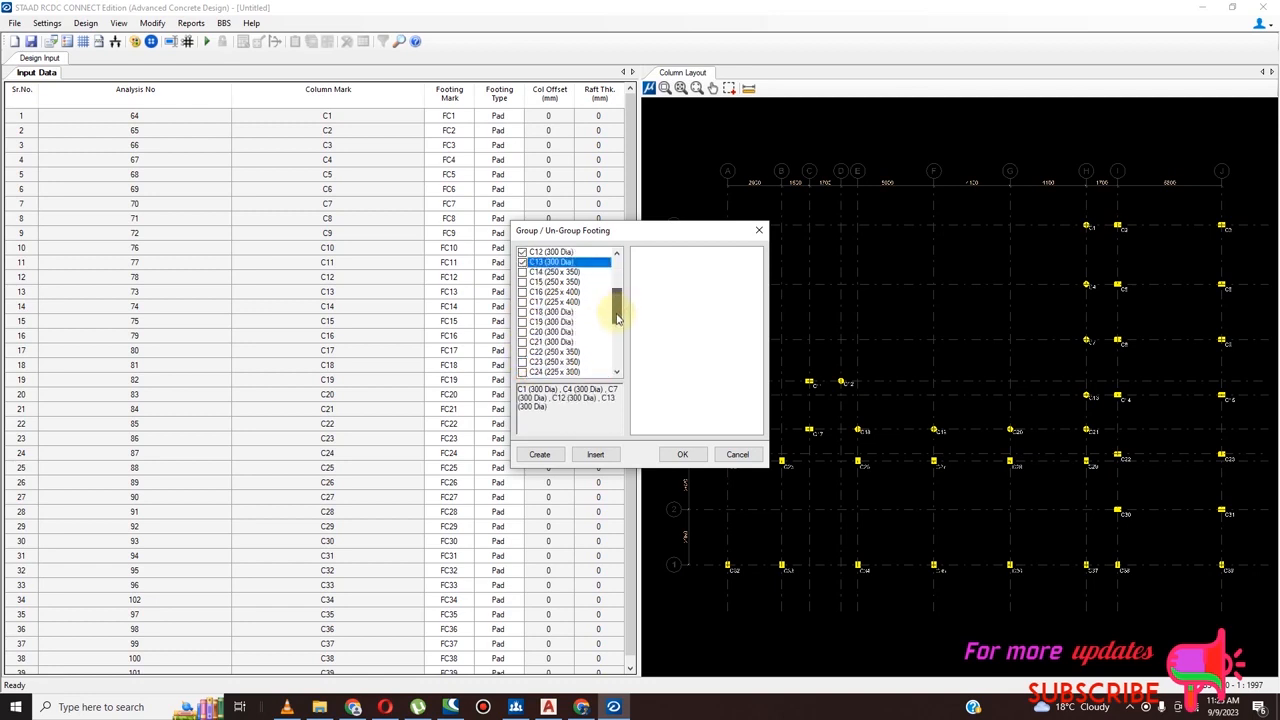
click(523, 312)
click(523, 322)
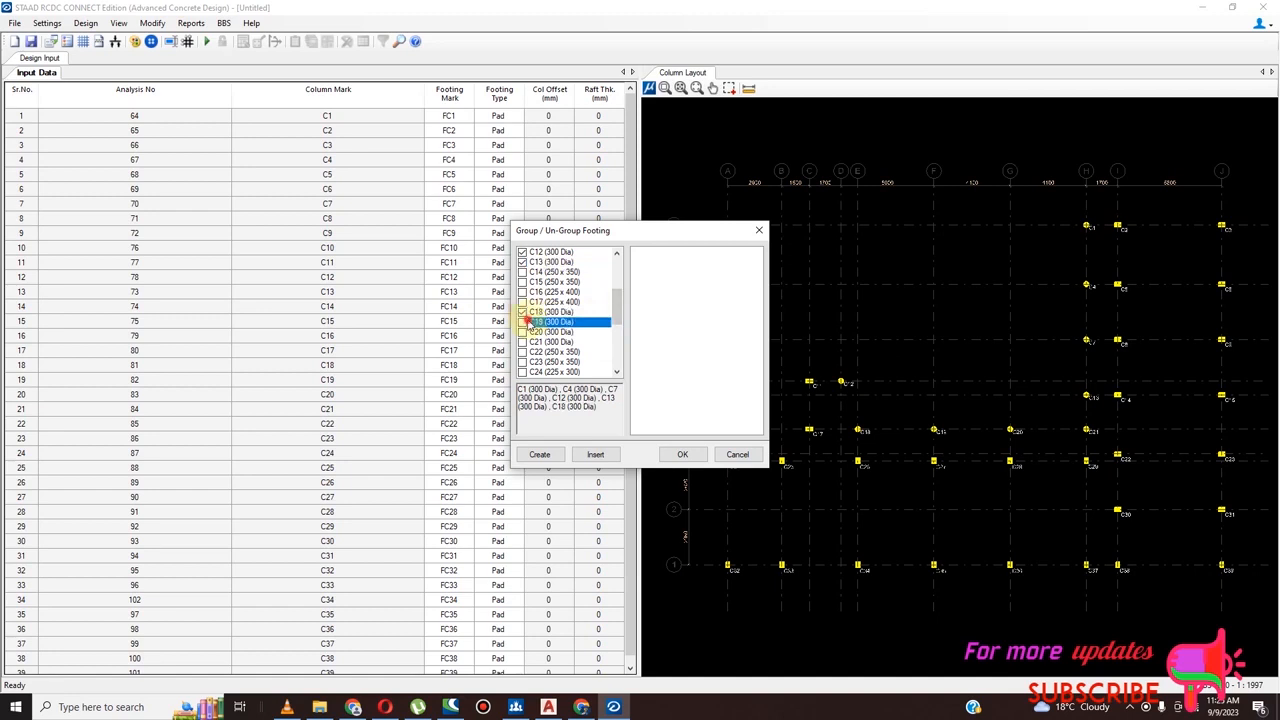
click(523, 332)
click(523, 342)
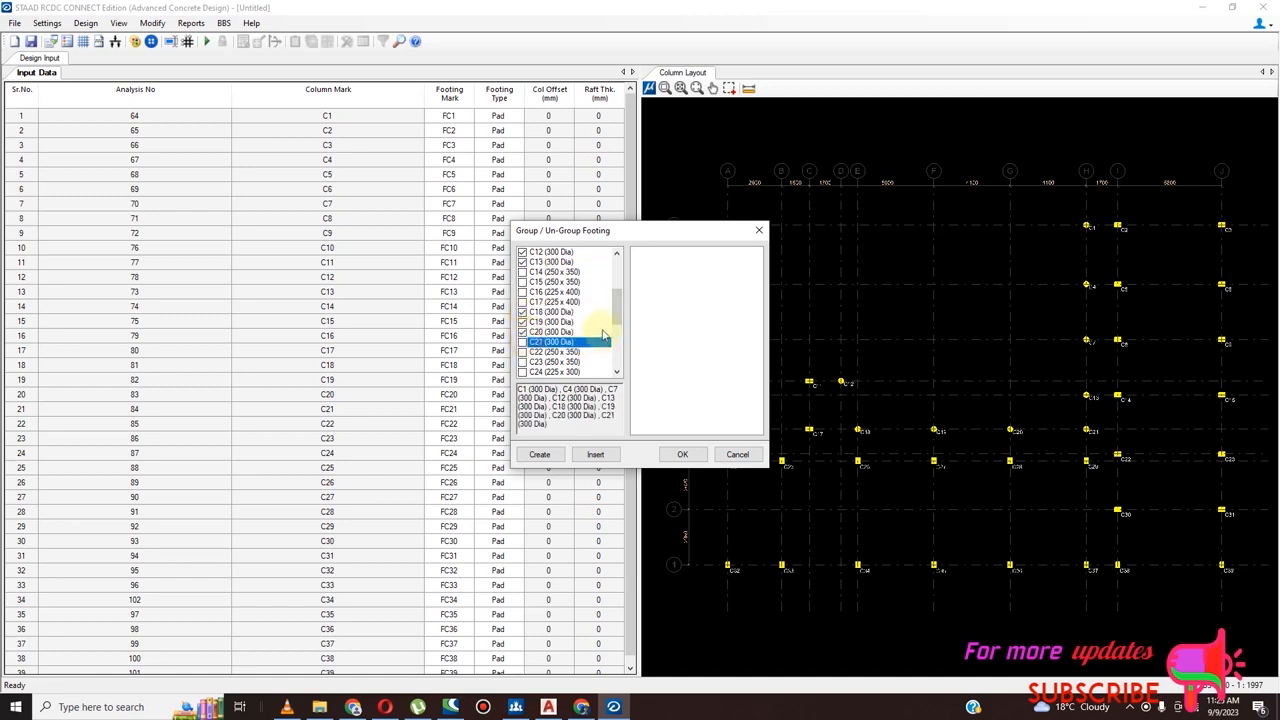
drag(617, 310, 618, 271)
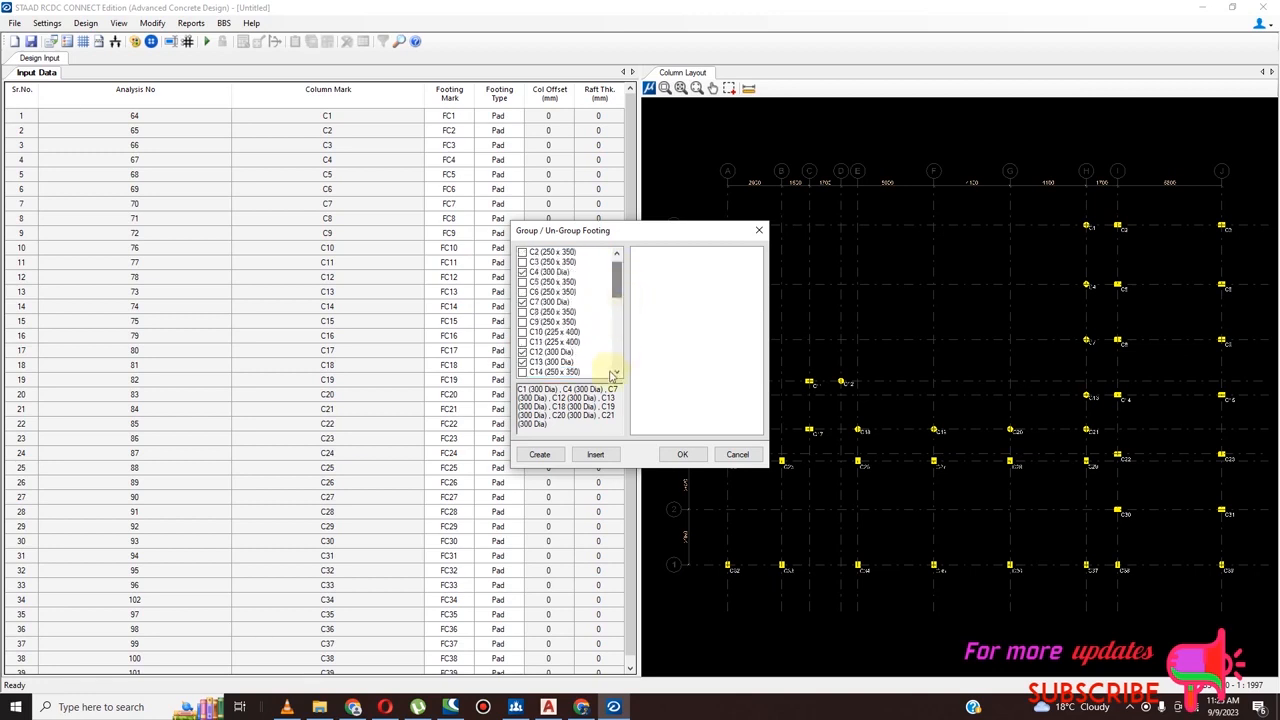
click(540, 458)
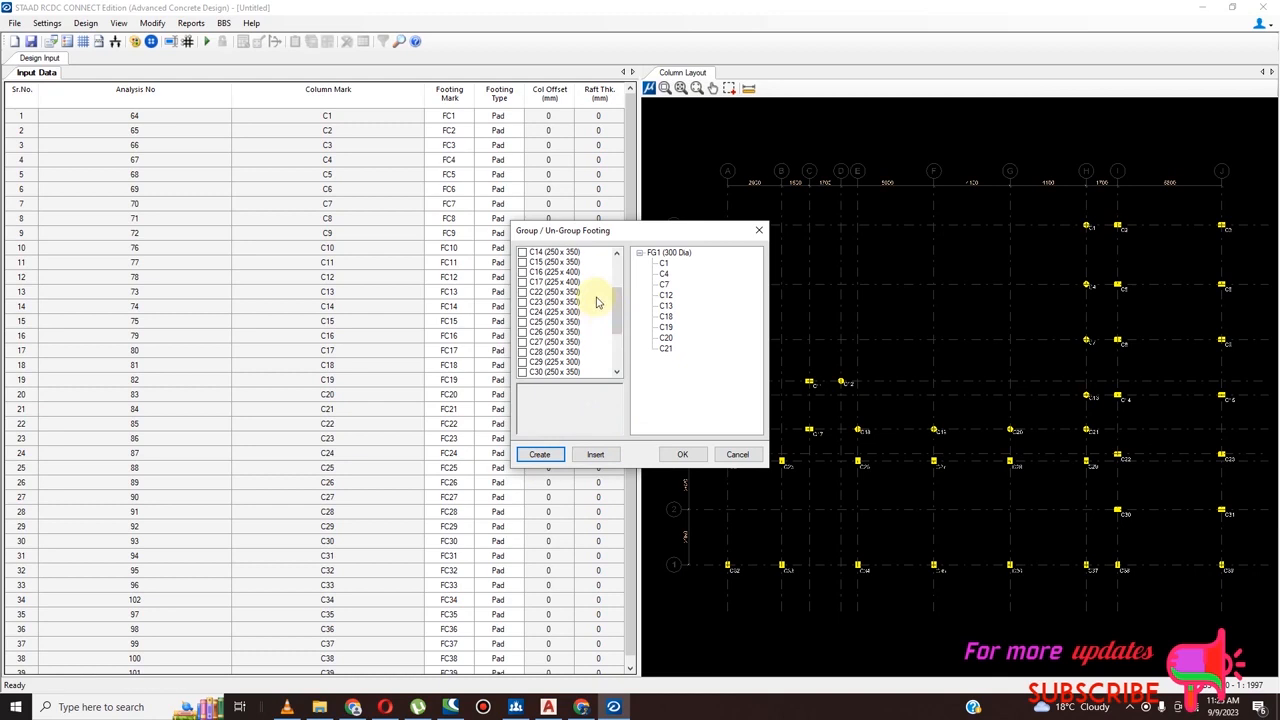
Create a footing group from the 250 x 350 columns C14, C15, C22, C23, C25 to C28, C30, C31 and C33 to C36
click(522, 252)
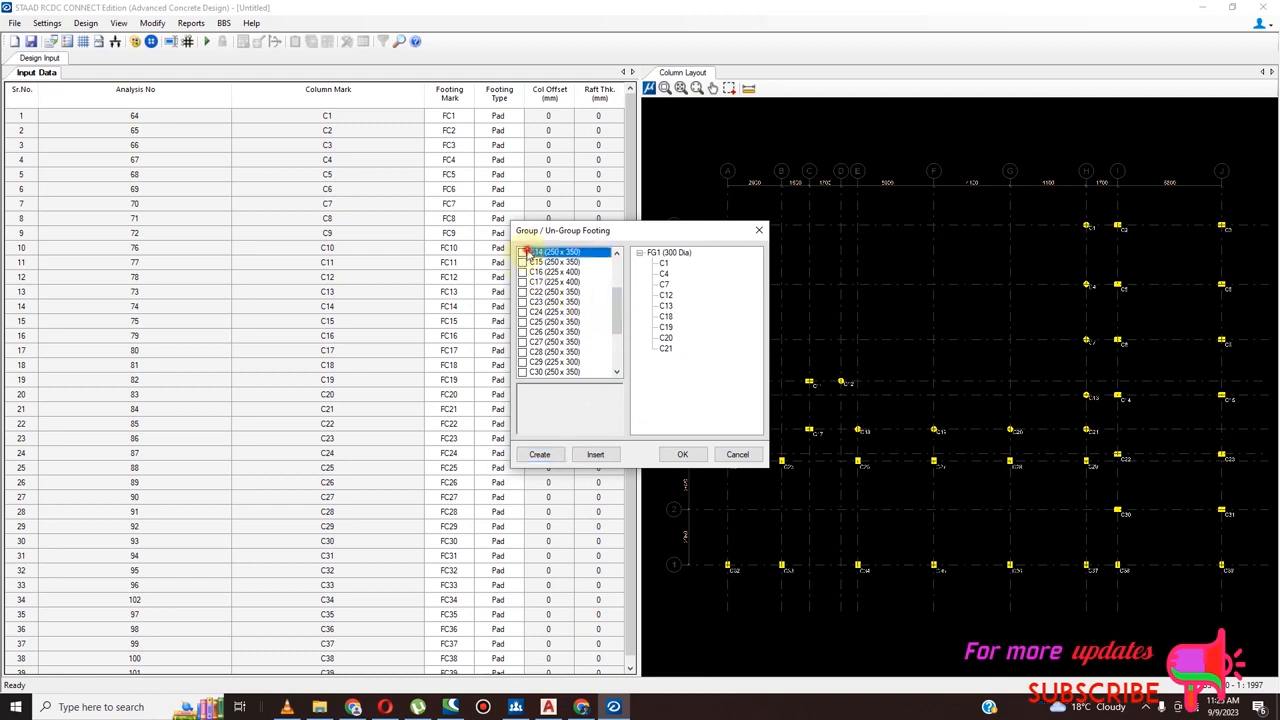
click(522, 262)
click(522, 272)
click(522, 273)
click(522, 292)
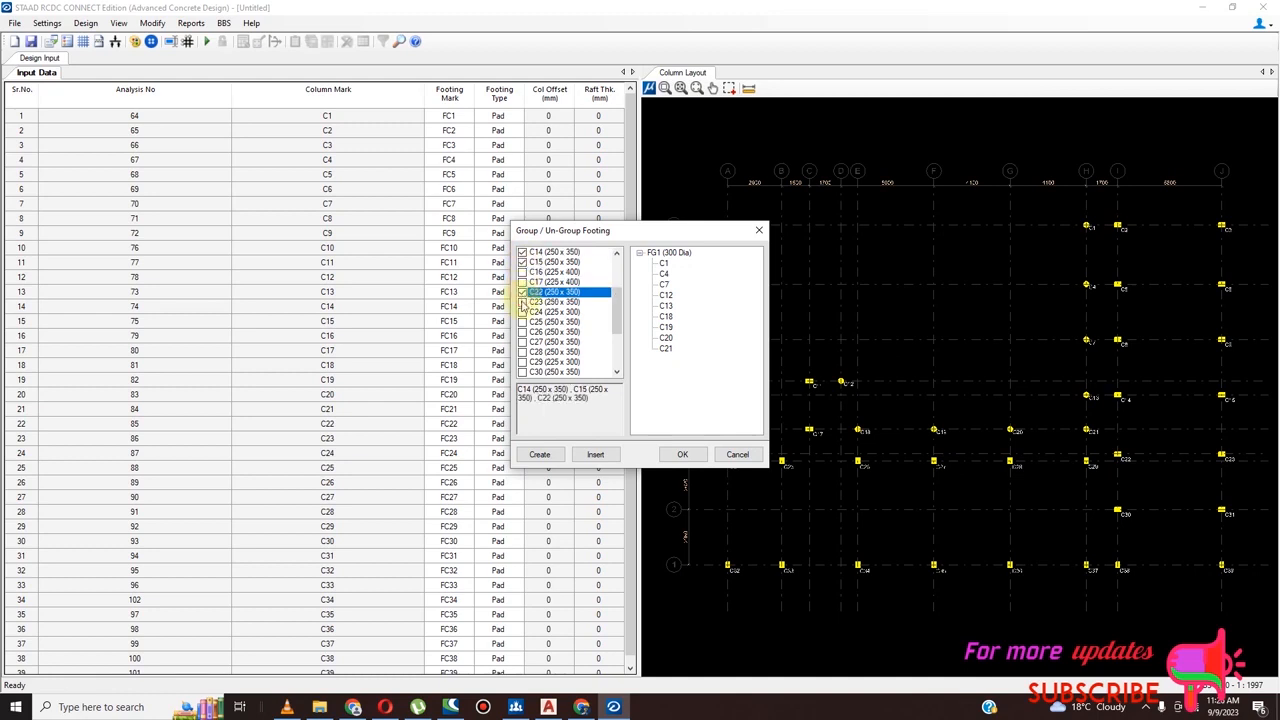
click(522, 302)
click(522, 322)
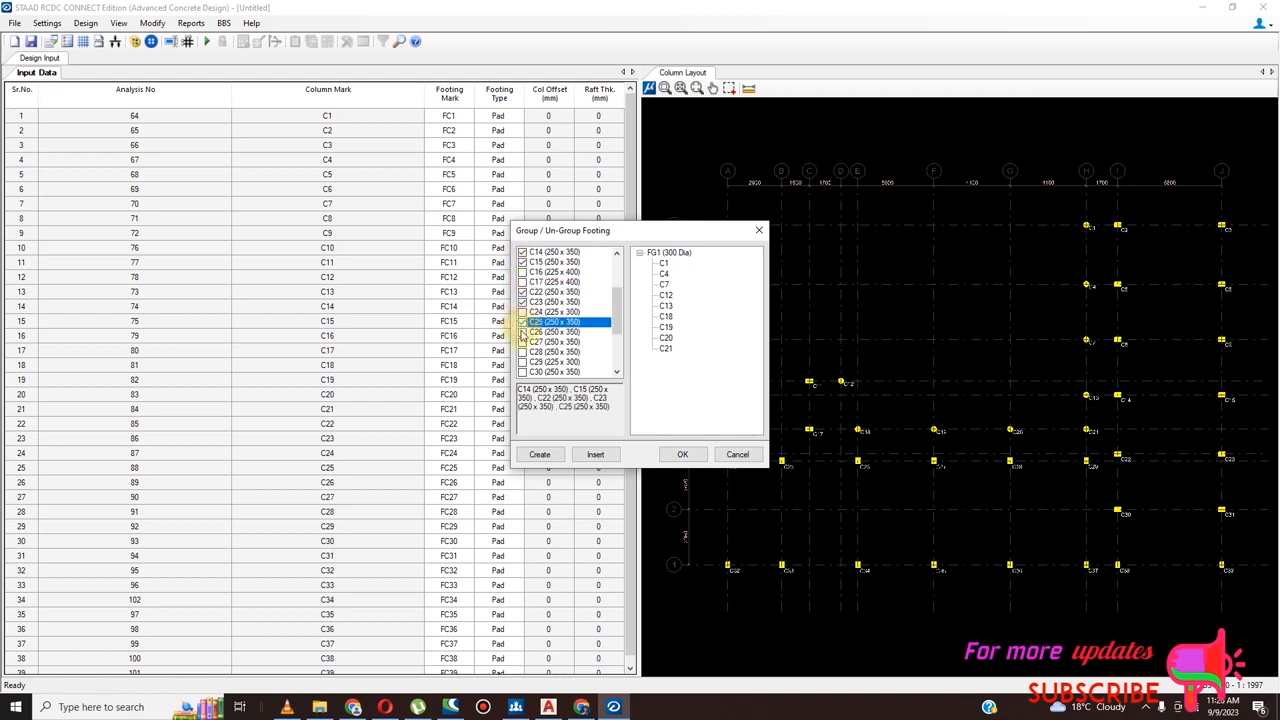
click(522, 332)
click(522, 342)
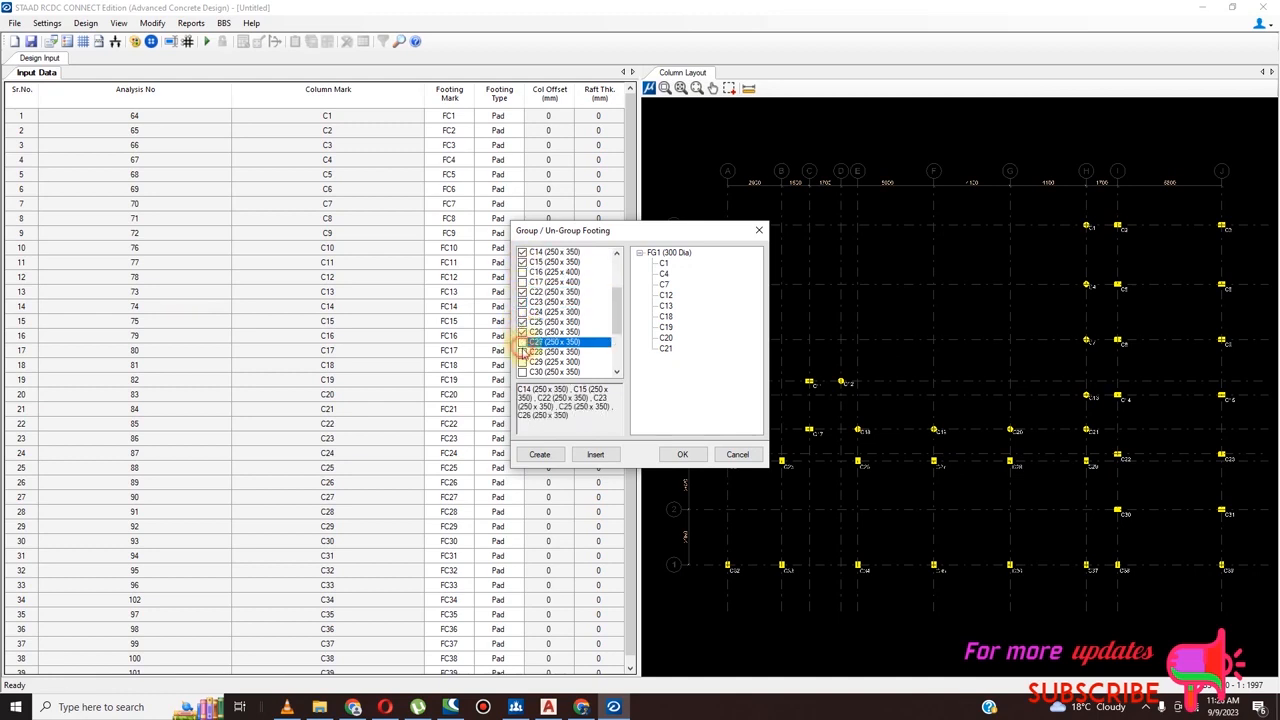
click(522, 342)
click(522, 352)
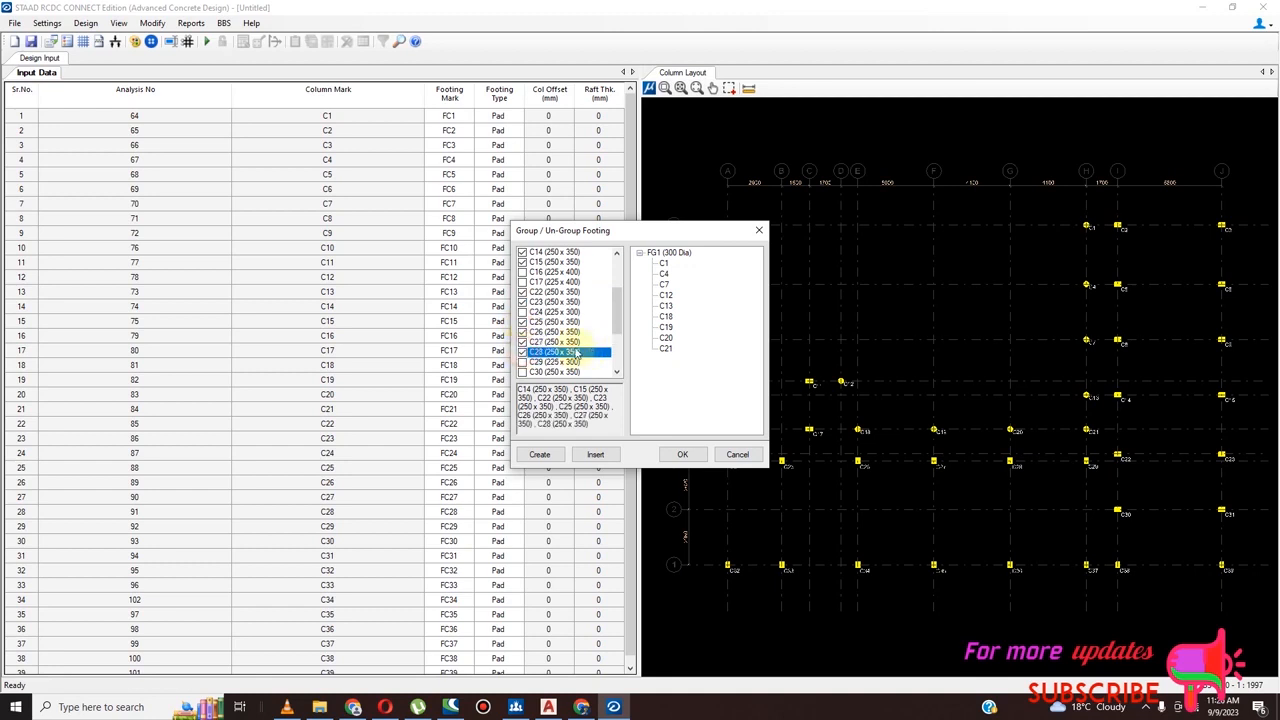
scroll(617, 327, down, 1)
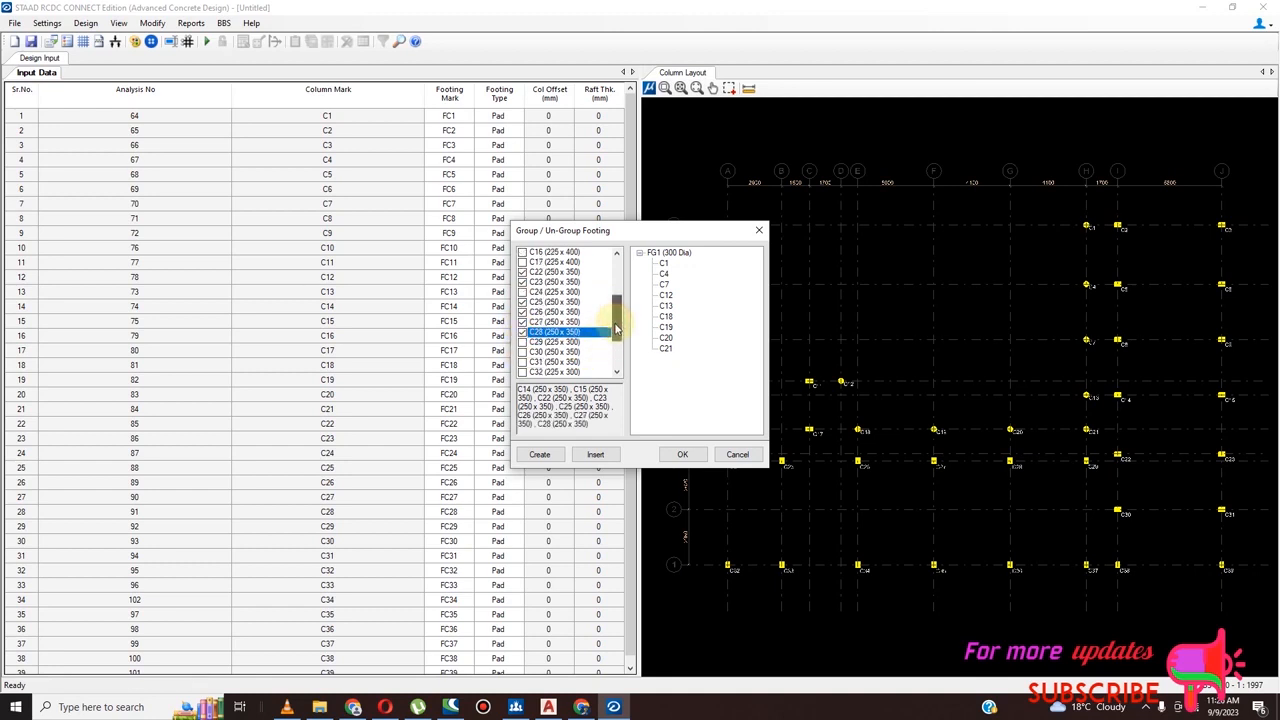
scroll(617, 327, down, 1)
click(522, 342)
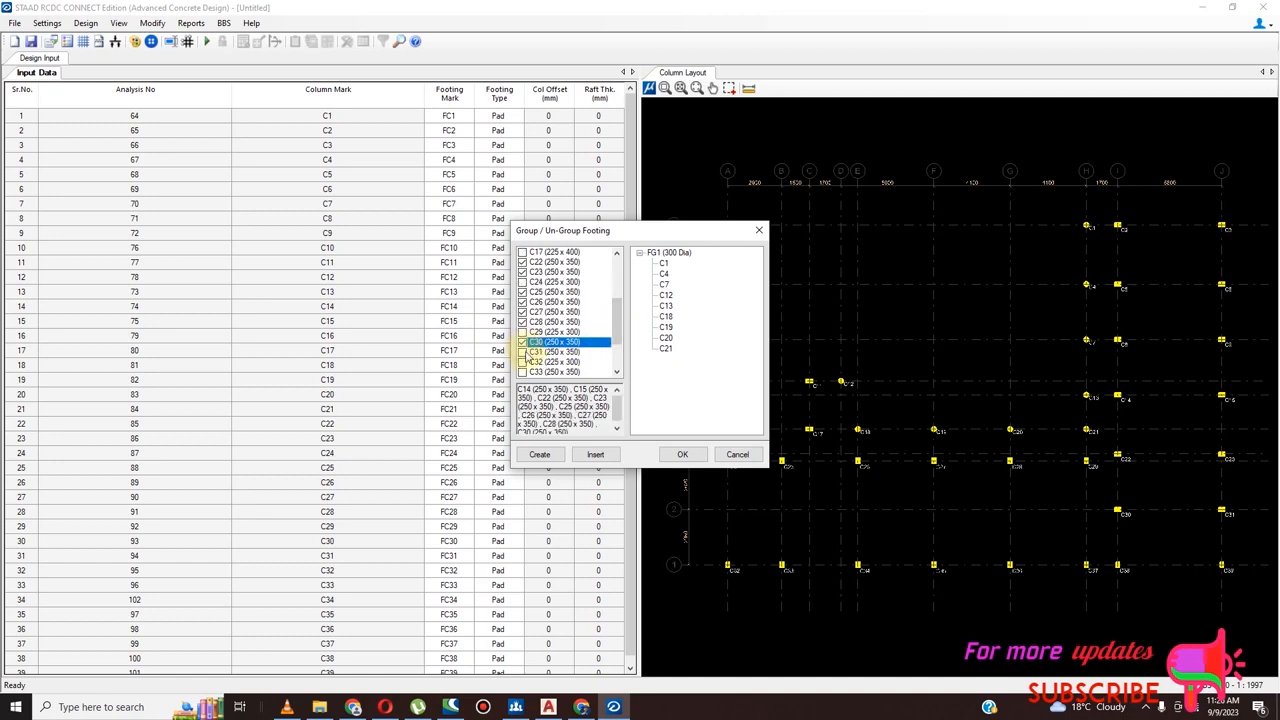
click(522, 352)
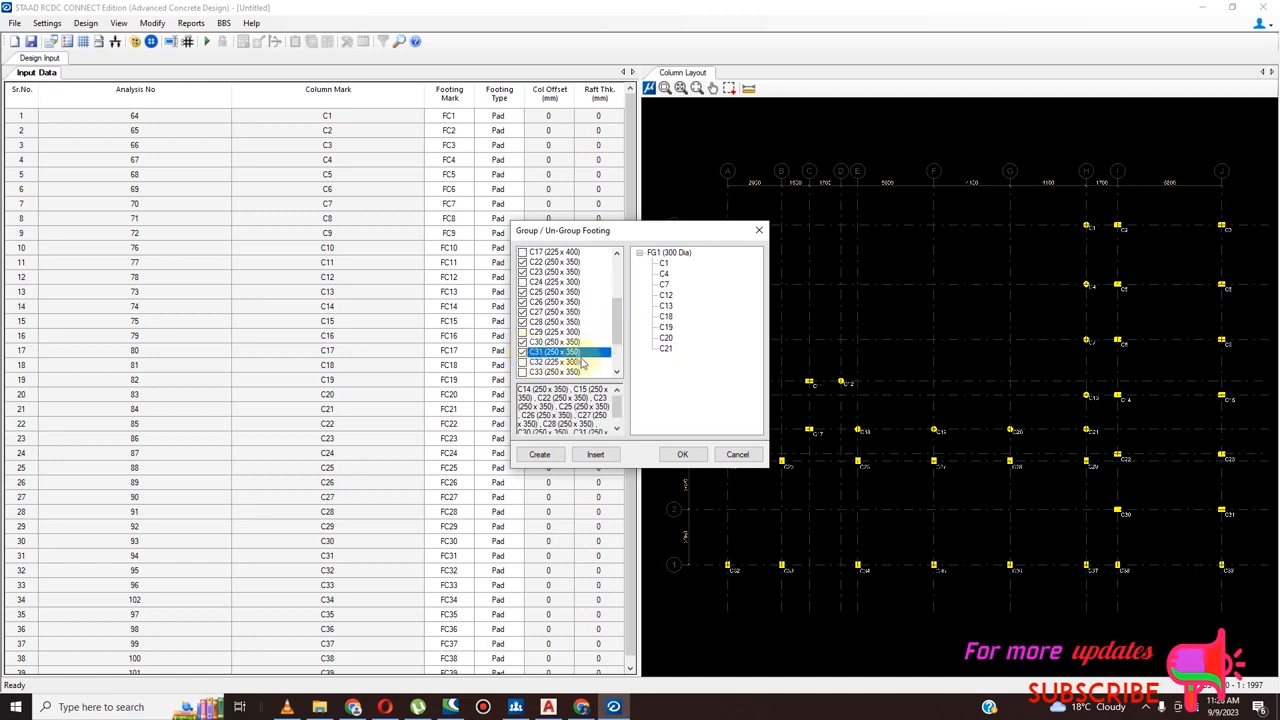
drag(616, 334, 617, 345)
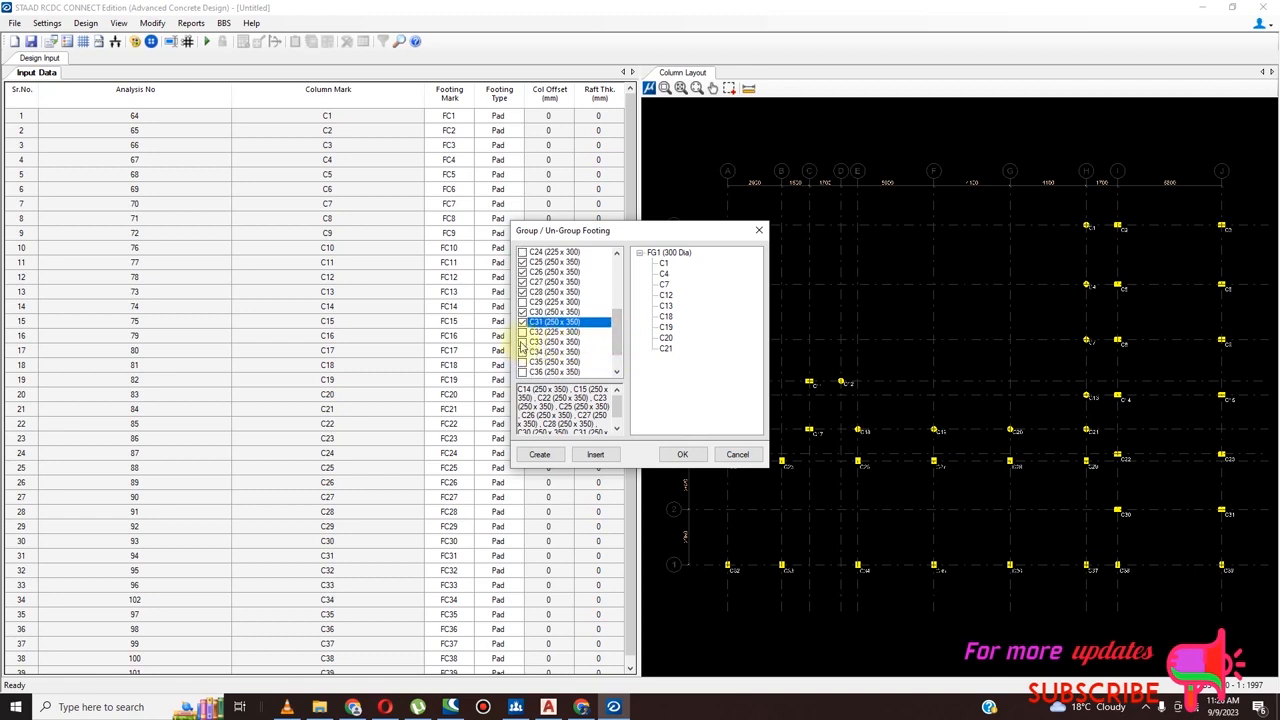
click(521, 342)
click(521, 352)
click(521, 362)
click(521, 372)
drag(616, 347, 616, 362)
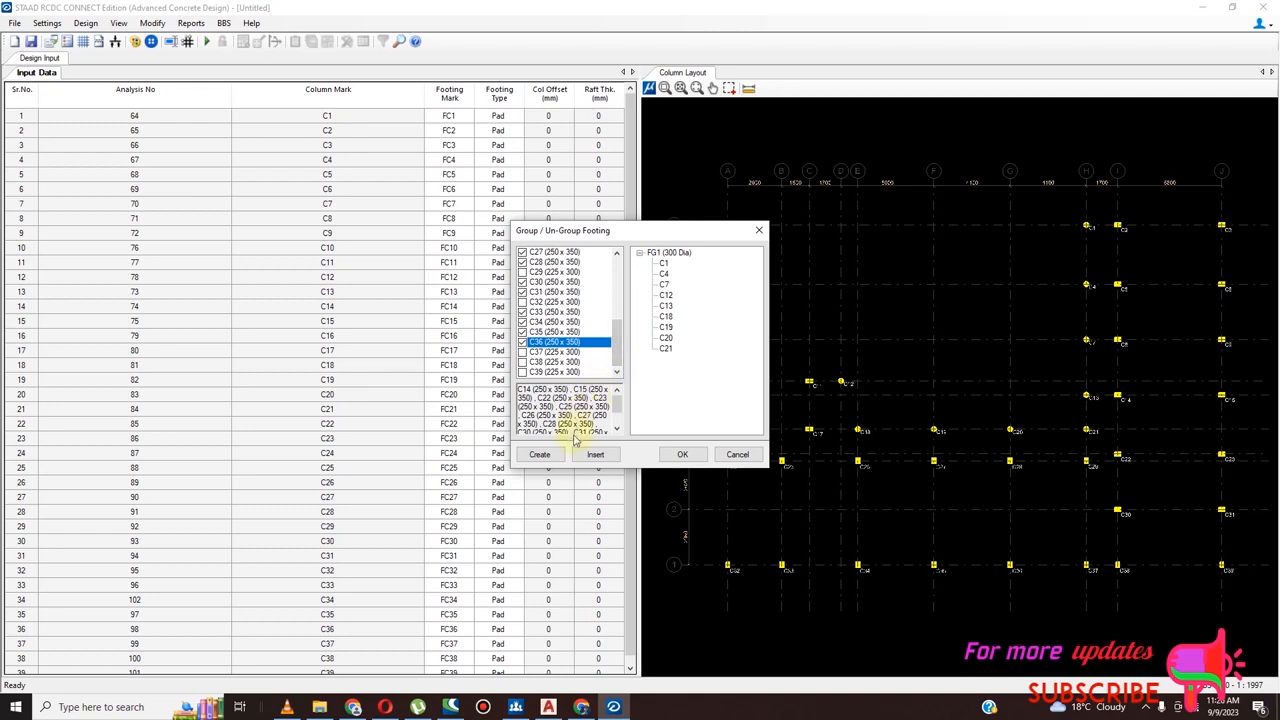
click(545, 452)
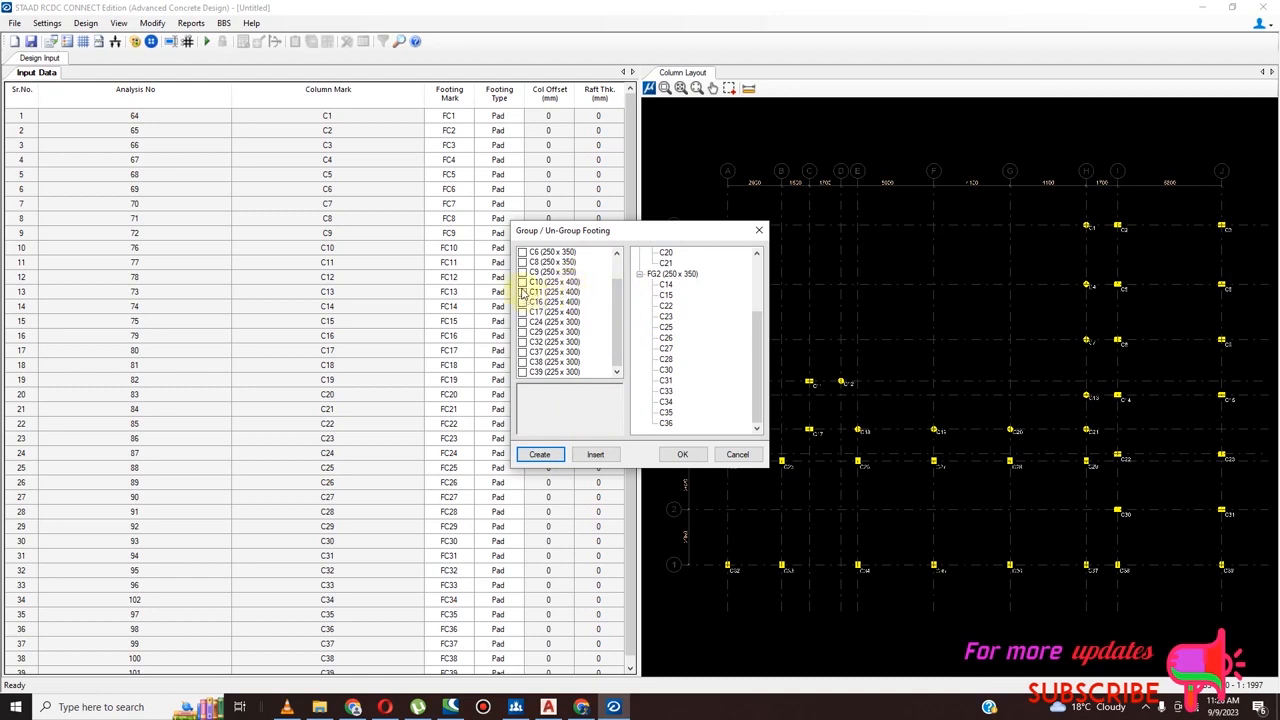
Create a footing group from the 225 x 400 columns C10, C11, C16 and C17 only
scroll(576, 280, up, 2)
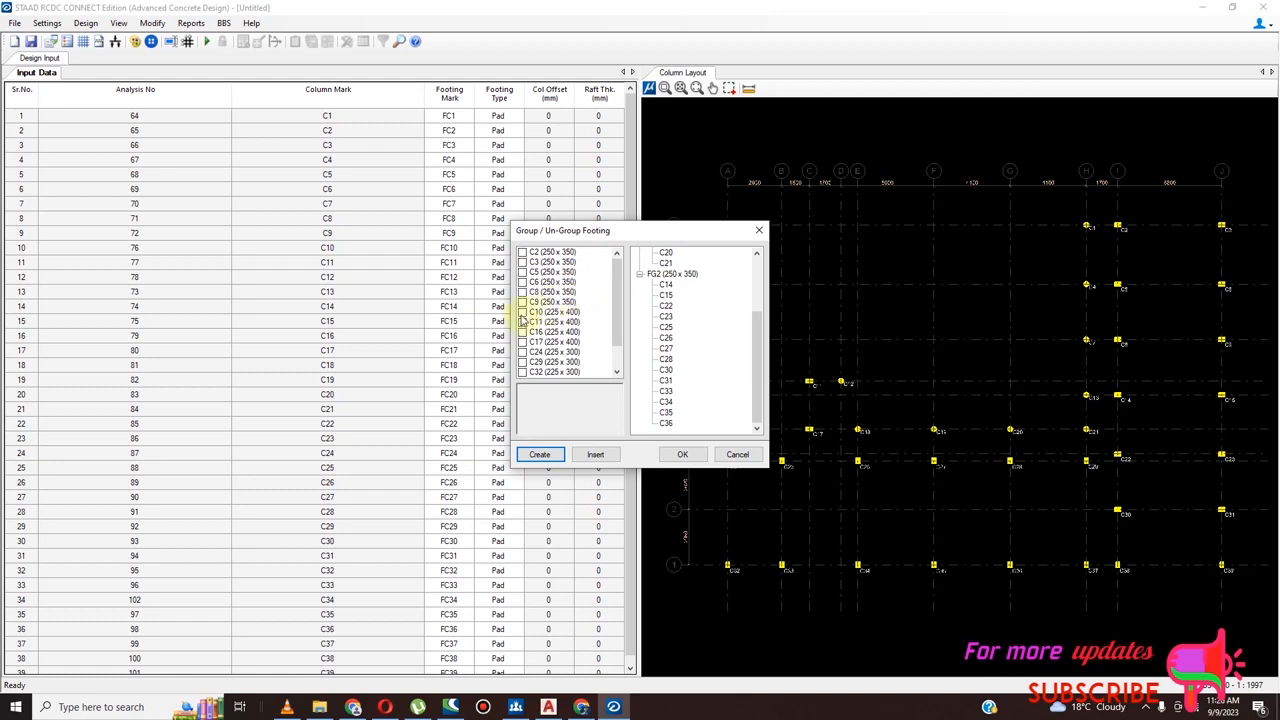
click(521, 312)
click(521, 322)
click(521, 332)
click(521, 342)
click(521, 352)
click(521, 362)
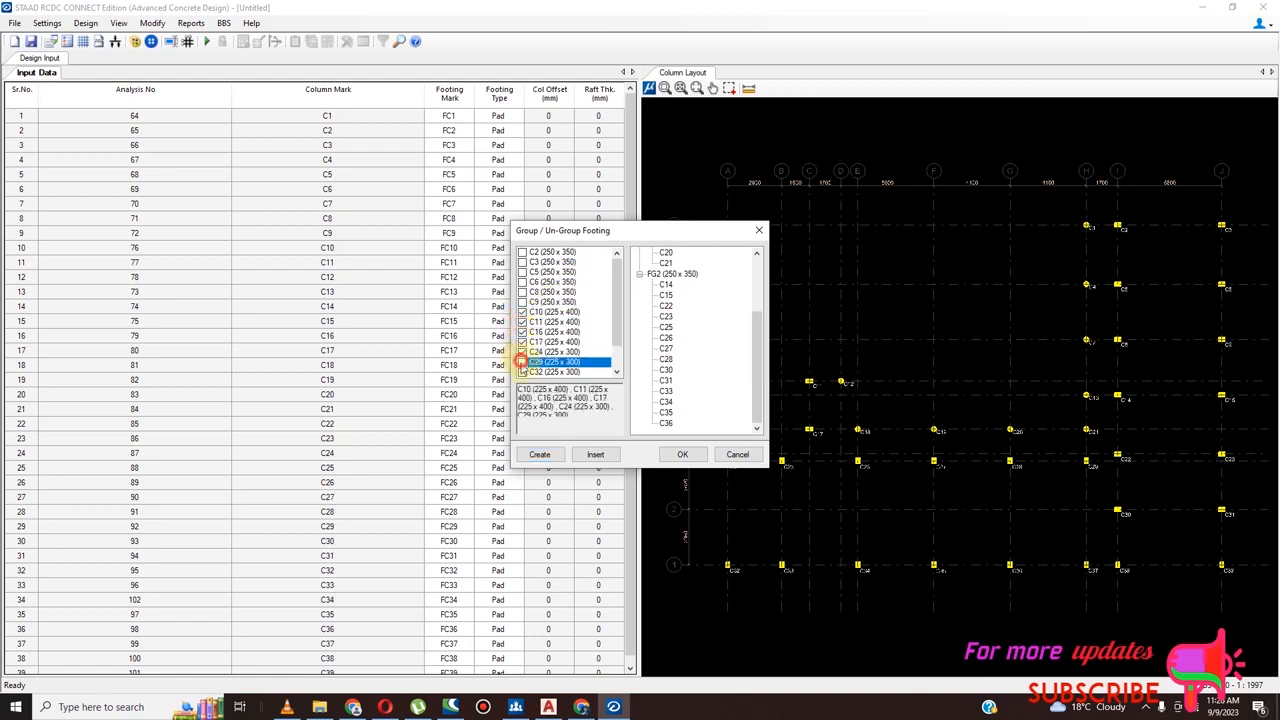
click(521, 372)
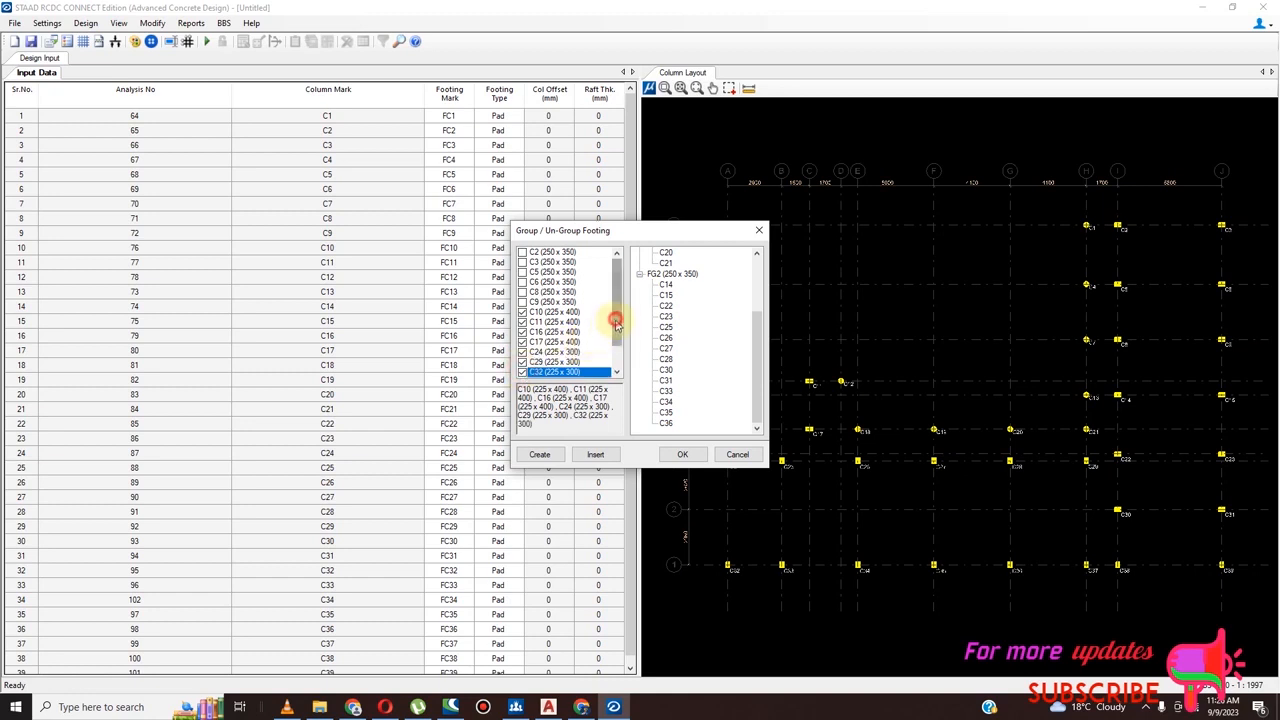
drag(616, 322, 616, 342)
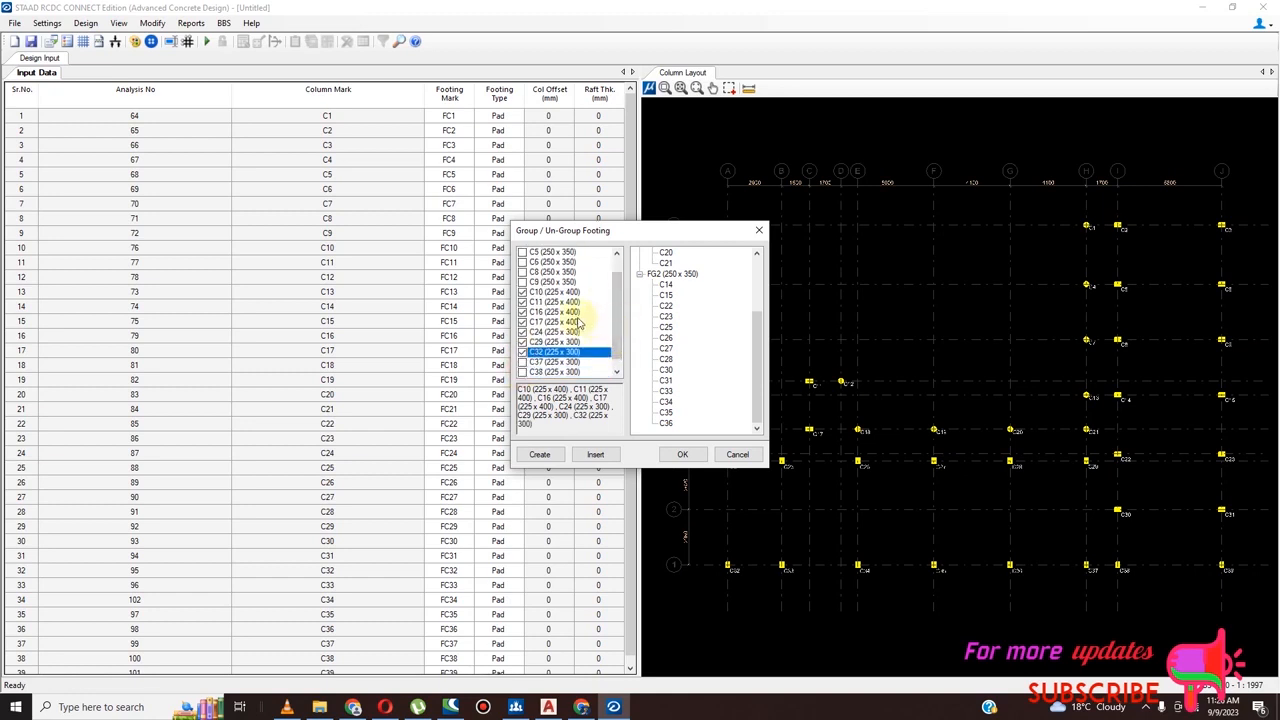
click(522, 331)
click(522, 341)
click(522, 352)
drag(617, 344, 619, 361)
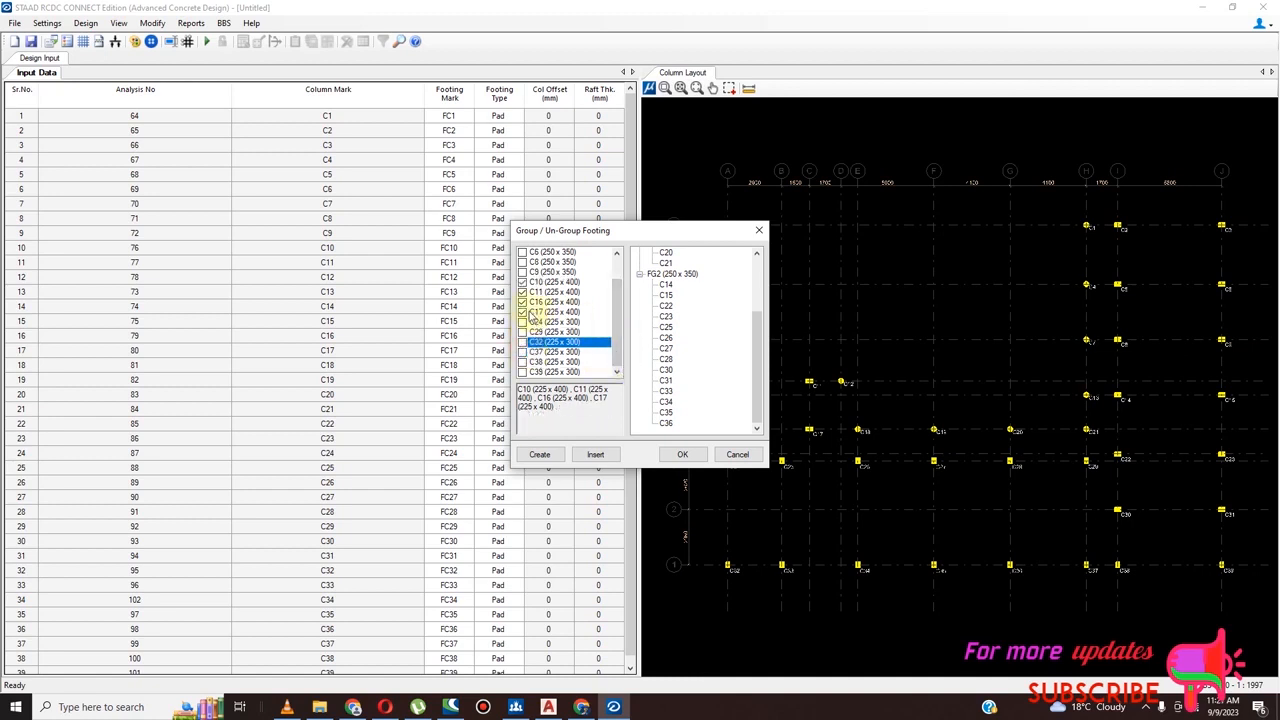
click(535, 453)
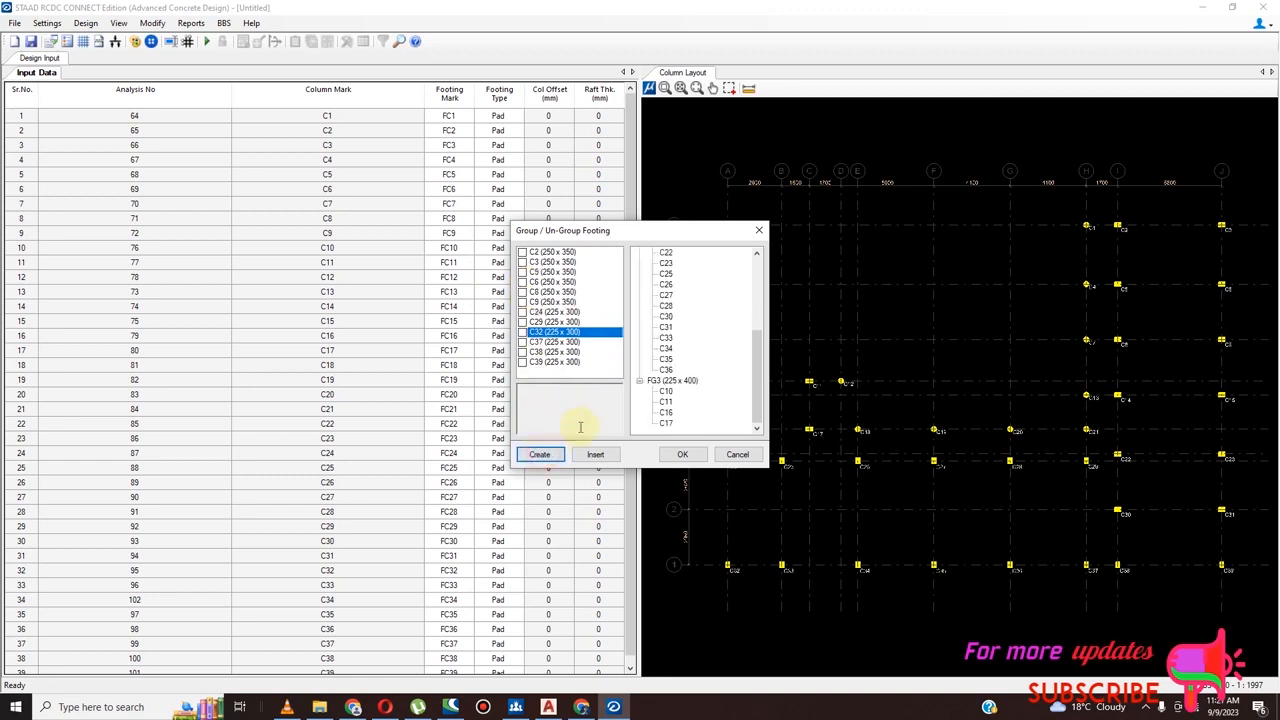
Create a footing group from the 225 x 300 columns C24, C29, C32, C37, C38 and C39
click(522, 312)
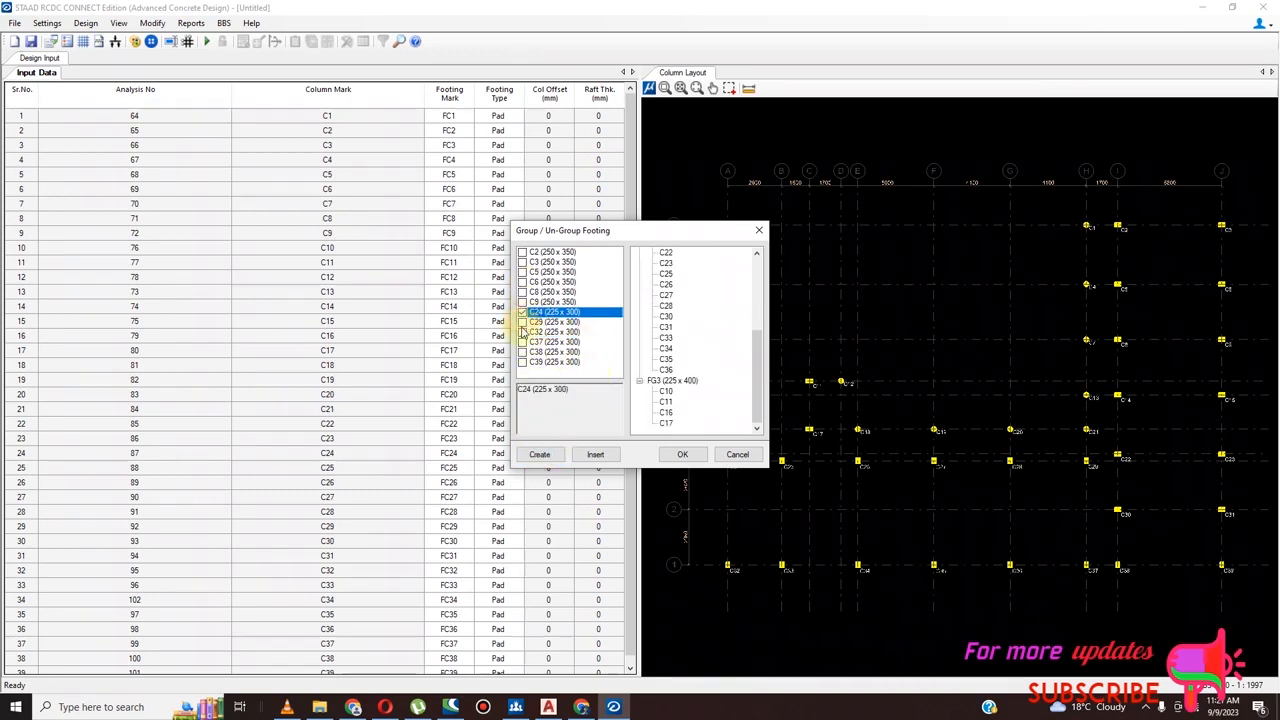
click(522, 322)
click(522, 332)
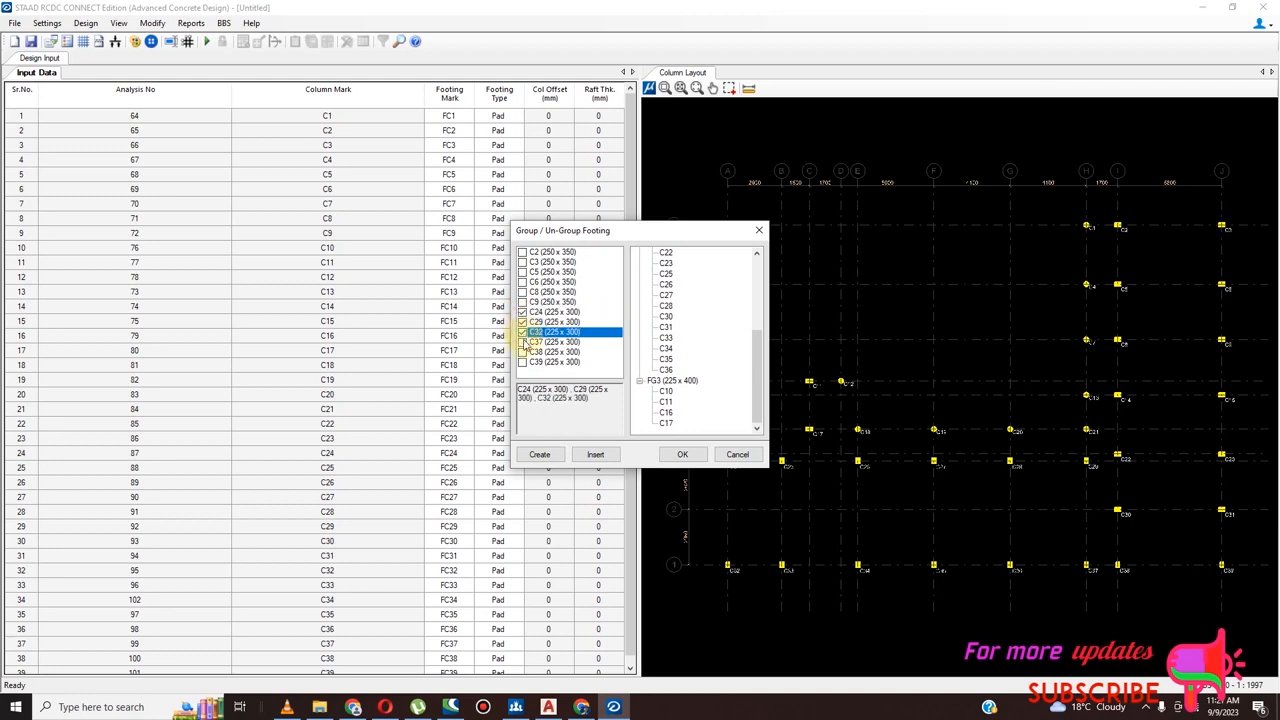
click(522, 342)
click(522, 352)
click(522, 362)
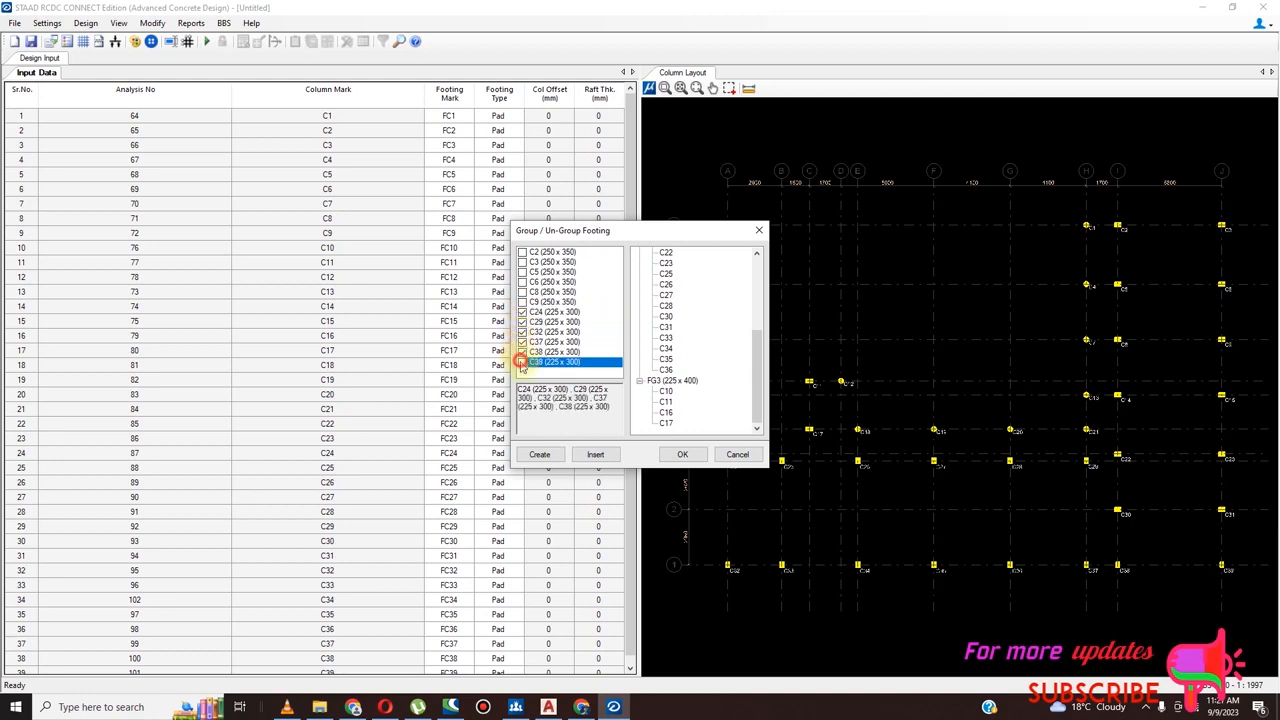
click(540, 453)
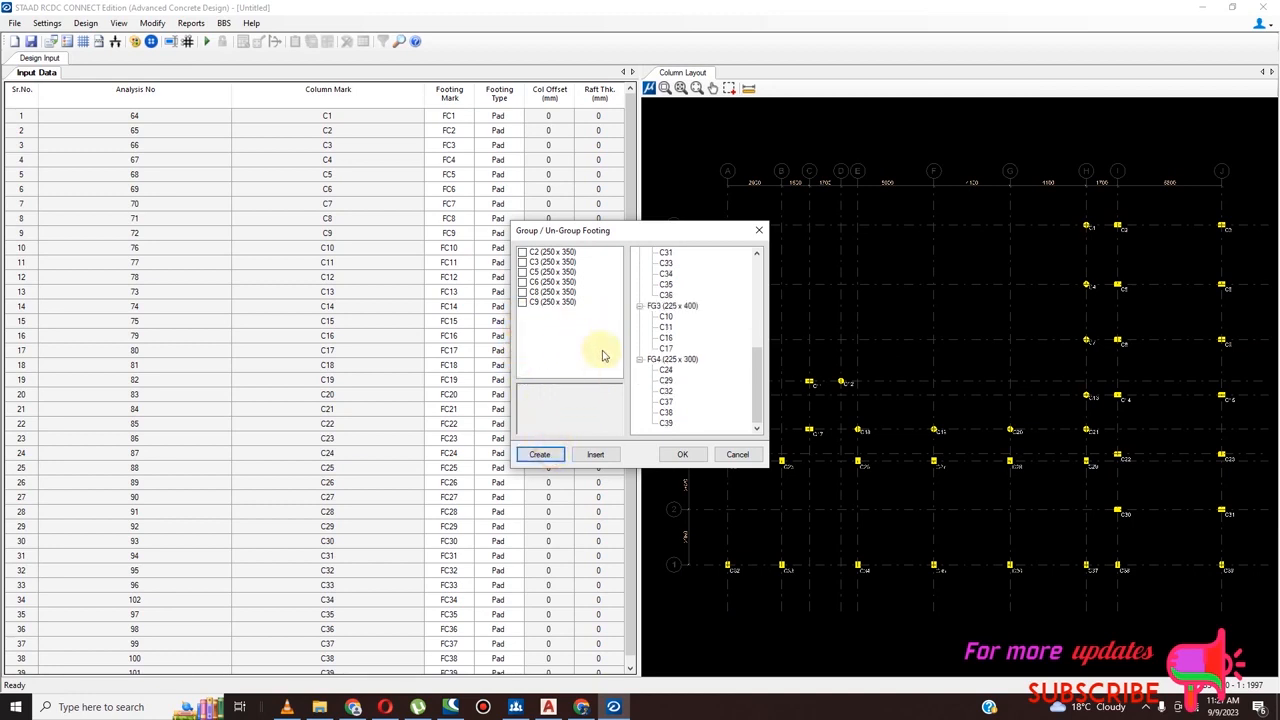
Create a footing group from the remaining 250 x 350 columns C2, C3, C5, C6, C8 and C9
click(522, 252)
click(522, 262)
click(522, 272)
click(522, 282)
click(522, 292)
click(522, 302)
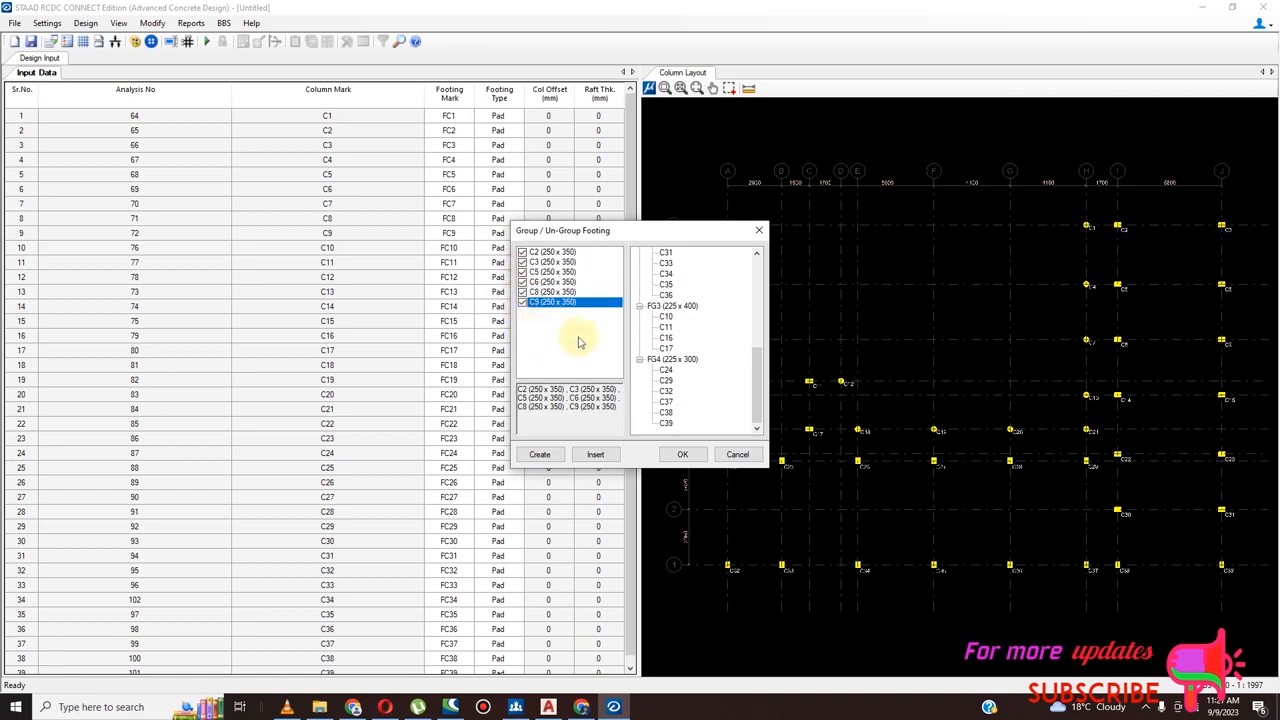
click(540, 455)
click(660, 359)
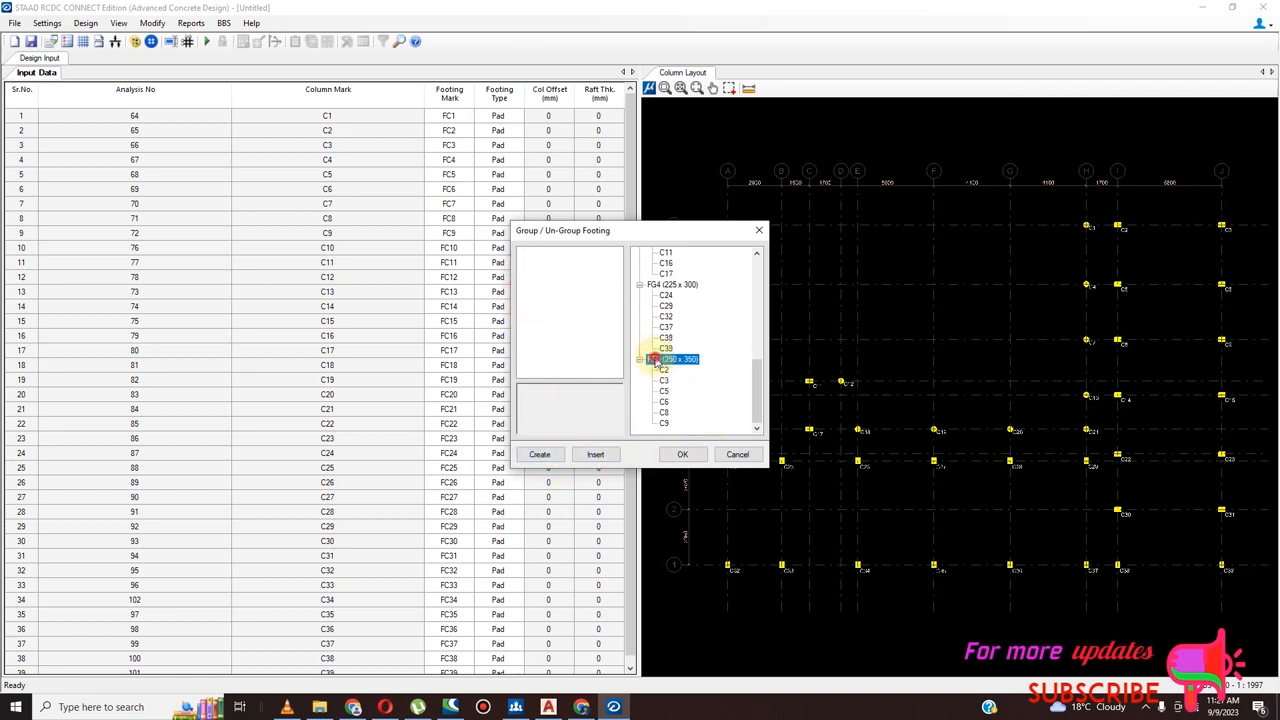
right_click(662, 360)
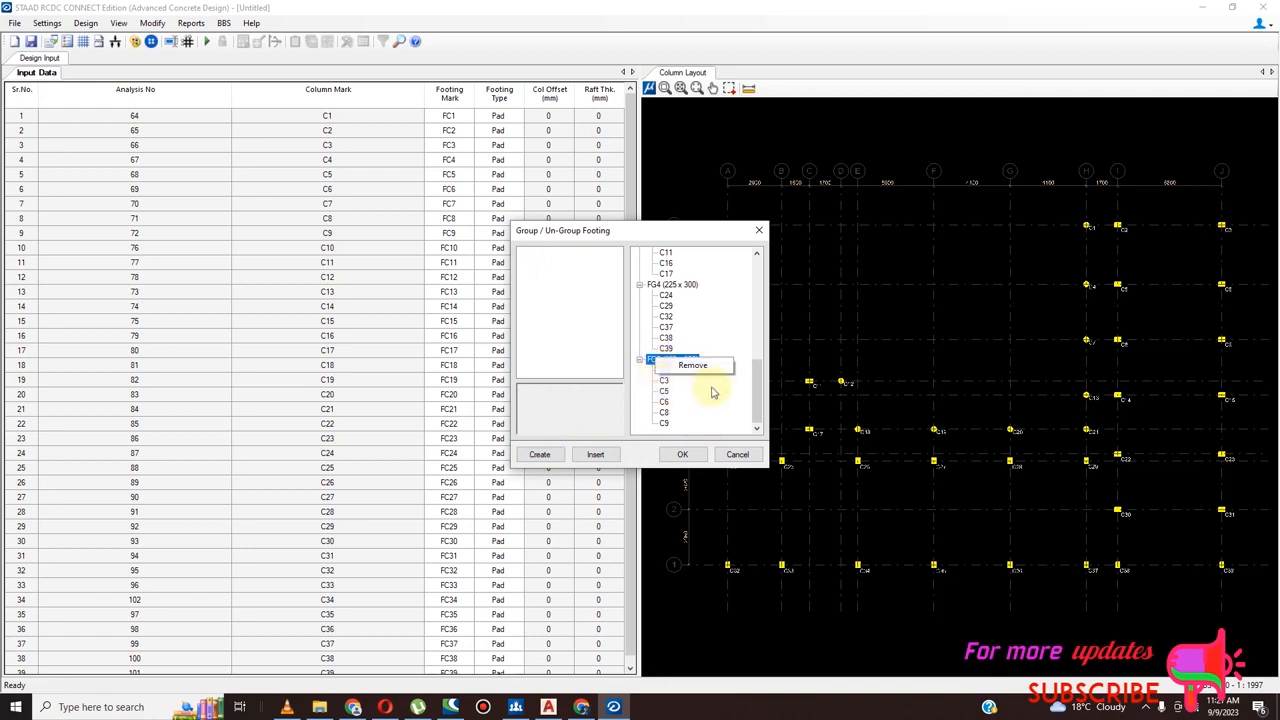
click(757, 387)
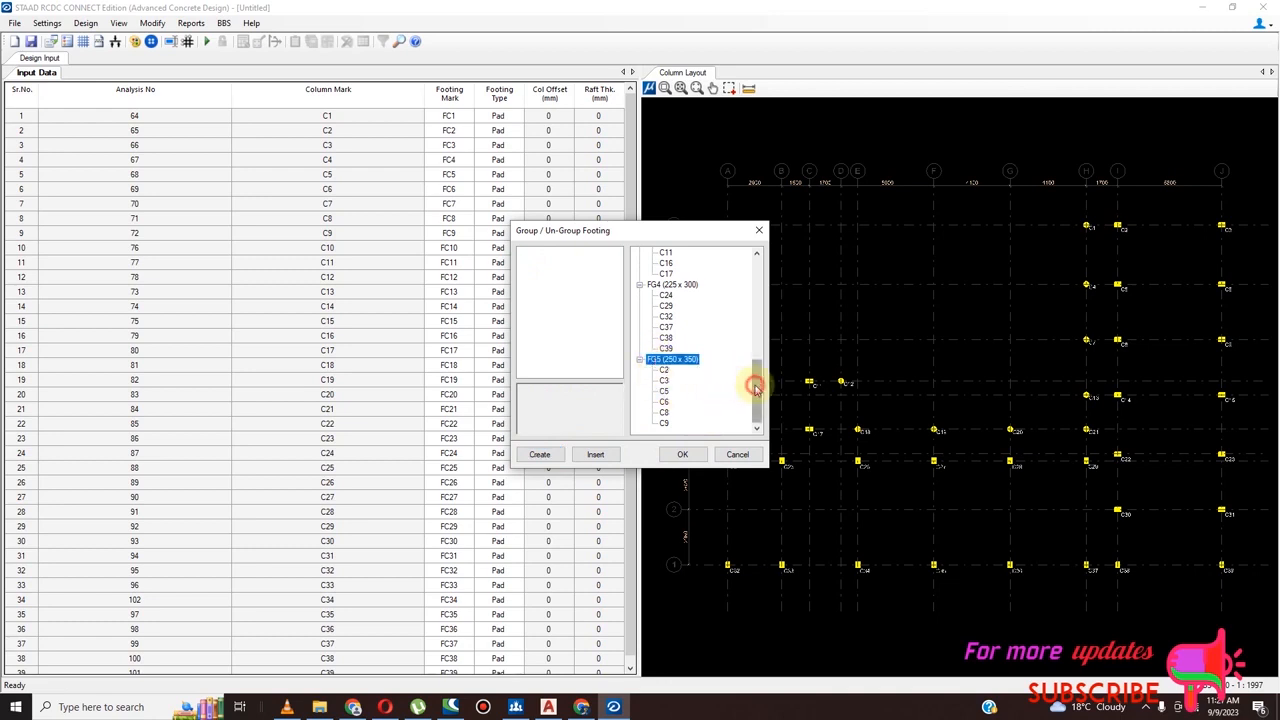
right_click(661, 365)
click(663, 380)
right_click(663, 383)
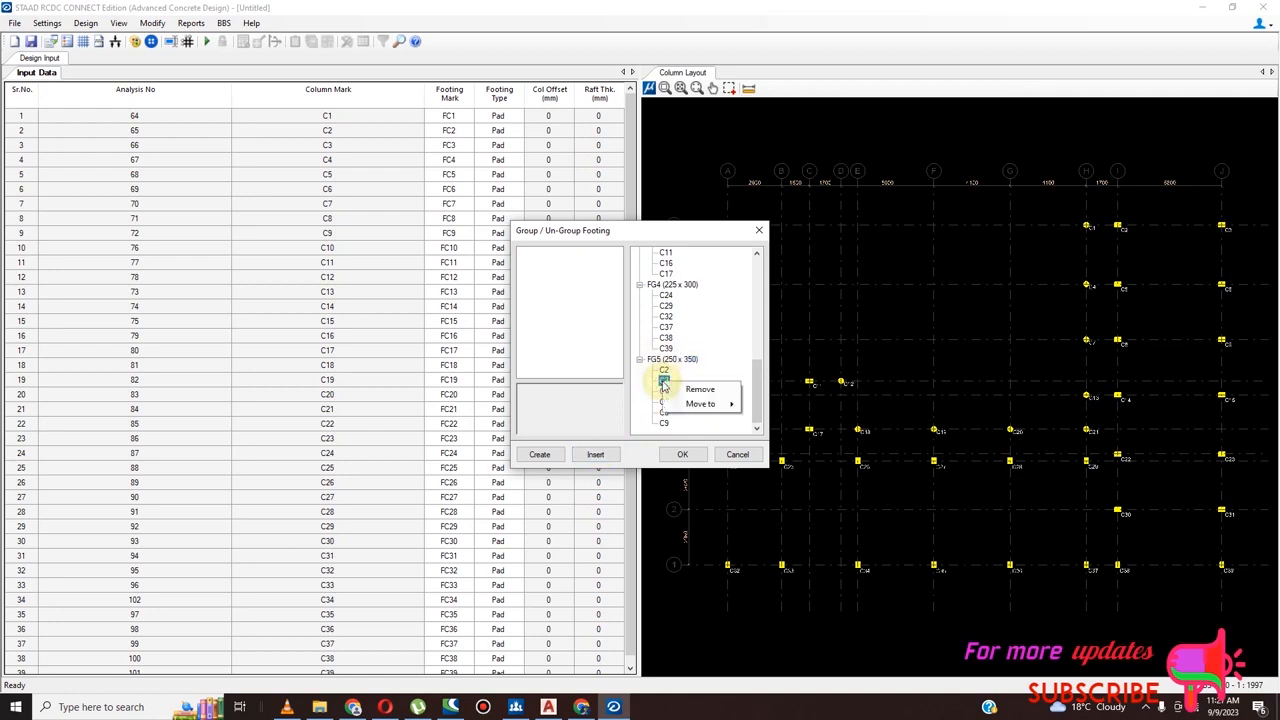
click(665, 370)
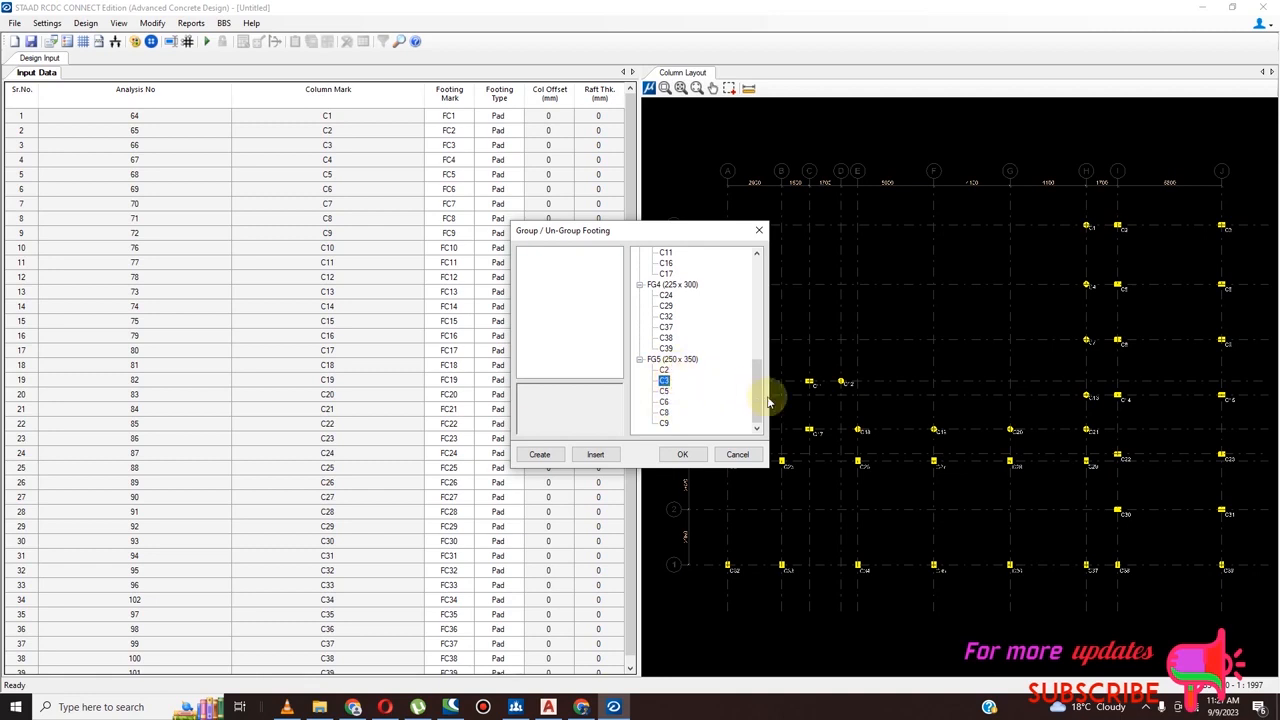
mouse_move(758, 395)
mouse_down()
mouse_move(766, 298)
mouse_move(763, 392)
mouse_up()
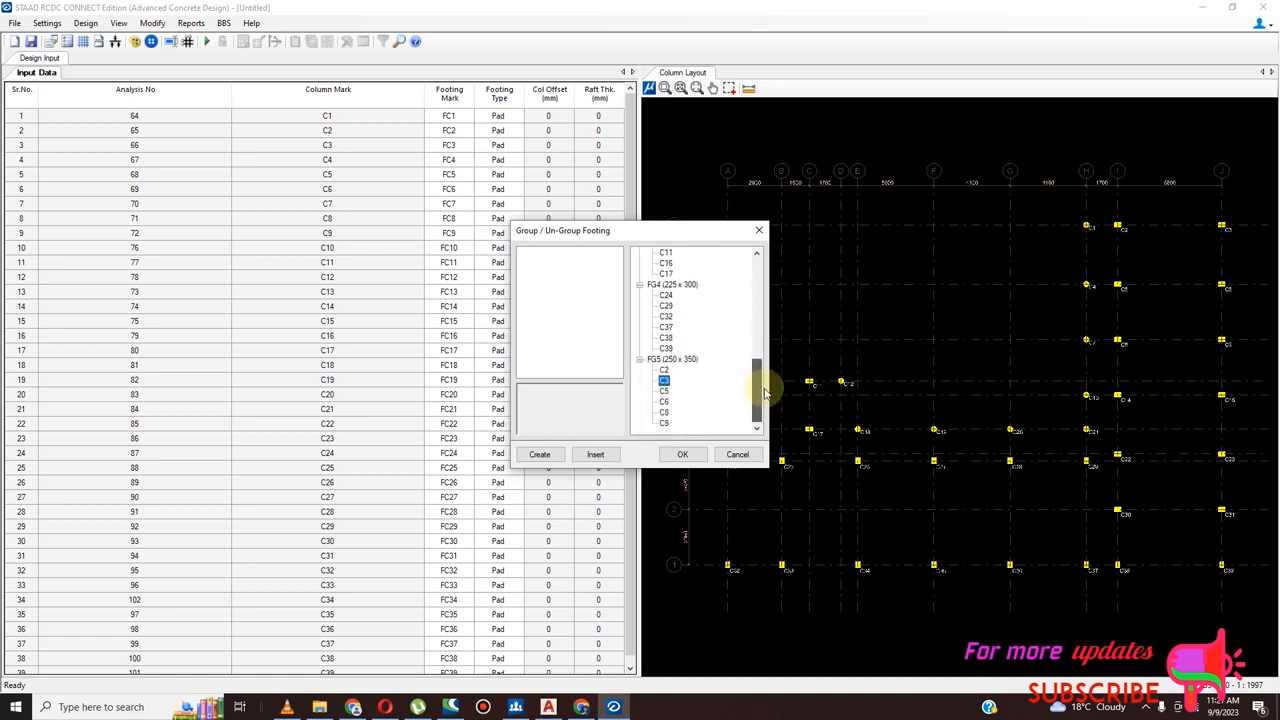
Move columns C2, C3 and C5 from footing group FG5 to the other 250 x 350 group, FG2
right_click(663, 370)
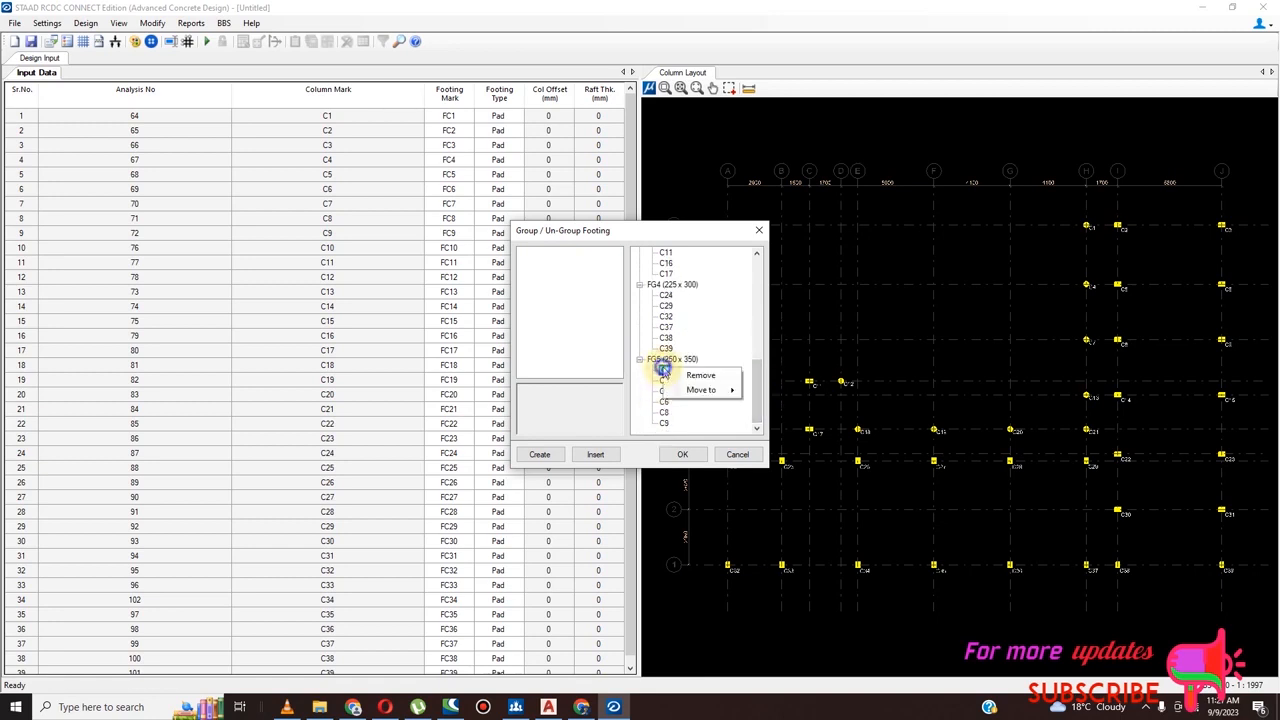
mouse_move(693, 391)
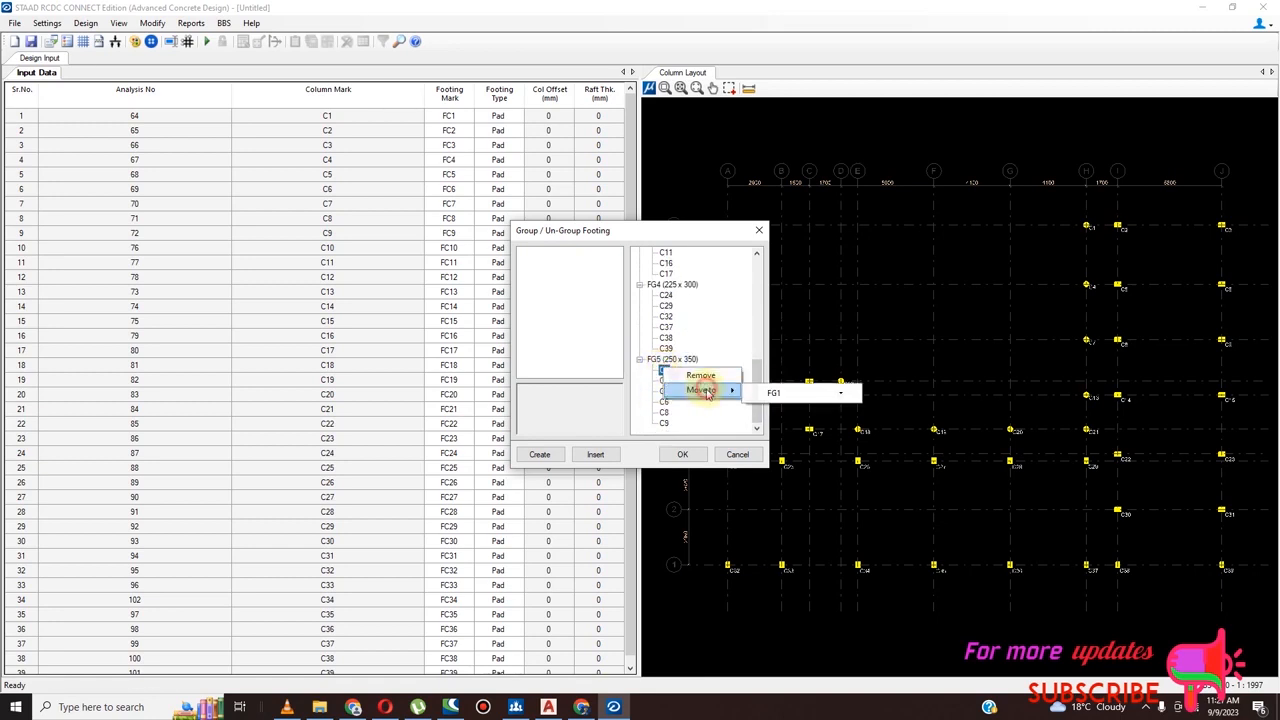
click(815, 418)
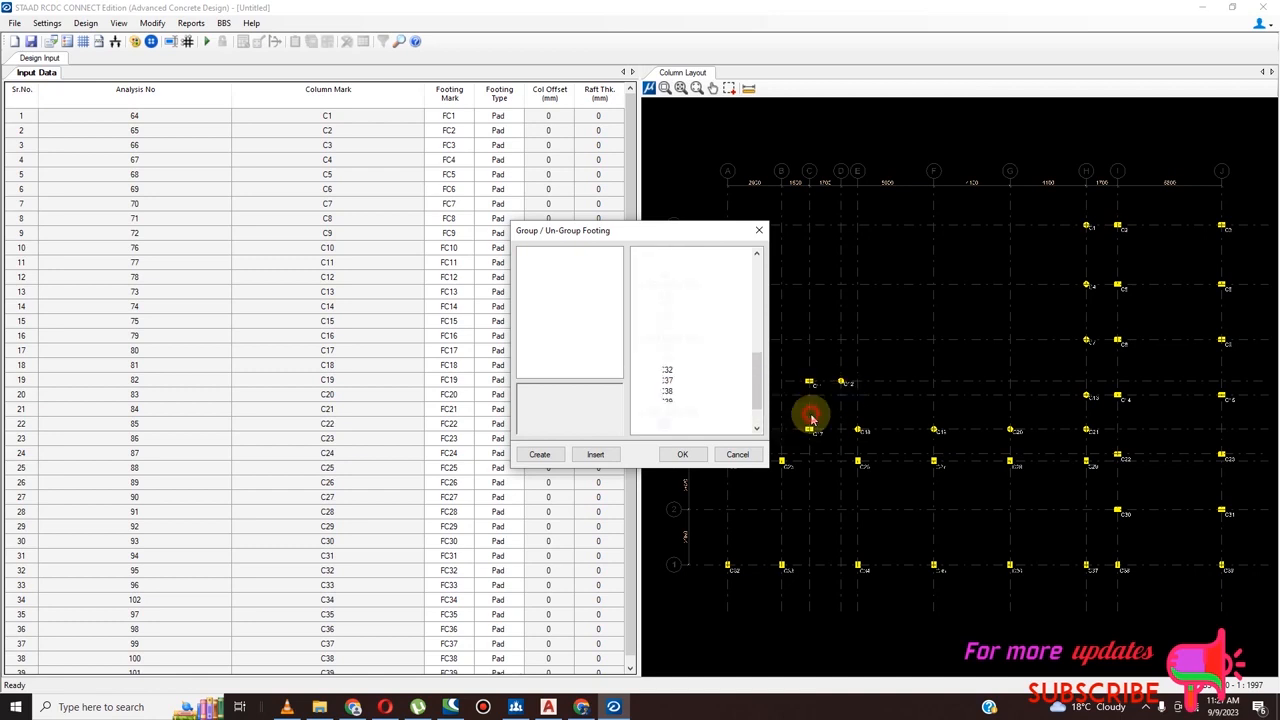
scroll(665, 402, down, 2)
right_click(665, 383)
mouse_move(737, 401)
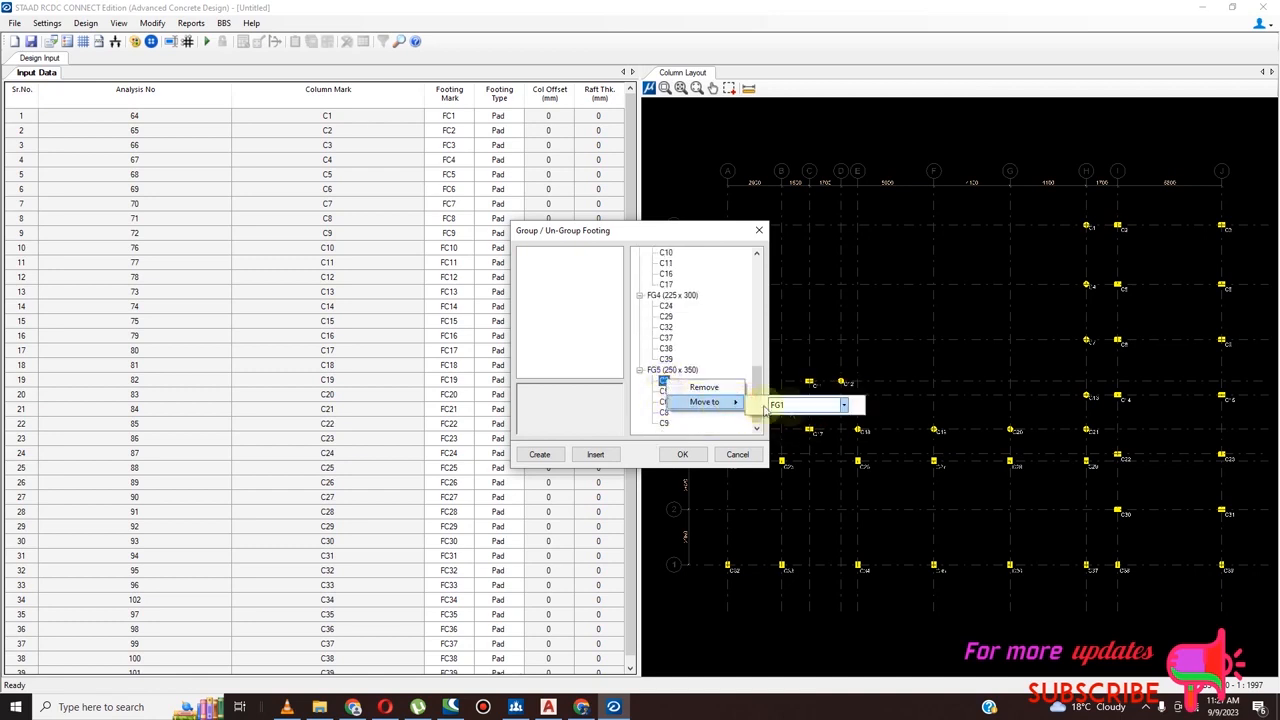
click(844, 405)
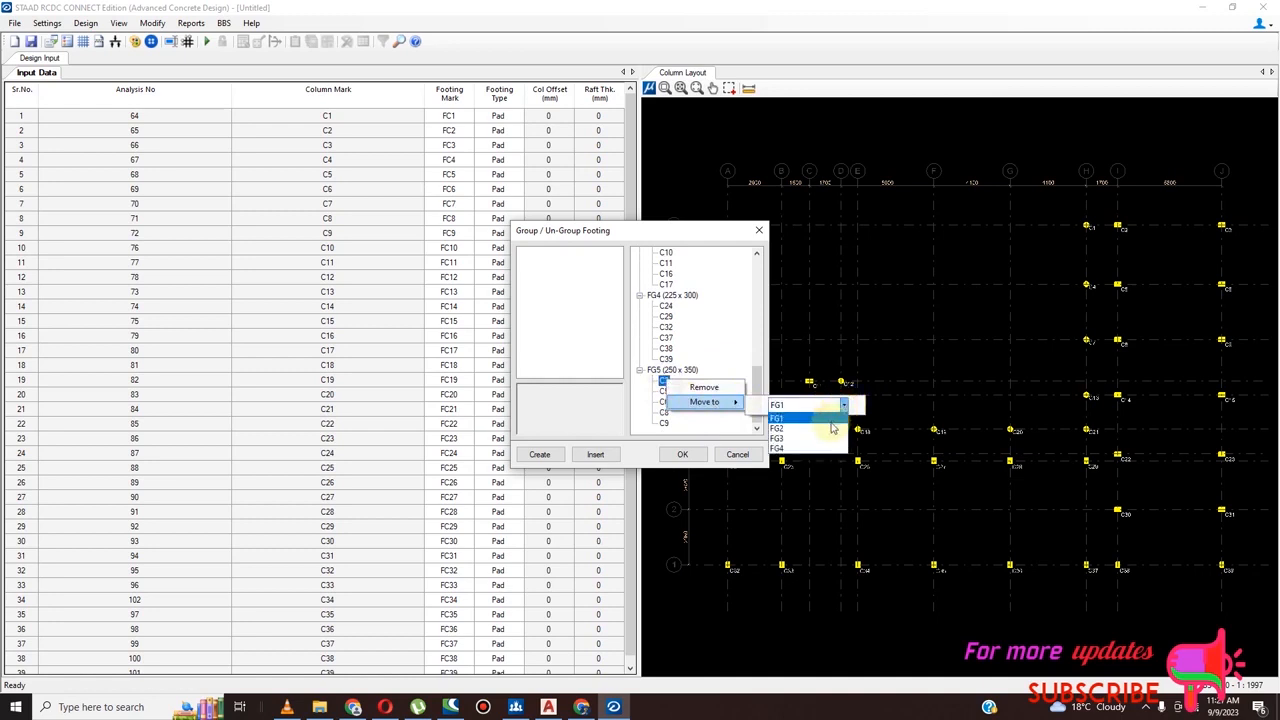
click(832, 424)
right_click(670, 396)
mouse_move(725, 418)
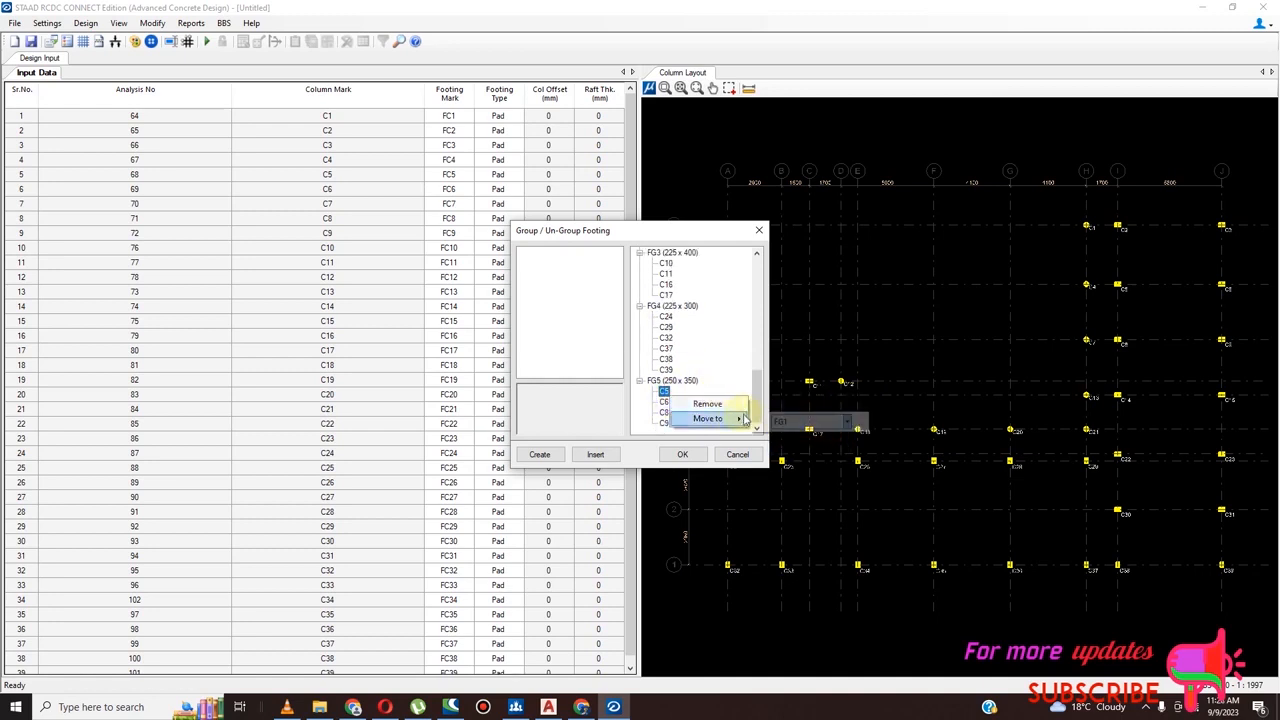
click(848, 424)
click(812, 437)
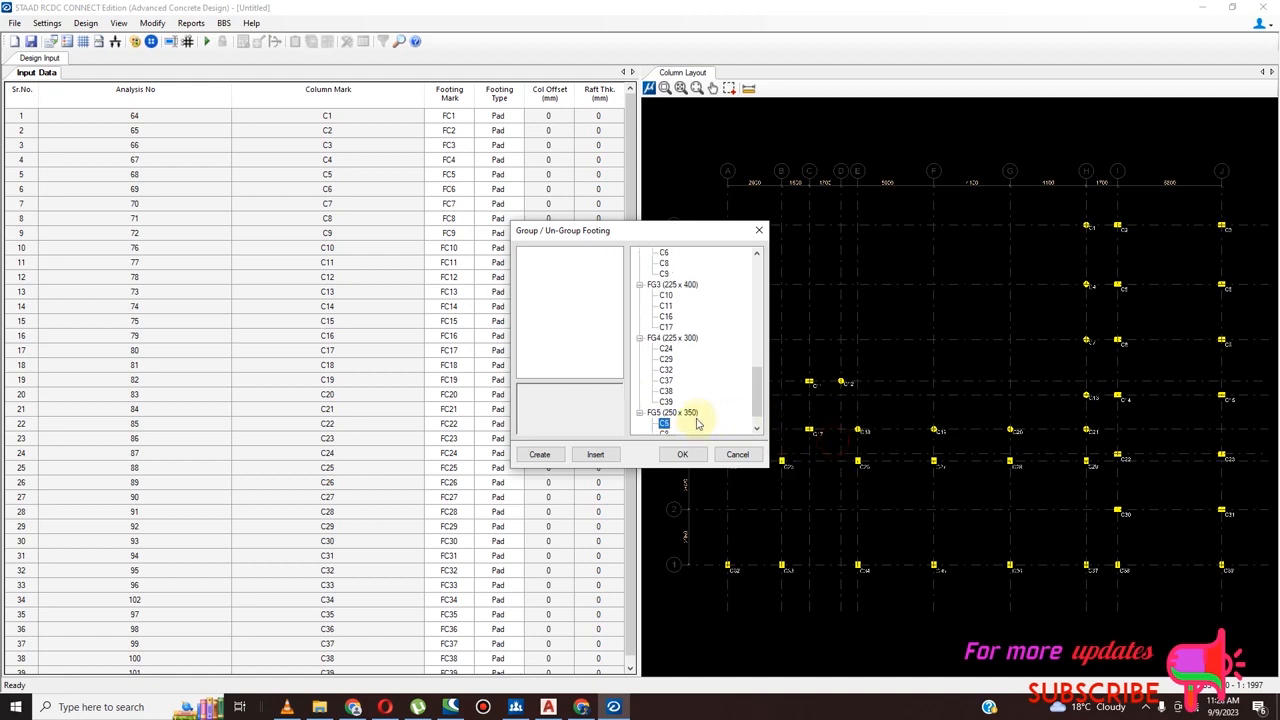
Move columns C6 and C8 out of footing group FG5 into the 250 x 350 group FG2
right_click(666, 401)
mouse_move(743, 428)
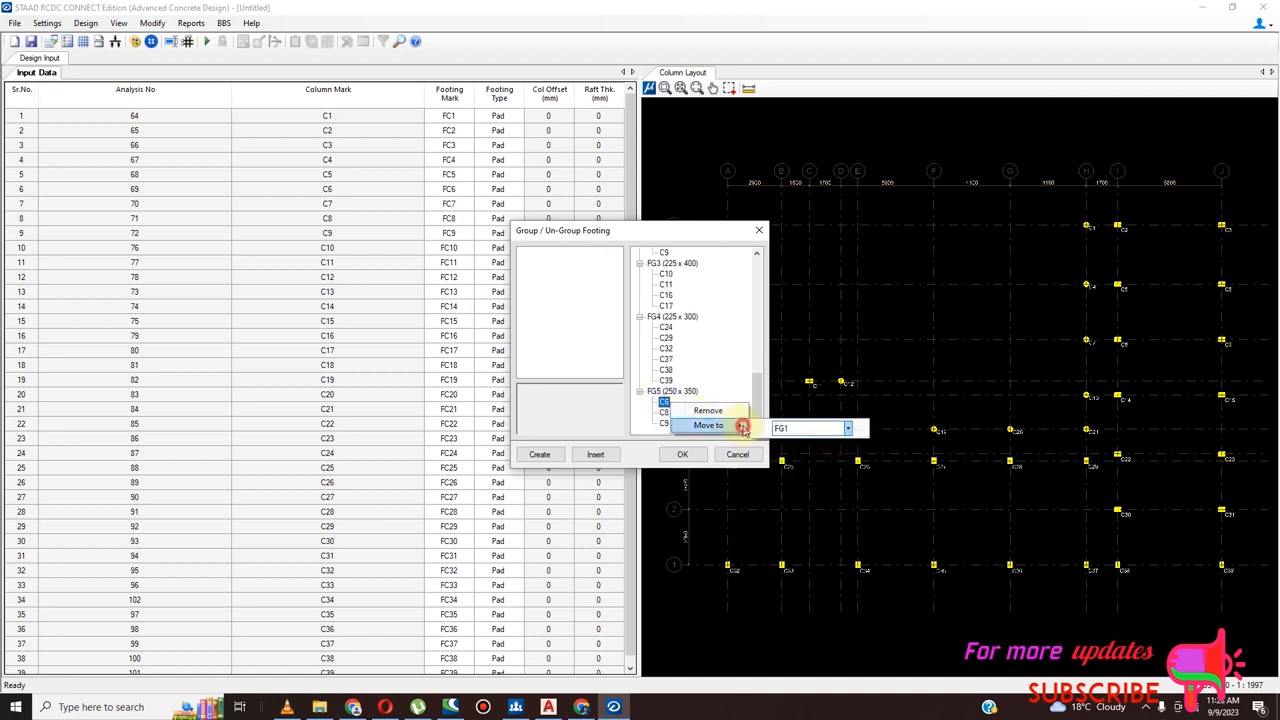
click(848, 428)
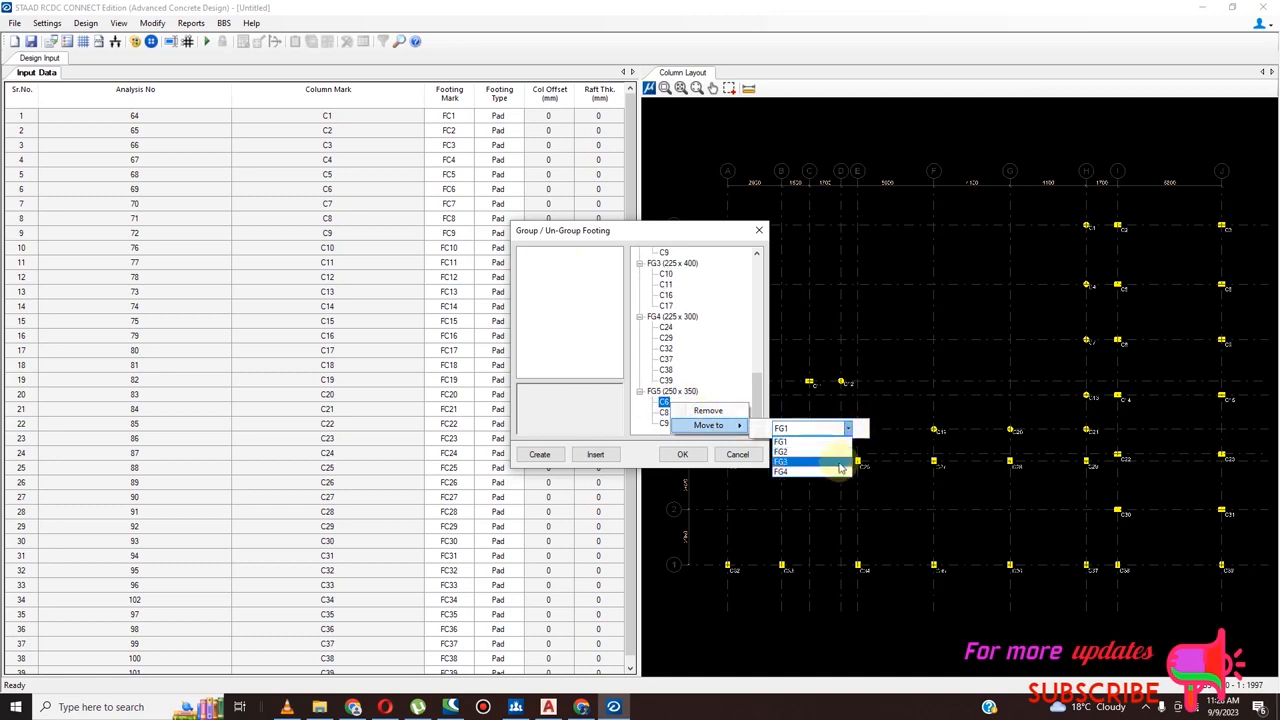
click(832, 454)
scroll(700, 428, down, 1)
right_click(671, 418)
mouse_move(735, 432)
click(845, 437)
click(829, 468)
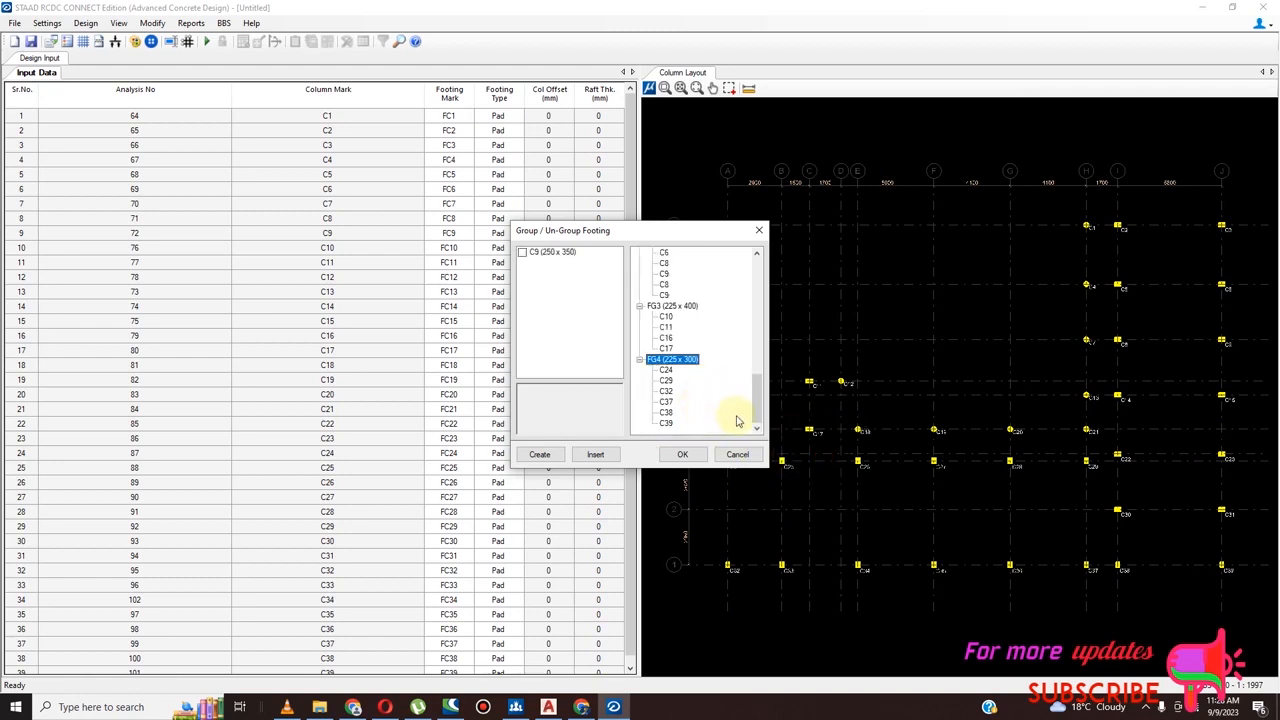
Insert the ungrouped 250 x 350 column C9 into footing group FG2
click(521, 254)
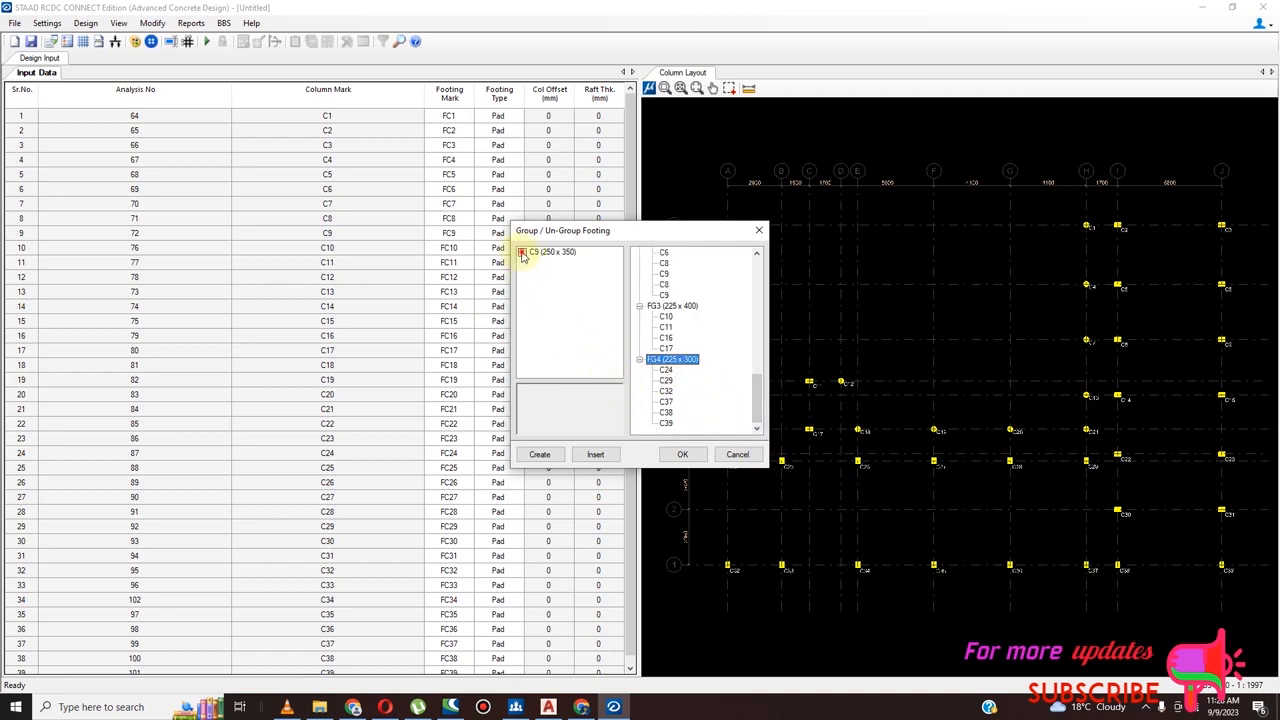
click(594, 456)
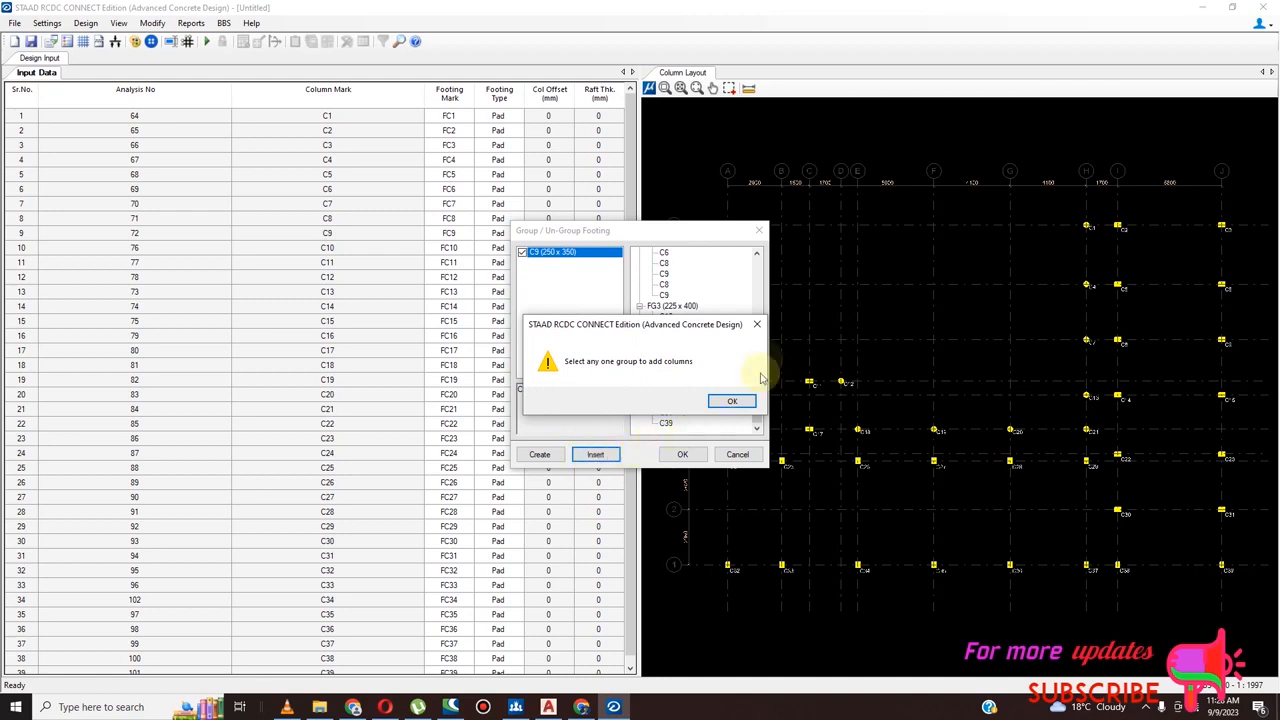
click(757, 324)
drag(758, 405, 757, 294)
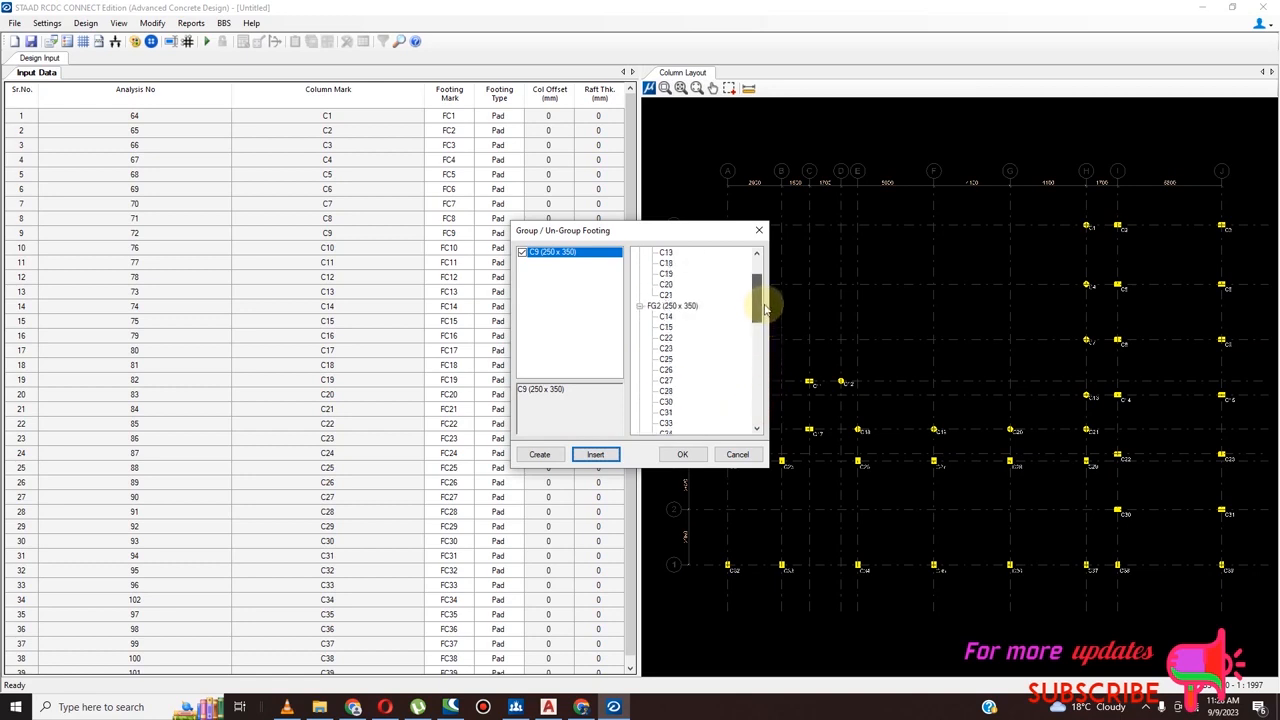
click(662, 318)
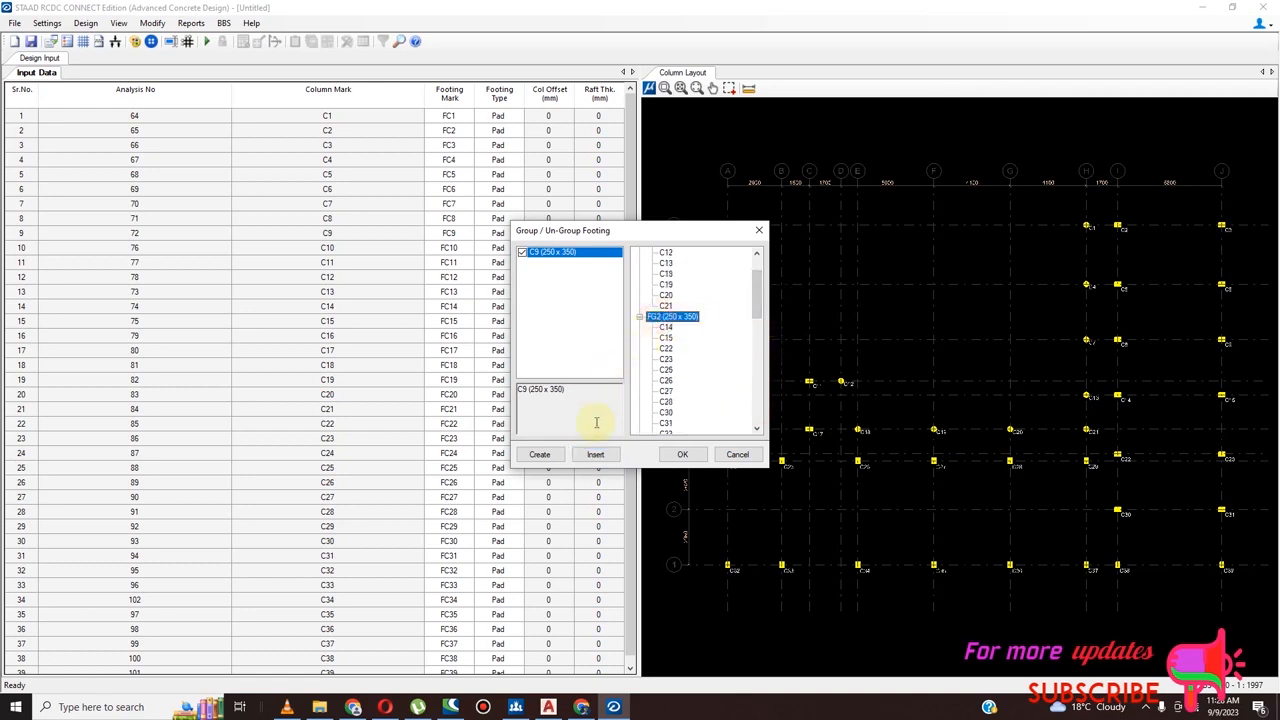
click(595, 454)
Review the column lists of footing groups FG1 to FG4 and accept the grouping
scroll(720, 378, down, 4)
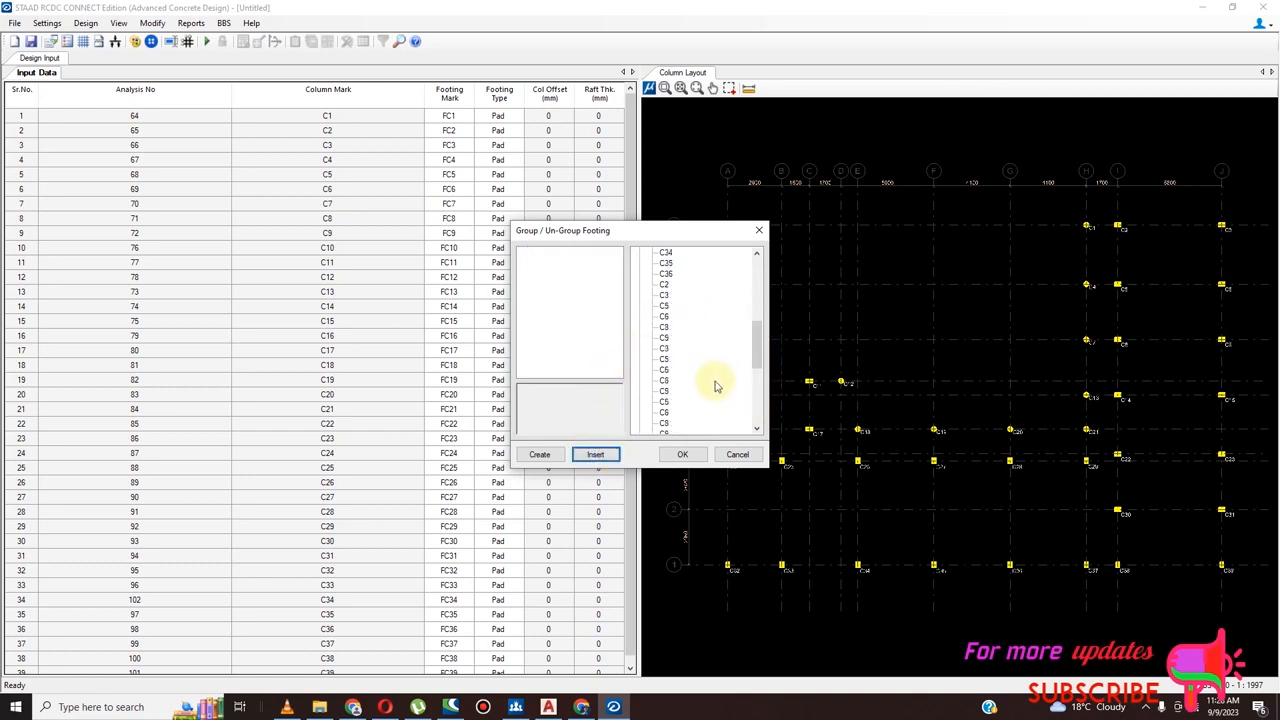
scroll(712, 385, down, 5)
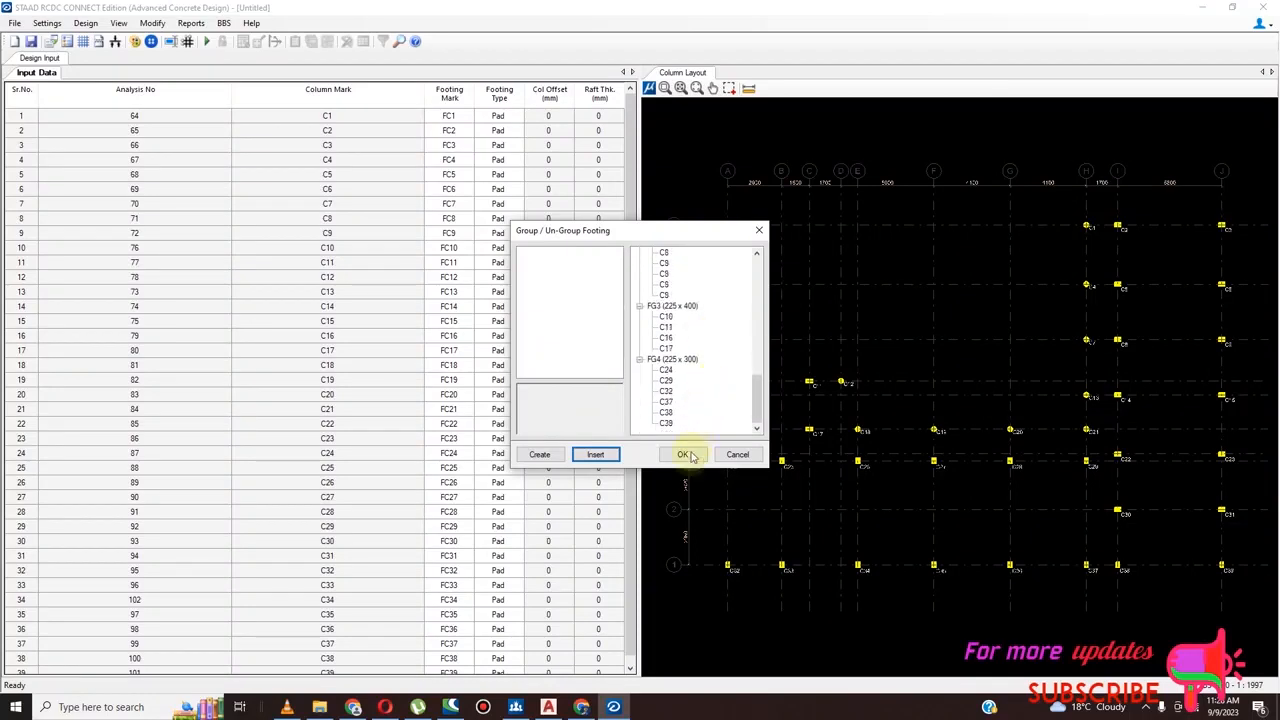
drag(758, 405, 779, 267)
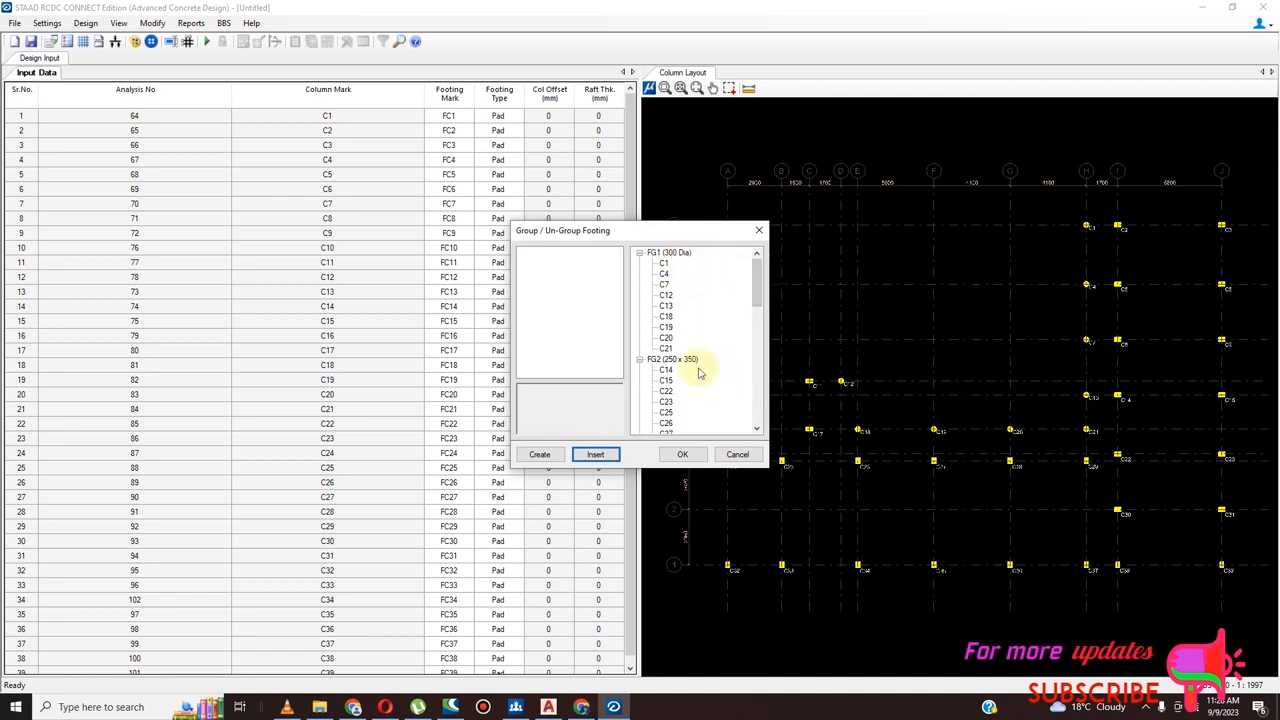
click(760, 291)
drag(760, 291, 755, 425)
click(683, 452)
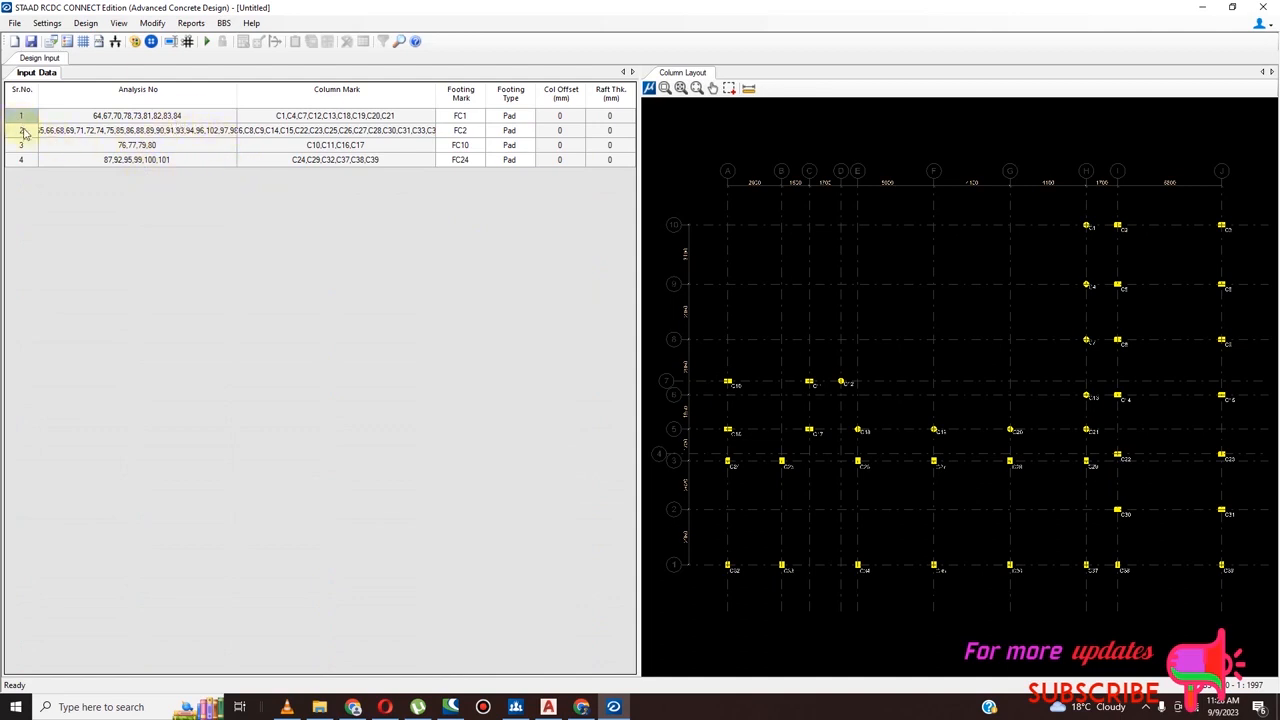
Check and accept the design load combination of 1.4 DL + 1.6 LL, and run the footing design
click(48, 24)
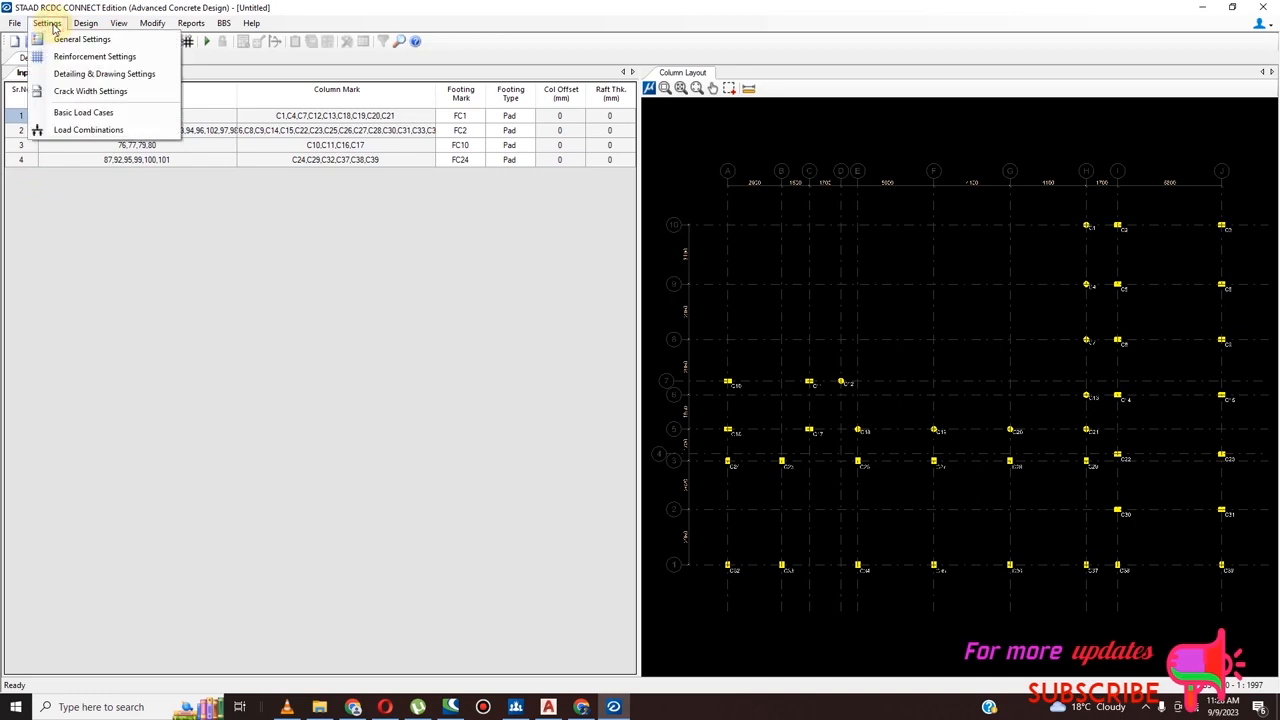
click(52, 130)
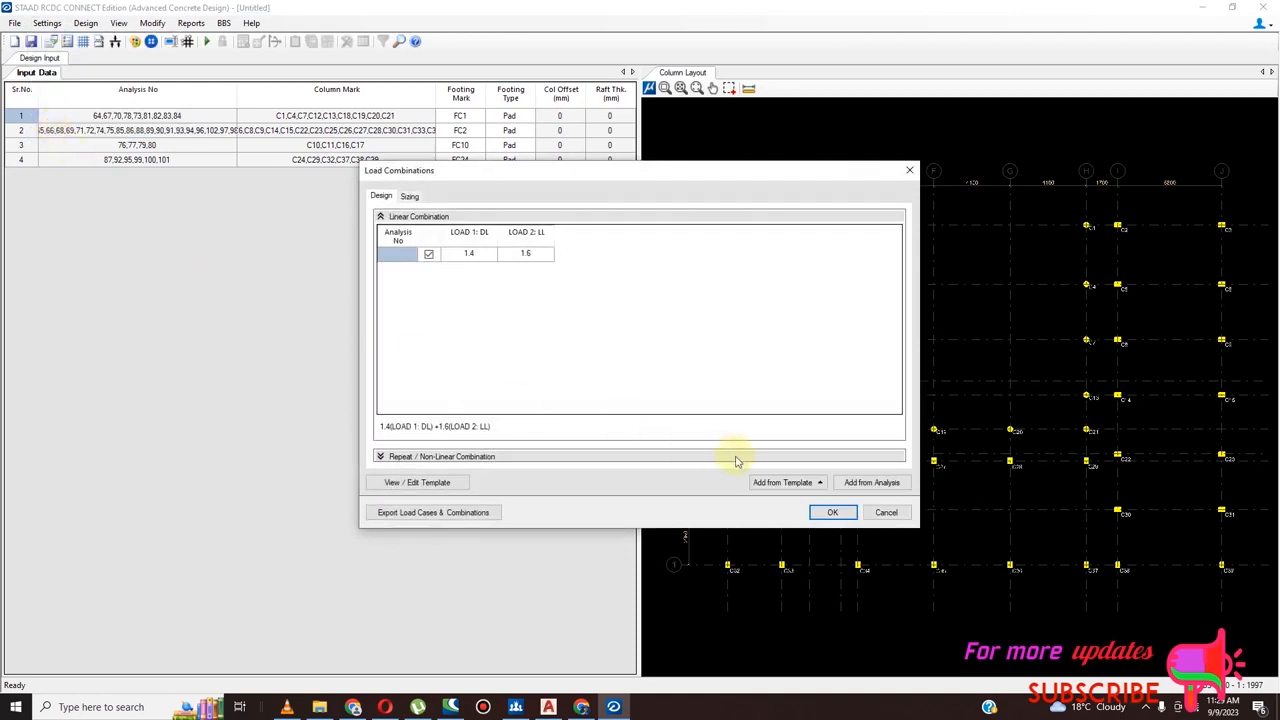
click(838, 513)
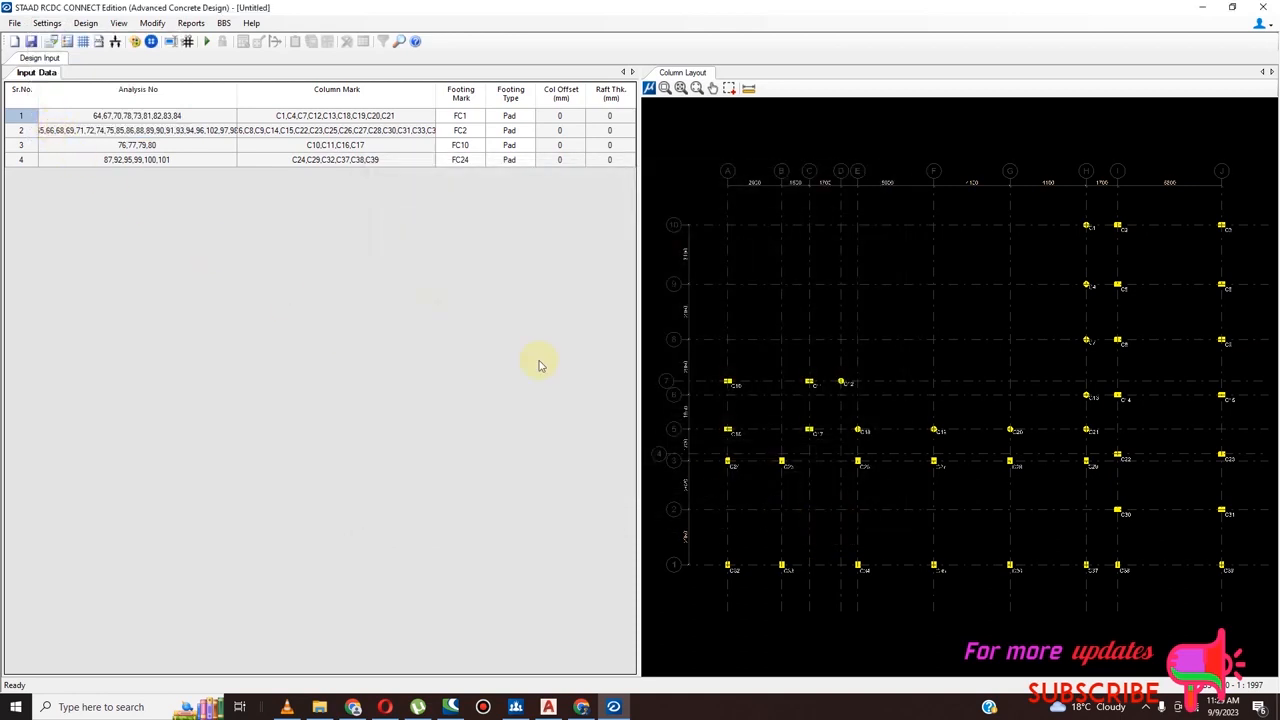
click(86, 23)
click(112, 40)
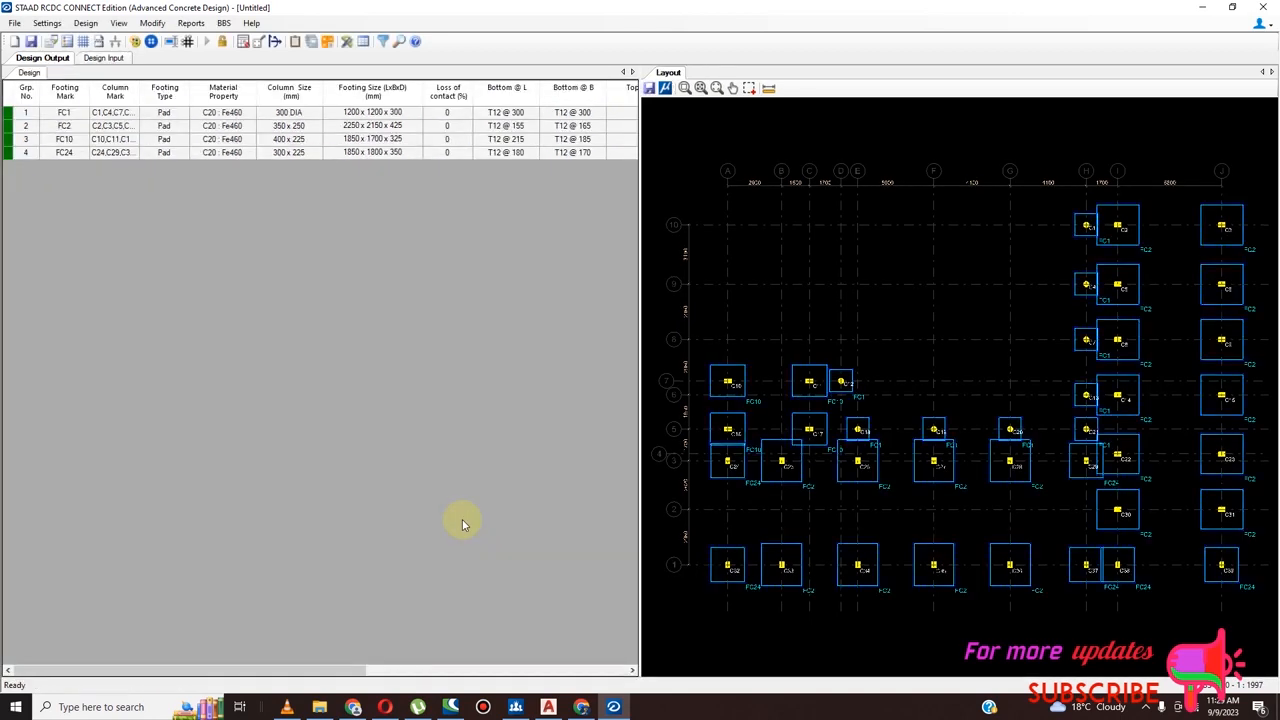
Examine the designed footings in the layout plan for their sizes, spacing and overlaps between neighbouring columns
scroll(1042, 415, down, 2)
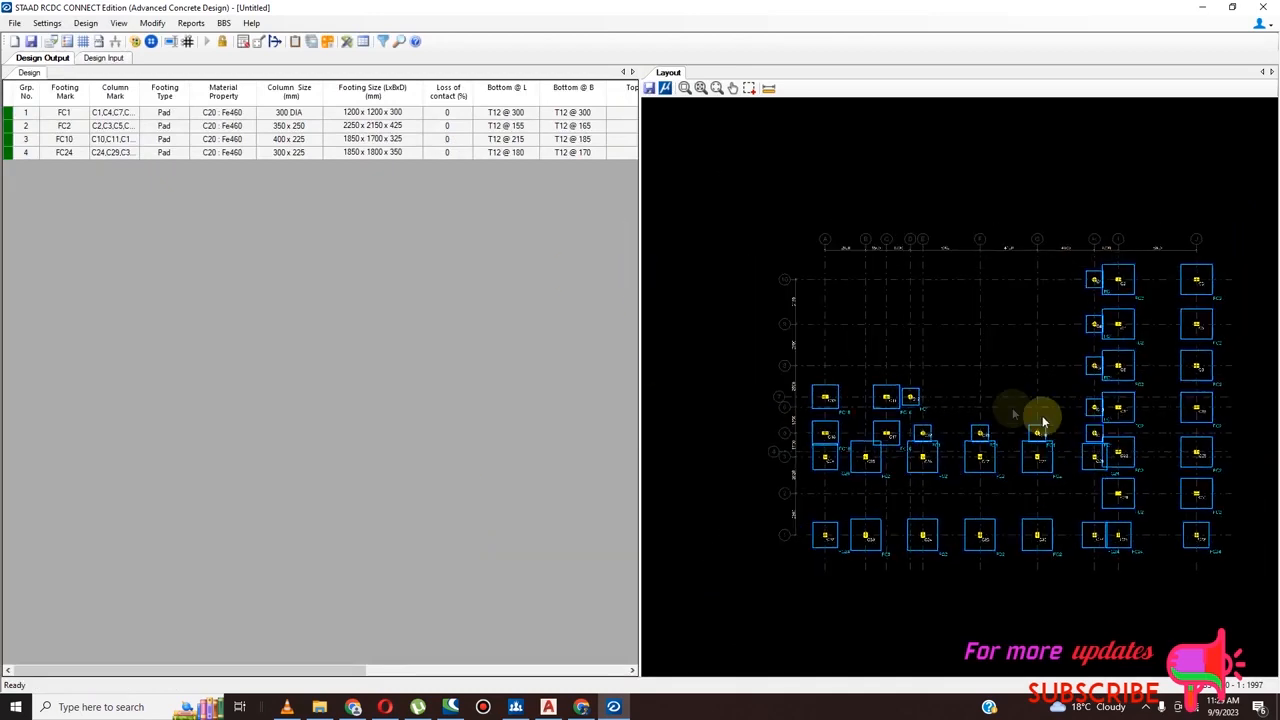
scroll(1146, 392, down, 1)
scroll(1149, 450, up, 2)
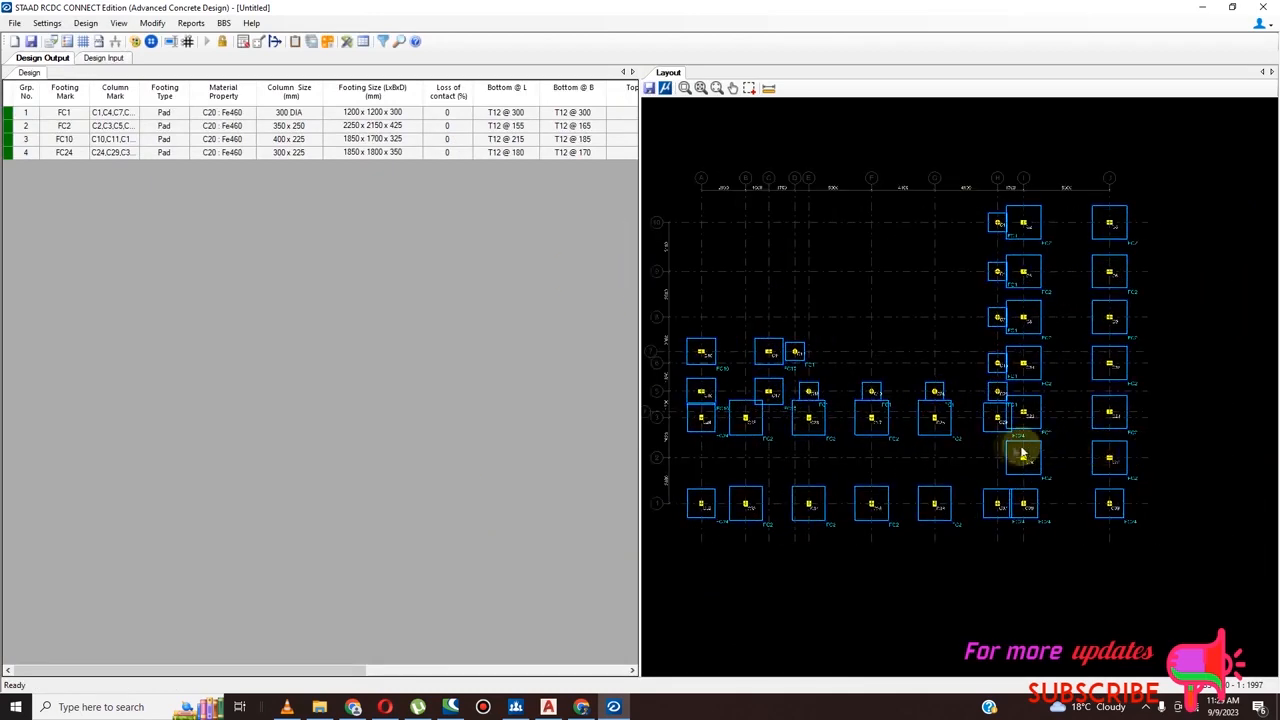
scroll(896, 438, down, 2)
scroll(760, 430, up, 1)
scroll(836, 436, down, 1)
scroll(774, 418, up, 1)
scroll(834, 423, up, 2)
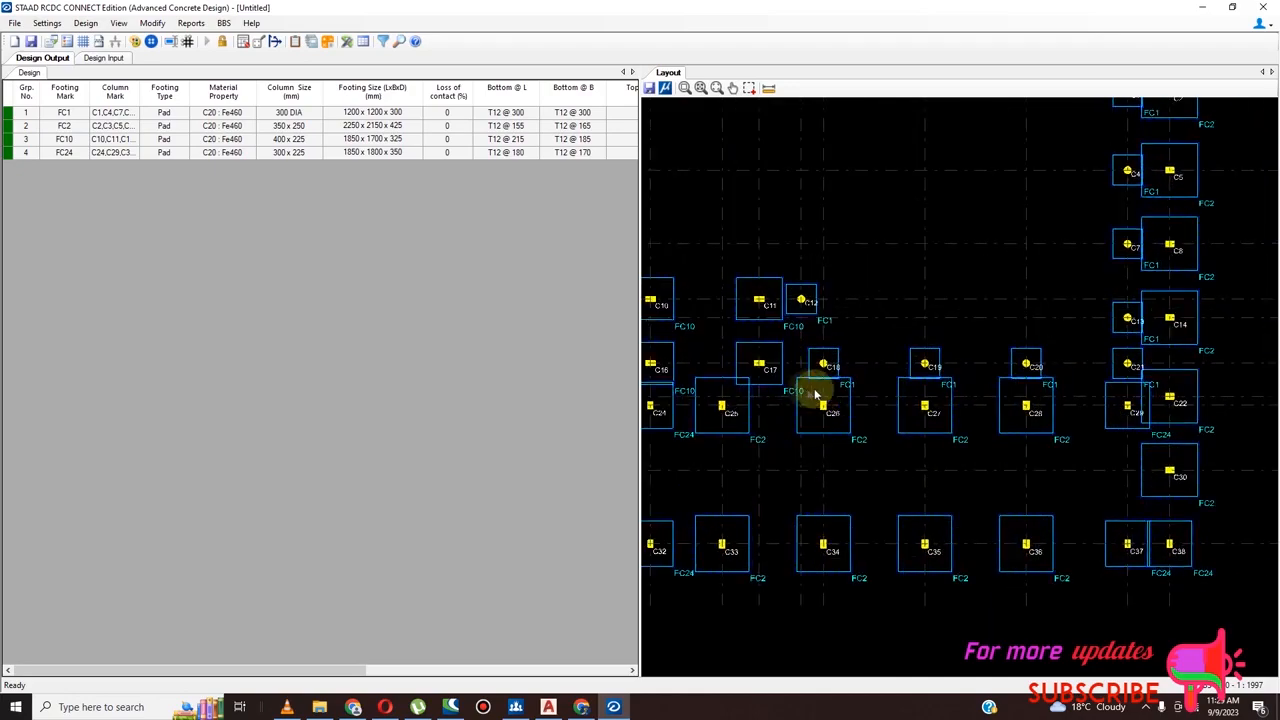
scroll(896, 400, down, 2)
scroll(851, 520, down, 1)
scroll(803, 477, up, 2)
scroll(823, 503, down, 2)
scroll(962, 370, up, 3)
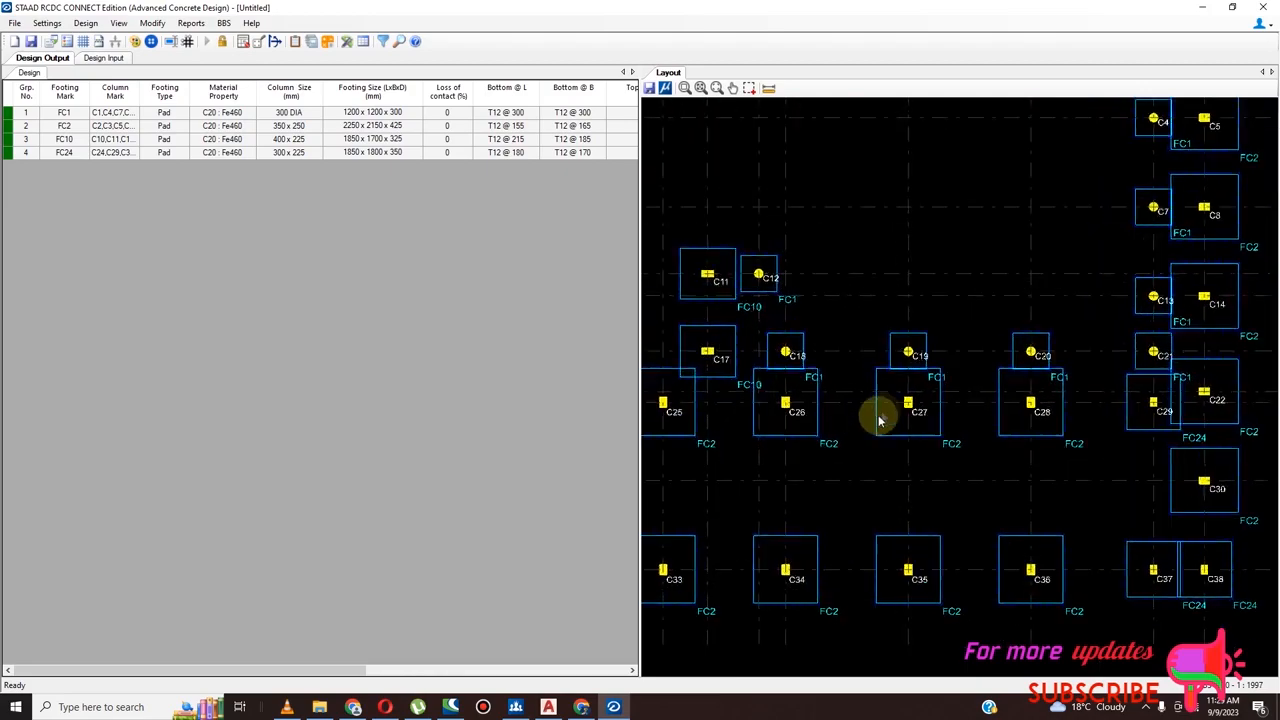
scroll(860, 430, down, 3)
scroll(968, 272, up, 5)
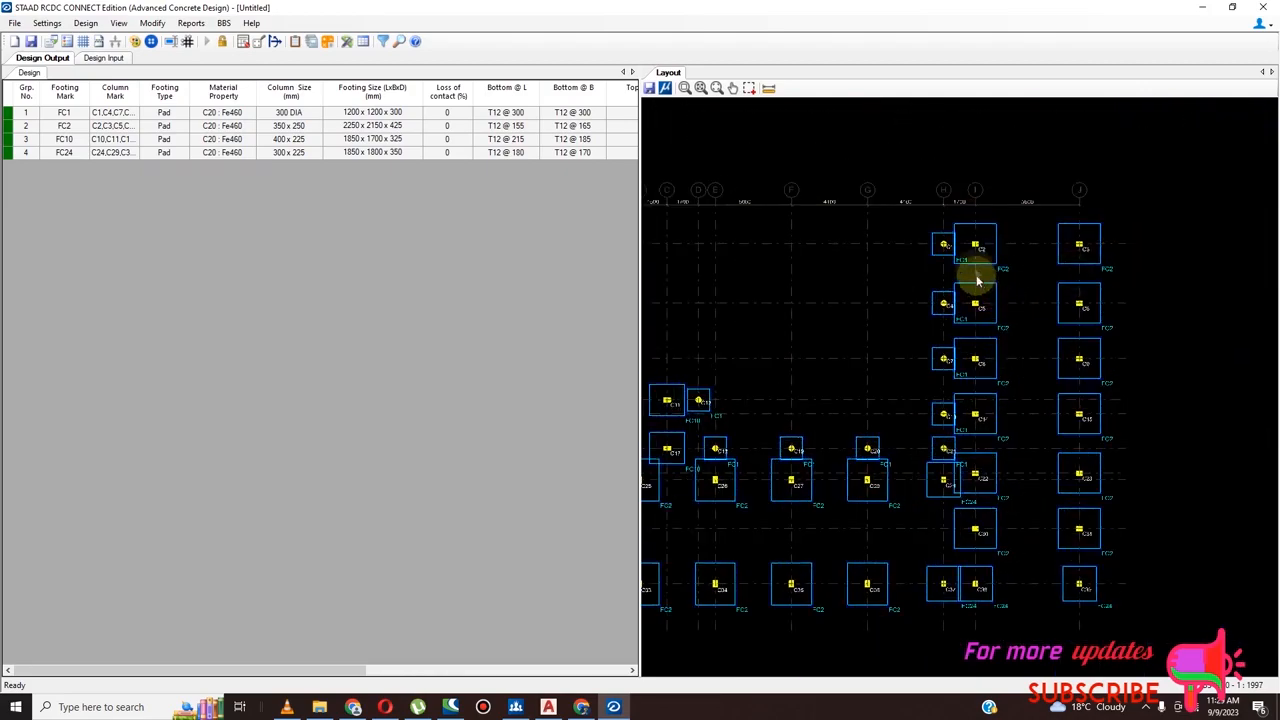
scroll(1048, 223, down, 3)
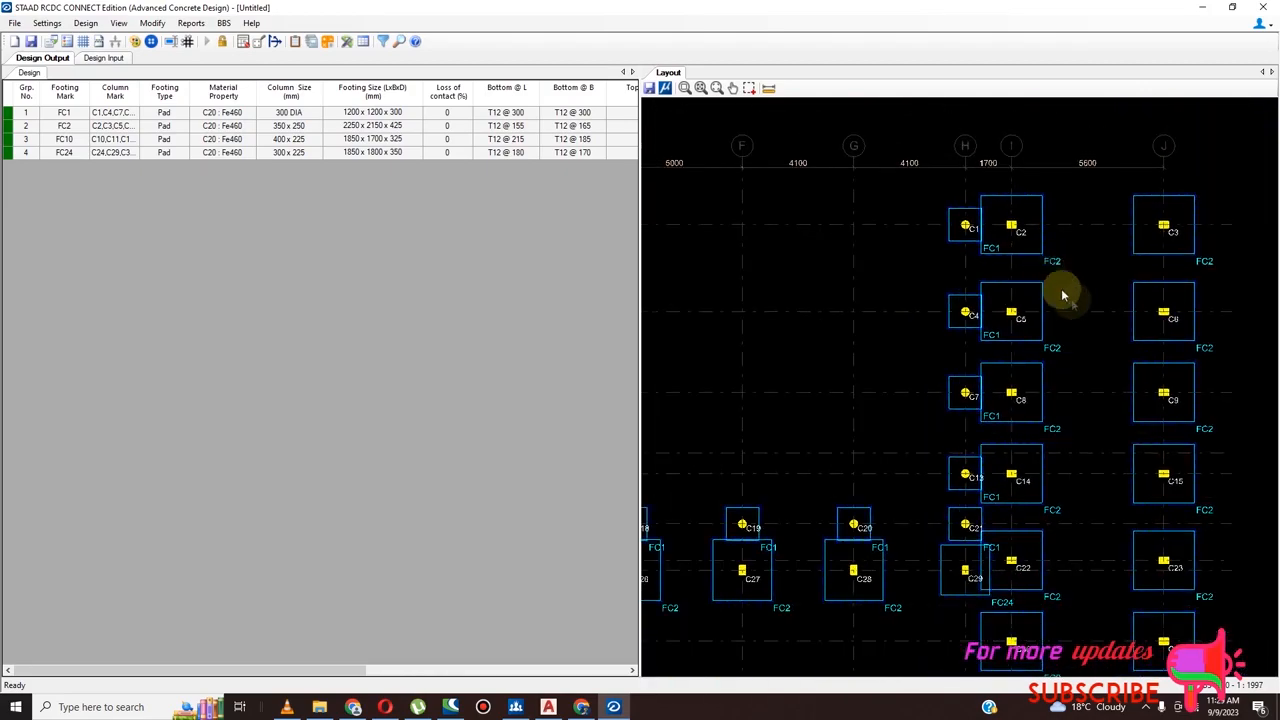
scroll(1100, 312, down, 2)
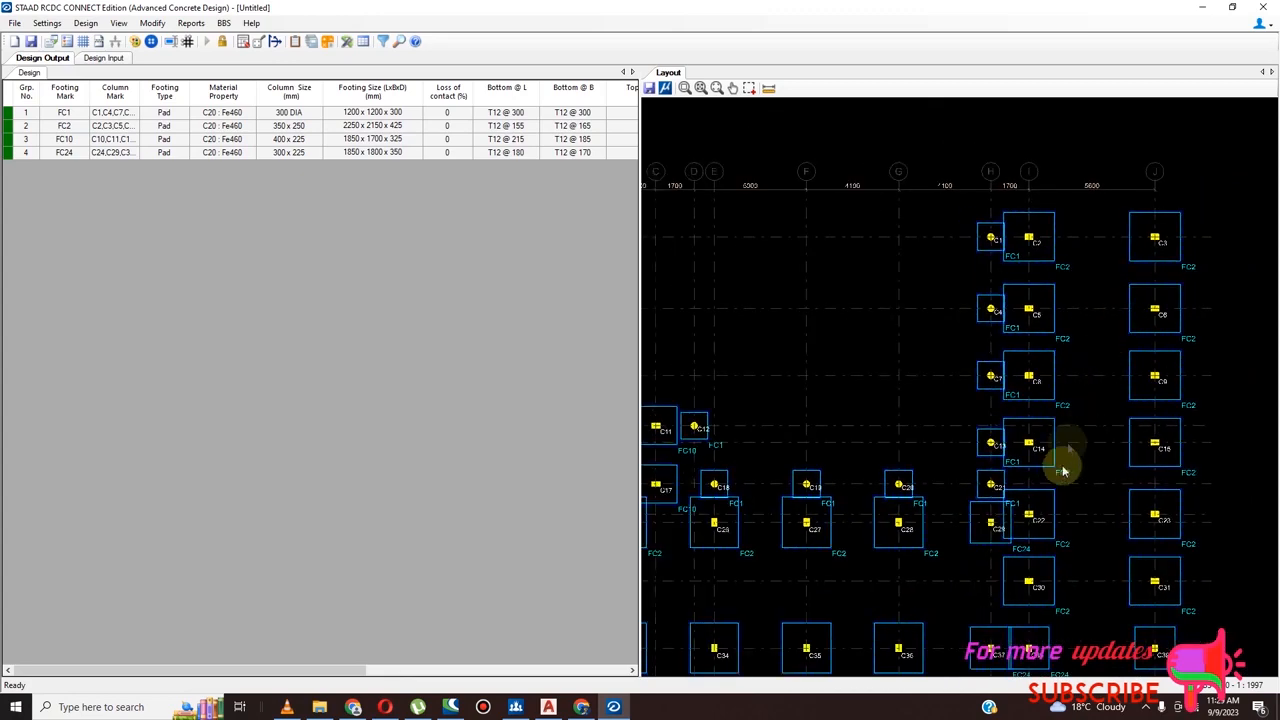
scroll(1070, 455, down, 3)
scroll(1057, 549, up, 4)
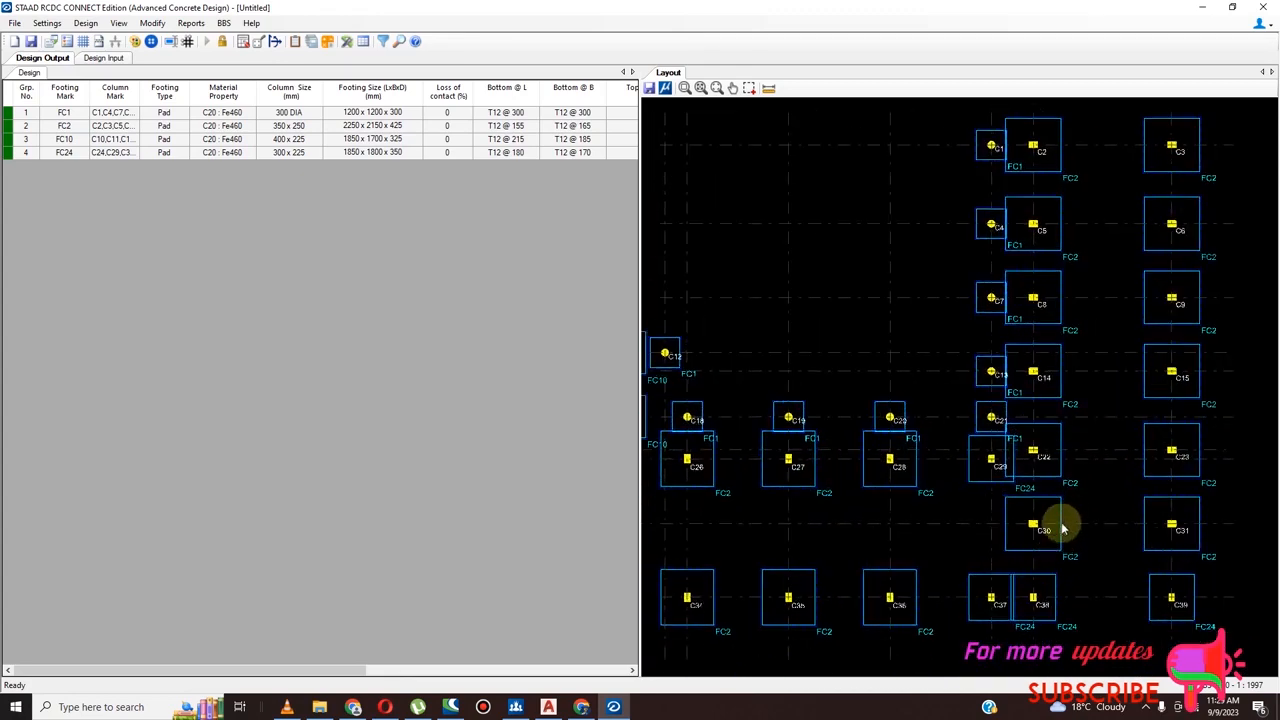
scroll(1184, 484, down, 2)
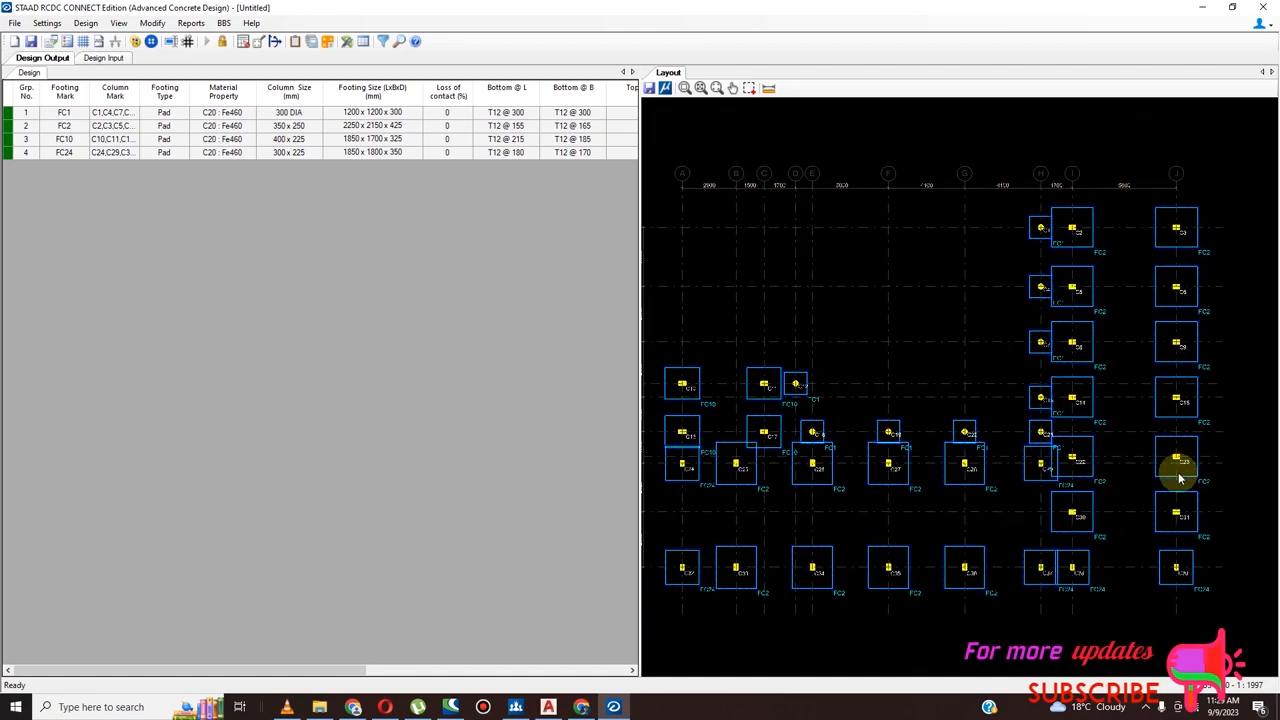
scroll(810, 440, up, 3)
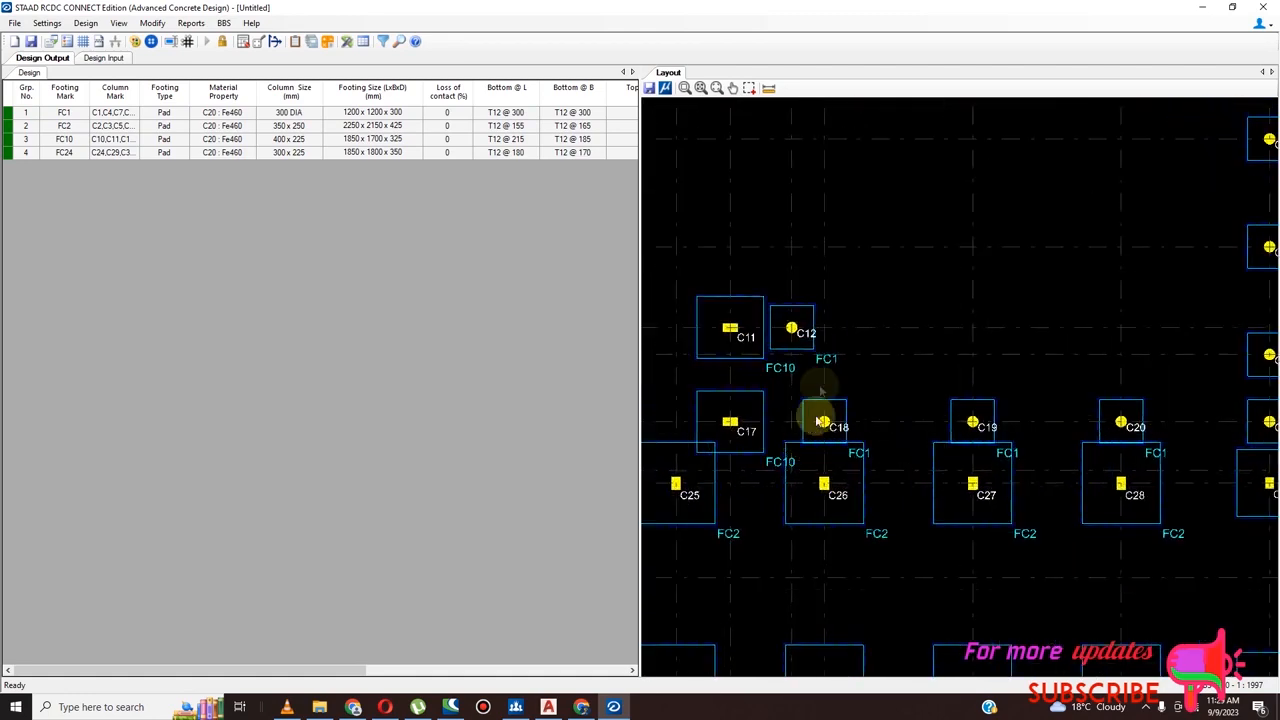
scroll(866, 375, down, 1)
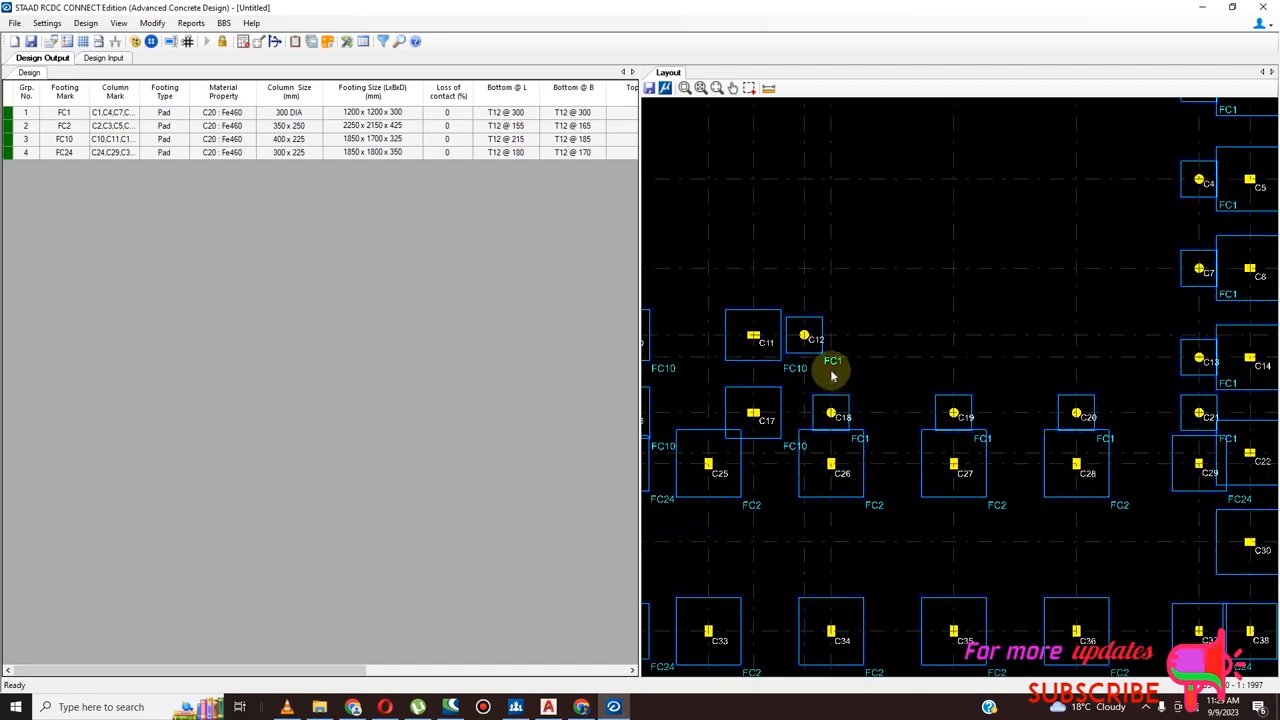
scroll(832, 380, down, 1)
scroll(860, 378, down, 2)
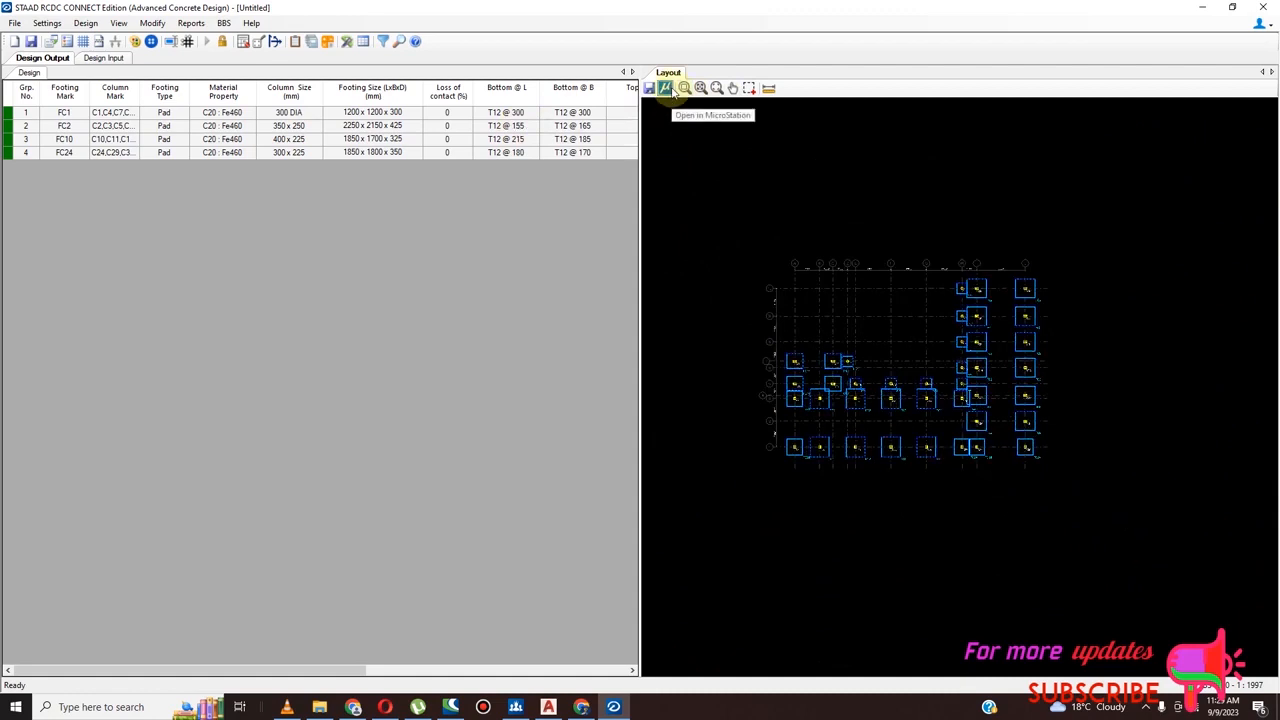
Set up a detailed drawing of all footings that includes the plan, Section @ L and Section @ B
click(192, 23)
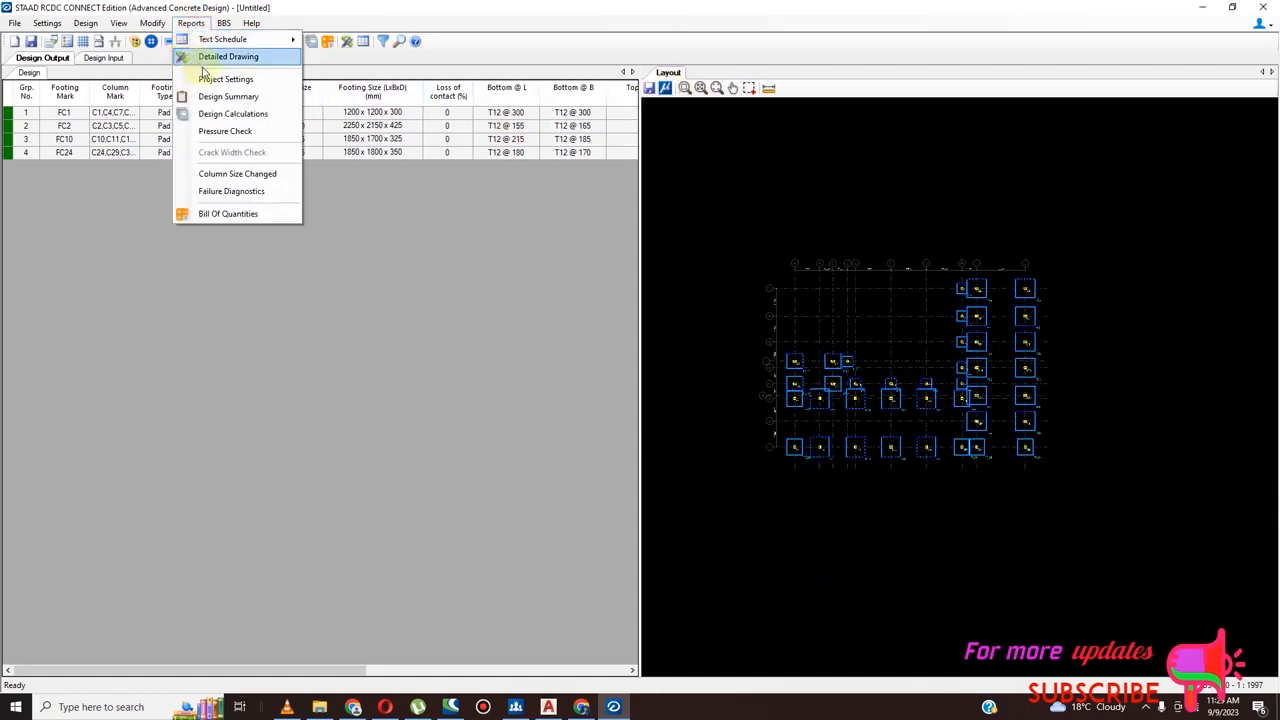
click(230, 57)
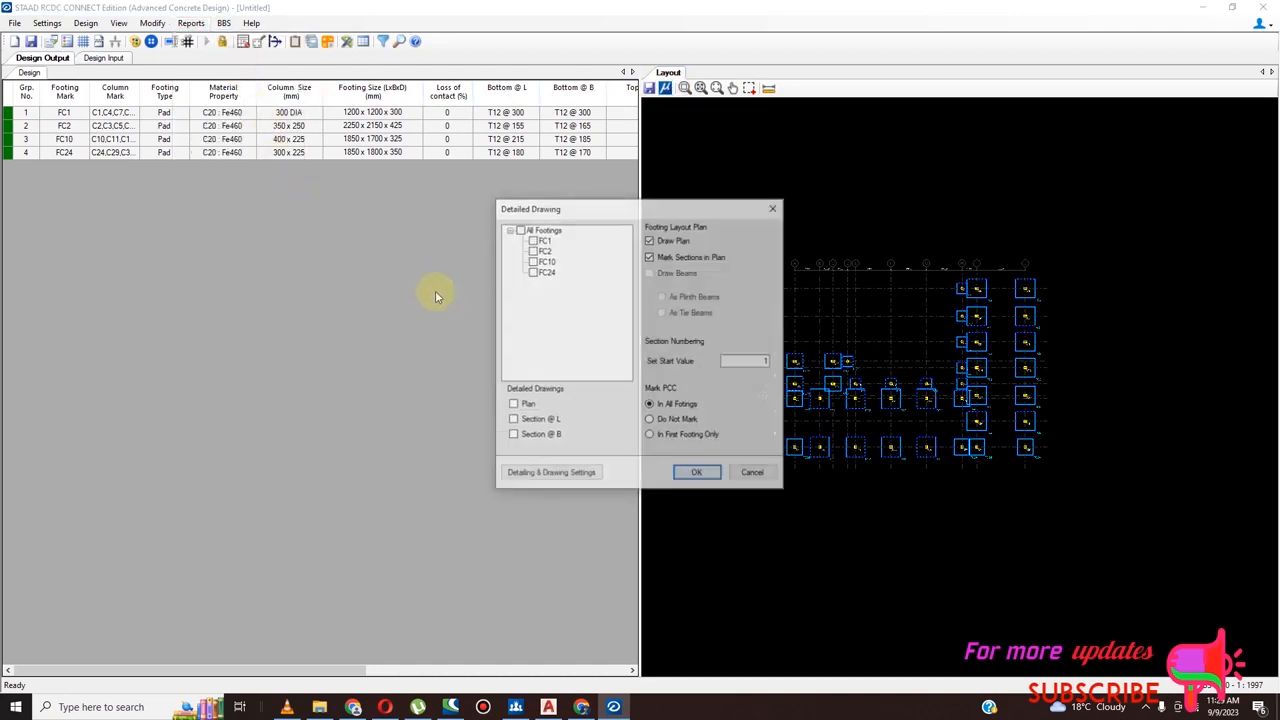
click(519, 230)
click(511, 405)
click(513, 435)
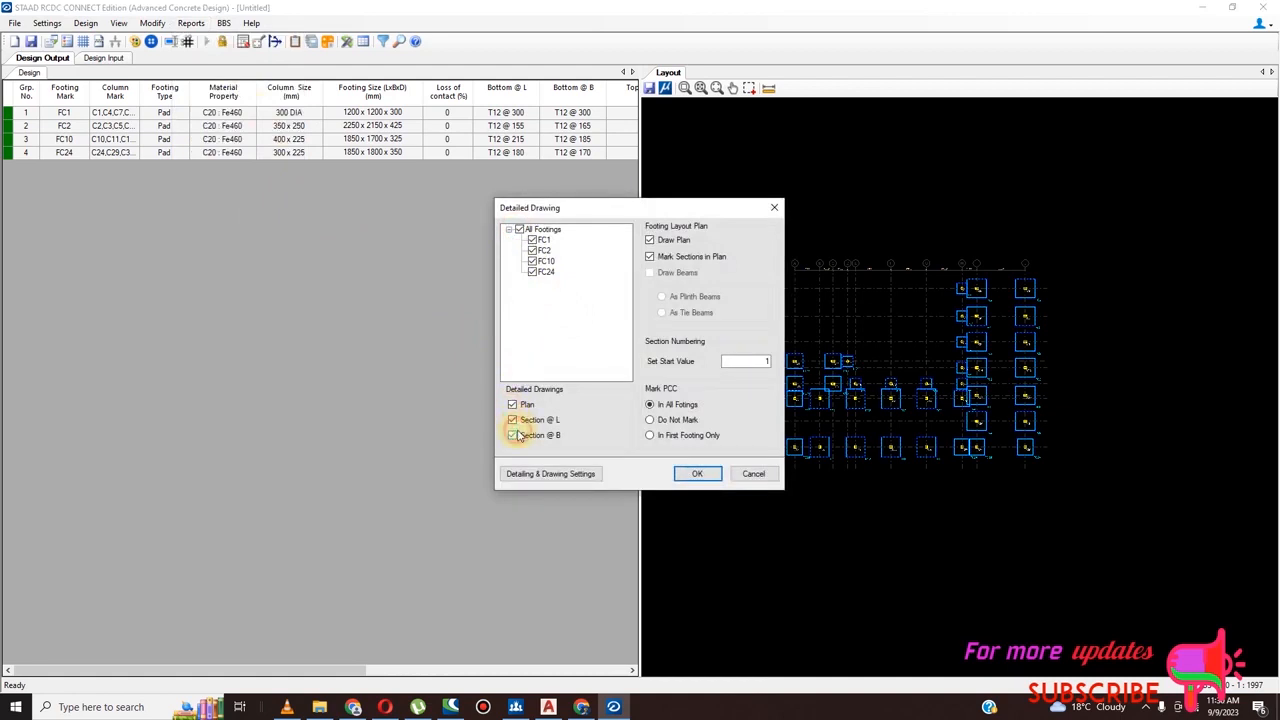
click(698, 477)
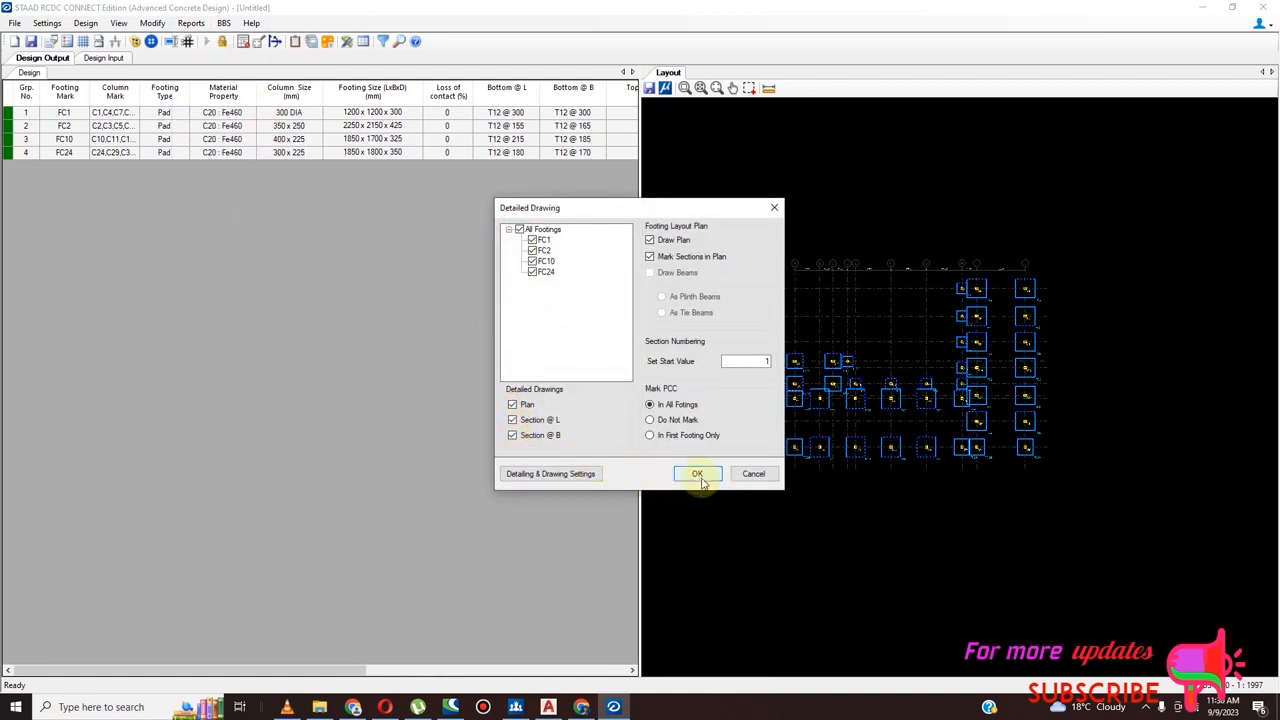
In the detailing settings, set the main rebar mark prefix to Y and its spacing prefix to a hyphen
click(557, 476)
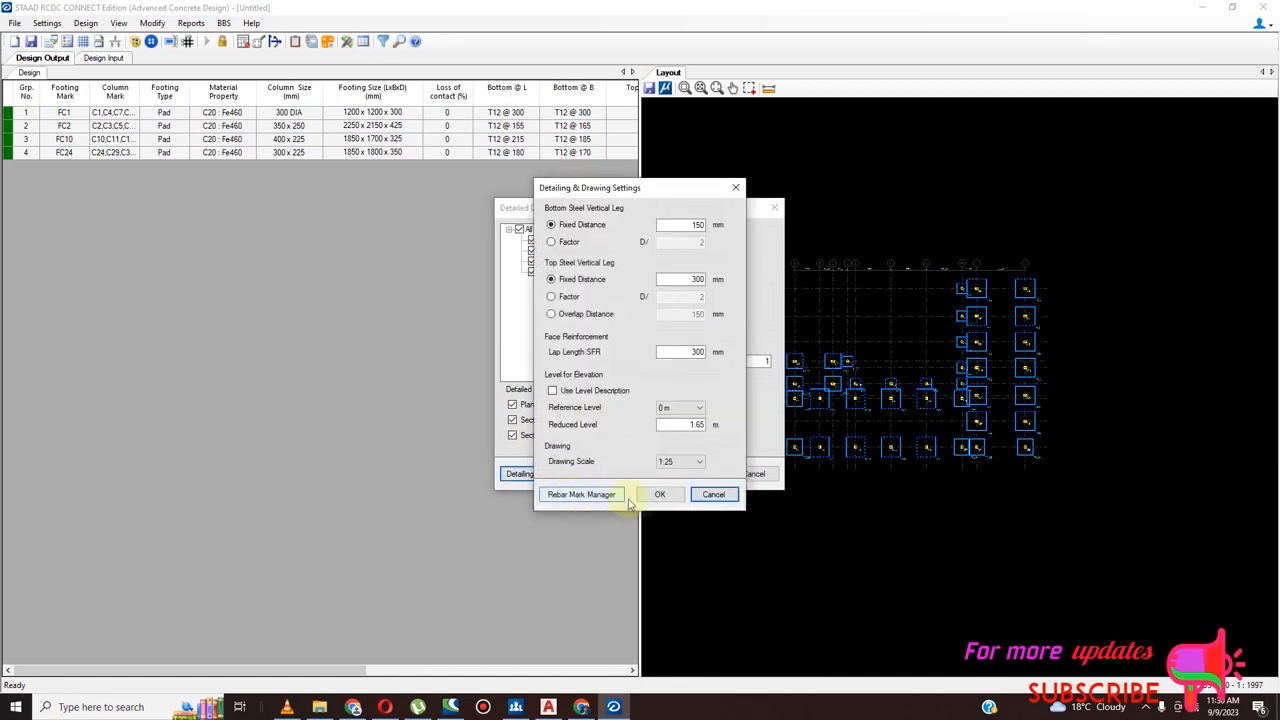
click(598, 494)
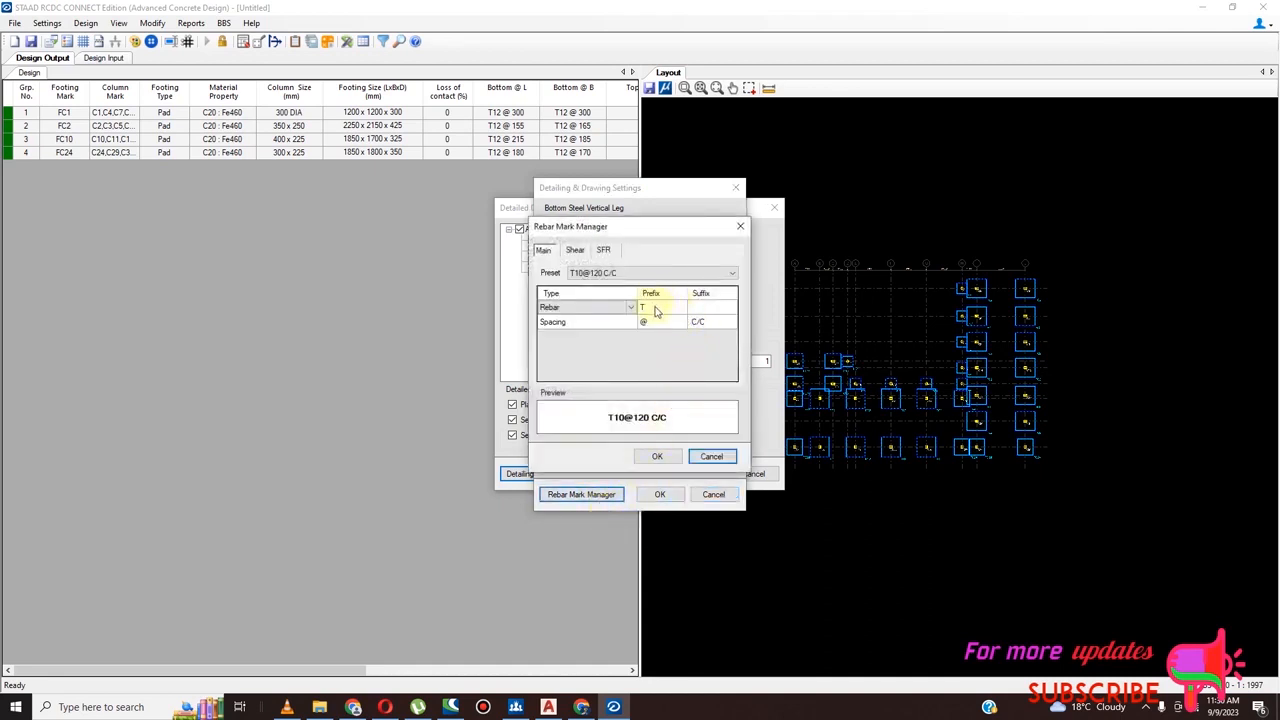
click(655, 311)
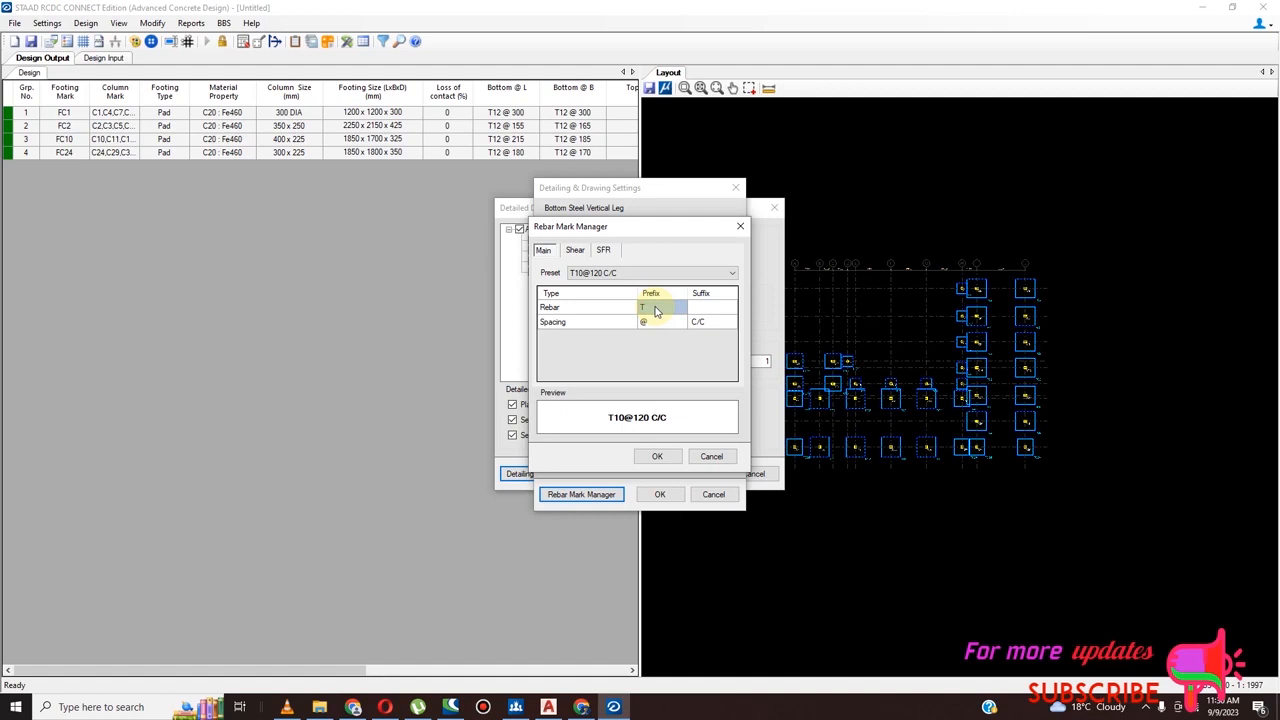
text(Y)
click(671, 327)
text(-)
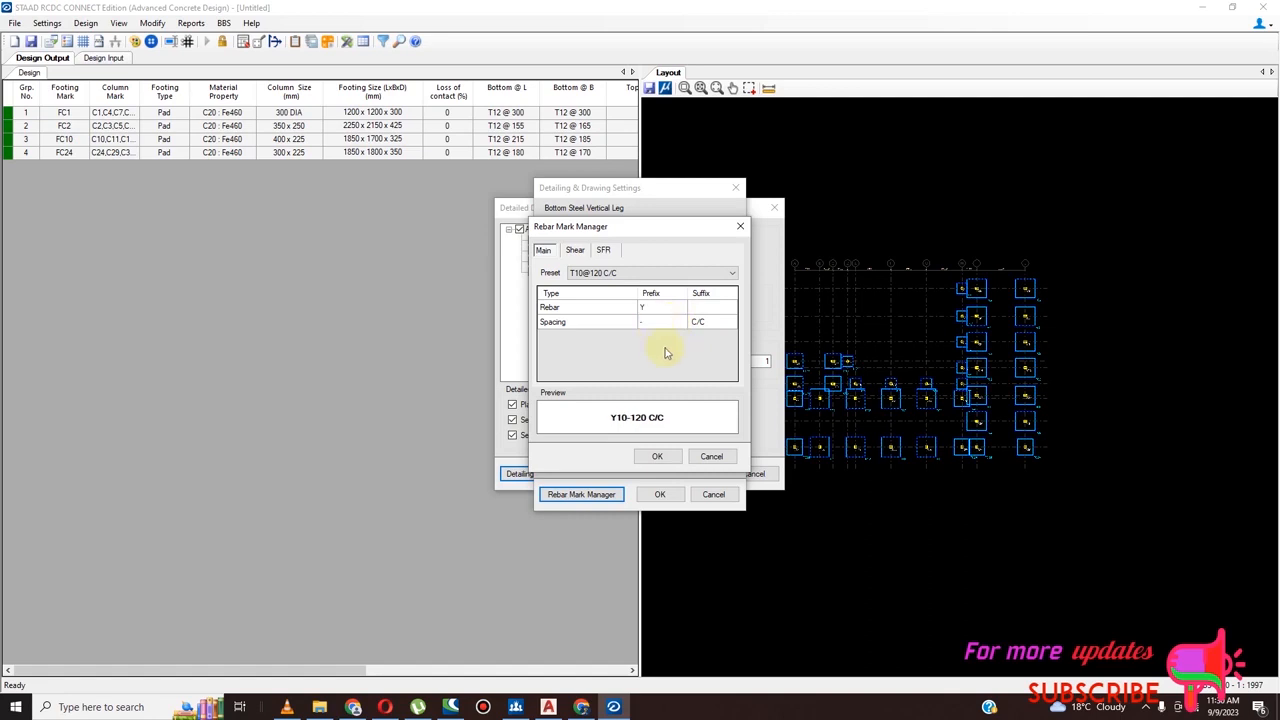
Set the shear rebar mark prefix to Y and its spacing prefix to a hyphen
click(575, 250)
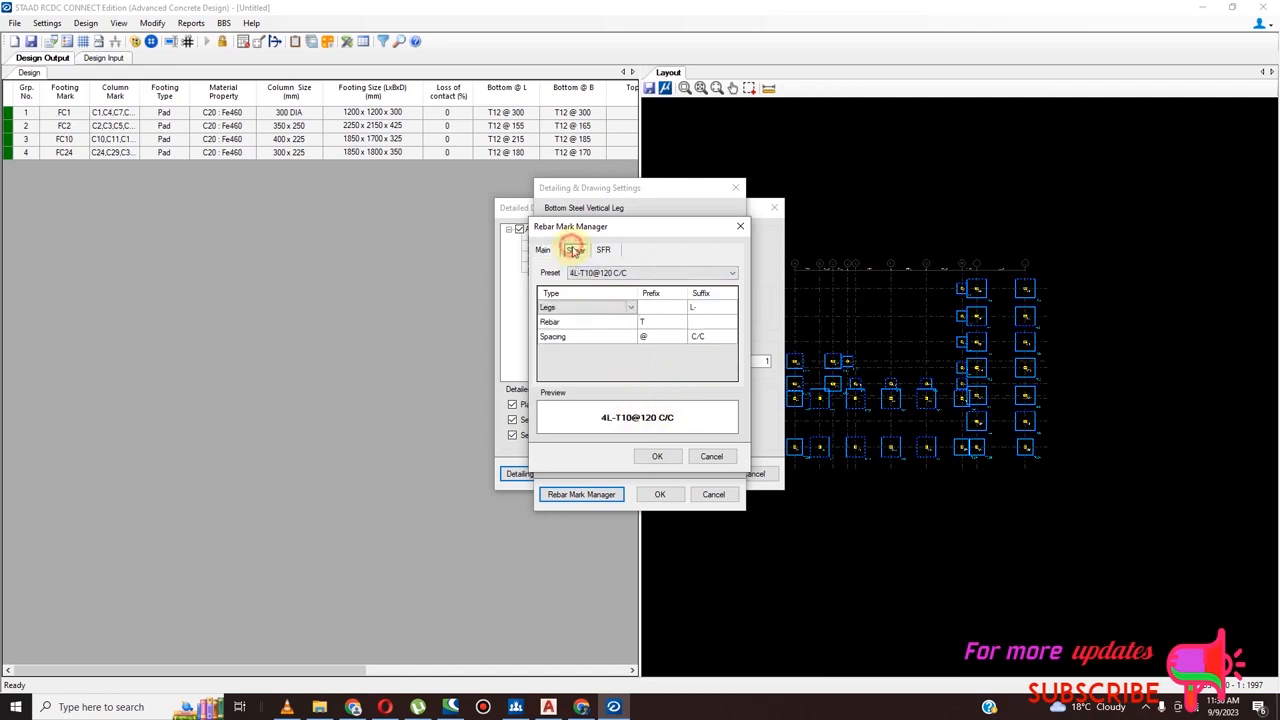
click(644, 322)
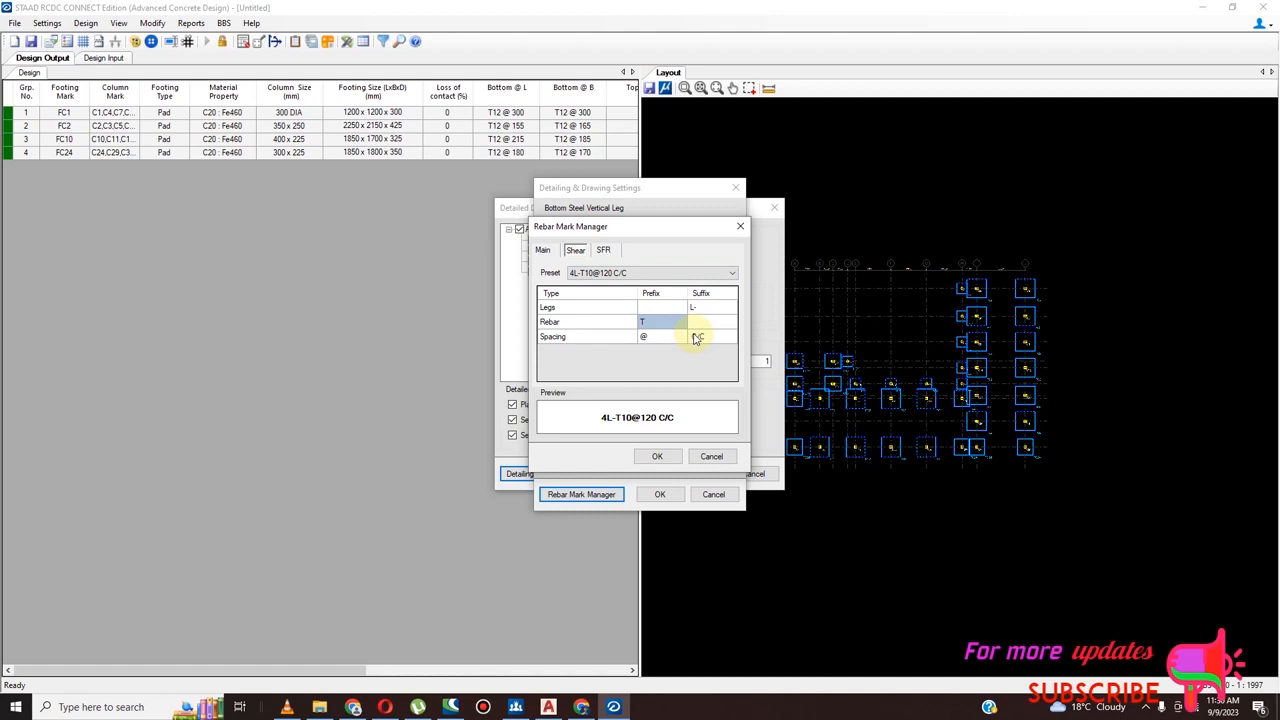
text(Y)
click(646, 338)
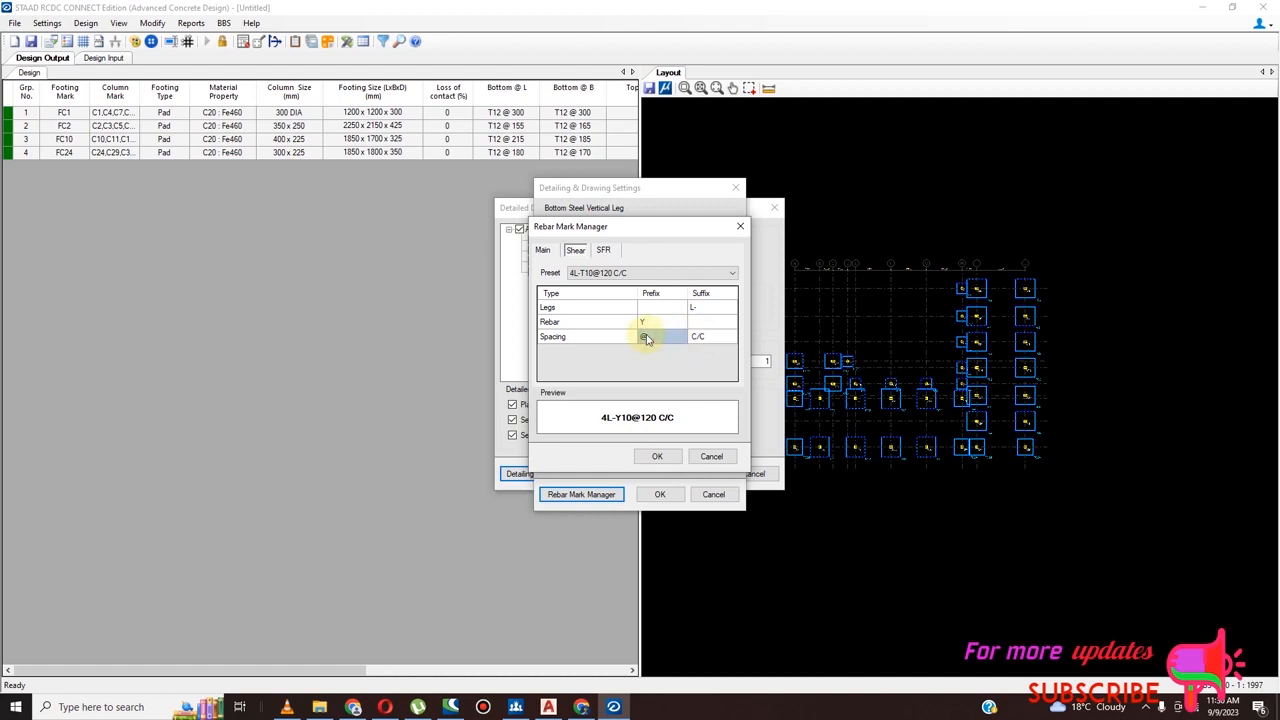
text(-)
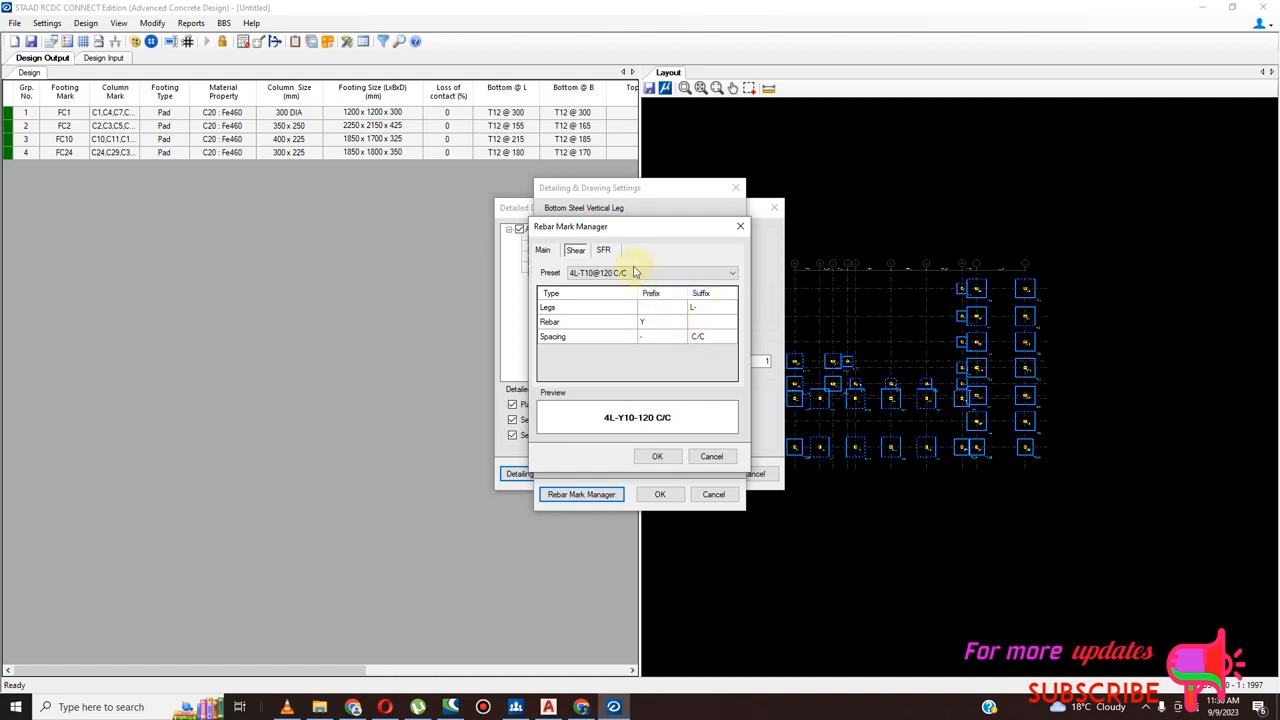
Set the SFR rebar mark prefix to Y and accept the rebar mark and detailing settings
click(604, 250)
click(663, 322)
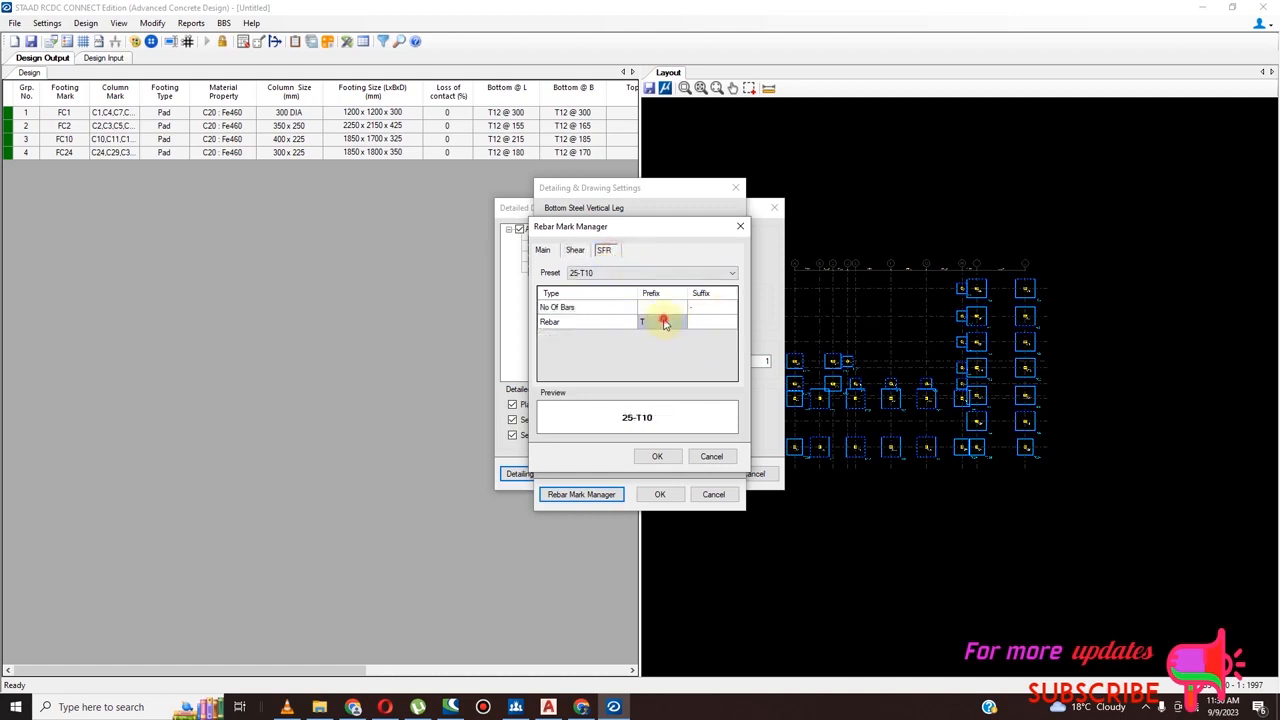
text(Y)
click(657, 456)
click(660, 493)
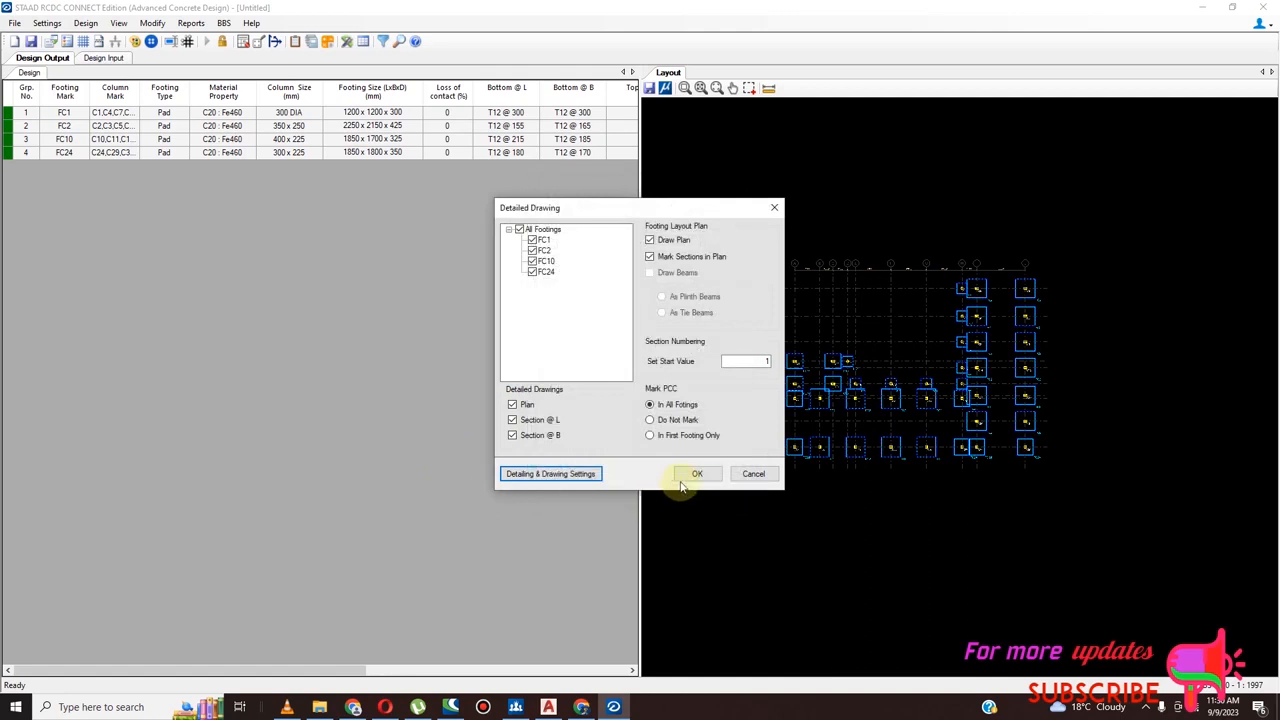
Generate the detailed drawing of all footings and look over its sheets and footing layout plan
click(696, 474)
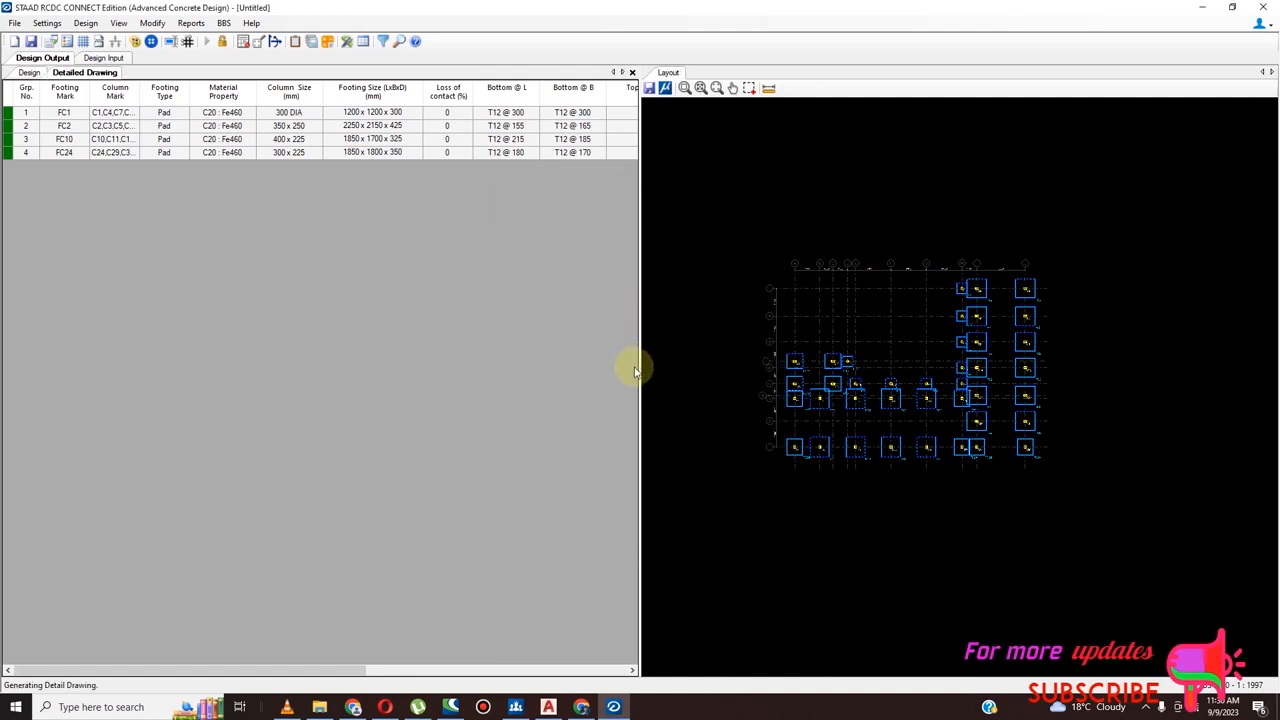
scroll(545, 348, down, 2)
scroll(358, 470, up, 3)
scroll(490, 365, down, 3)
scroll(420, 285, down, 1)
scroll(334, 294, up, 5)
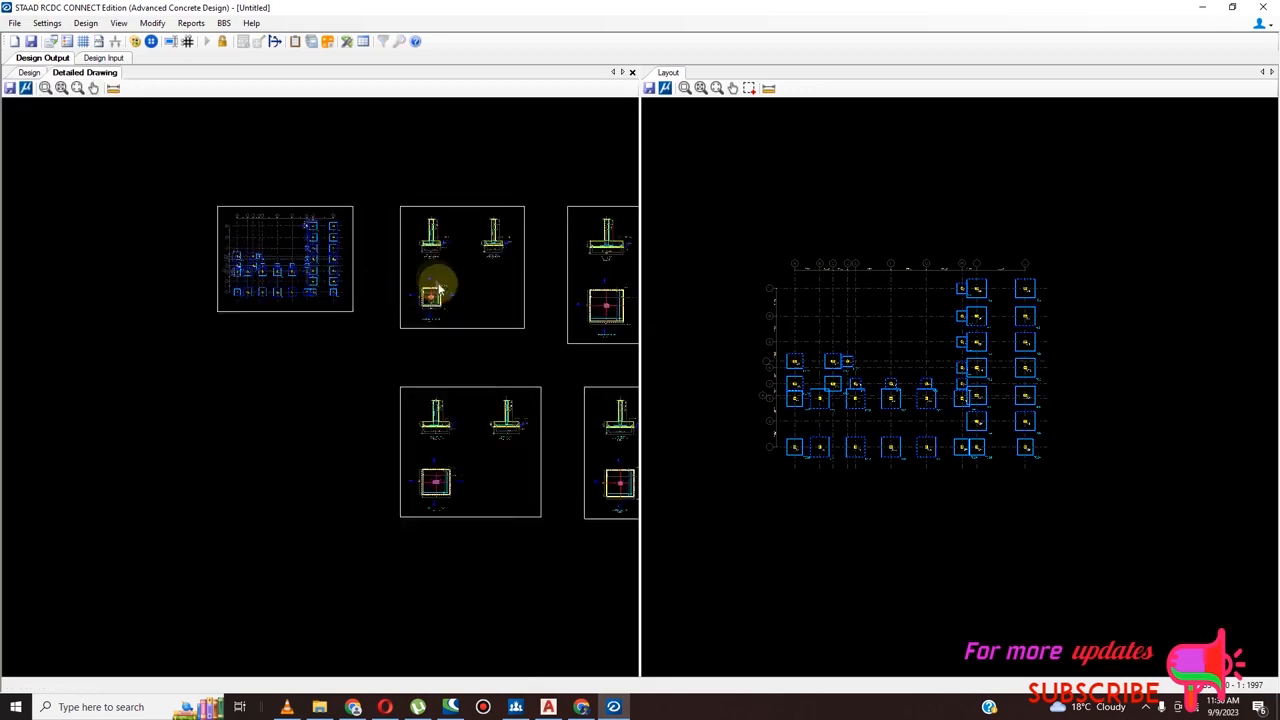
scroll(299, 263, up, 8)
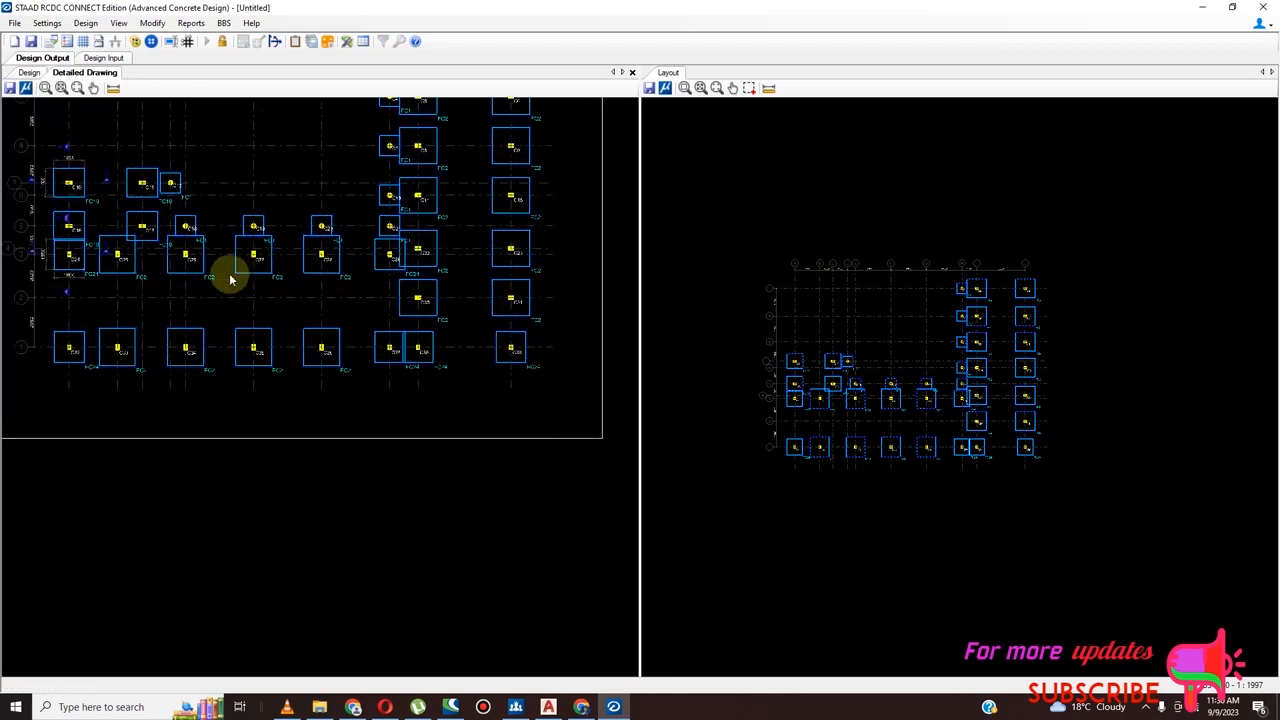
scroll(307, 286, down, 8)
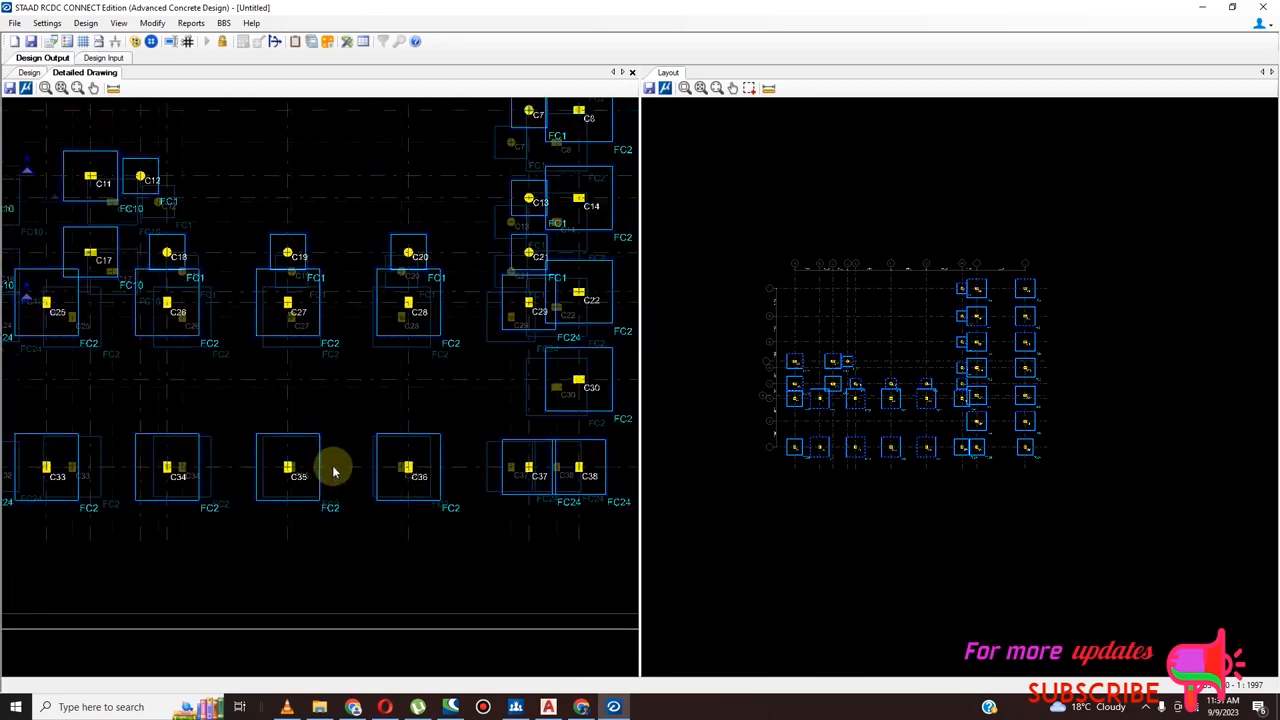
scroll(392, 500, down, 5)
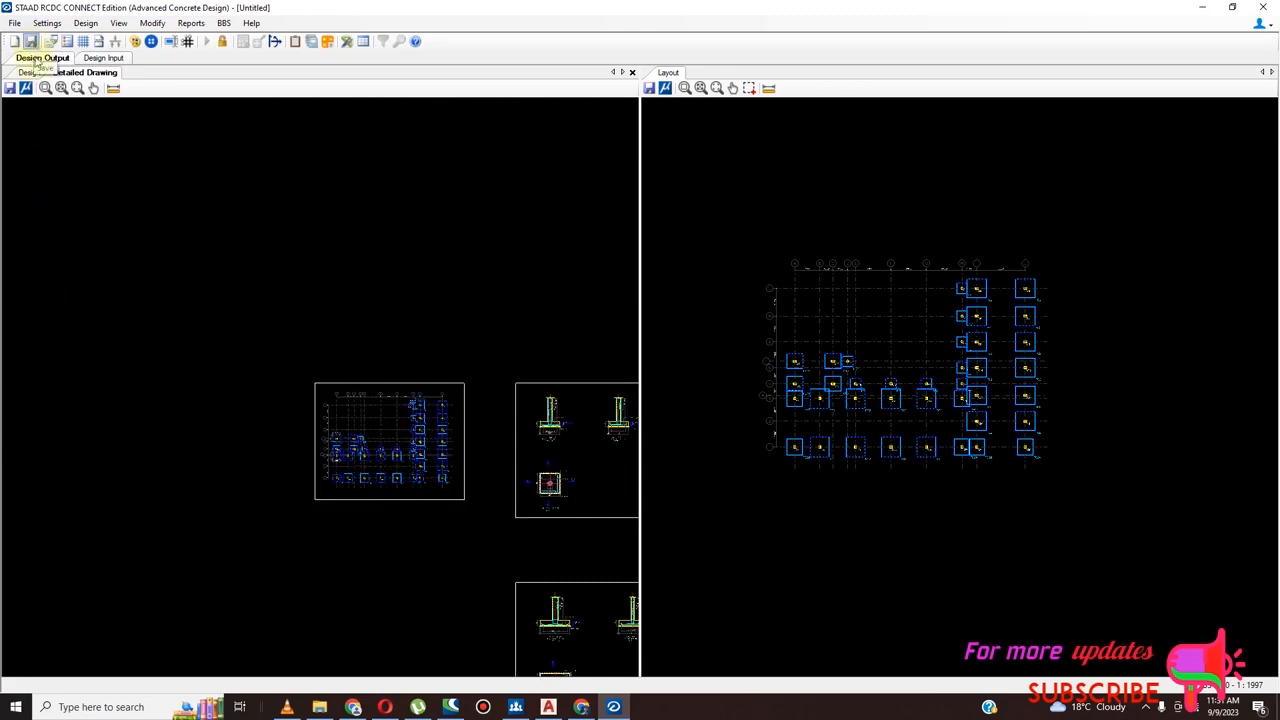
Save the footing design project as kiii -Footing-1.rcdx so that its drawings can be exported
click(8, 90)
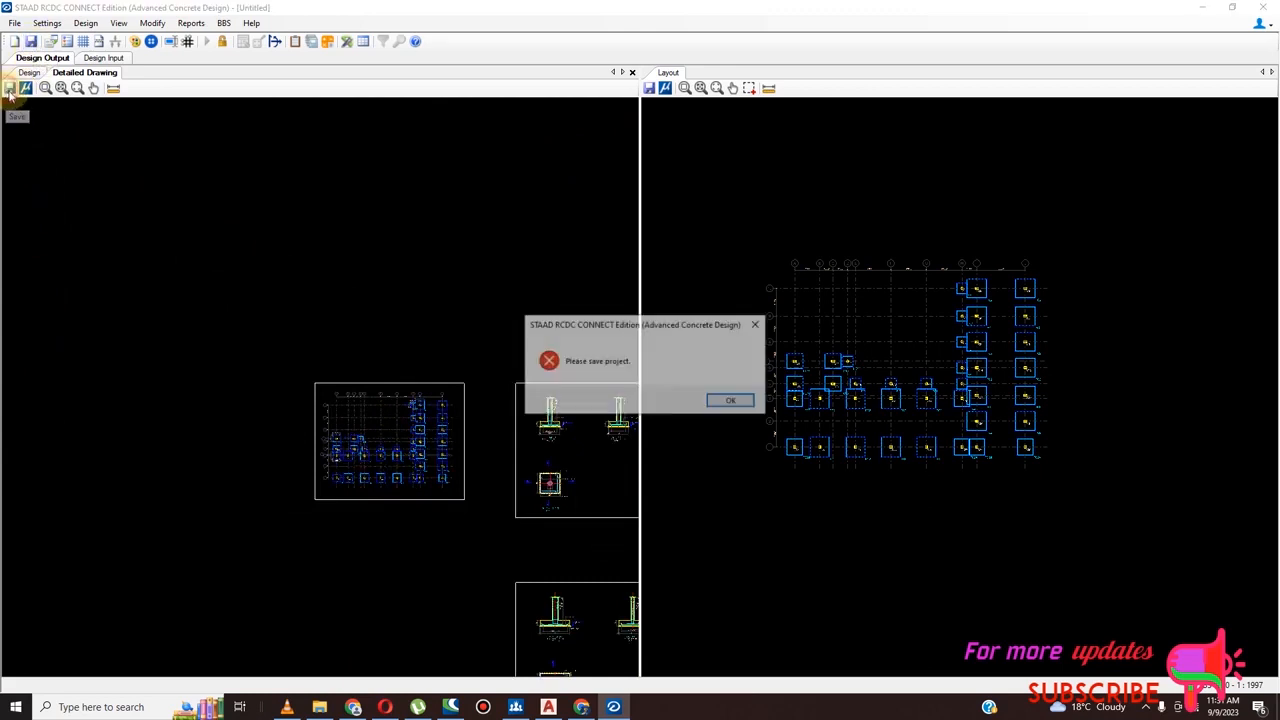
click(730, 404)
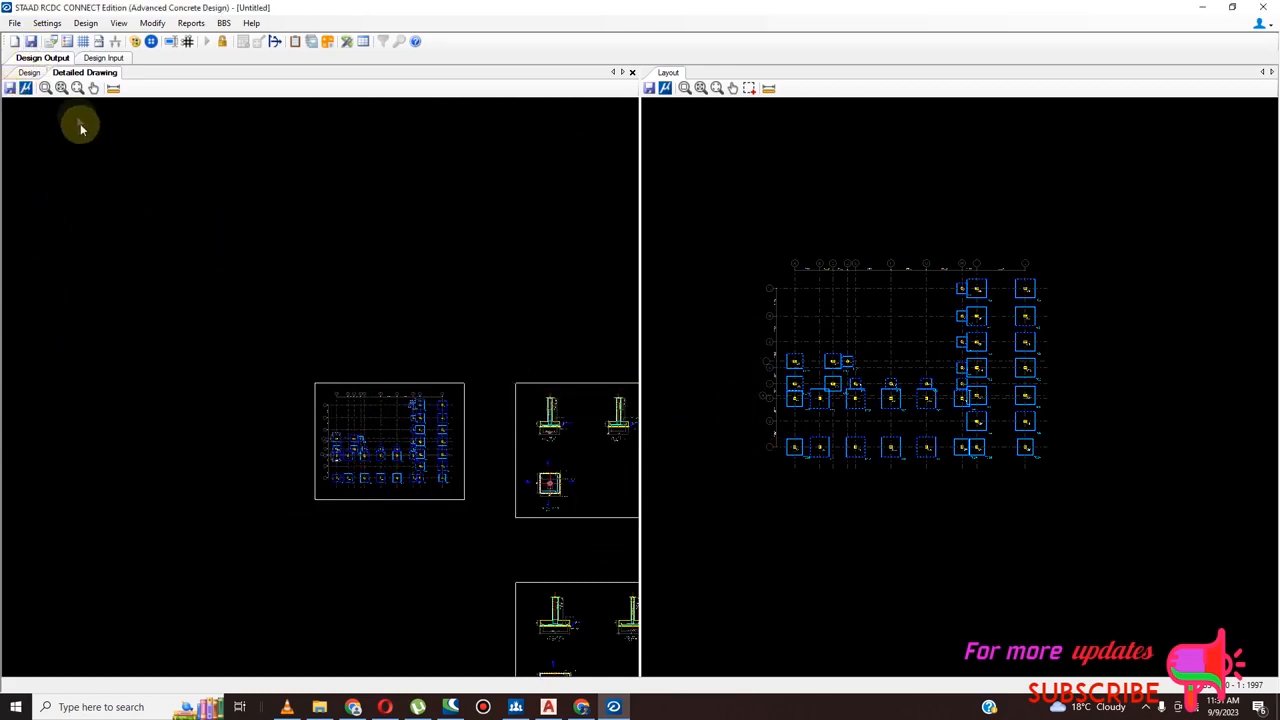
click(31, 41)
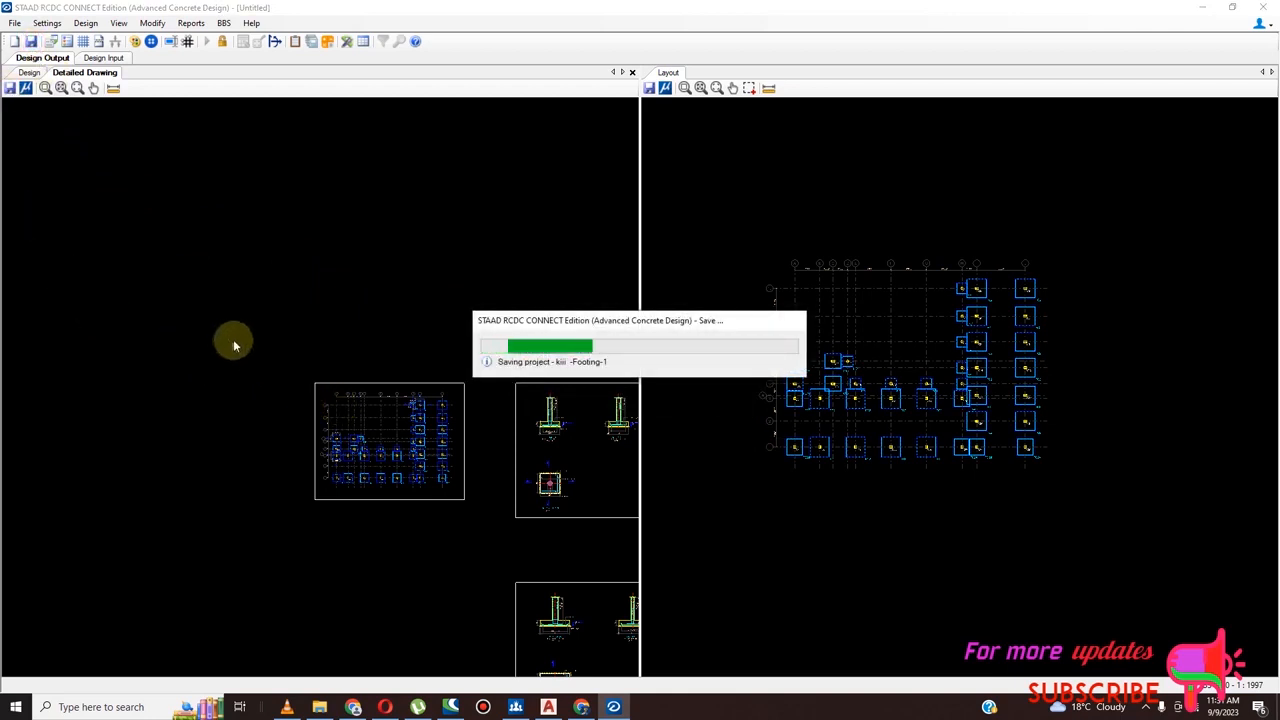
scroll(500, 495, down, 5)
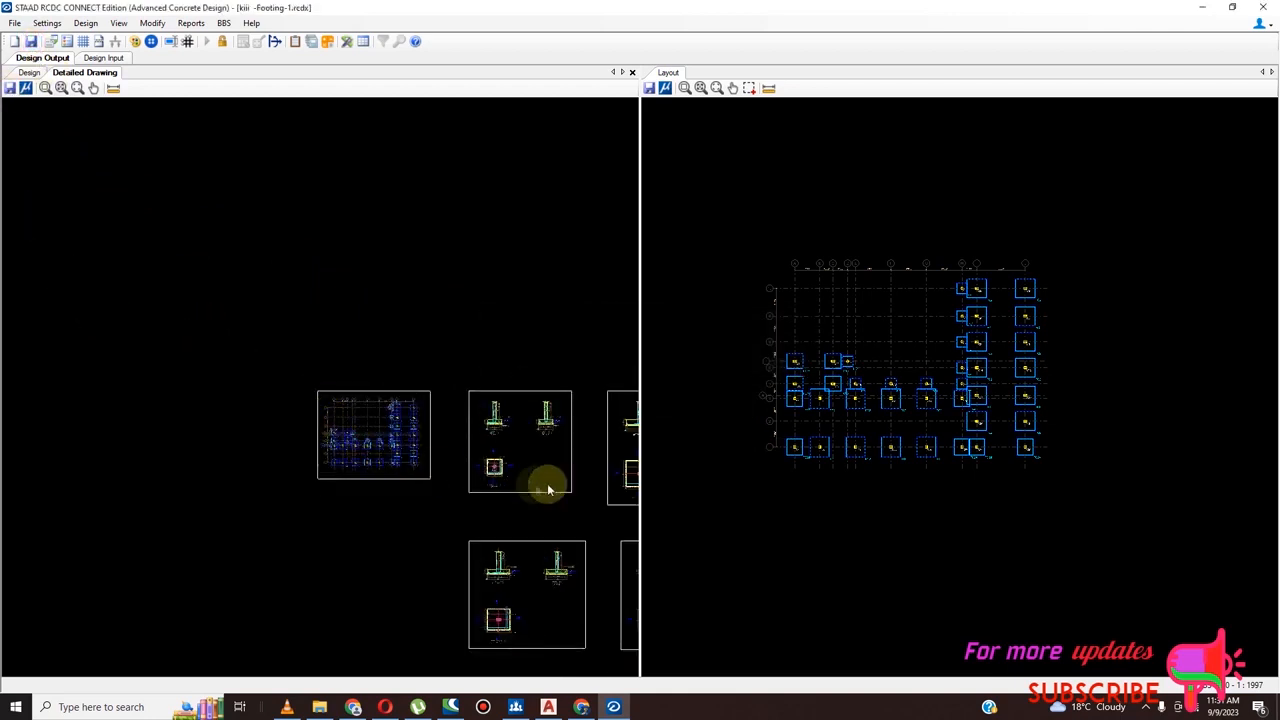
Export the detailed drawing to the Desktop as a DXF file named ISOLATED RCDC
click(9, 88)
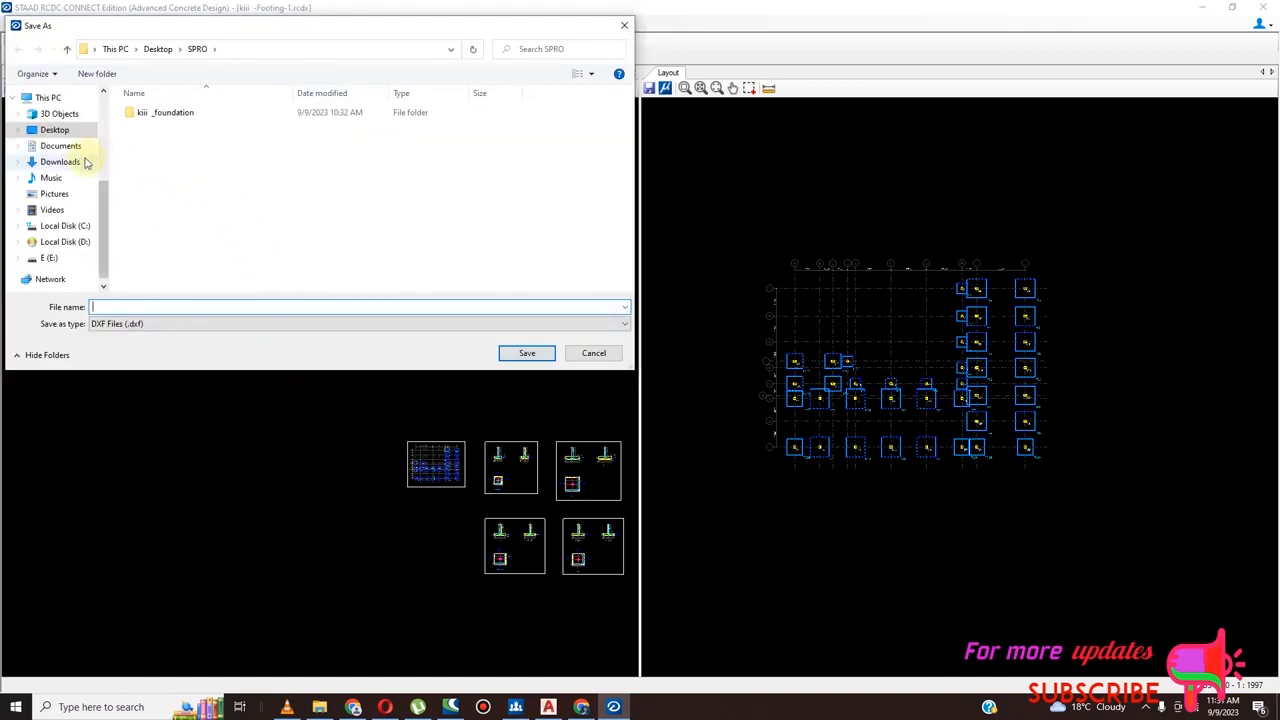
click(56, 131)
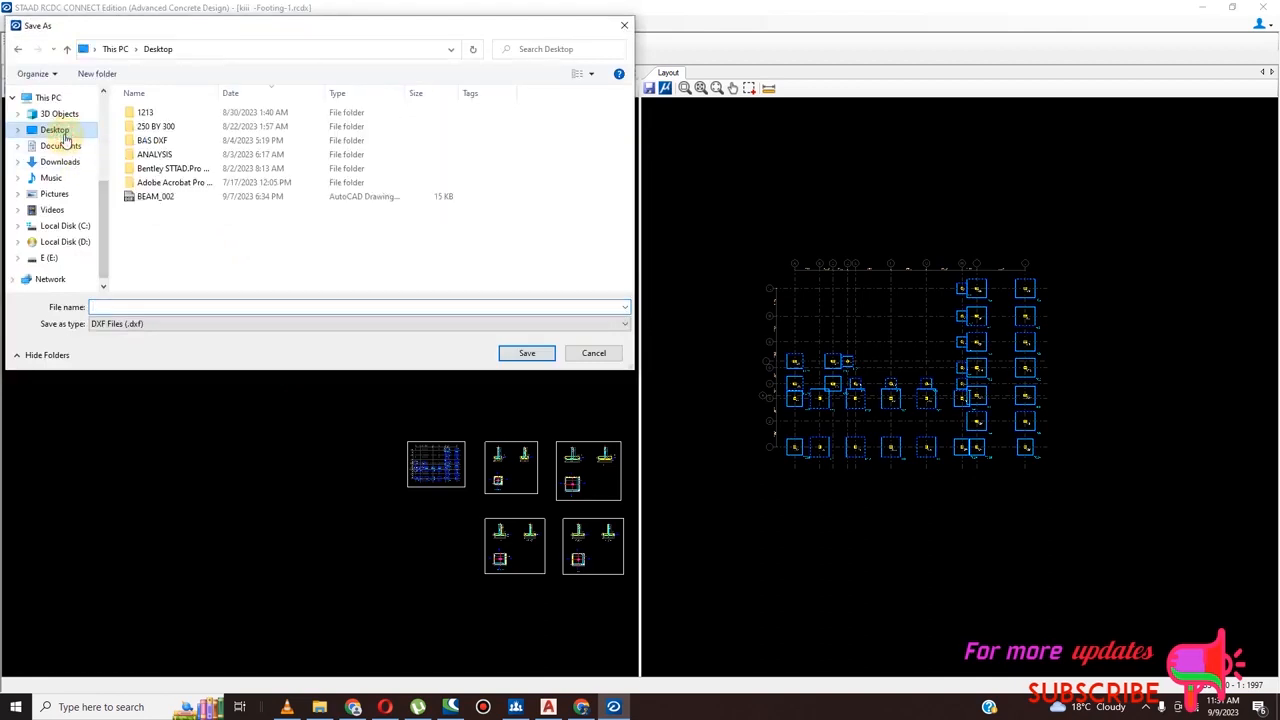
click(194, 306)
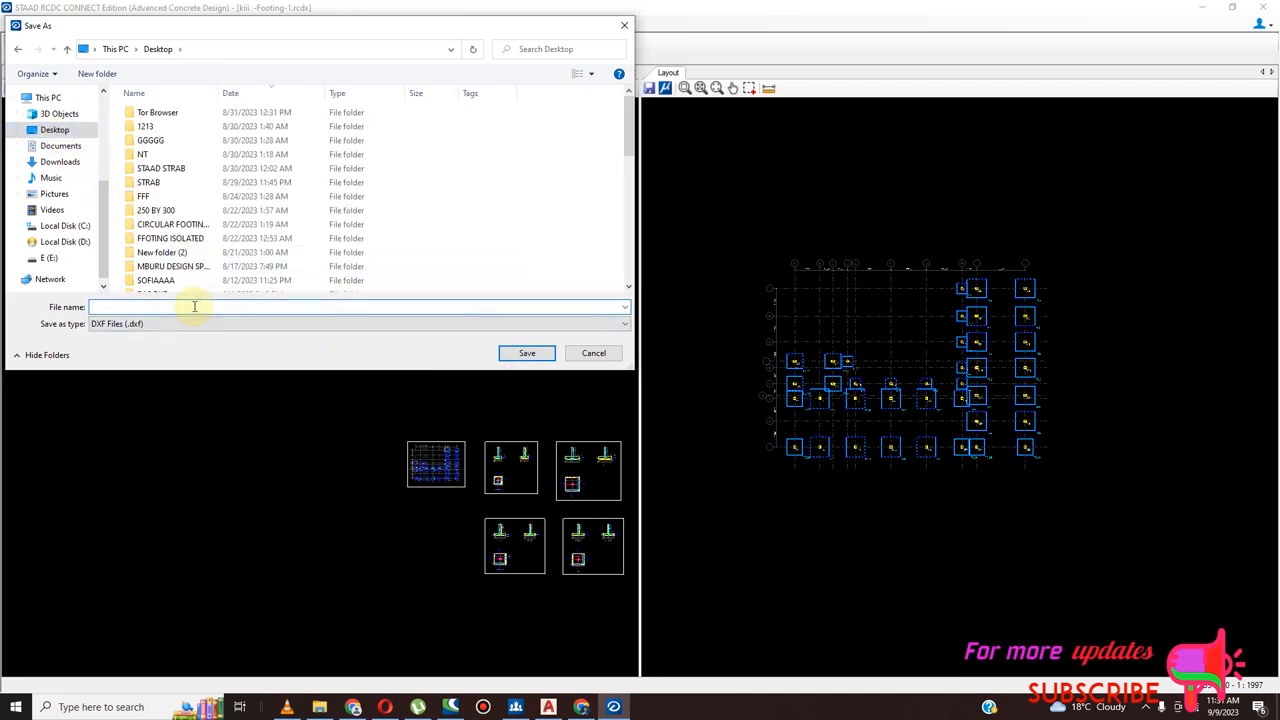
text(ISOLATED RCDC)
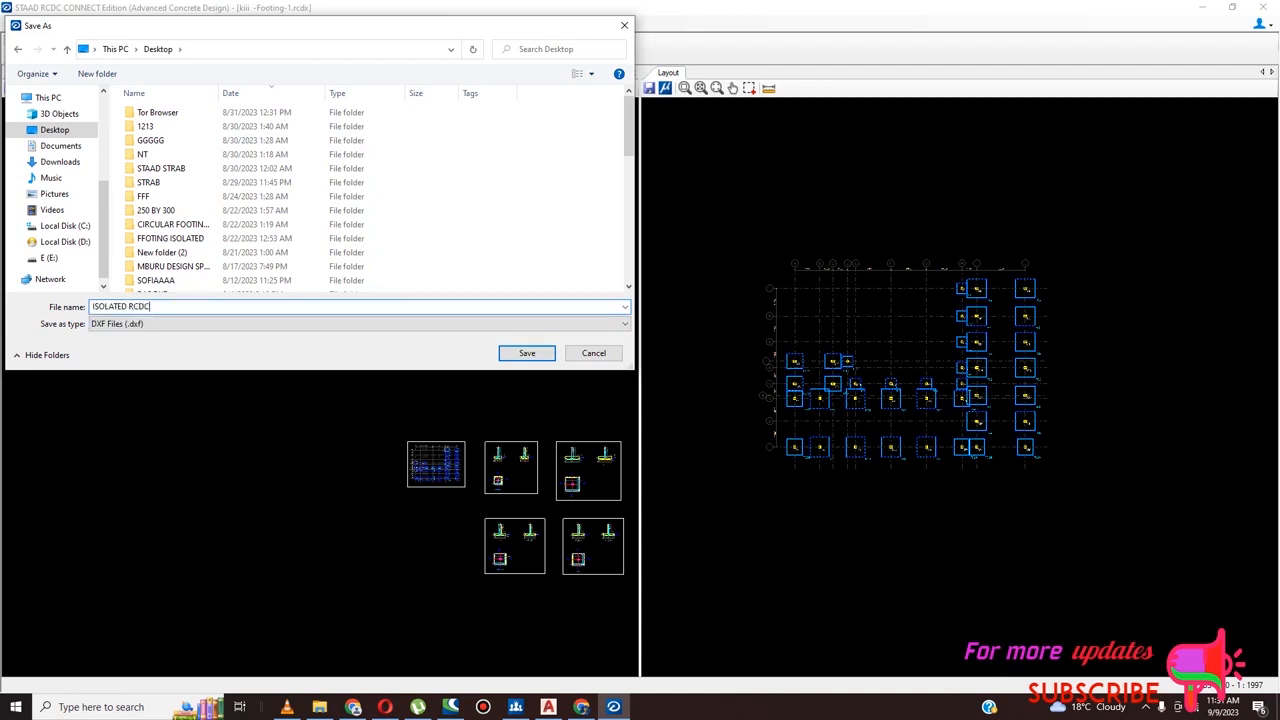
click(543, 354)
Examine the section details of footing FC1 for rebar marks and dimensions, and the footing arrangement in the layout plan
scroll(460, 387, down, 2)
scroll(562, 527, up, 4)
scroll(560, 515, up, 6)
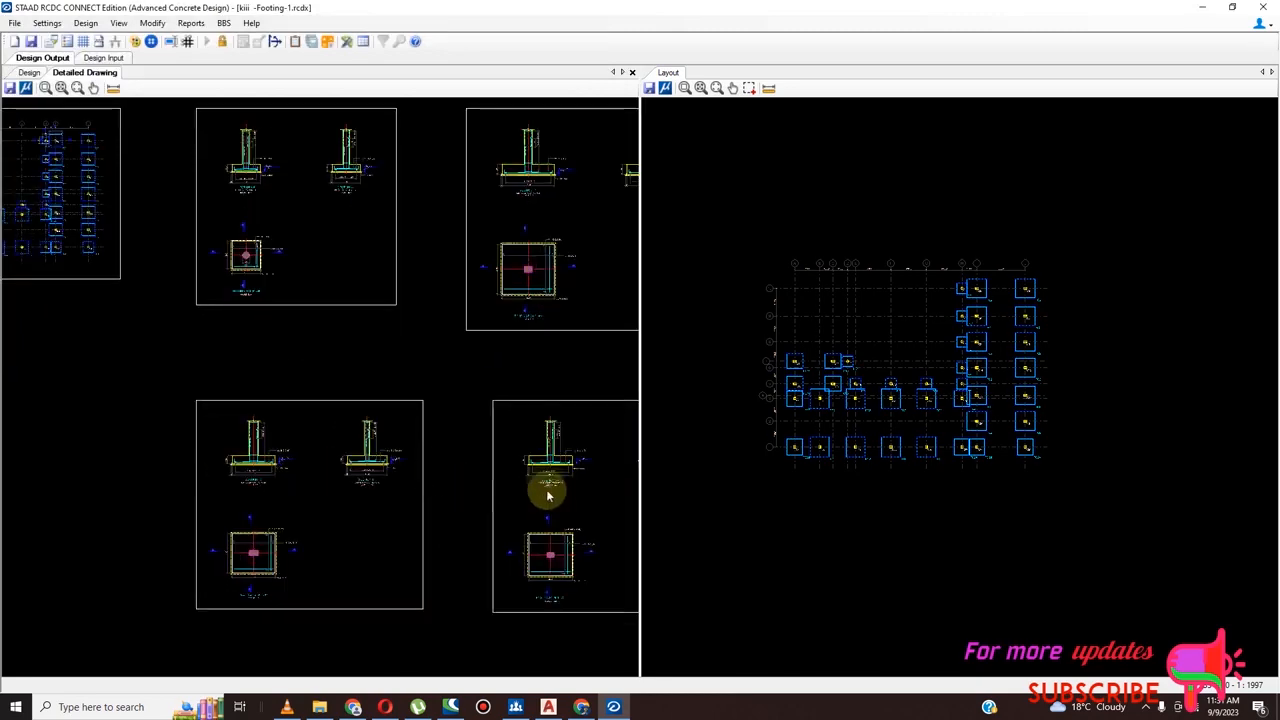
scroll(322, 387, down, 4)
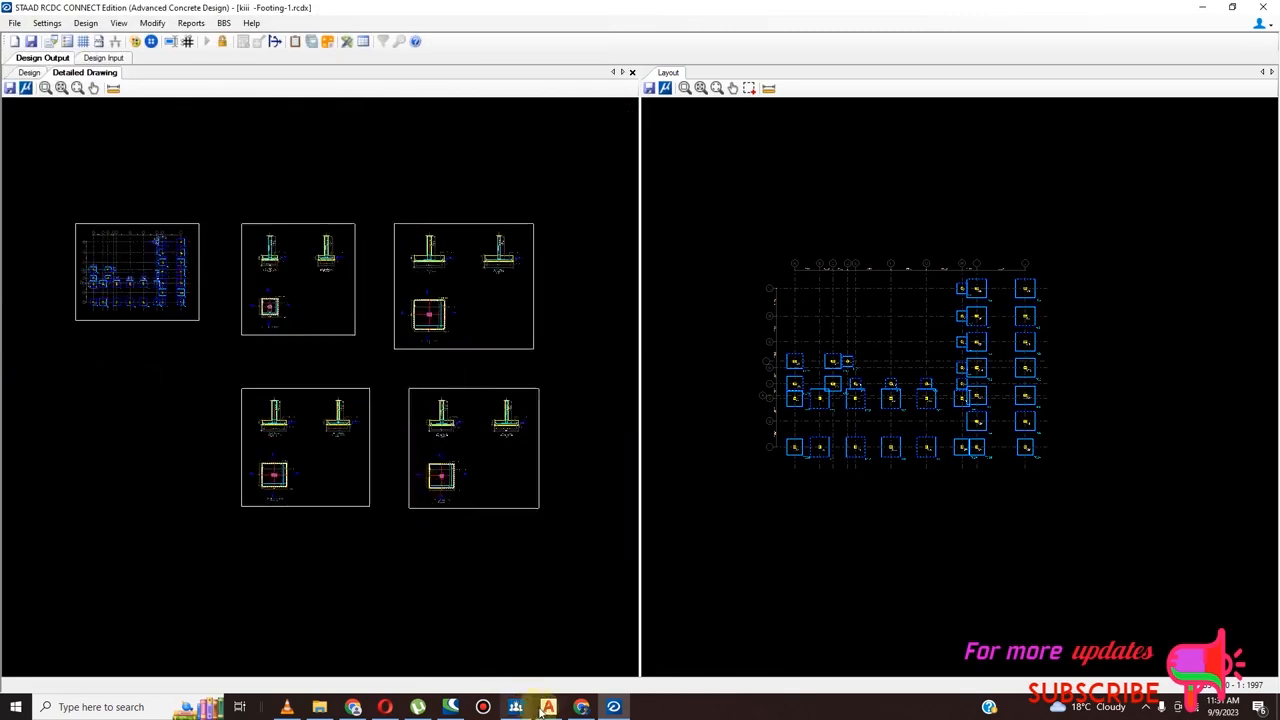
scroll(440, 307, up, 5)
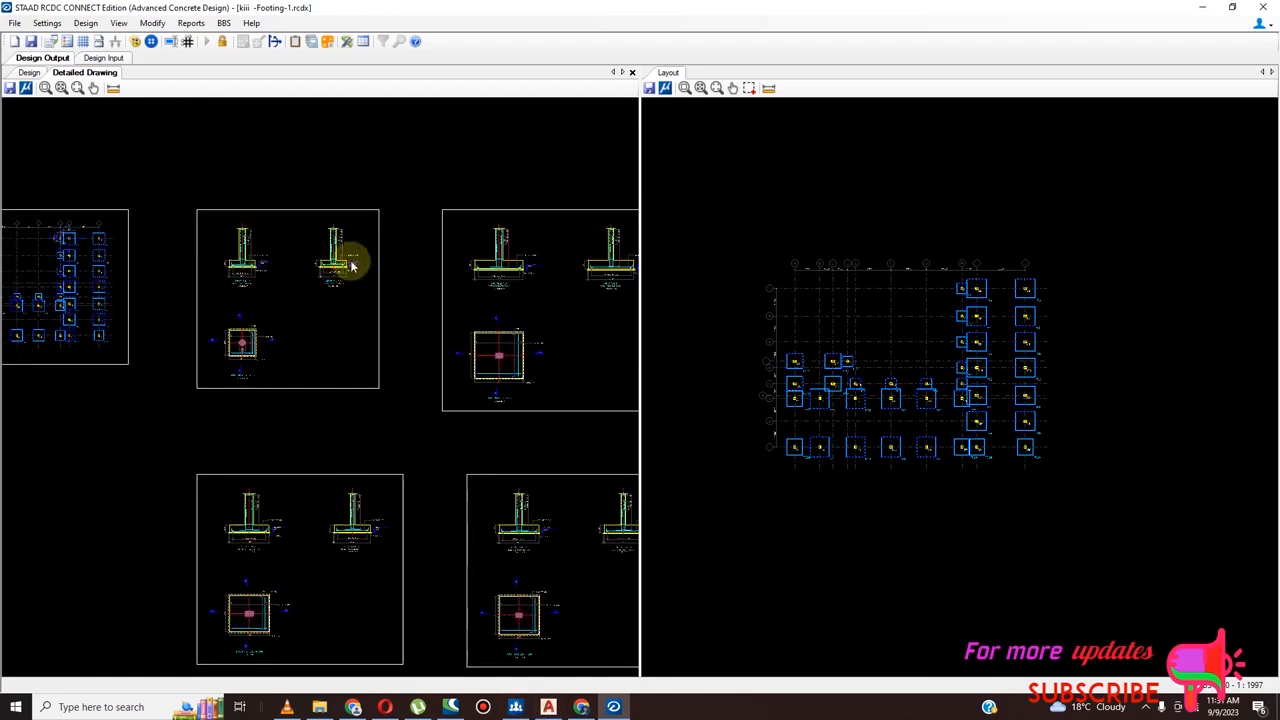
scroll(328, 287, up, 6)
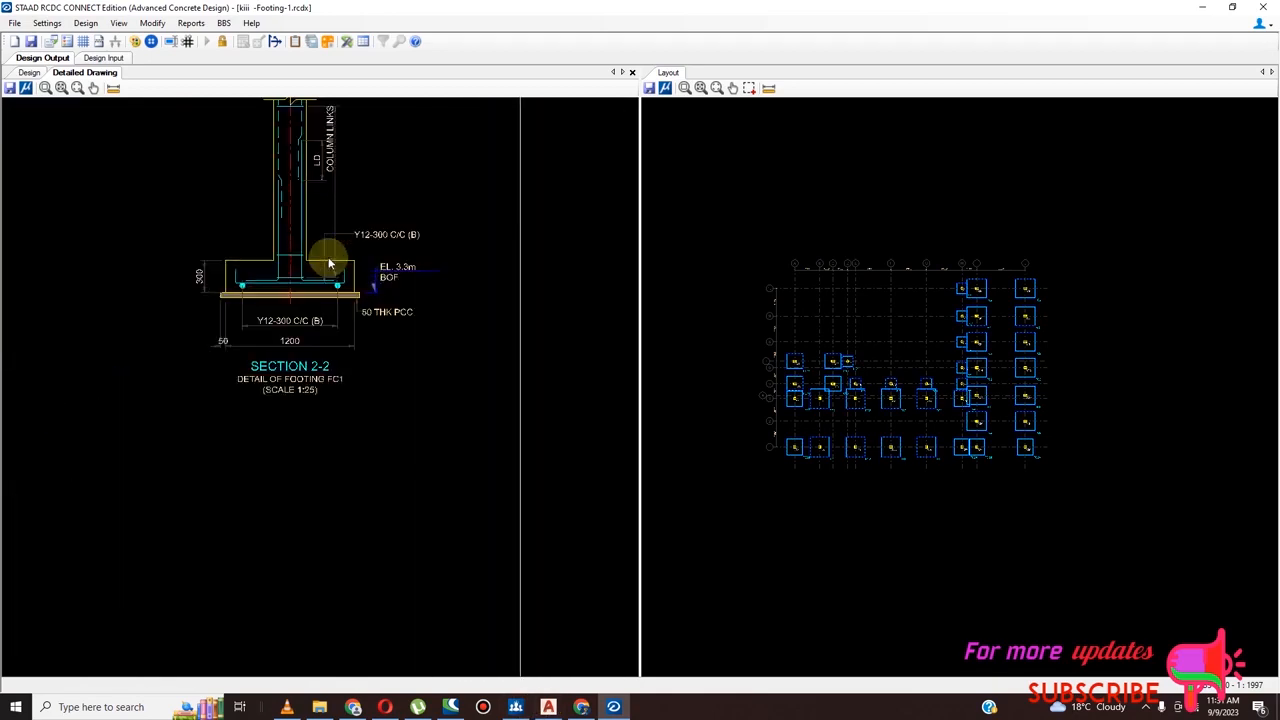
scroll(450, 330, down, 2)
scroll(580, 372, down, 5)
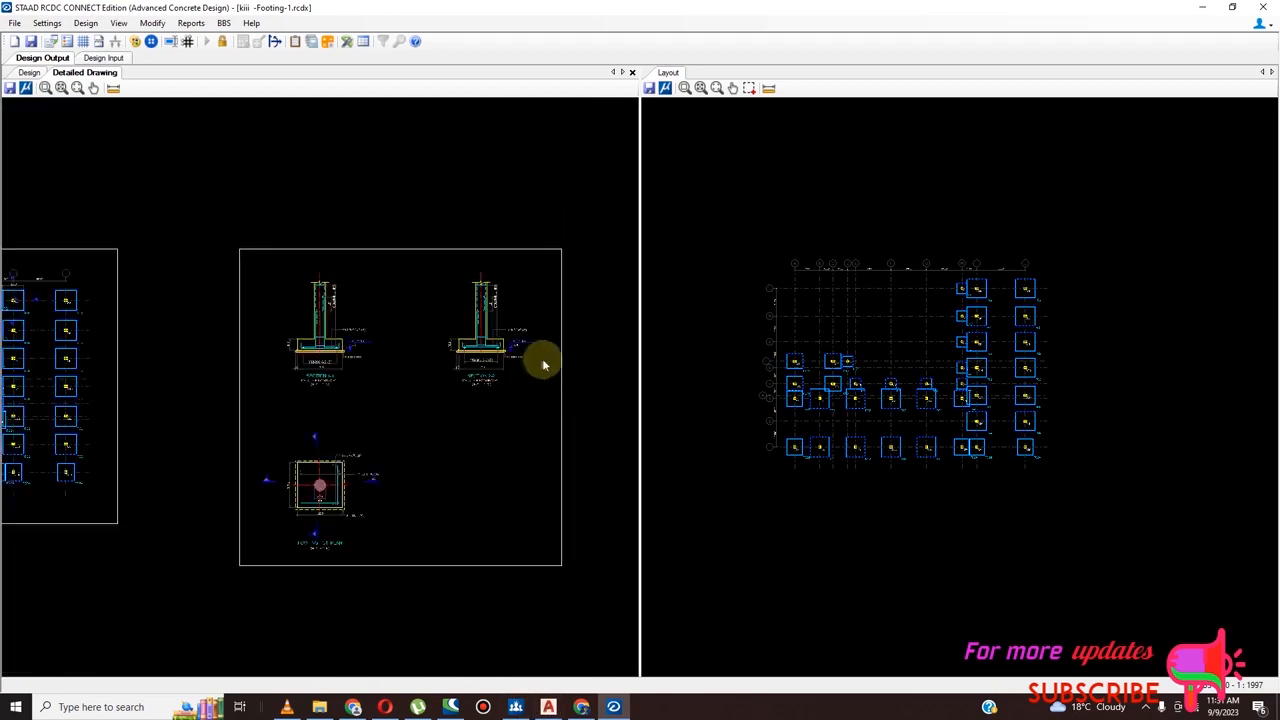
scroll(244, 410, up, 2)
scroll(240, 410, up, 6)
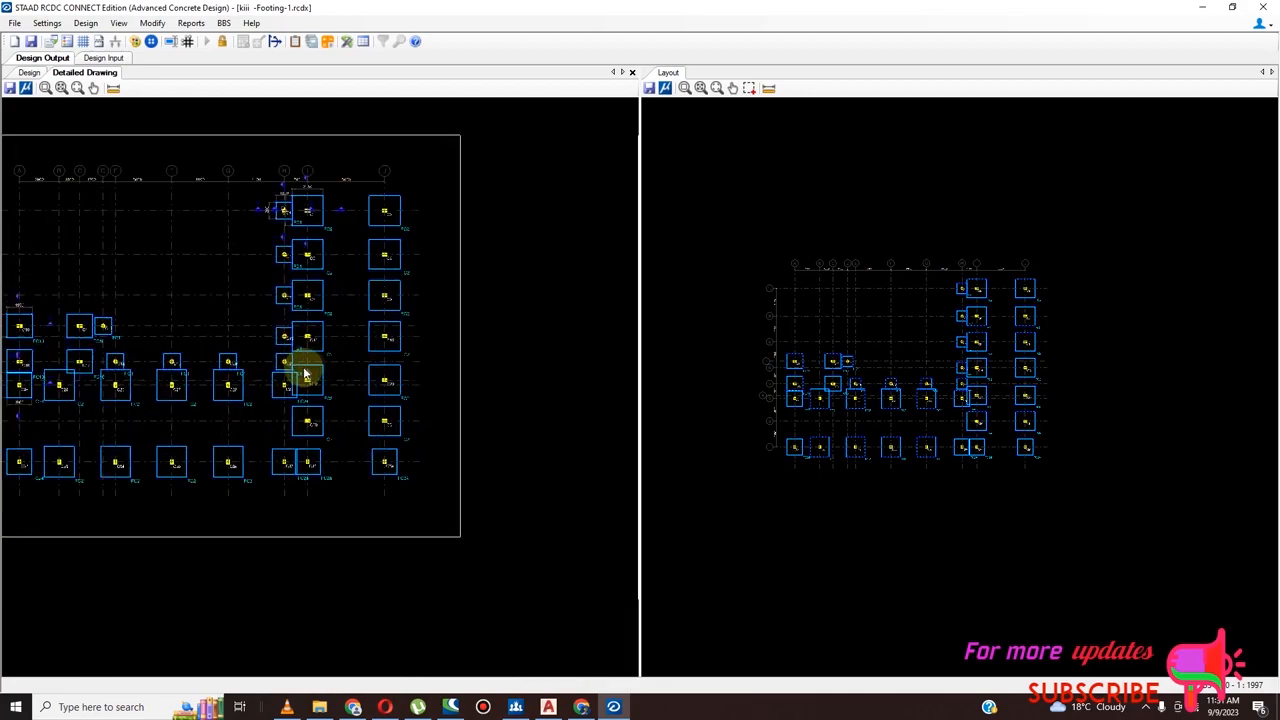
scroll(318, 393, down, 8)
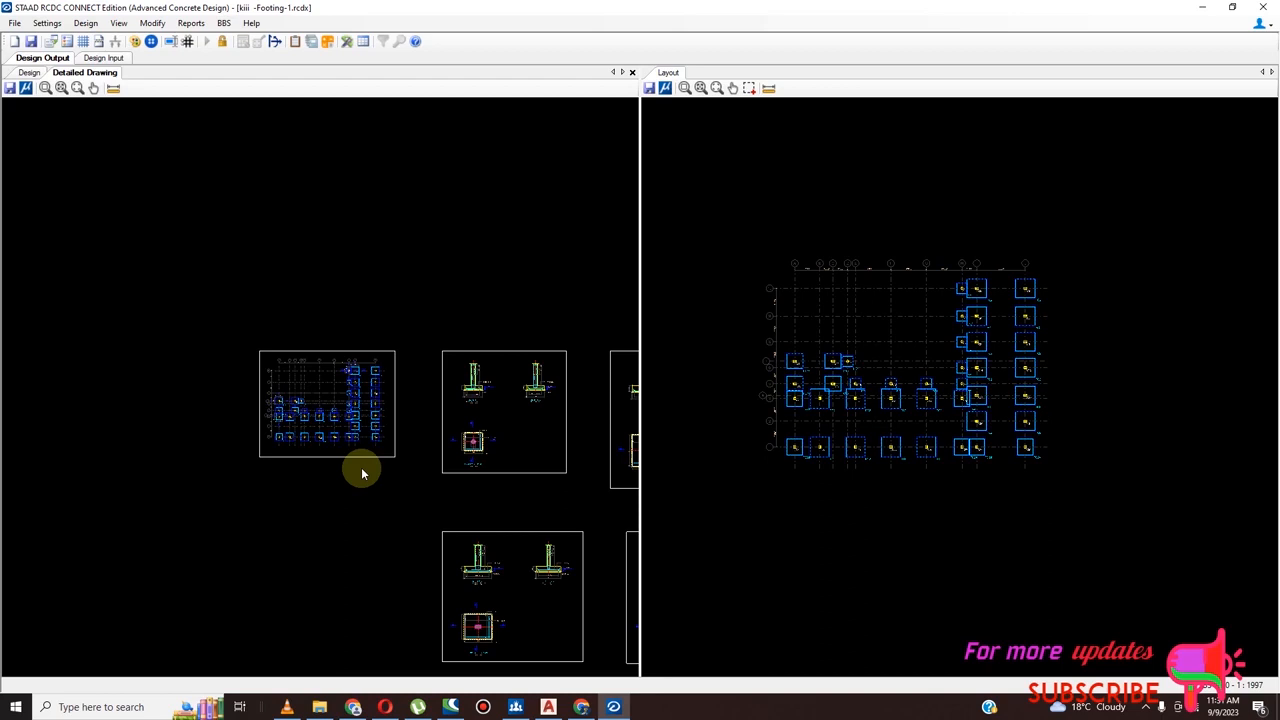
Examine the plan detail of footing FC2 for its dimensions and reinforcement, and compare it with the other sheets
scroll(362, 473, down, 5)
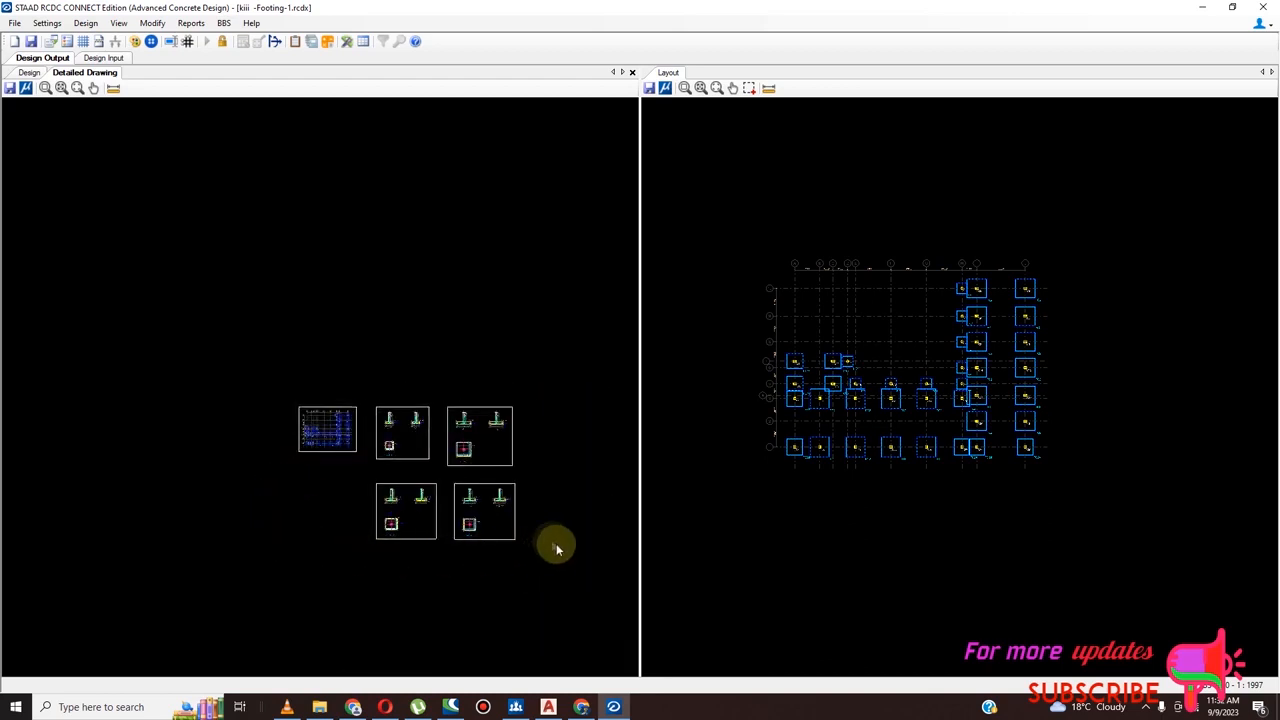
scroll(478, 518, up, 2)
scroll(478, 518, up, 3)
scroll(500, 520, down, 1)
scroll(470, 410, up, 5)
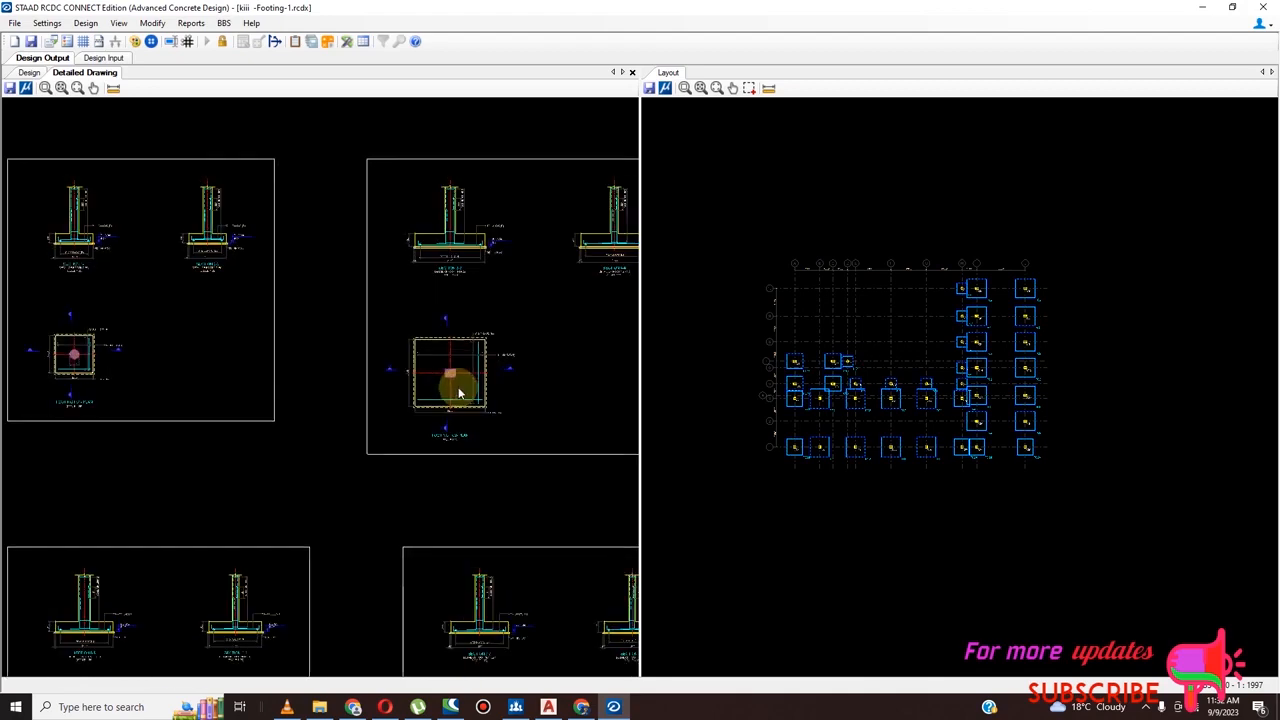
scroll(458, 394, up, 2)
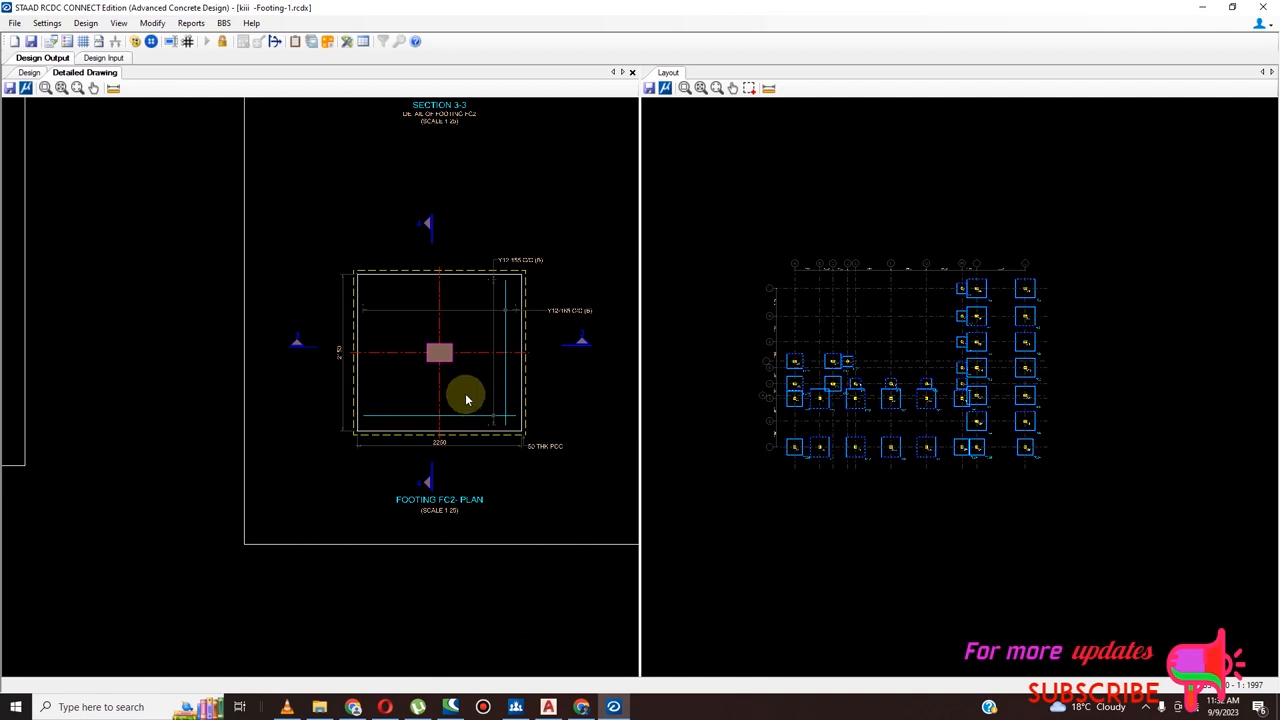
scroll(465, 399, down, 5)
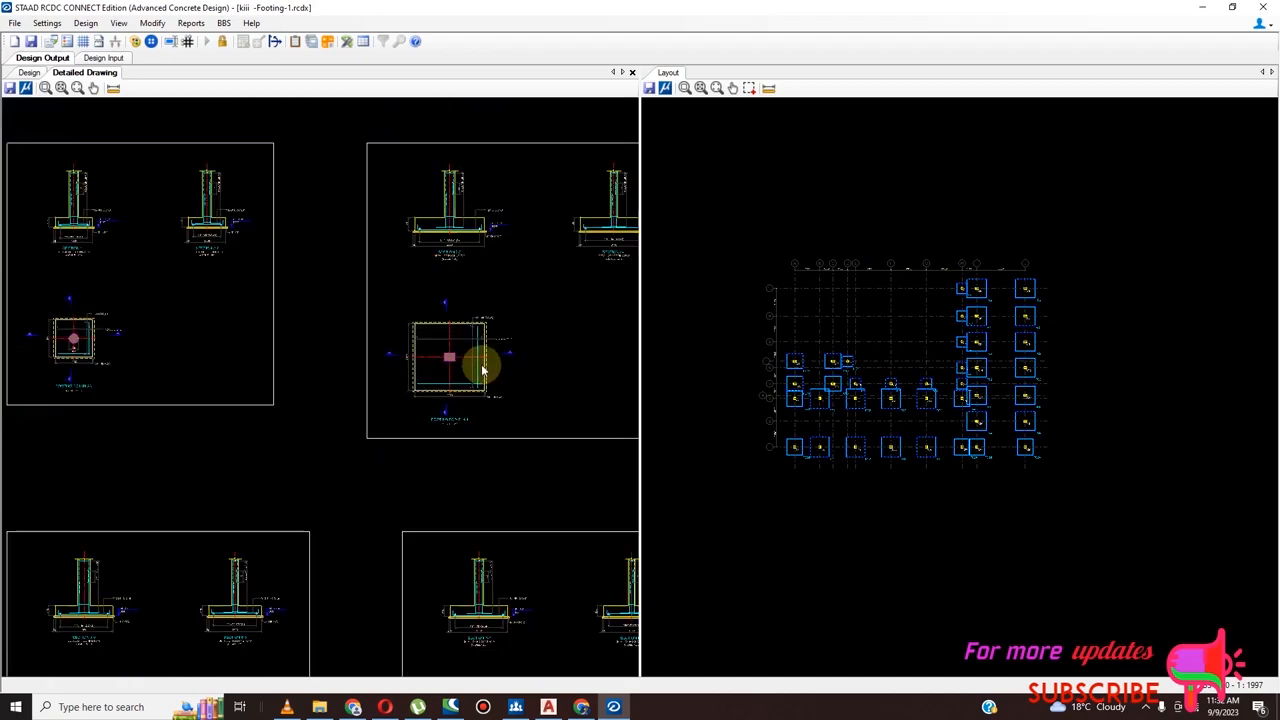
scroll(180, 334, up, 5)
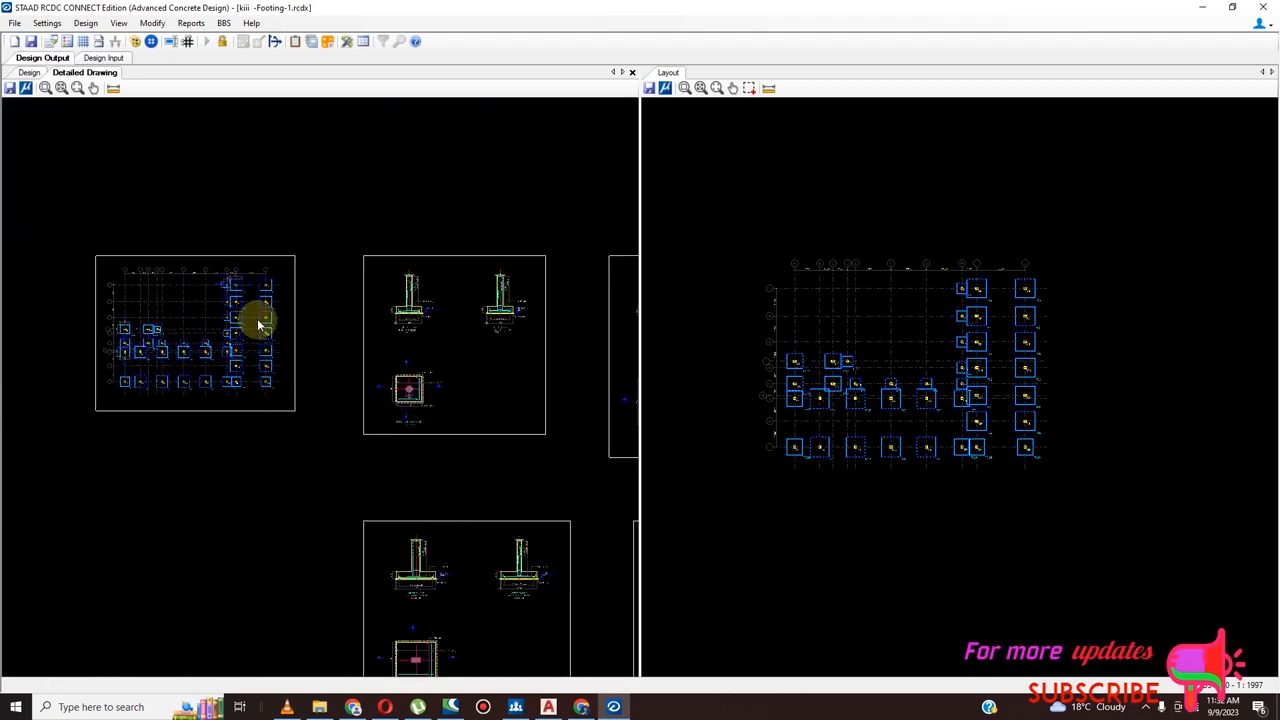
scroll(214, 335, up, 3)
scroll(330, 342, down, 3)
scroll(315, 340, down, 5)
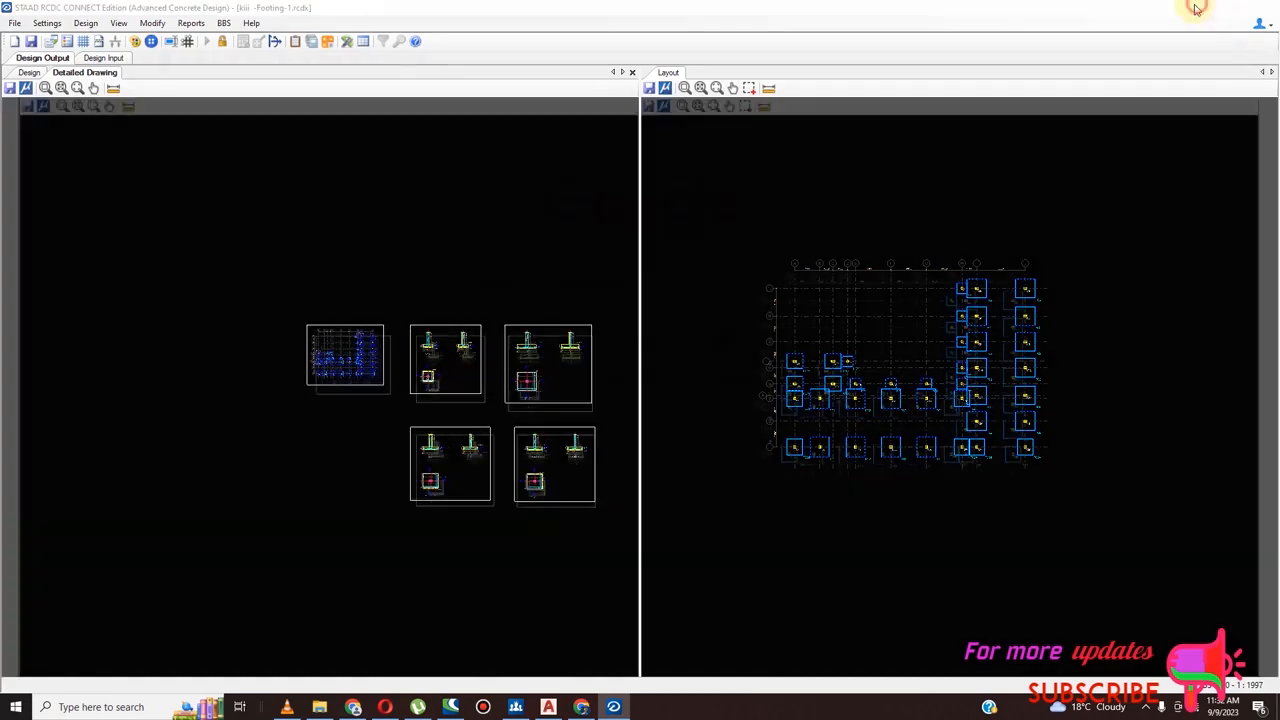
Open the exported ISOLATED RCDC drawing from the Desktop in AutoCAD and look over its footing sheets
click(1200, 8)
click(1199, 10)
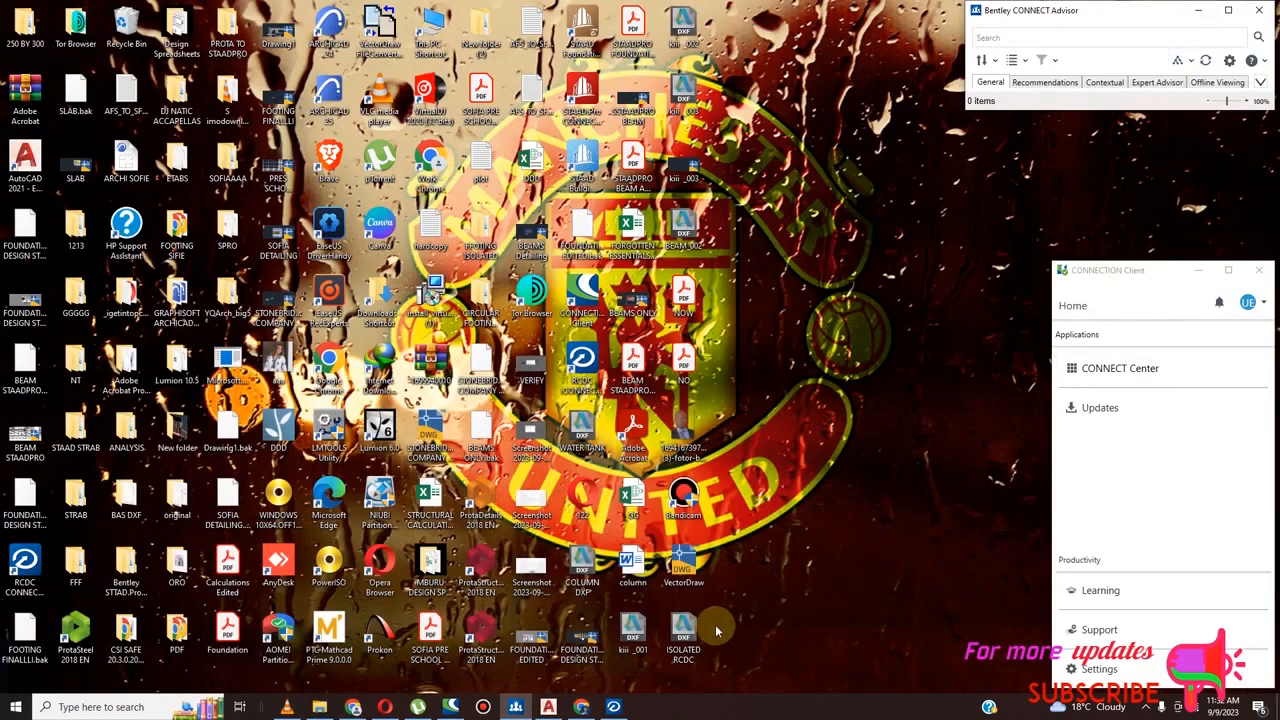
click(684, 628)
double_click(684, 628)
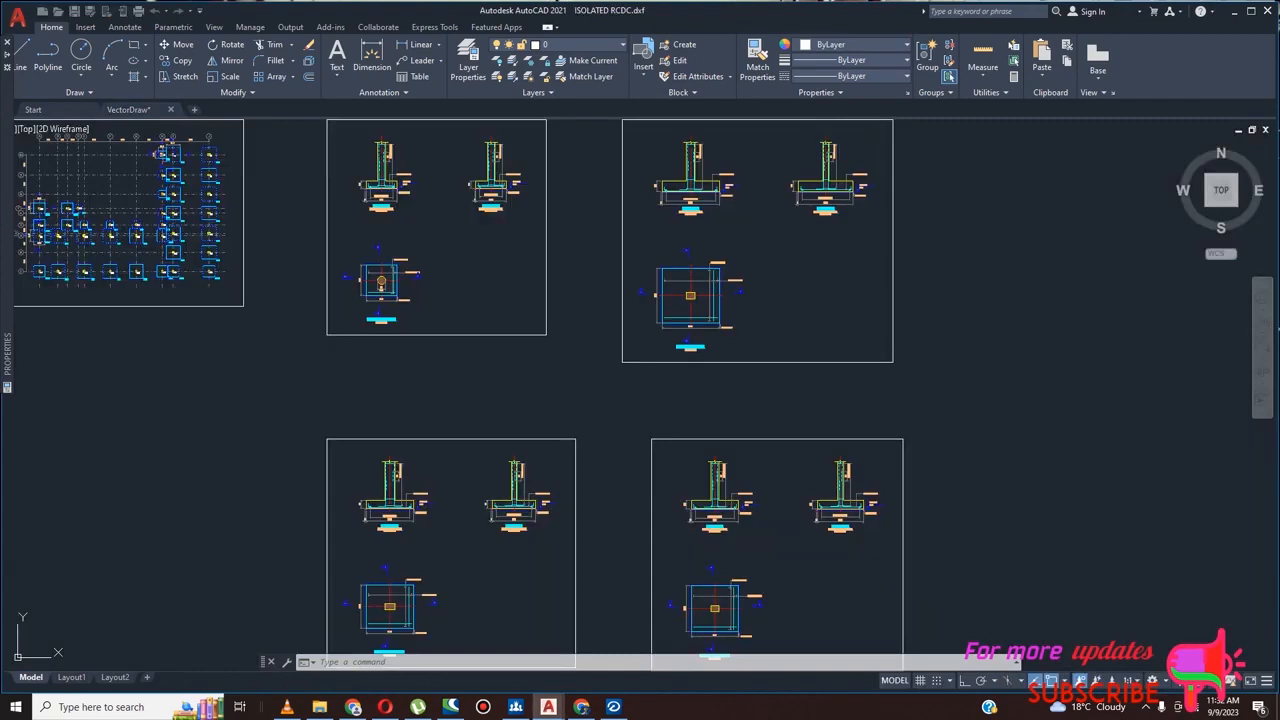
scroll(328, 209, up, 8)
scroll(595, 264, up, 4)
scroll(606, 296, down, 16)
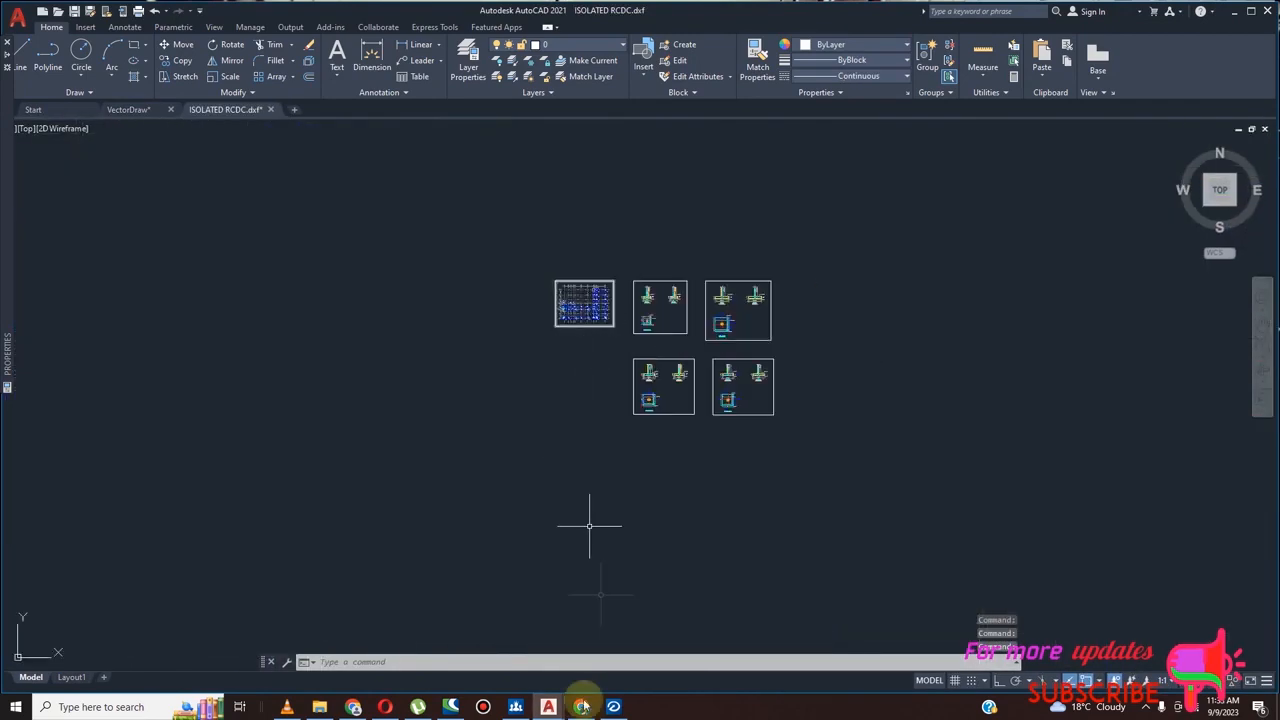
Examine the footing layout and footing schedule in the VectorDraw drawing for comparison with the exported sheets
click(478, 655)
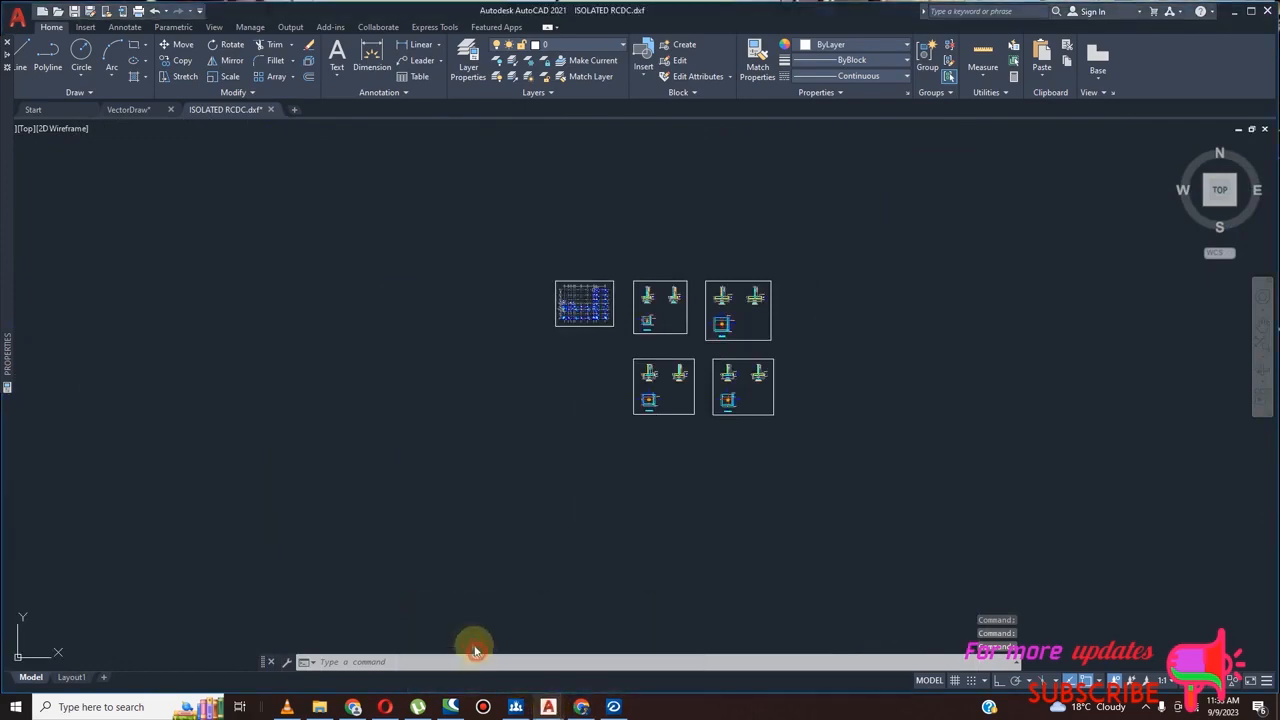
scroll(420, 440, down, 6)
scroll(415, 450, up, 9)
scroll(412, 455, down, 8)
scroll(513, 295, up, 10)
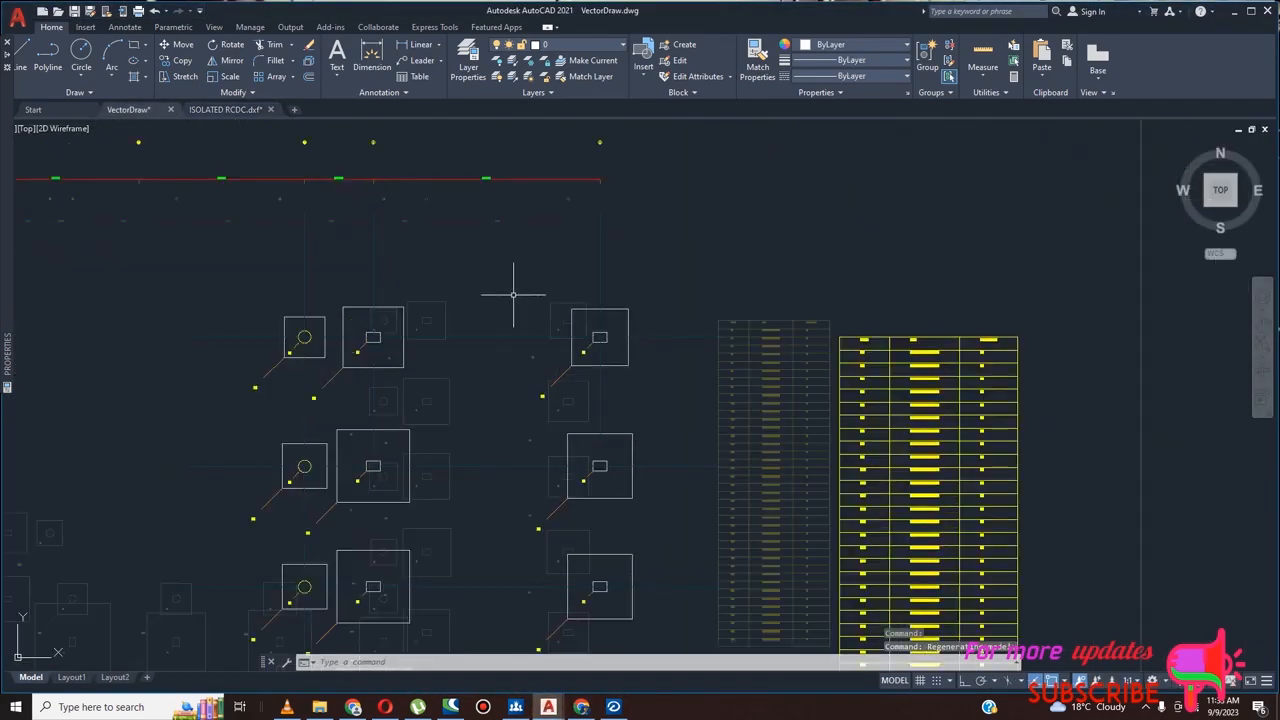
scroll(513, 295, down, 8)
scroll(490, 385, up, 9)
scroll(517, 392, down, 8)
scroll(535, 420, up, 9)
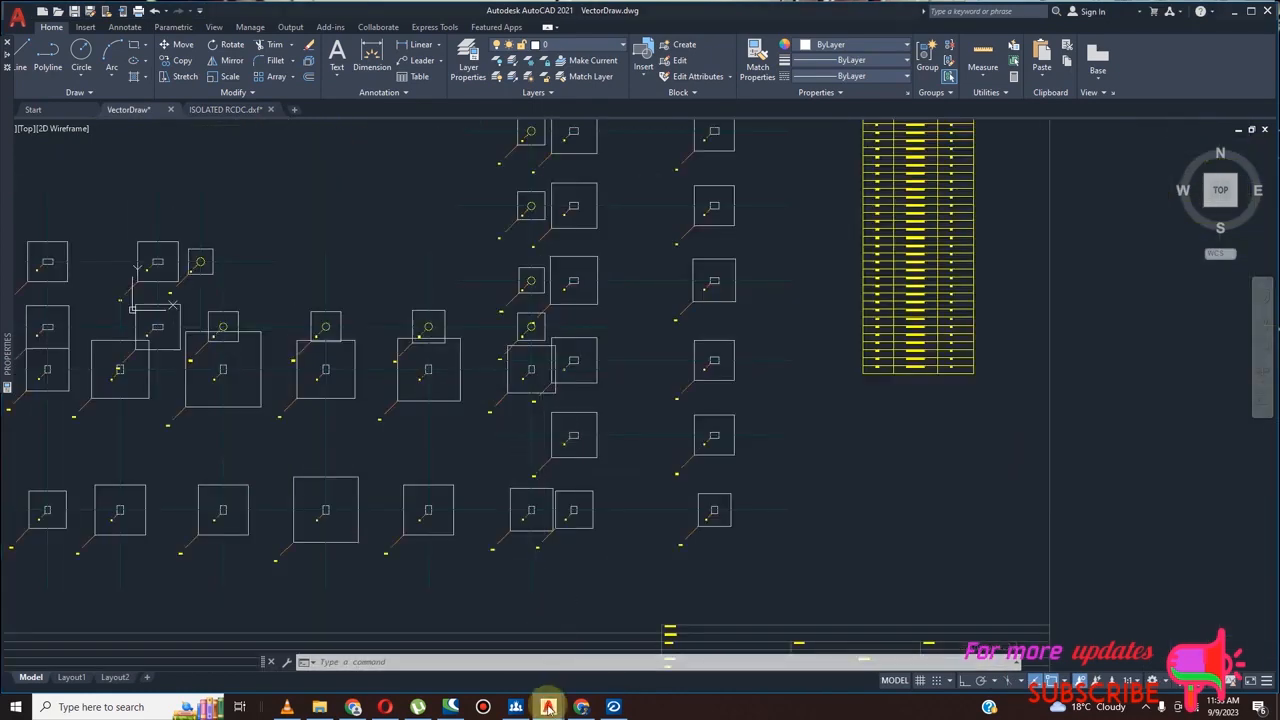
Return to the ISOLATED RCDC drawing and examine the footing marks and sizes in its layout plan
mouse_move(548, 707)
click(603, 651)
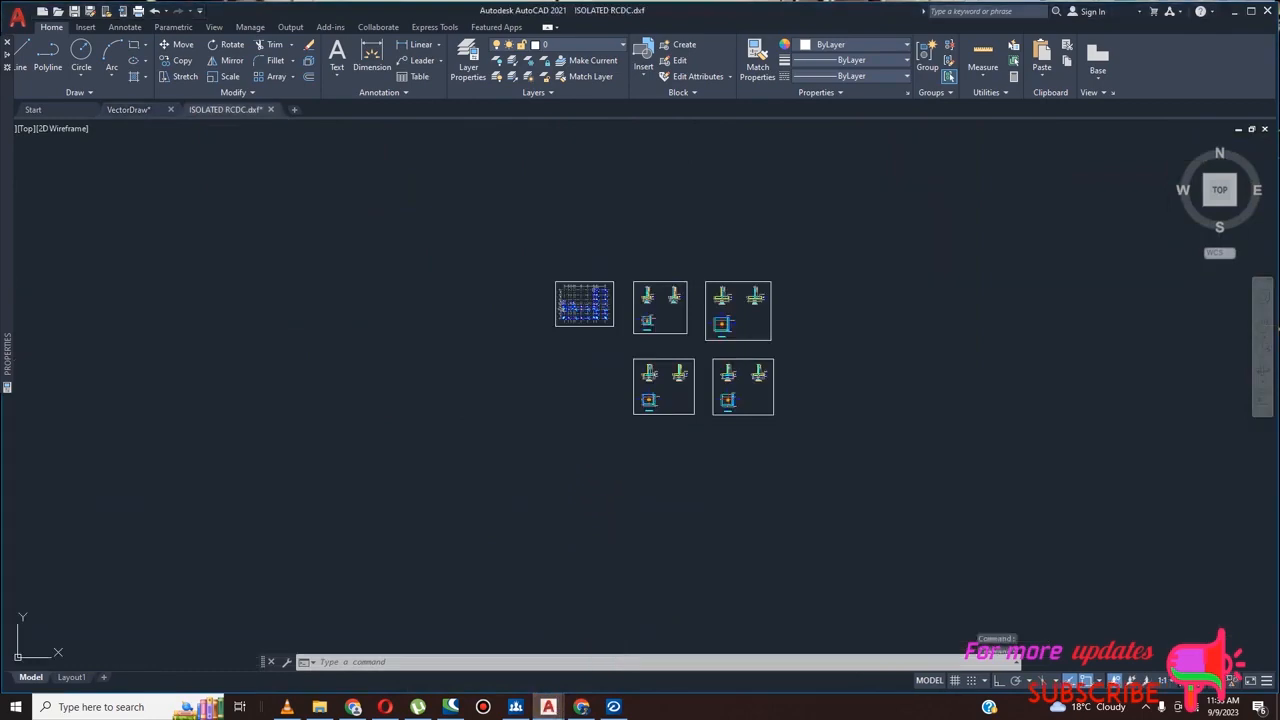
scroll(594, 337, up, 8)
scroll(634, 318, down, 5)
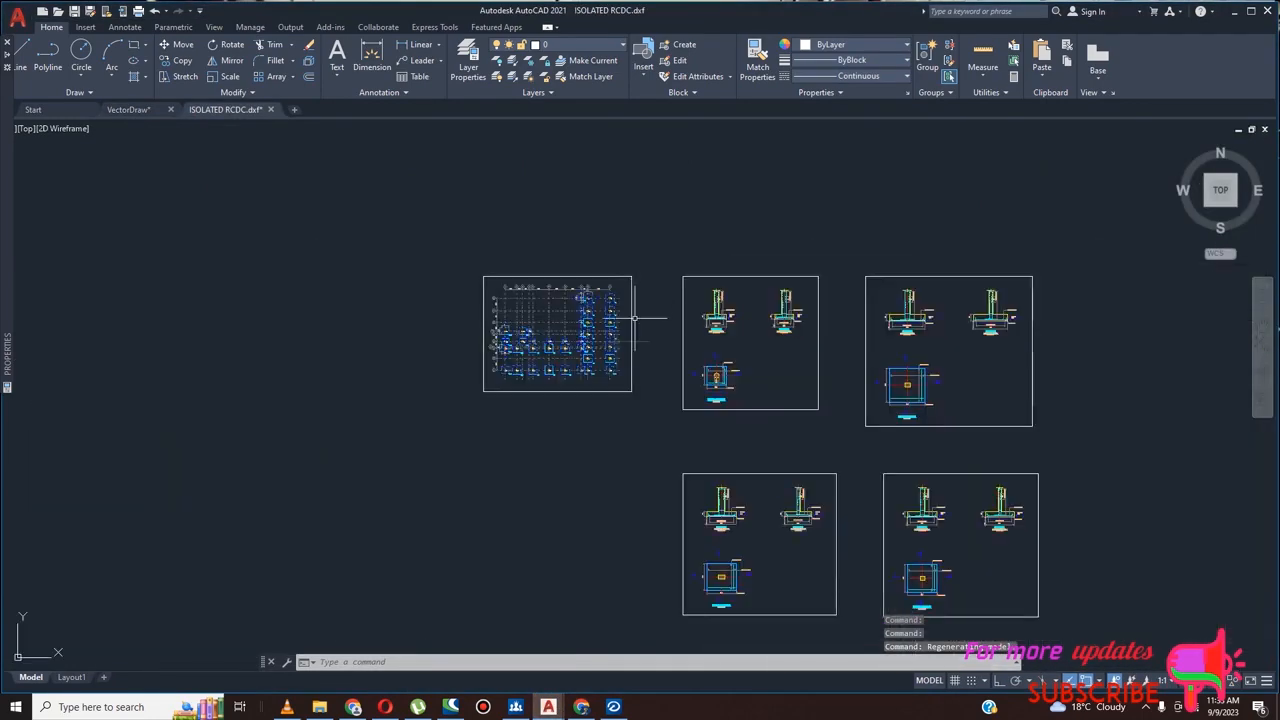
scroll(601, 325, up, 8)
scroll(590, 340, down, 5)
scroll(560, 360, up, 5)
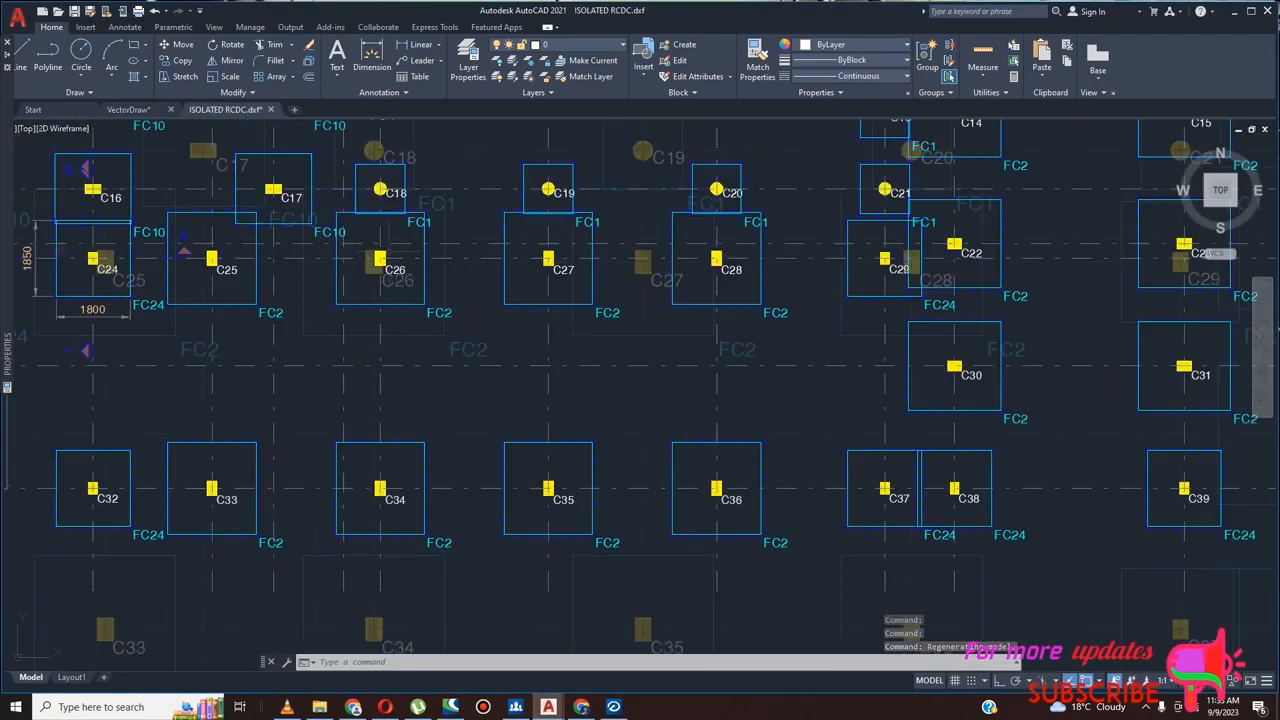
scroll(460, 320, down, 5)
scroll(300, 310, up, 2)
scroll(484, 330, down, 4)
scroll(598, 378, up, 5)
scroll(598, 378, down, 5)
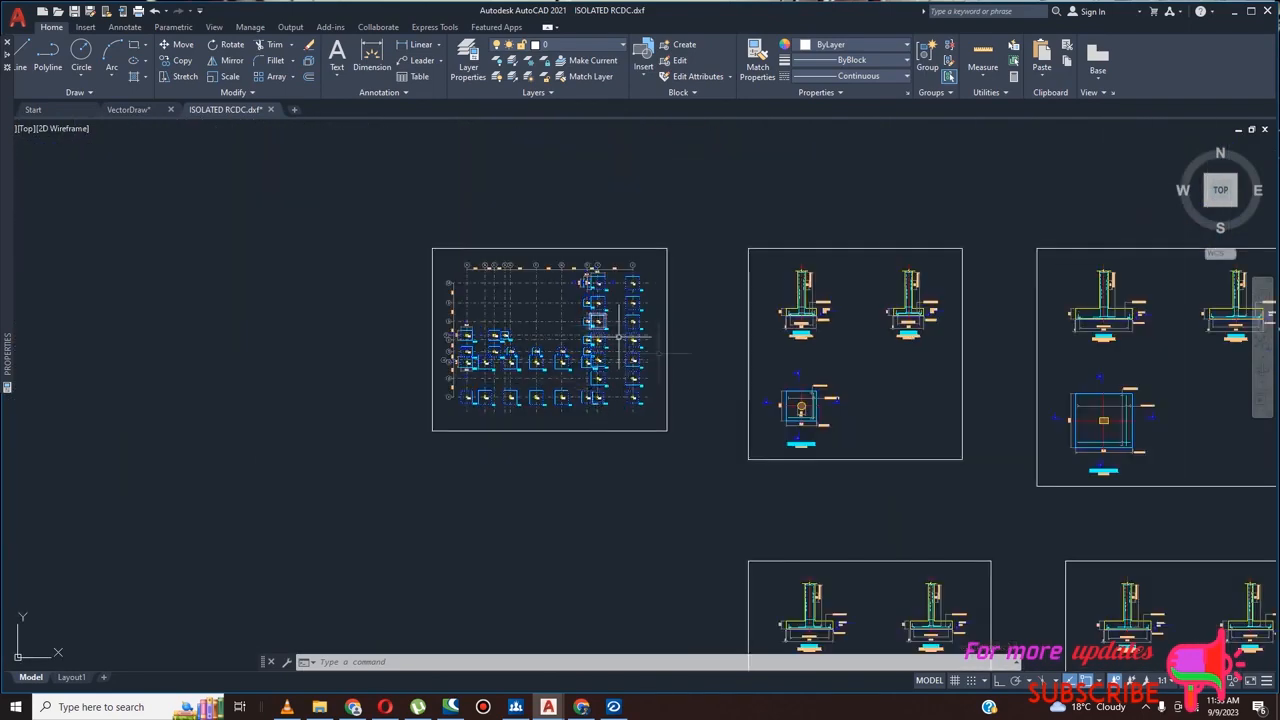
scroll(808, 400, down, 4)
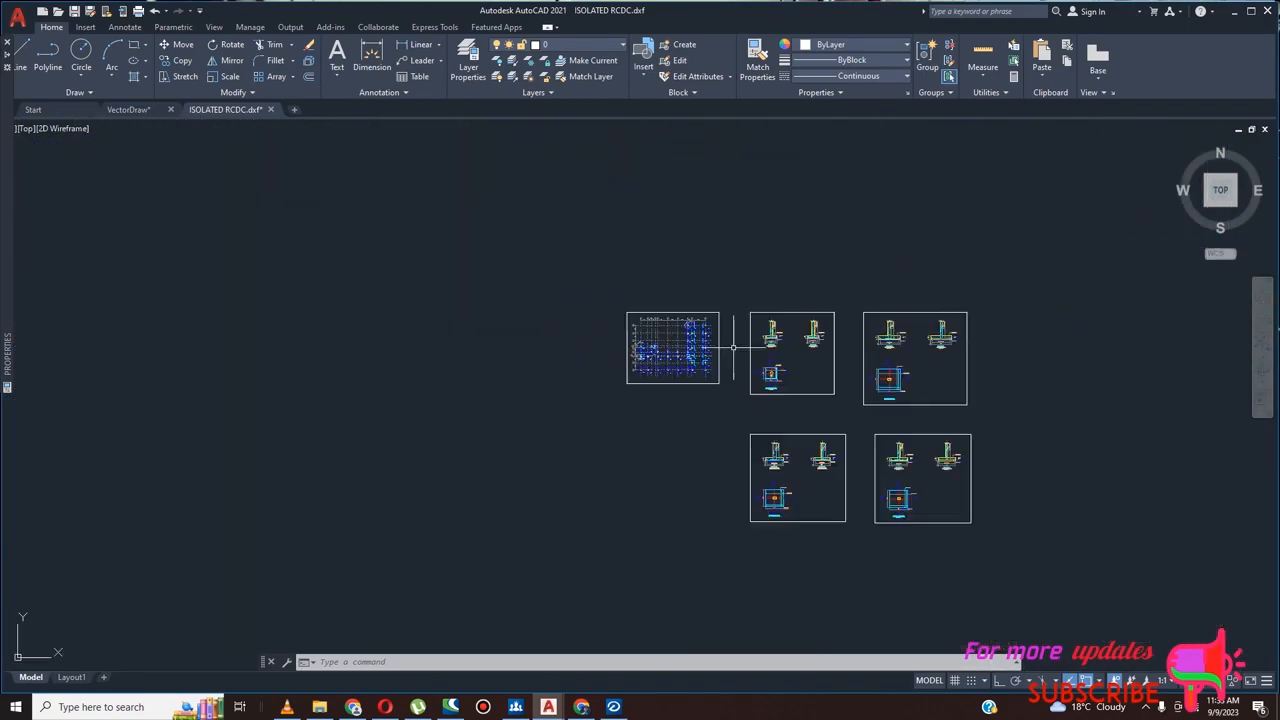
Examine the plan of footing FC2 for its length, width and bottom reinforcement
click(548, 707)
click(731, 346)
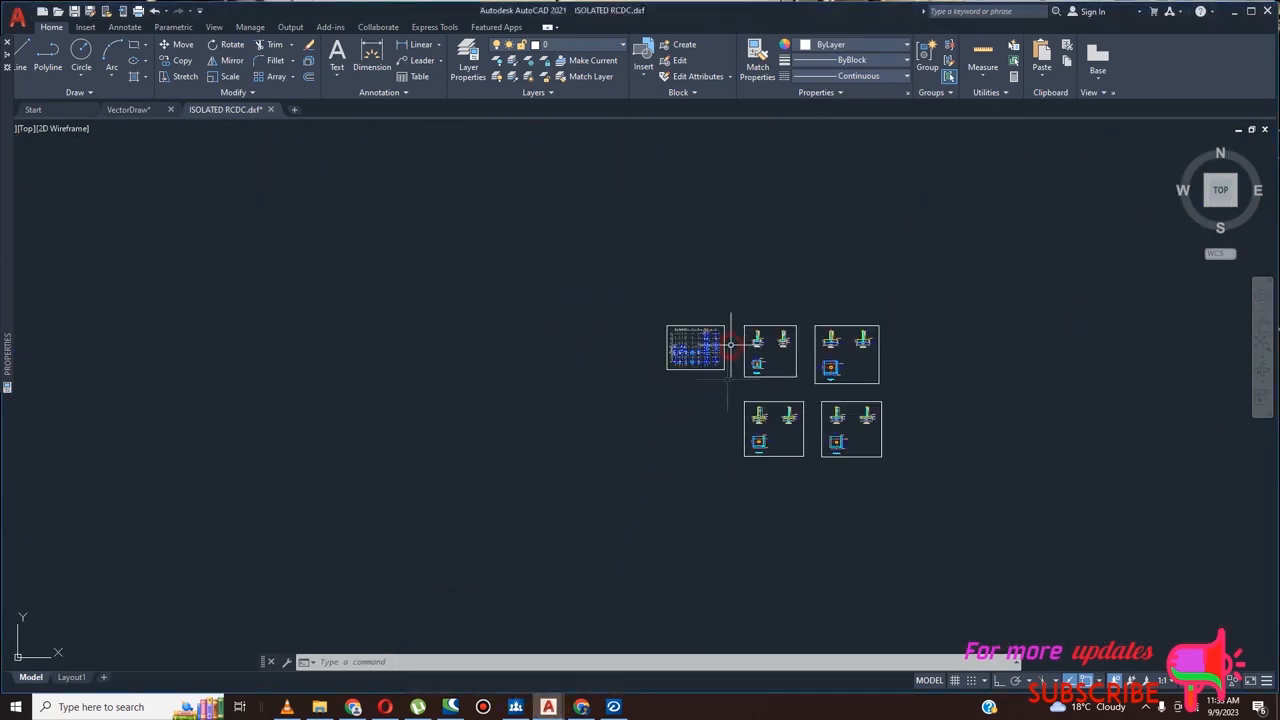
scroll(863, 377, up, 8)
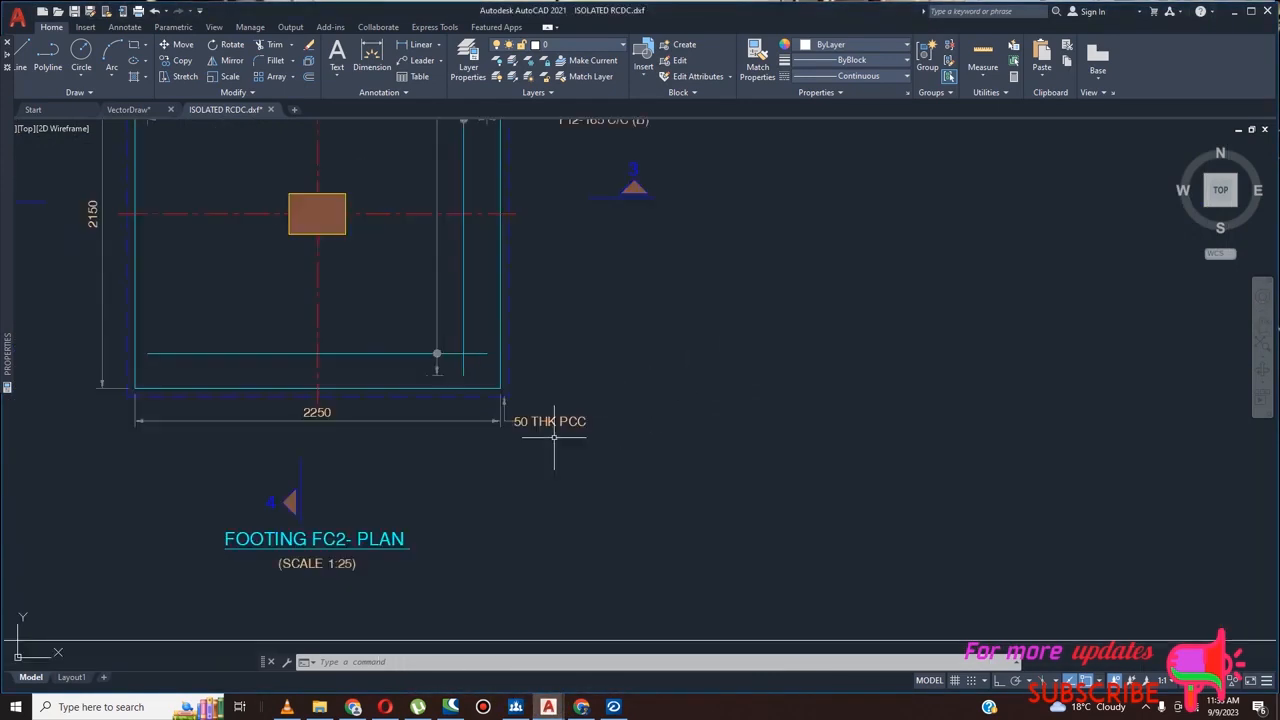
scroll(323, 425, down, 4)
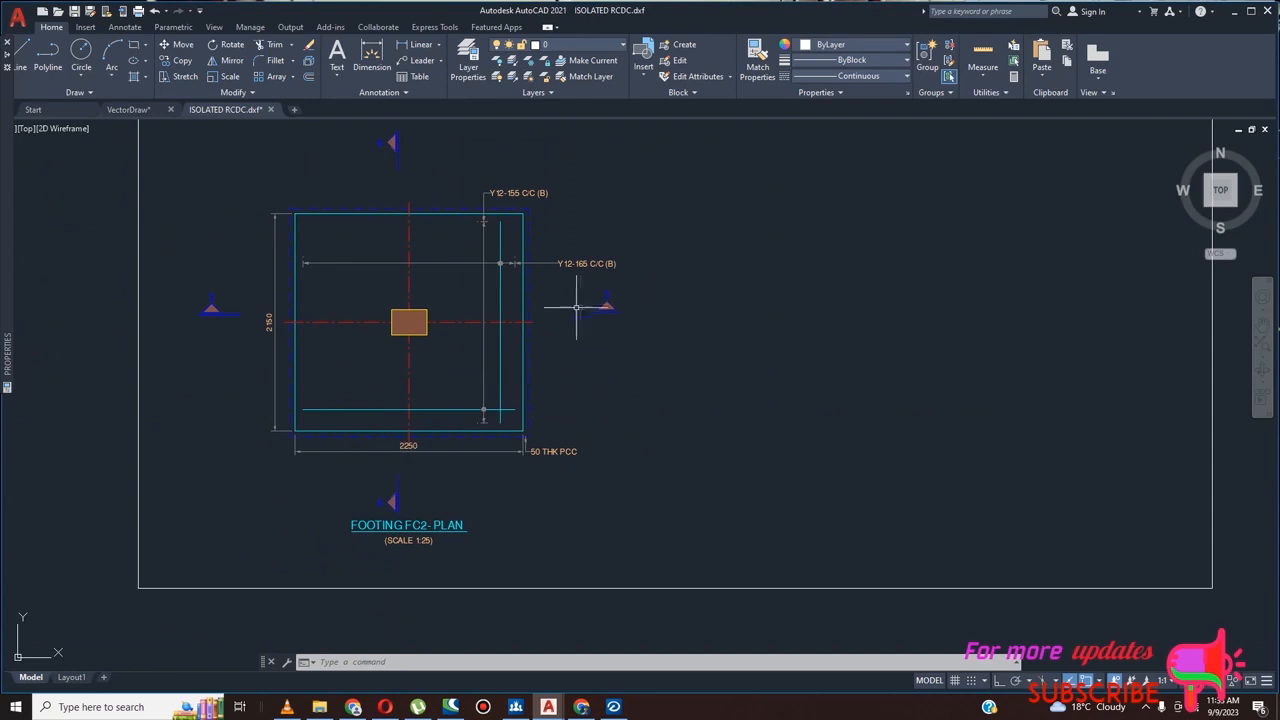
scroll(536, 365, up, 2)
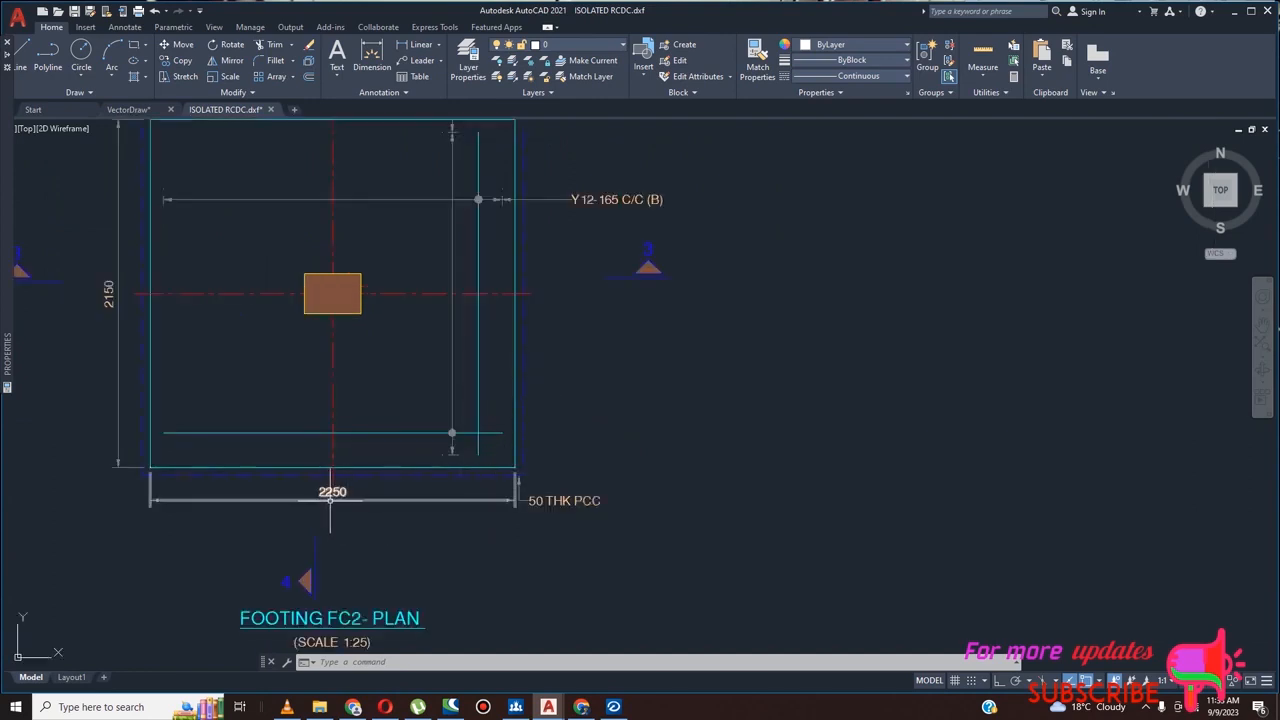
scroll(325, 503, up, 3)
scroll(423, 489, down, 5)
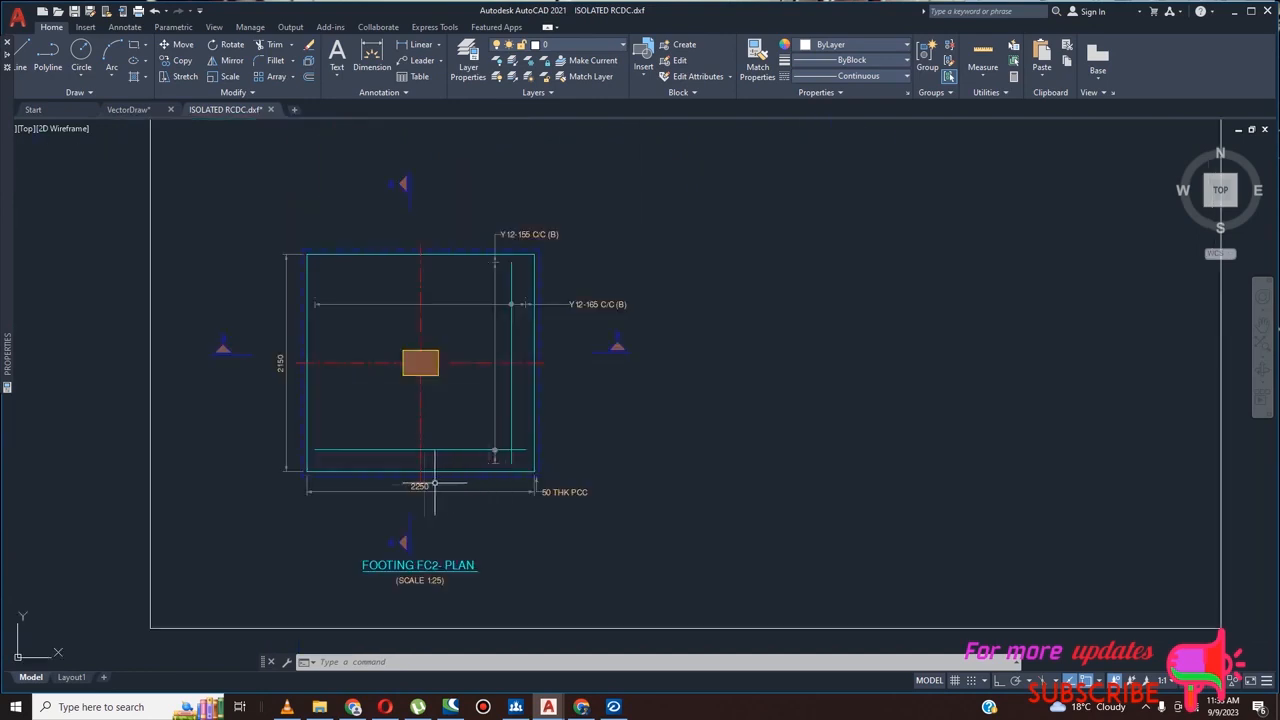
scroll(559, 455, down, 3)
scroll(505, 460, up, 4)
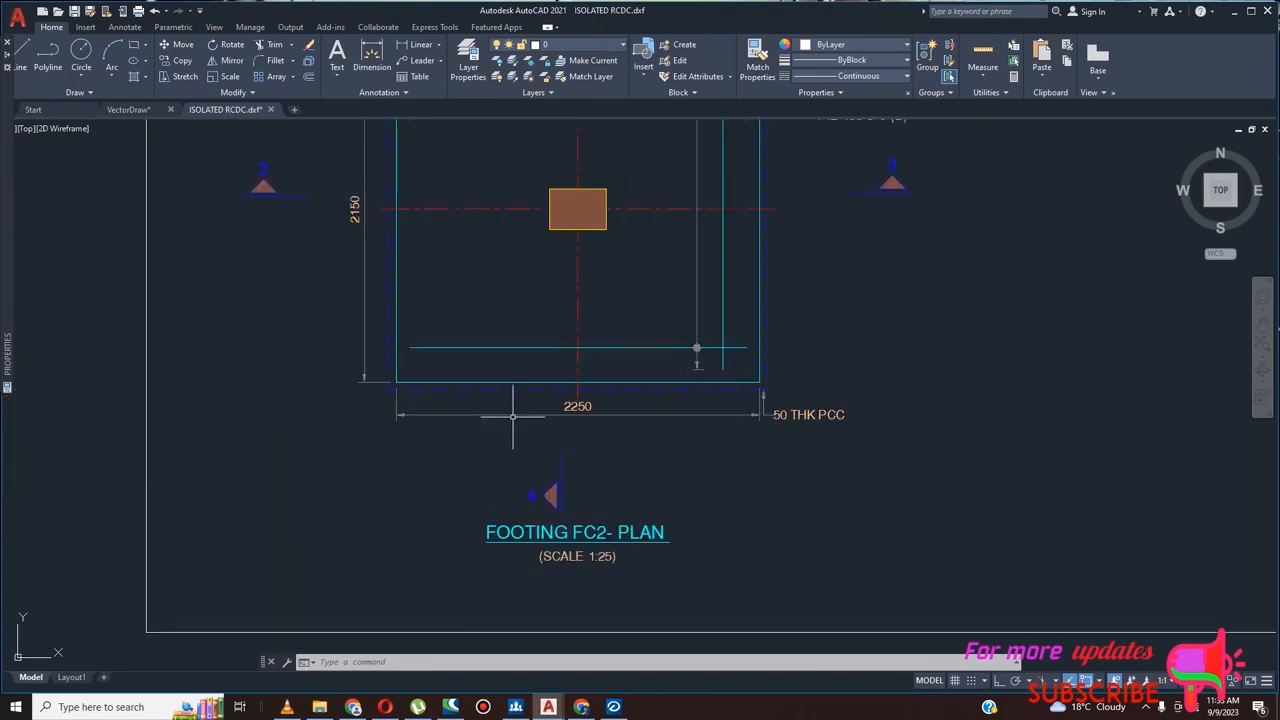
Check the plan dimensions of footings FC1, FC10 and FC24 to see which are square
scroll(603, 279, down, 6)
scroll(266, 258, up, 4)
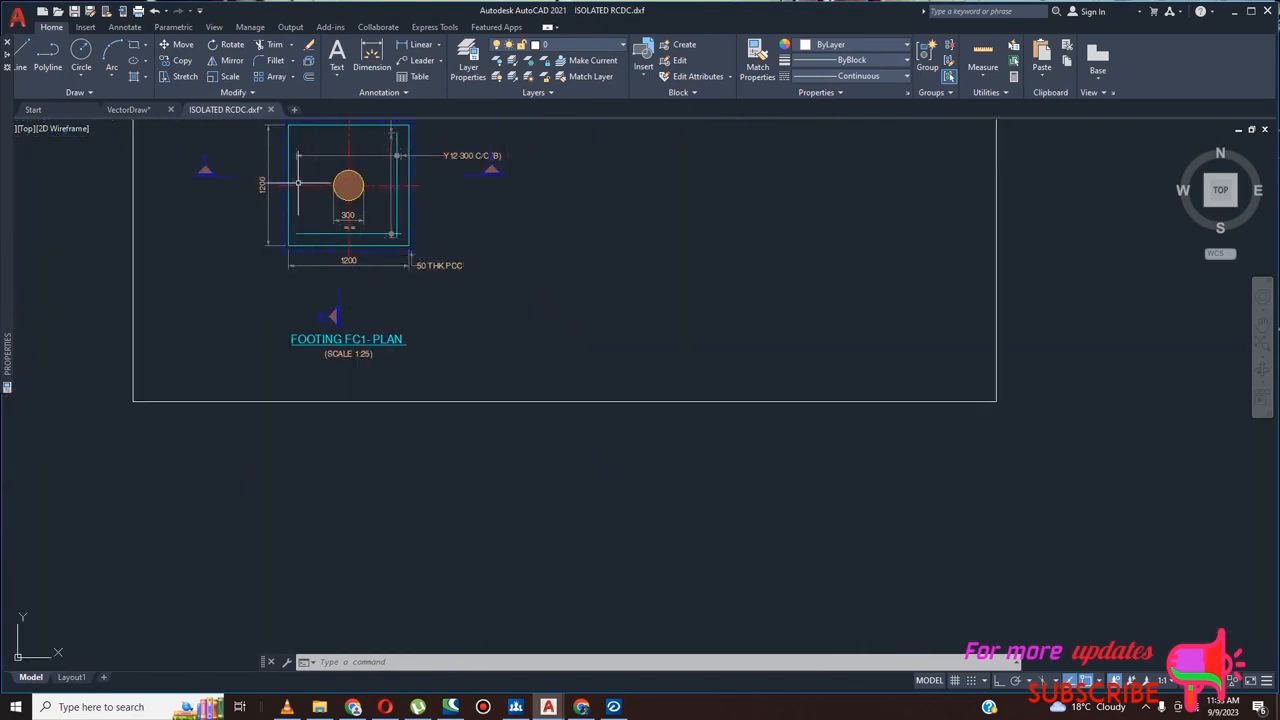
scroll(510, 505, down, 5)
scroll(517, 529, up, 5)
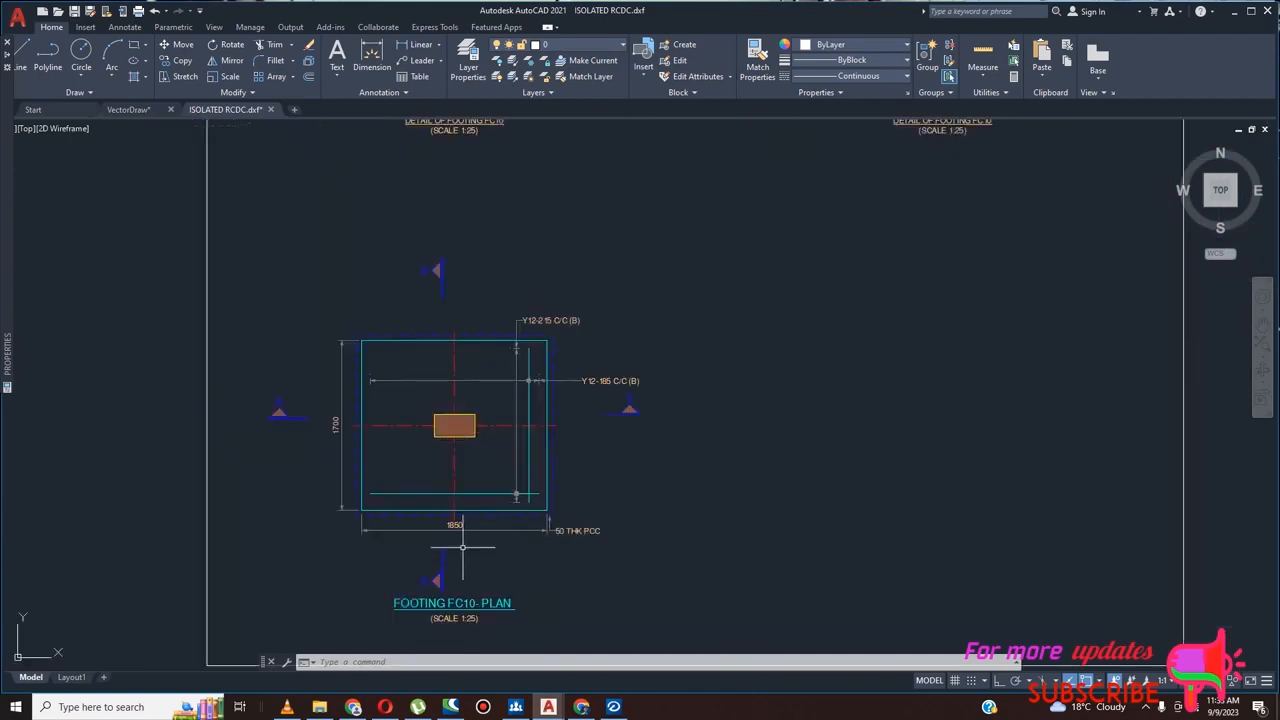
scroll(324, 420, down, 3)
scroll(324, 420, down, 3)
scroll(934, 451, up, 6)
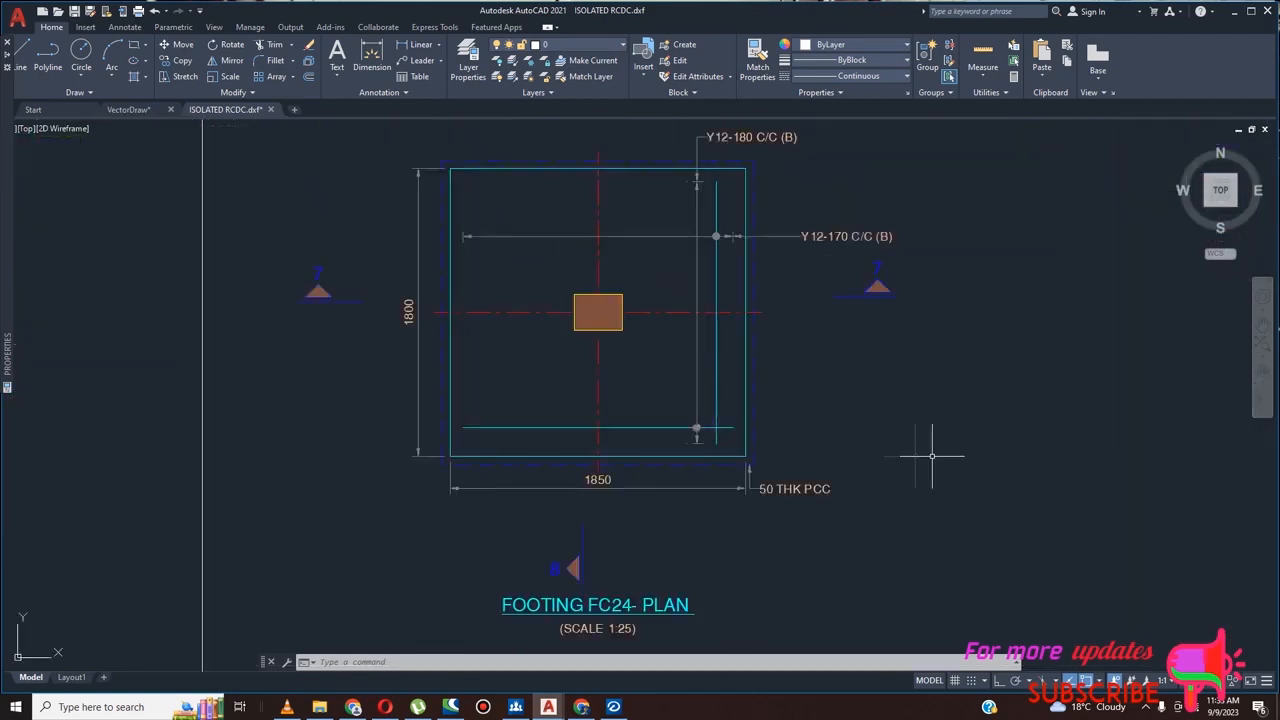
scroll(625, 457, down, 7)
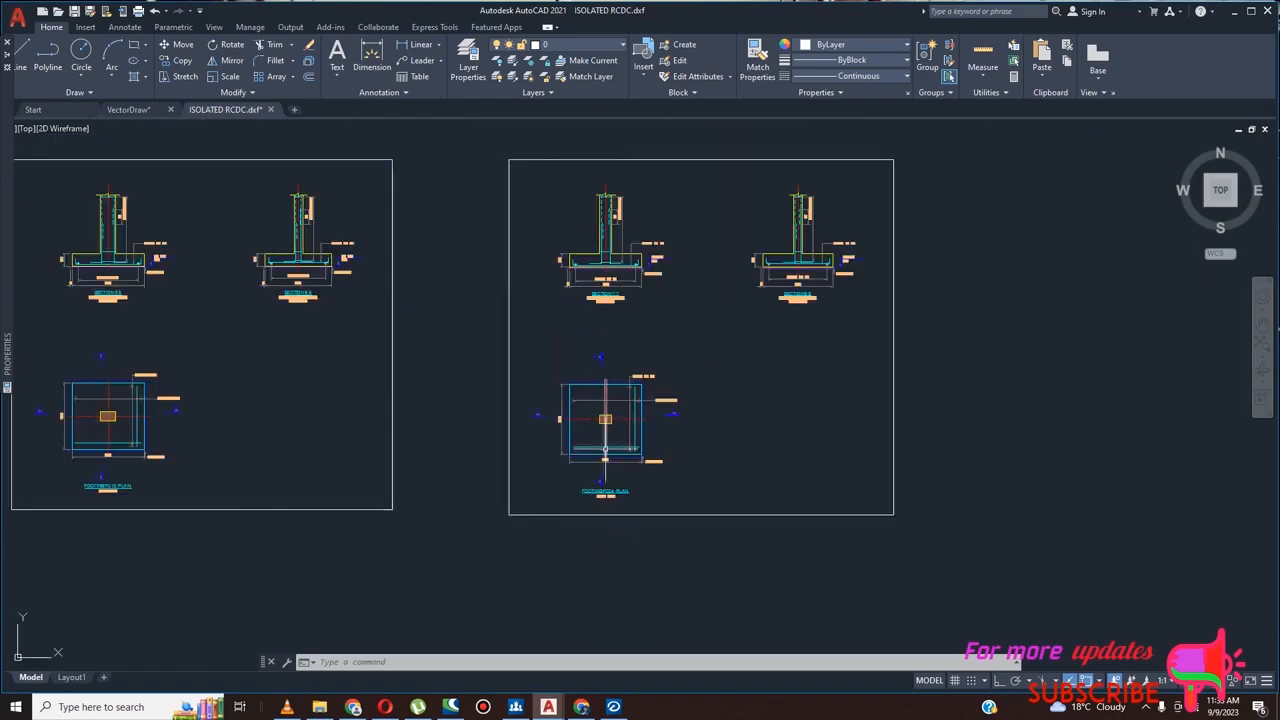
Recheck the length and width in the FC2 plan against the other footing sheets
scroll(616, 178, up, 6)
scroll(529, 323, down, 8)
scroll(545, 378, up, 10)
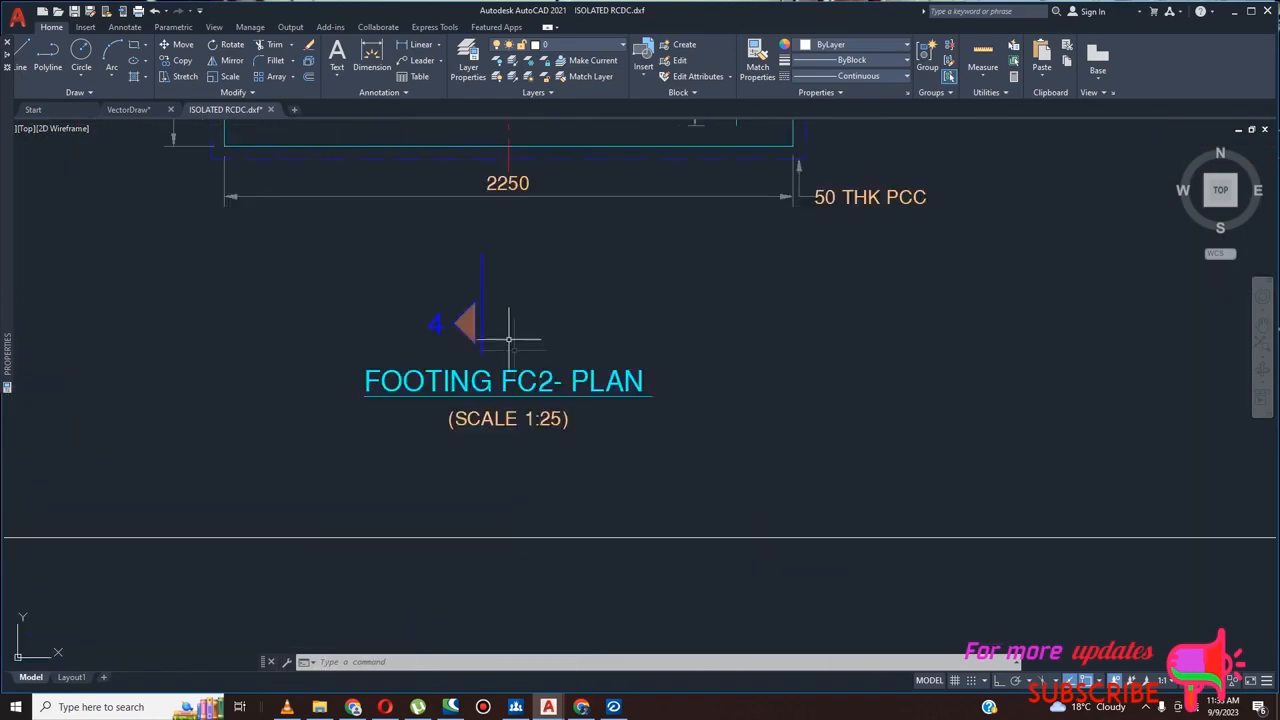
scroll(566, 368, down, 4)
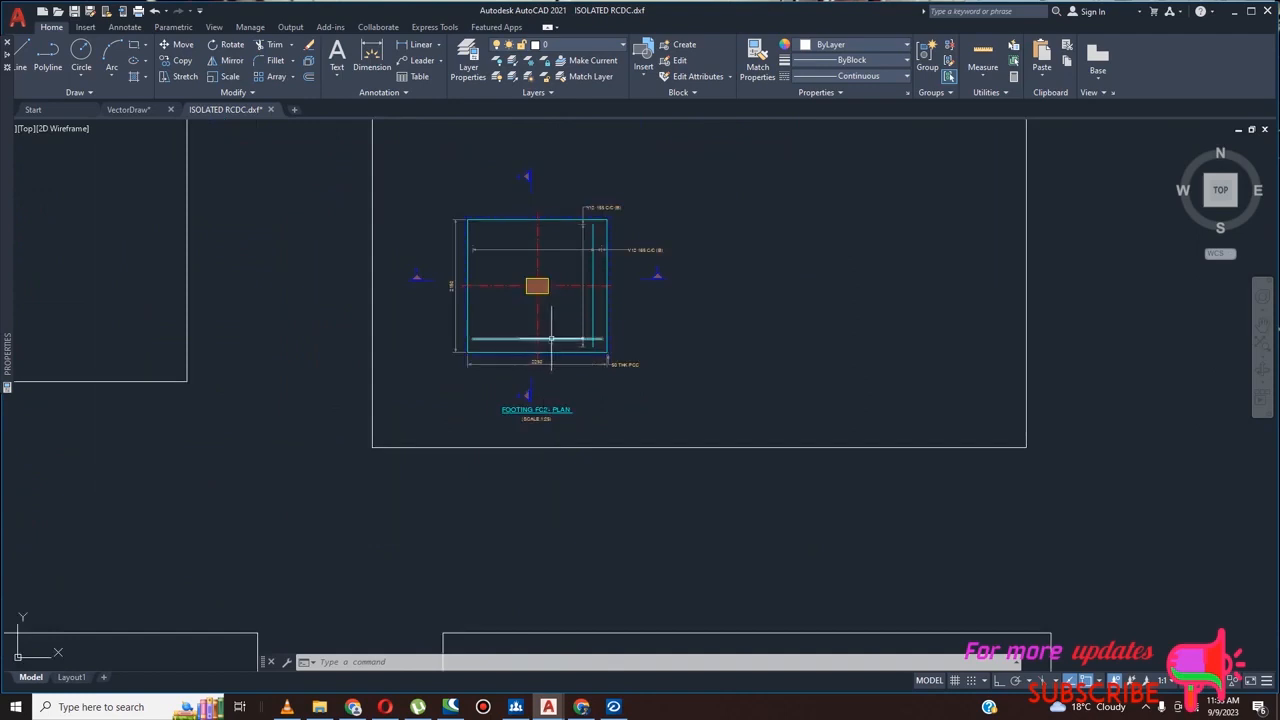
scroll(593, 375, down, 2)
scroll(530, 320, up, 8)
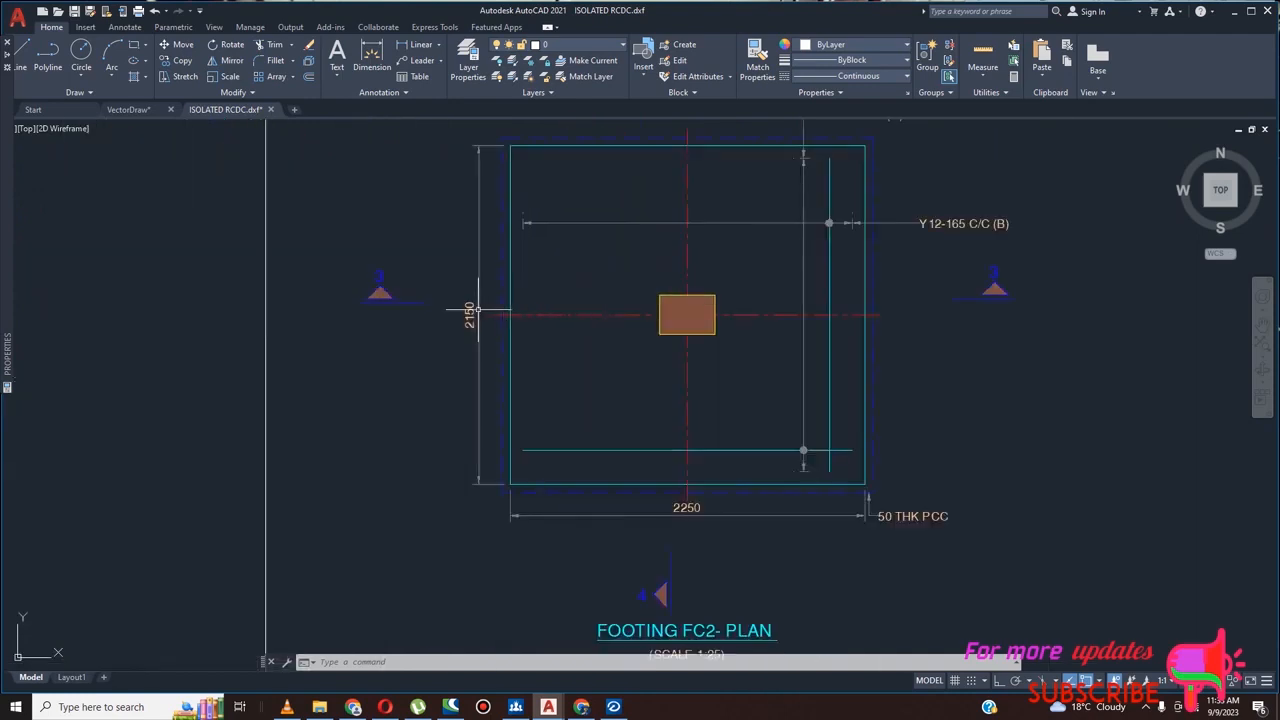
scroll(511, 325, down, 12)
scroll(512, 325, up, 8)
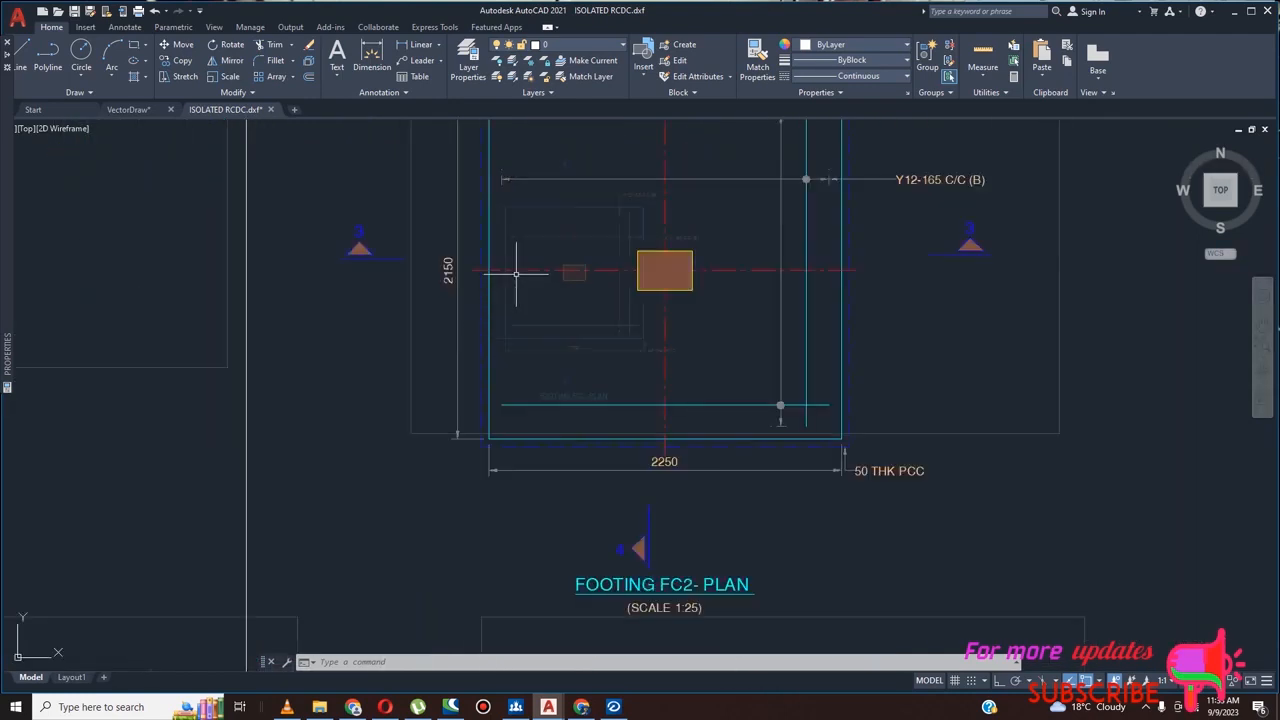
scroll(520, 285, down, 8)
Switch to STAAD RCDC and show the footing design table with the sizes of all footing groups
click(611, 705)
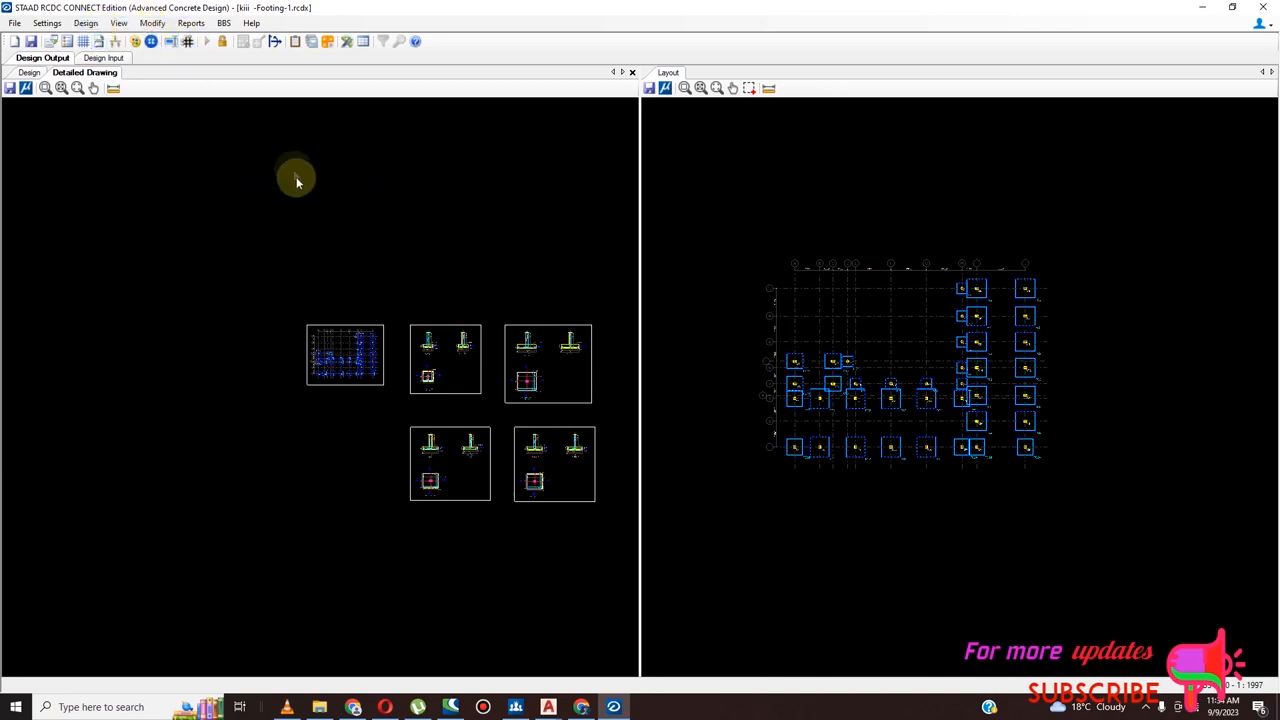
click(30, 74)
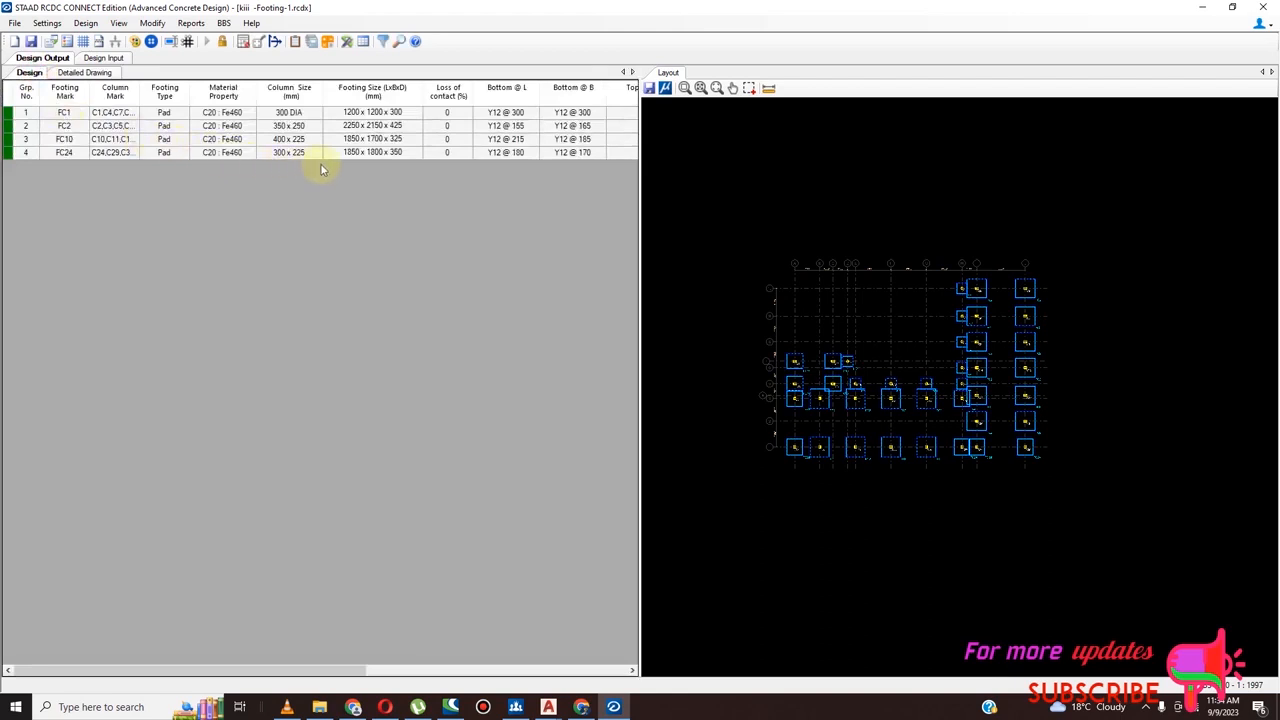
click(372, 91)
right_click(370, 103)
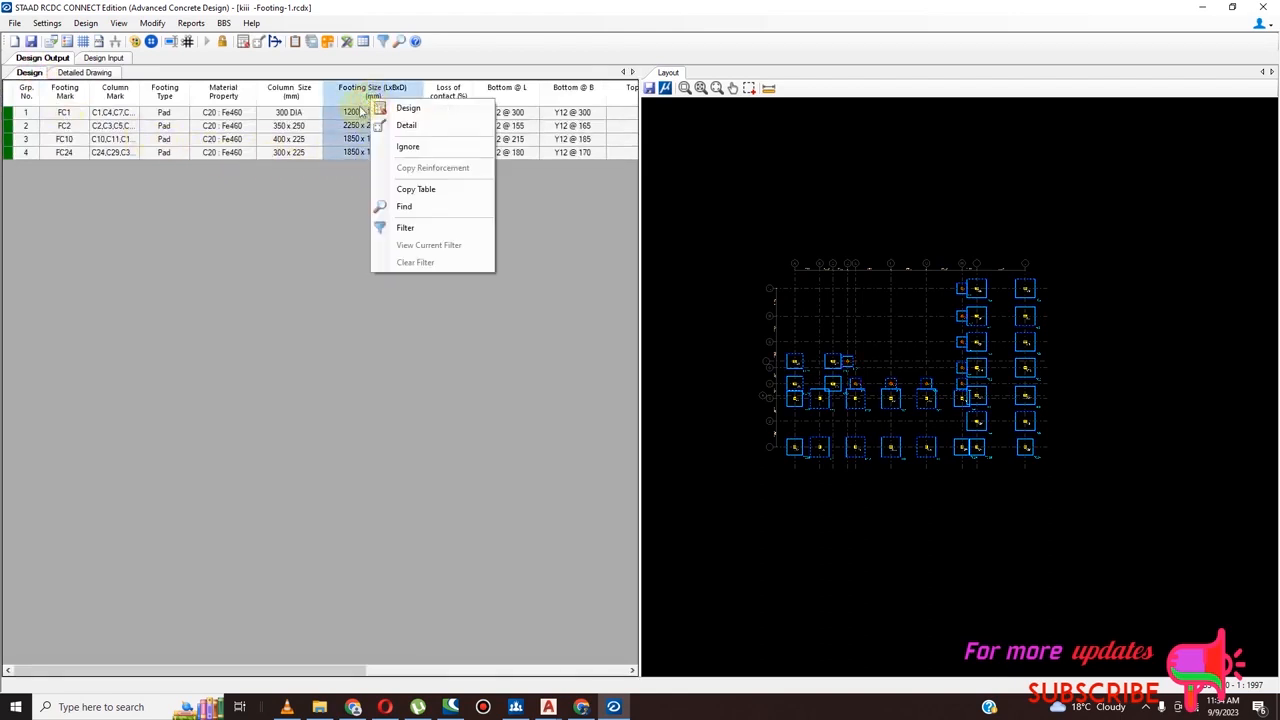
Open the design data of footing FC1 to review its geometry and bottom steel, and close it without changes
click(352, 112)
right_click(352, 112)
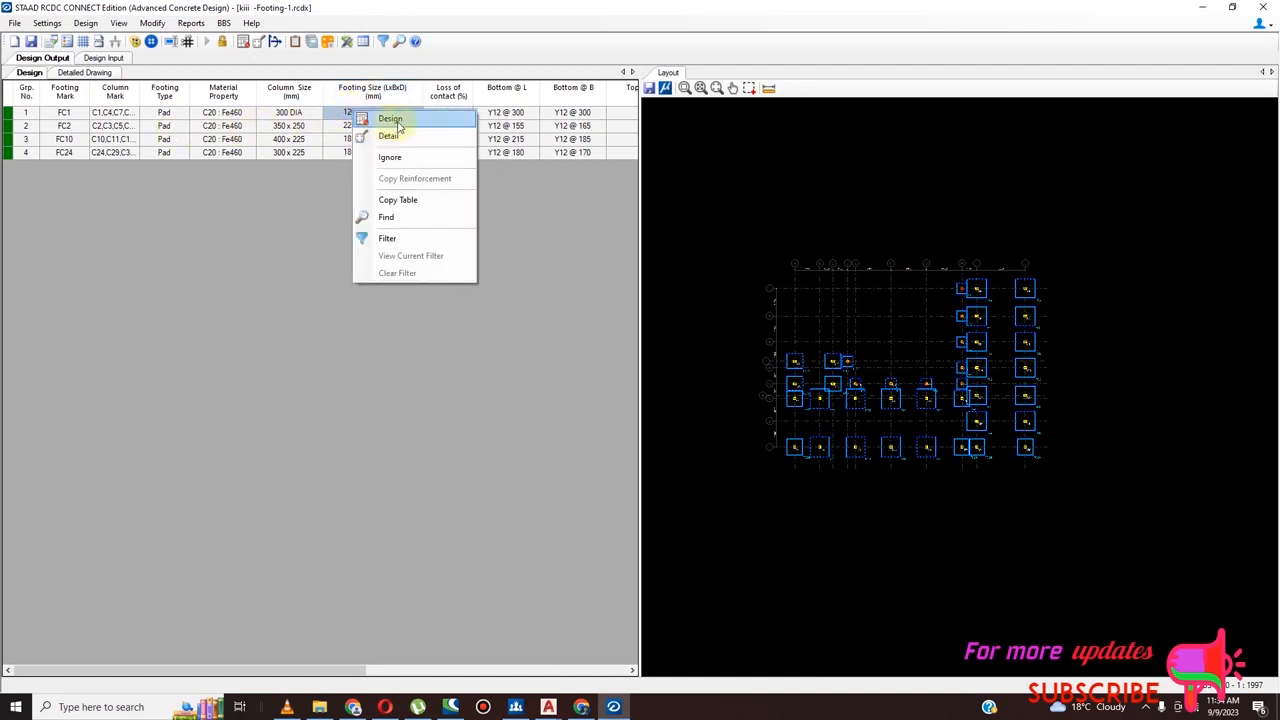
click(392, 120)
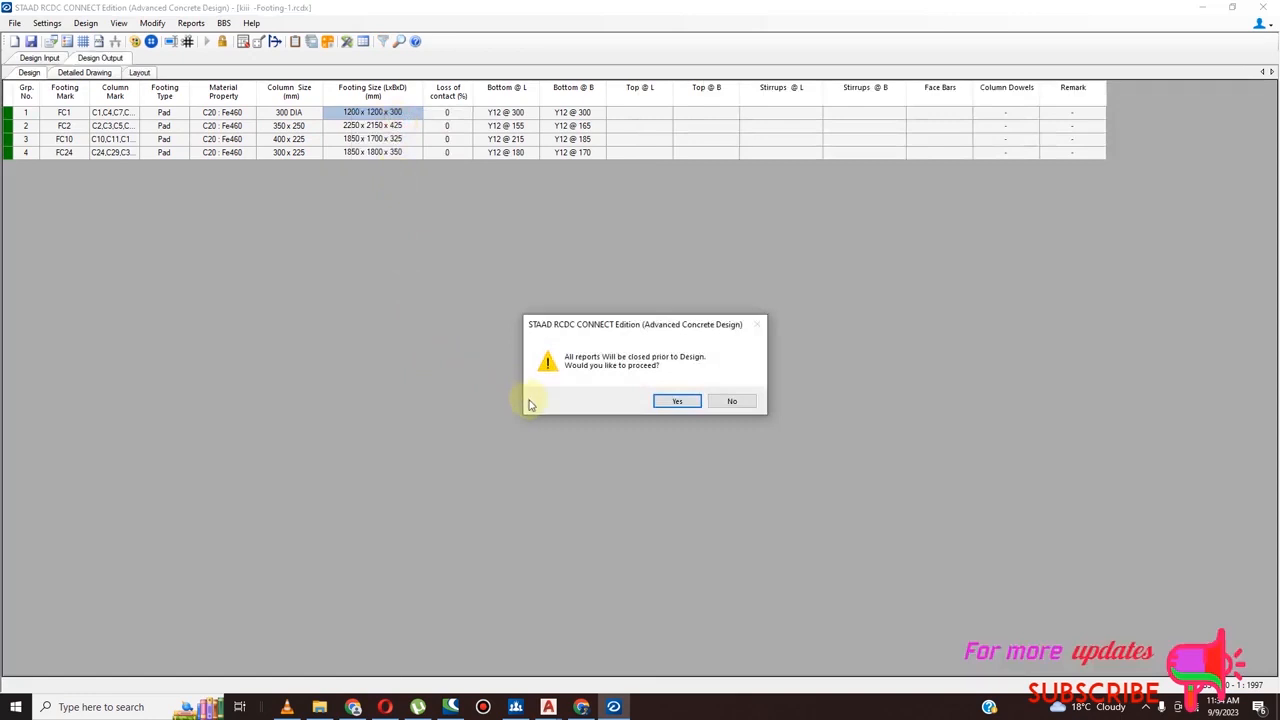
click(677, 401)
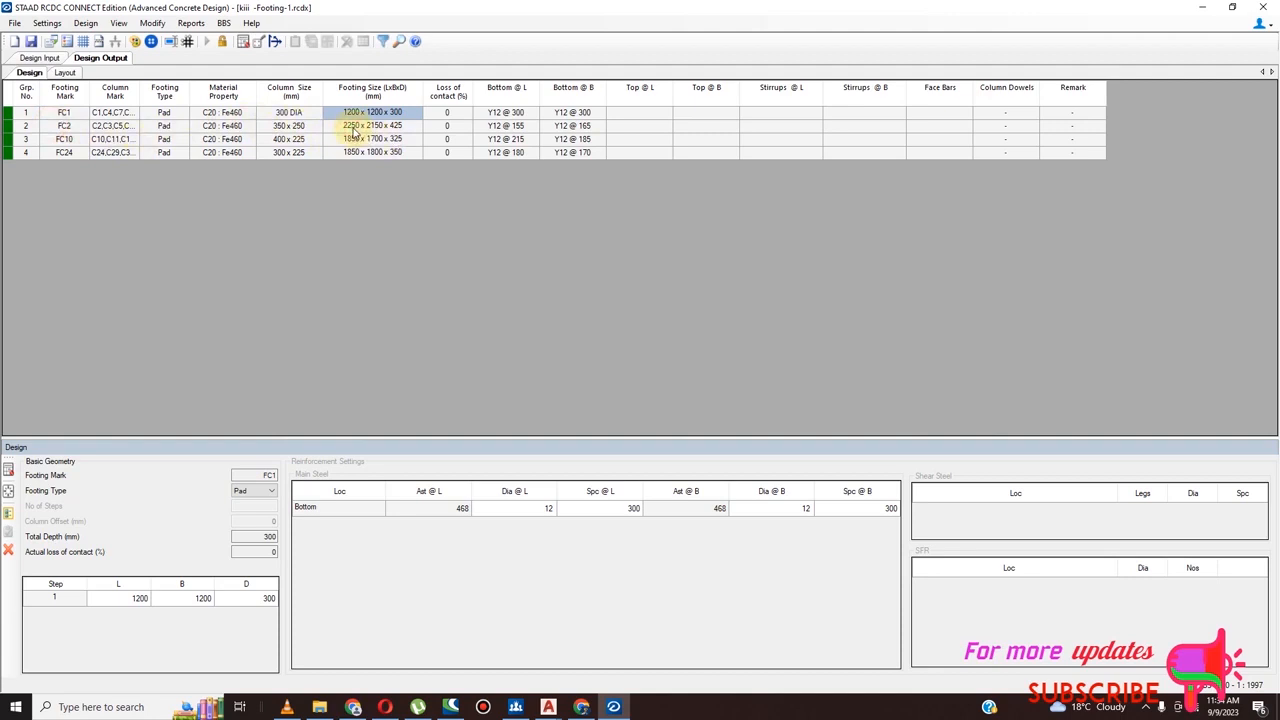
click(9, 550)
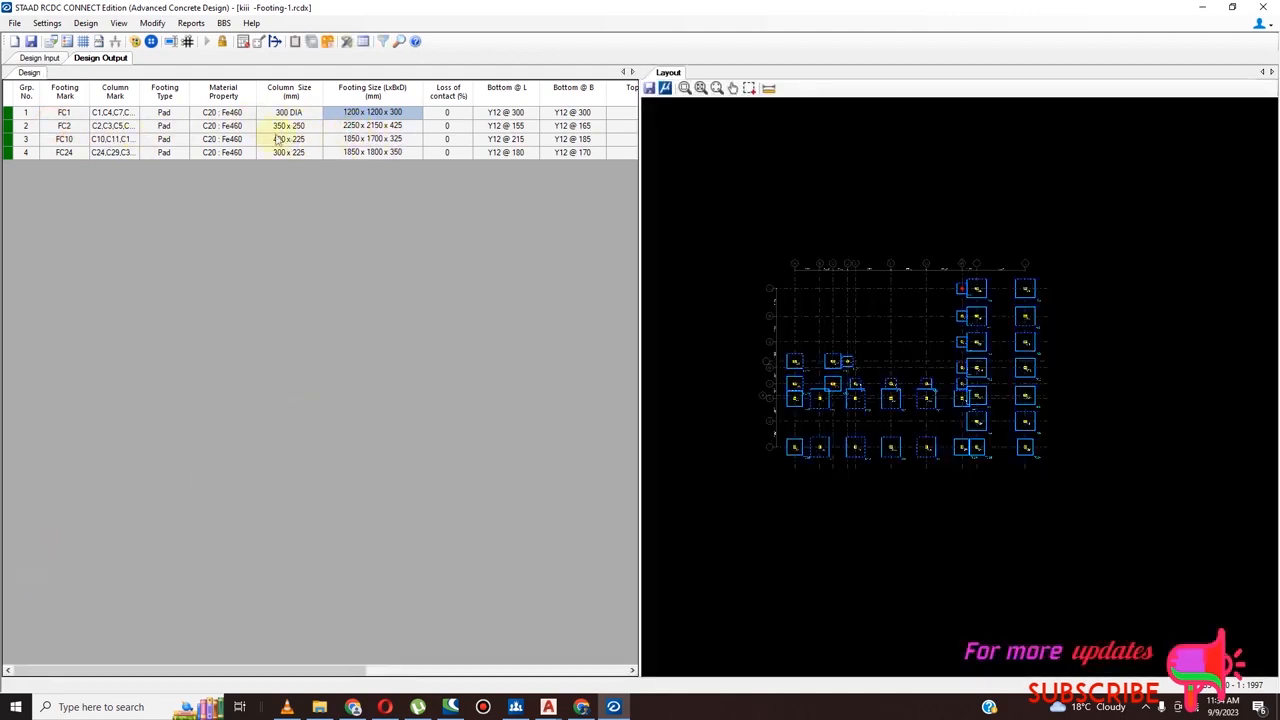
Set the width B of footing FC2 to 2250 mm in its design data and redesign the footing
click(350, 127)
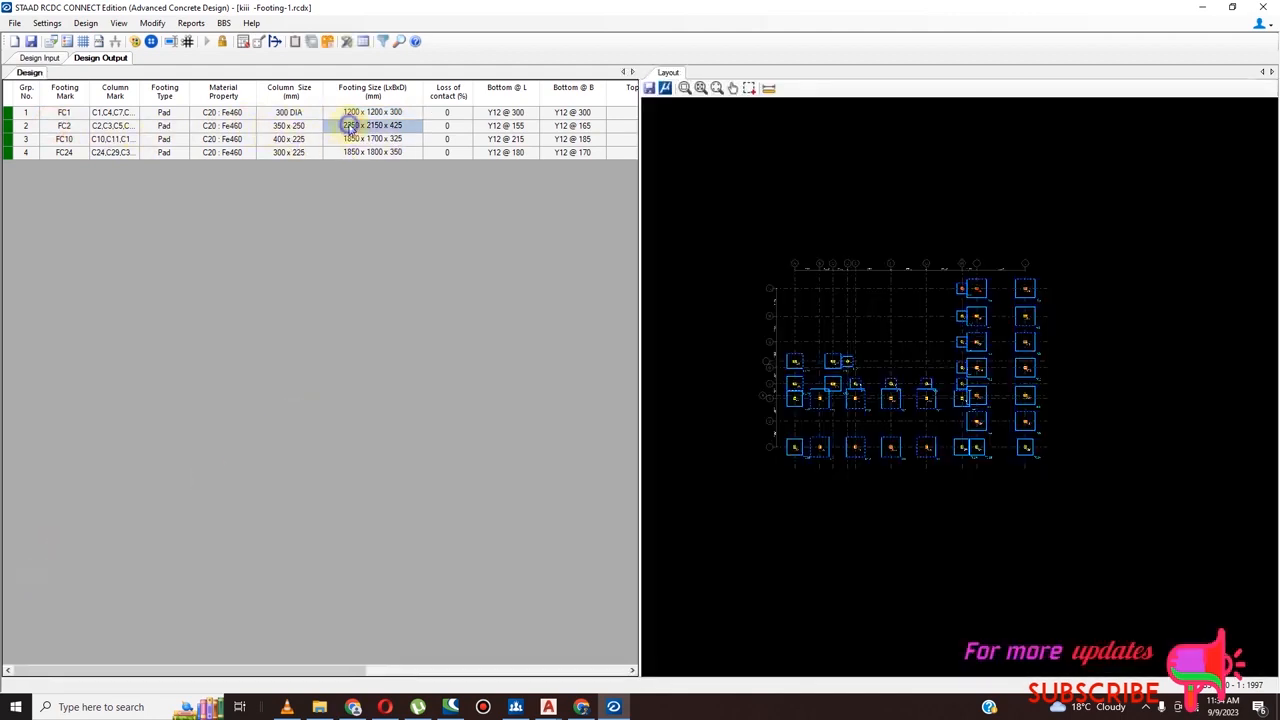
right_click(350, 127)
click(388, 134)
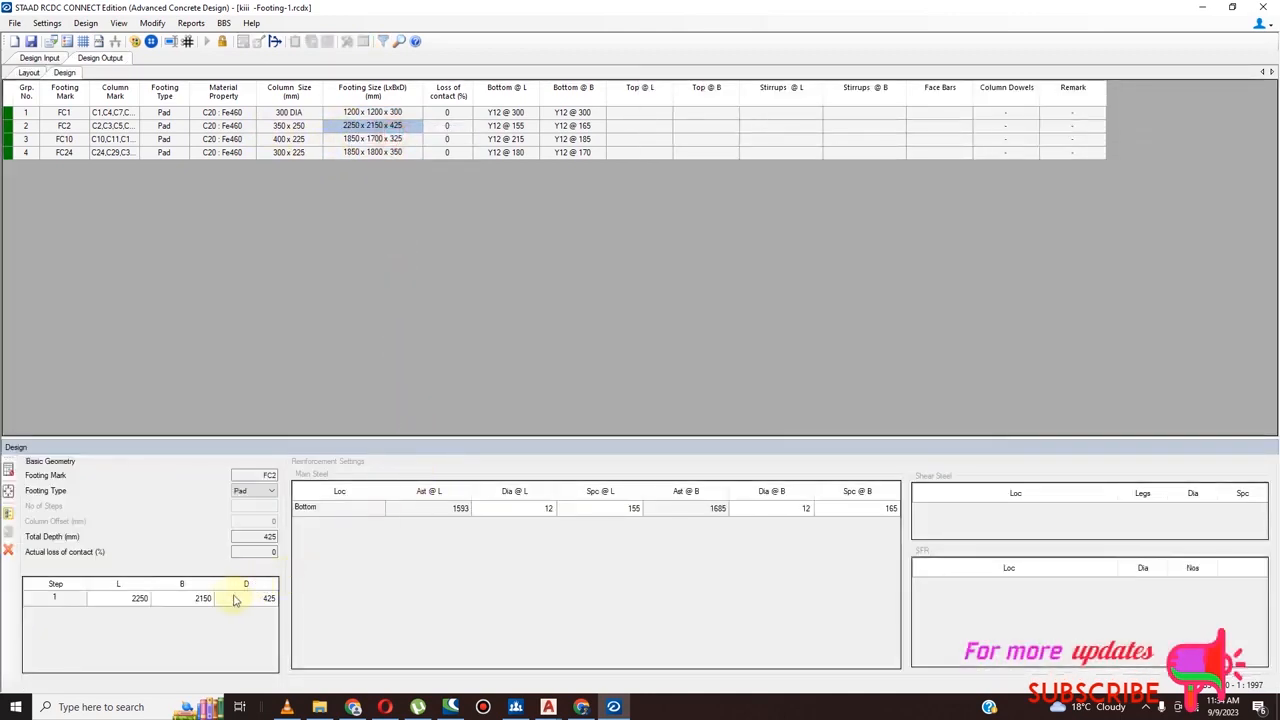
click(204, 598)
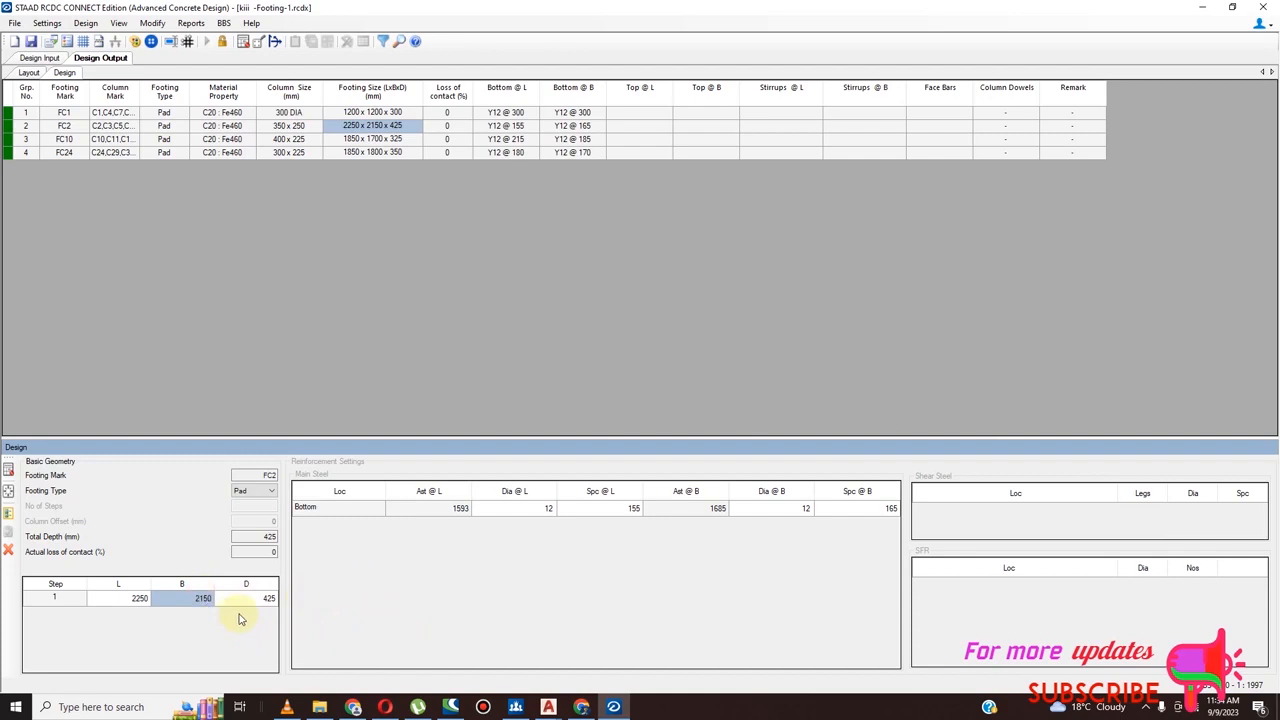
double_click(204, 604)
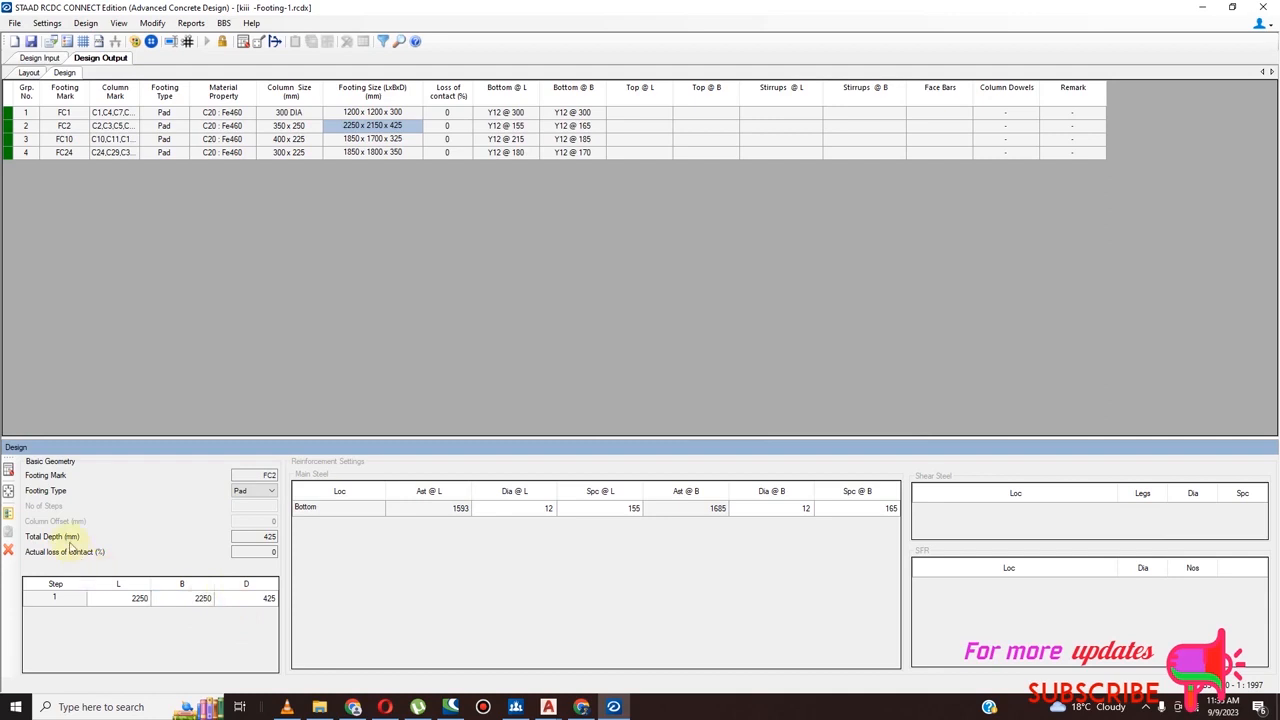
click(9, 471)
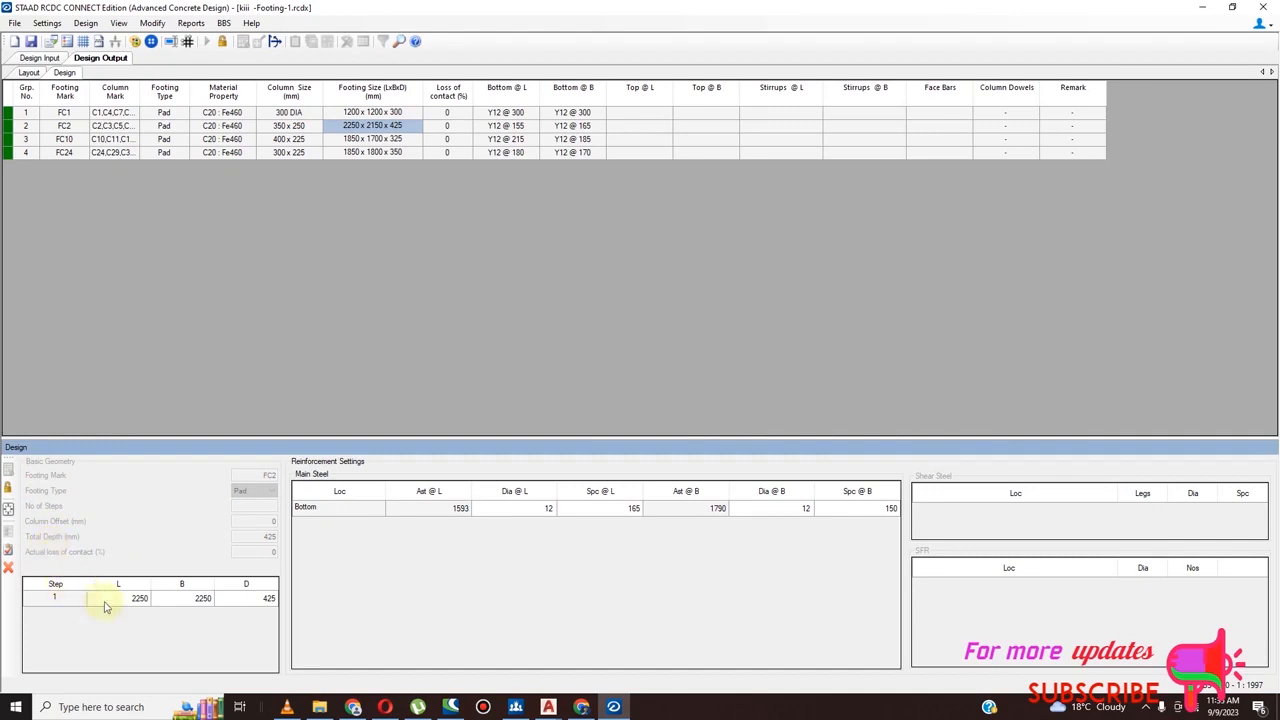
click(195, 602)
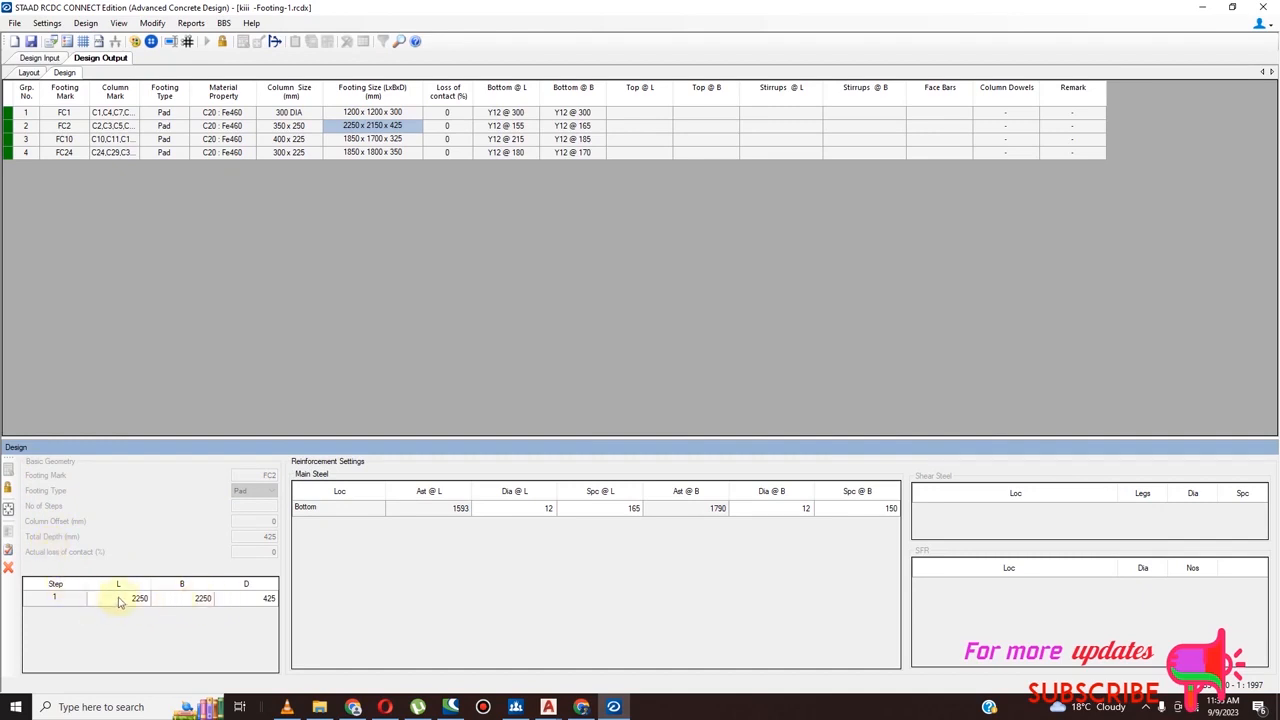
click(9, 488)
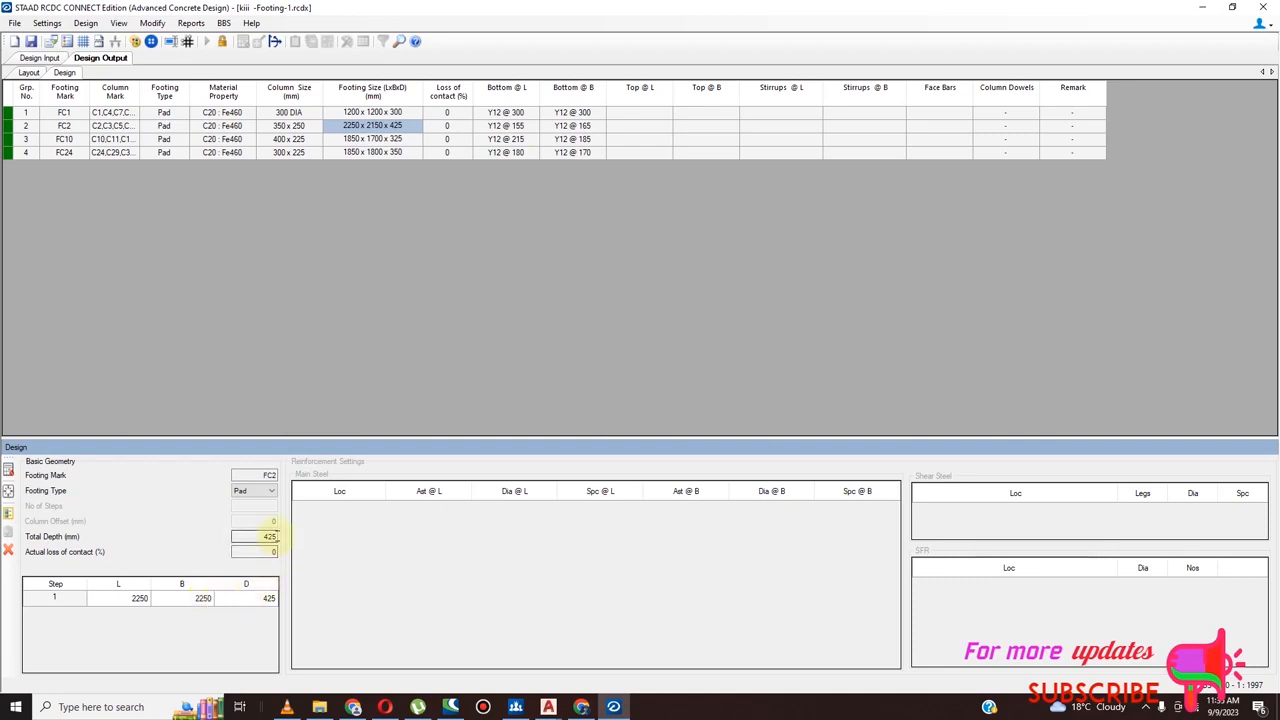
double_click(272, 537)
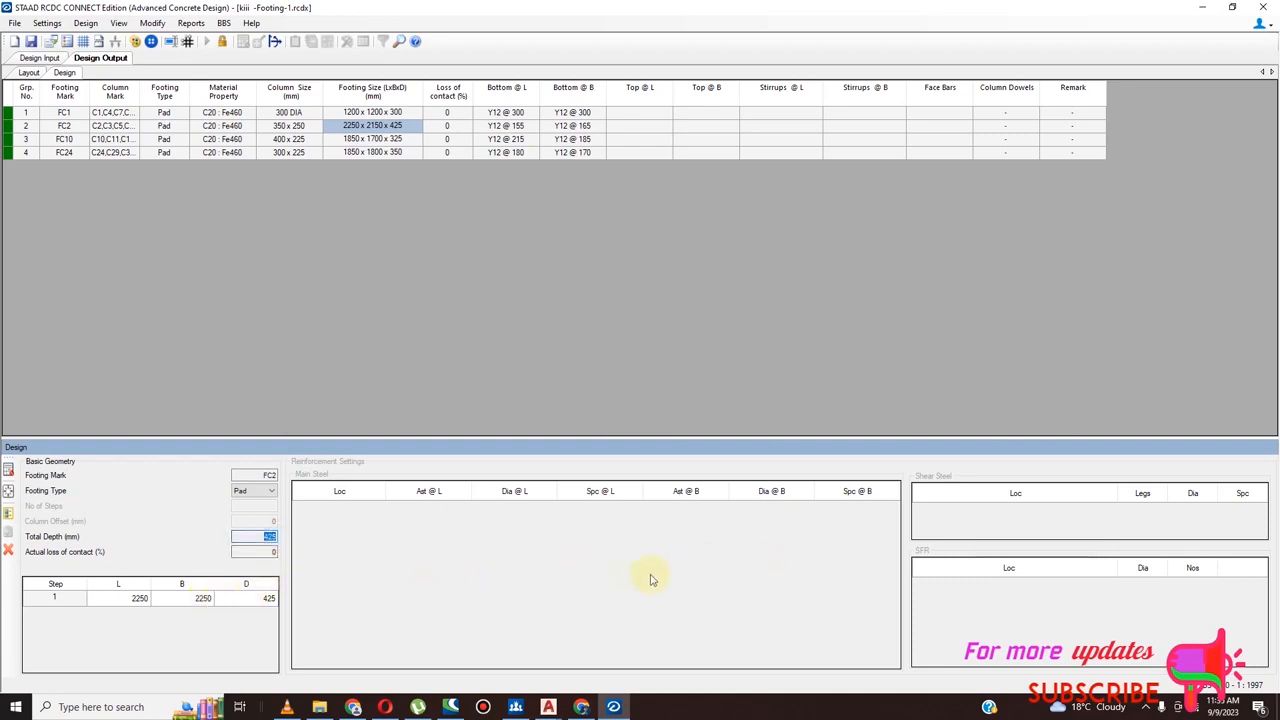
click(9, 469)
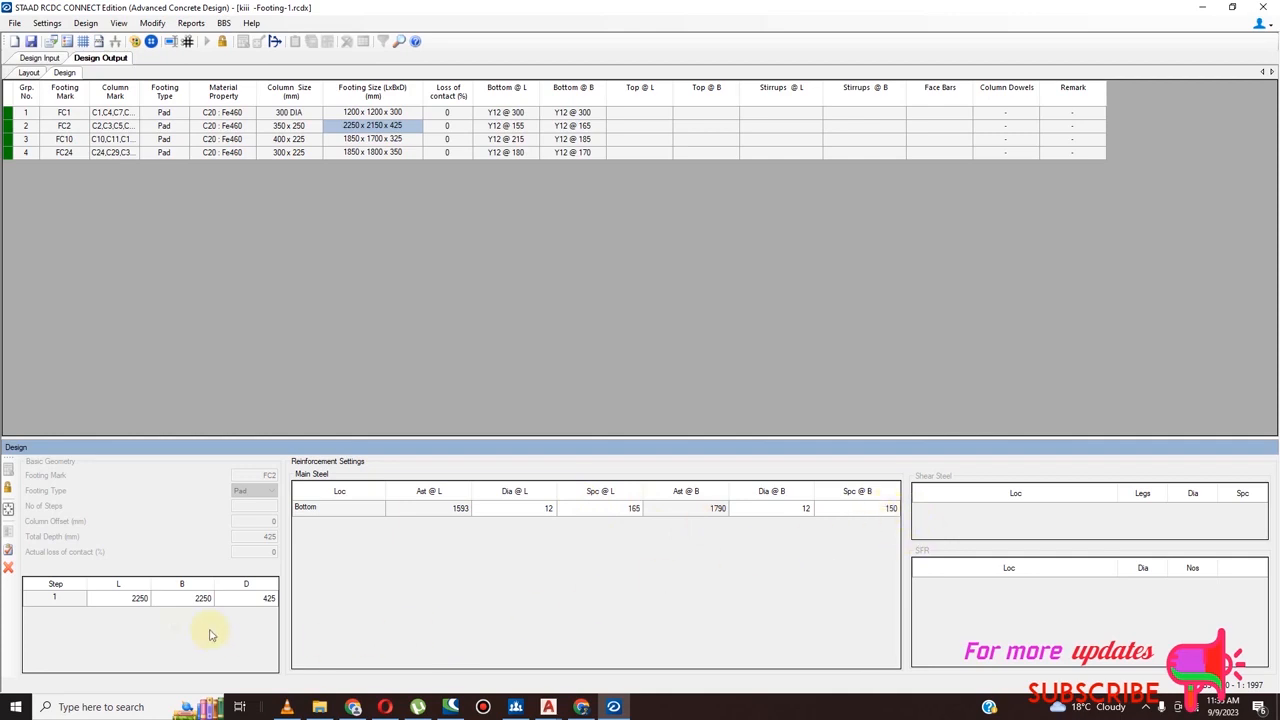
Unlock the geometry of footing FC2 and set its depth D to 450 mm
click(9, 489)
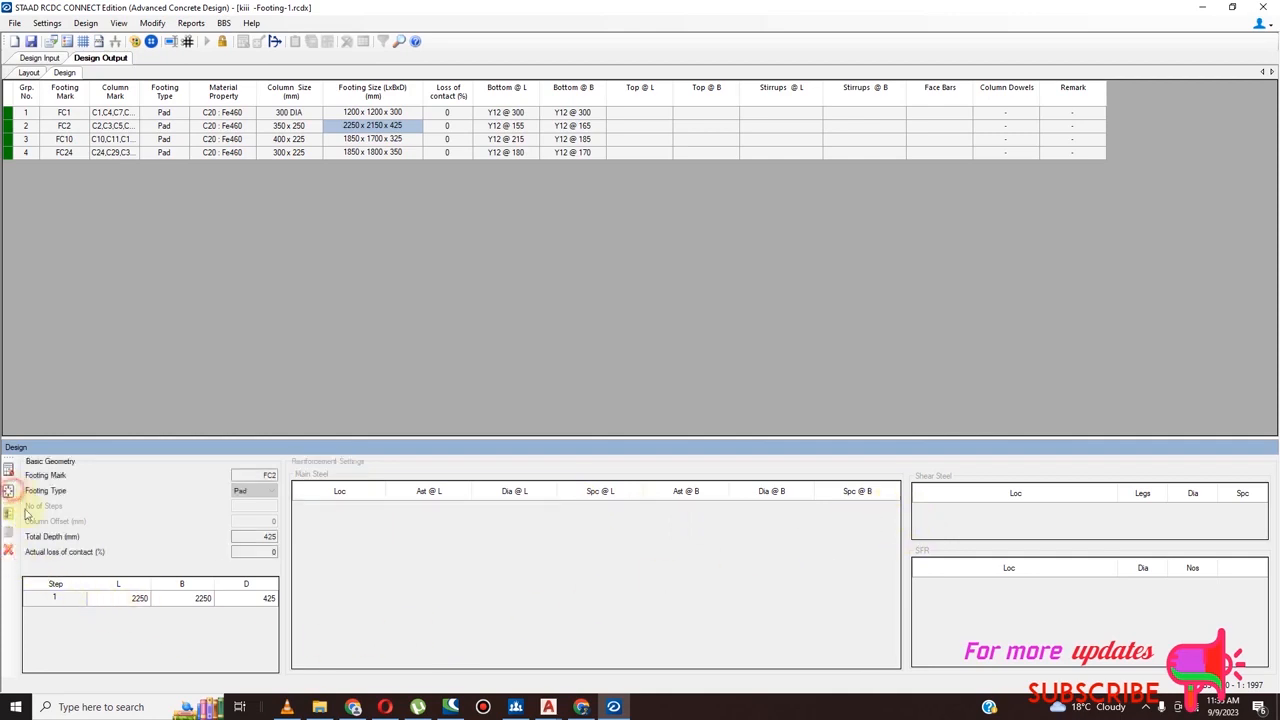
double_click(268, 537)
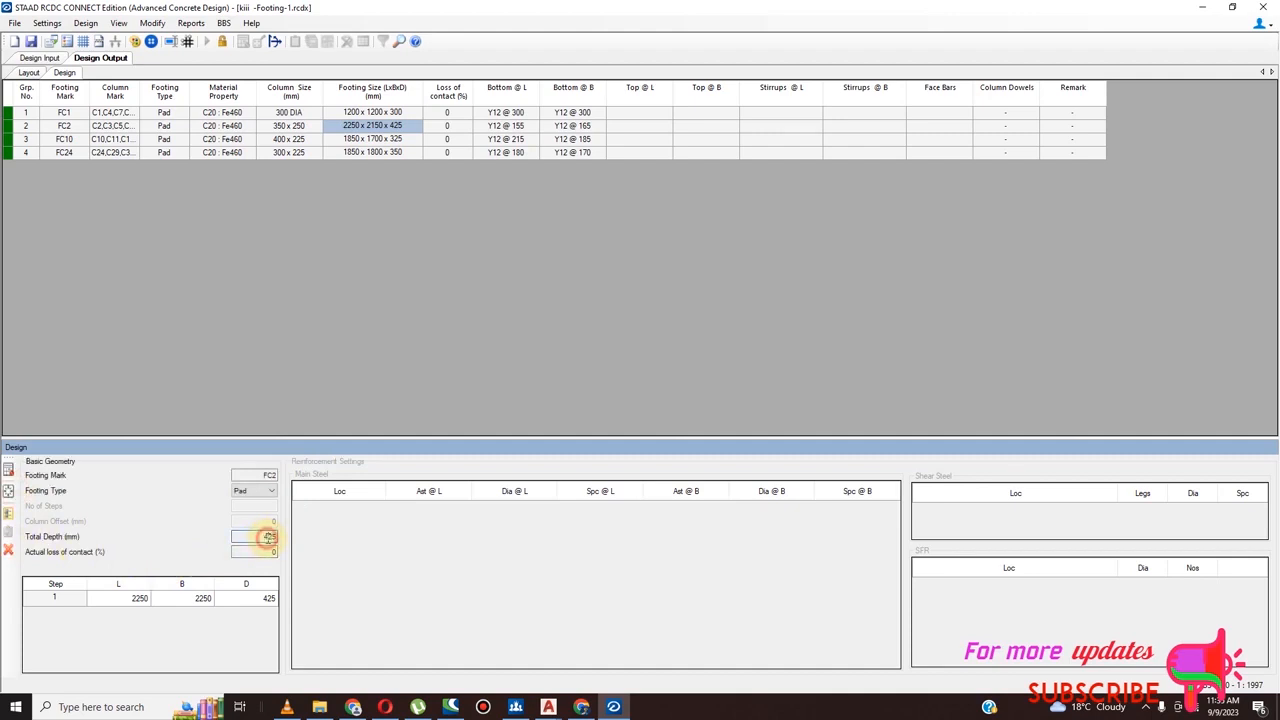
click(270, 597)
click(272, 597)
text(450)
Set the width B and length L of footing FC2 to 2200 mm each and redesign the footing
click(208, 600)
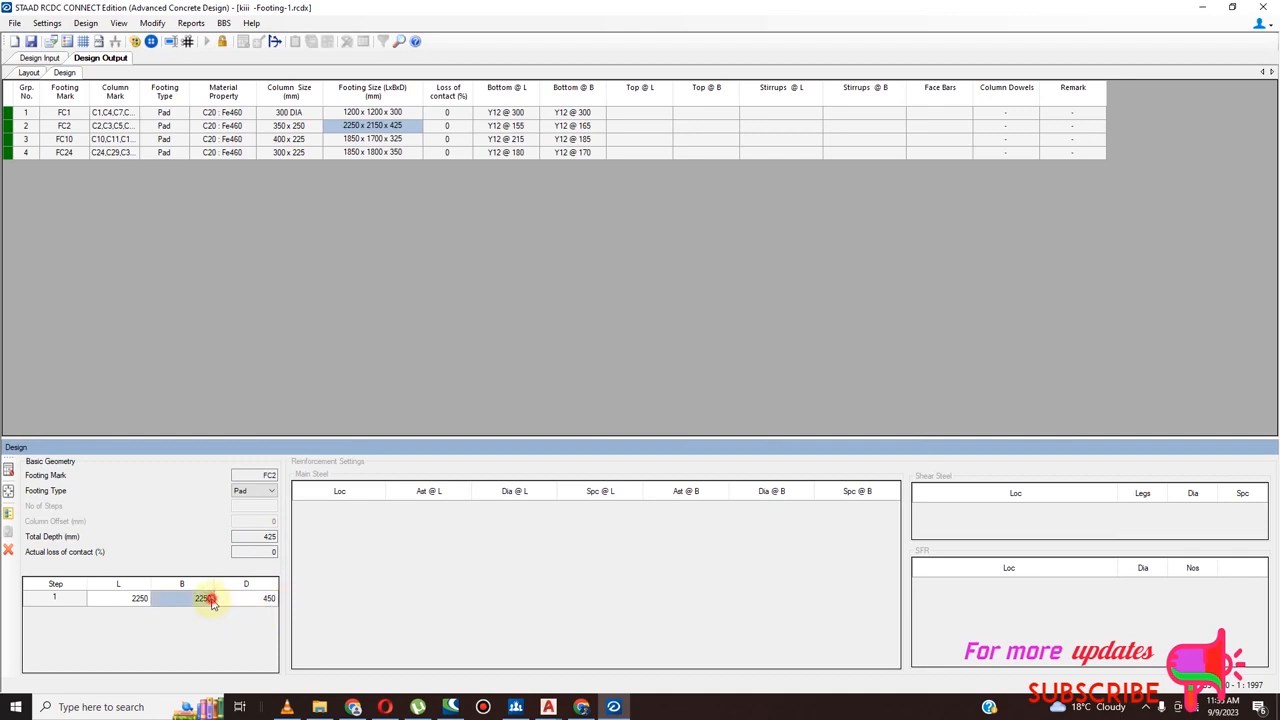
text(2200)
click(143, 598)
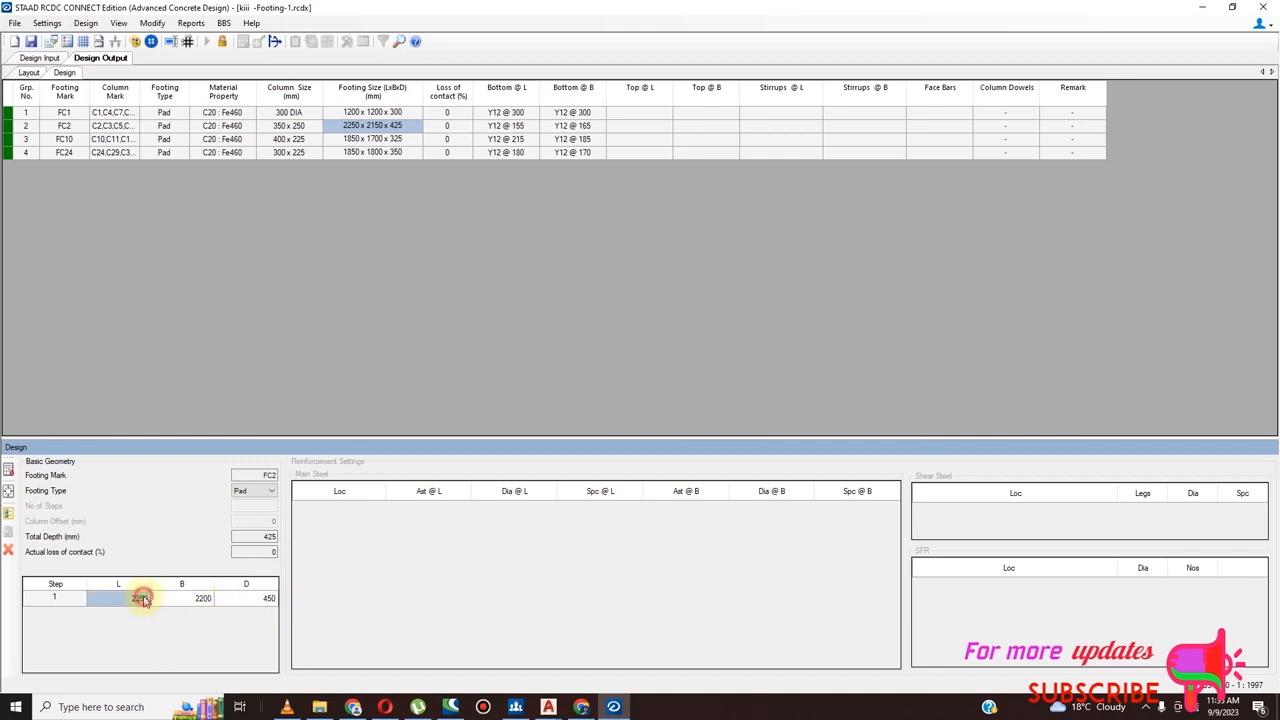
text(2200)
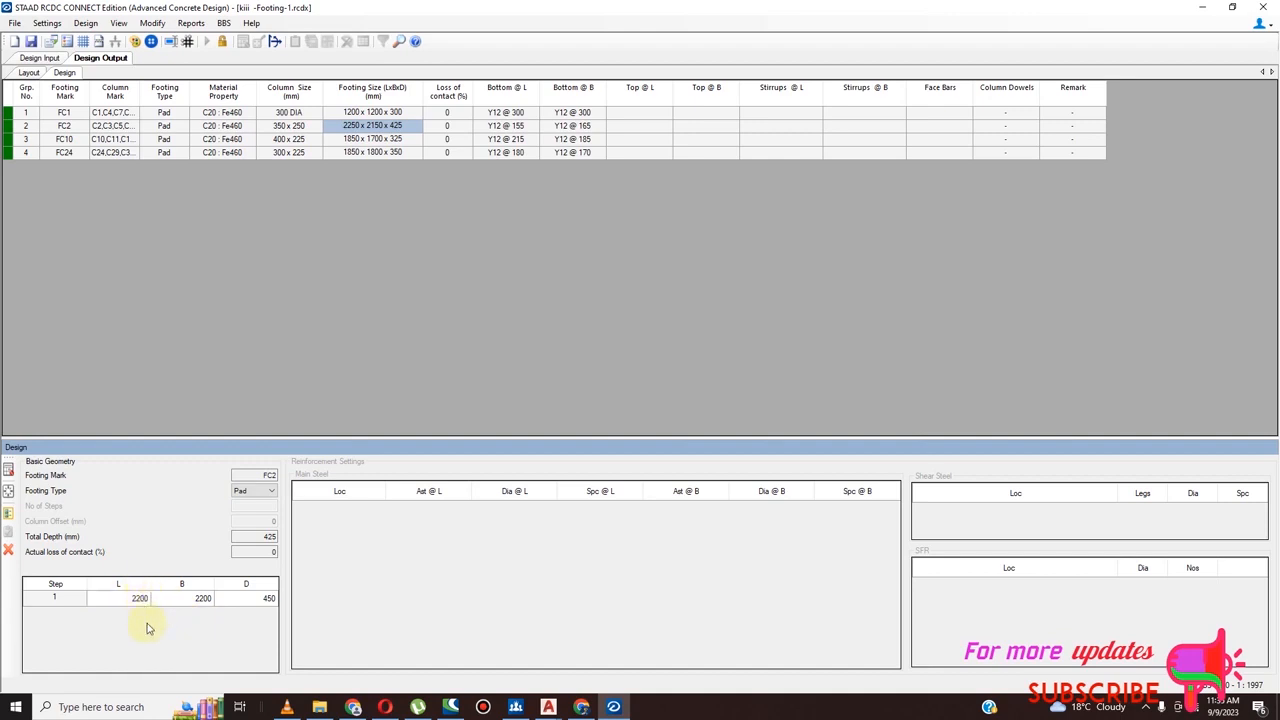
click(10, 470)
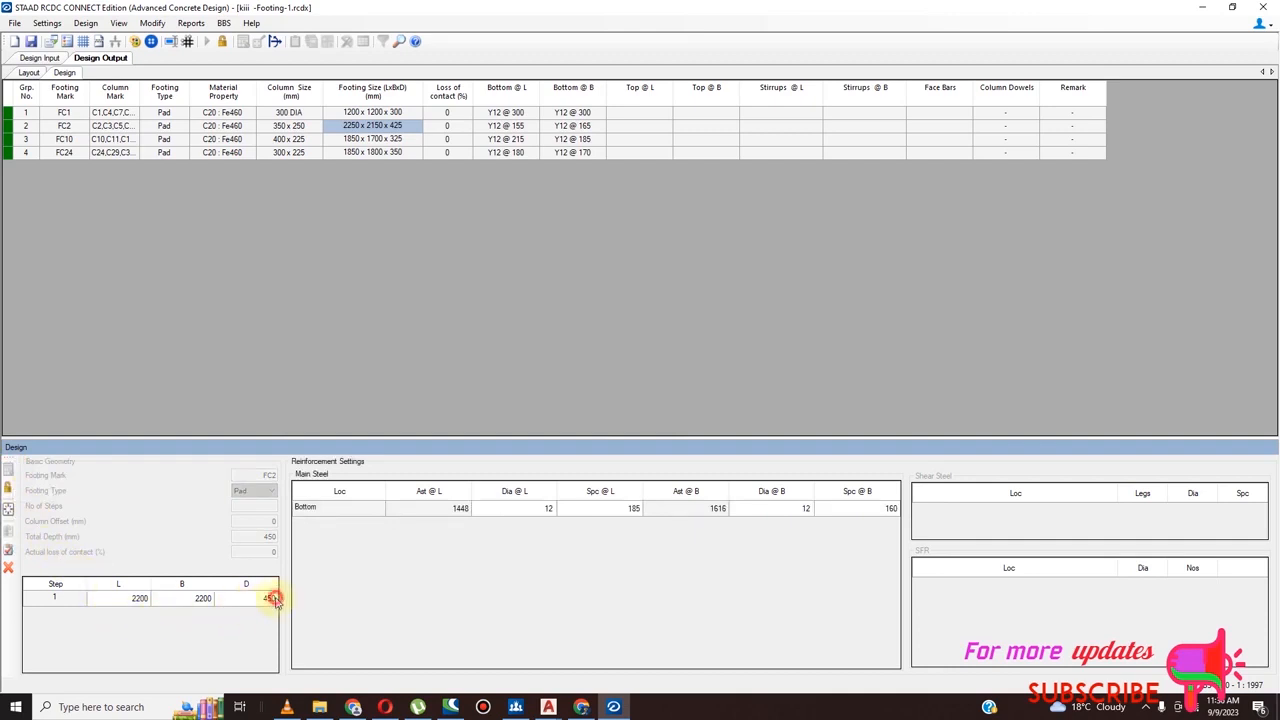
Try to redesign footing FC2 with its depth D set to 400 mm, declining shear reinforcement
click(8, 490)
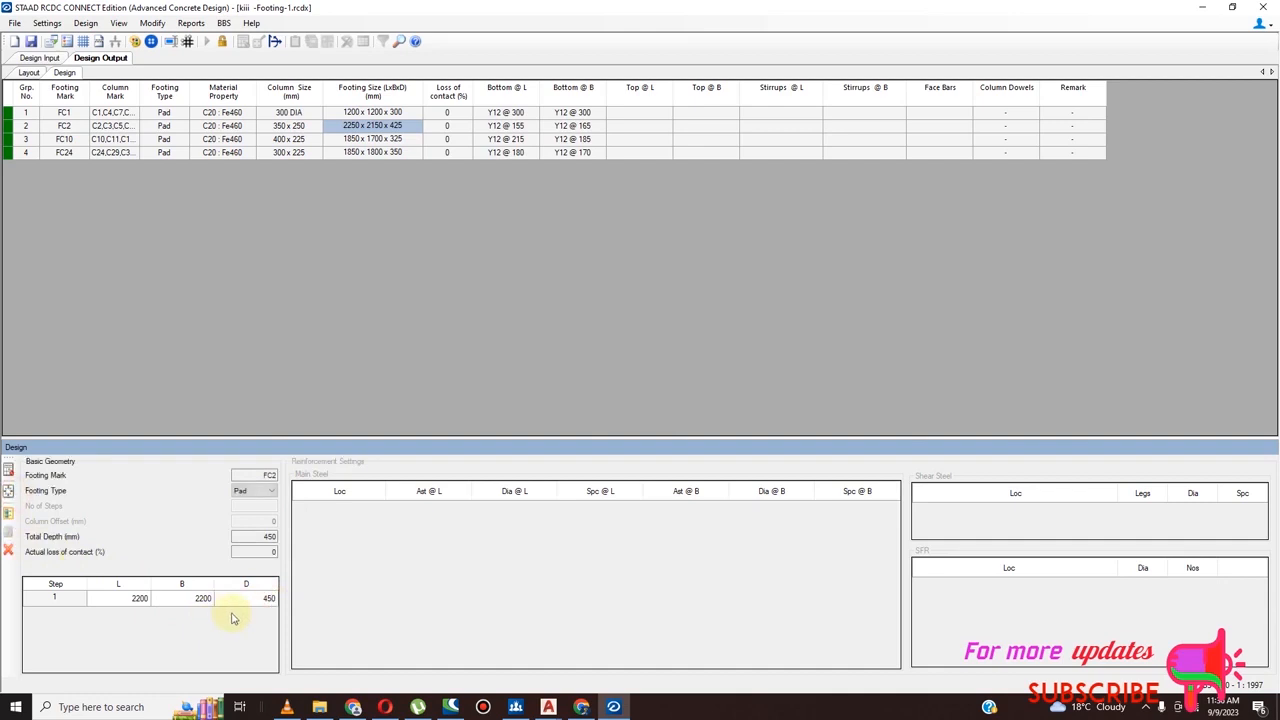
click(268, 600)
click(268, 598)
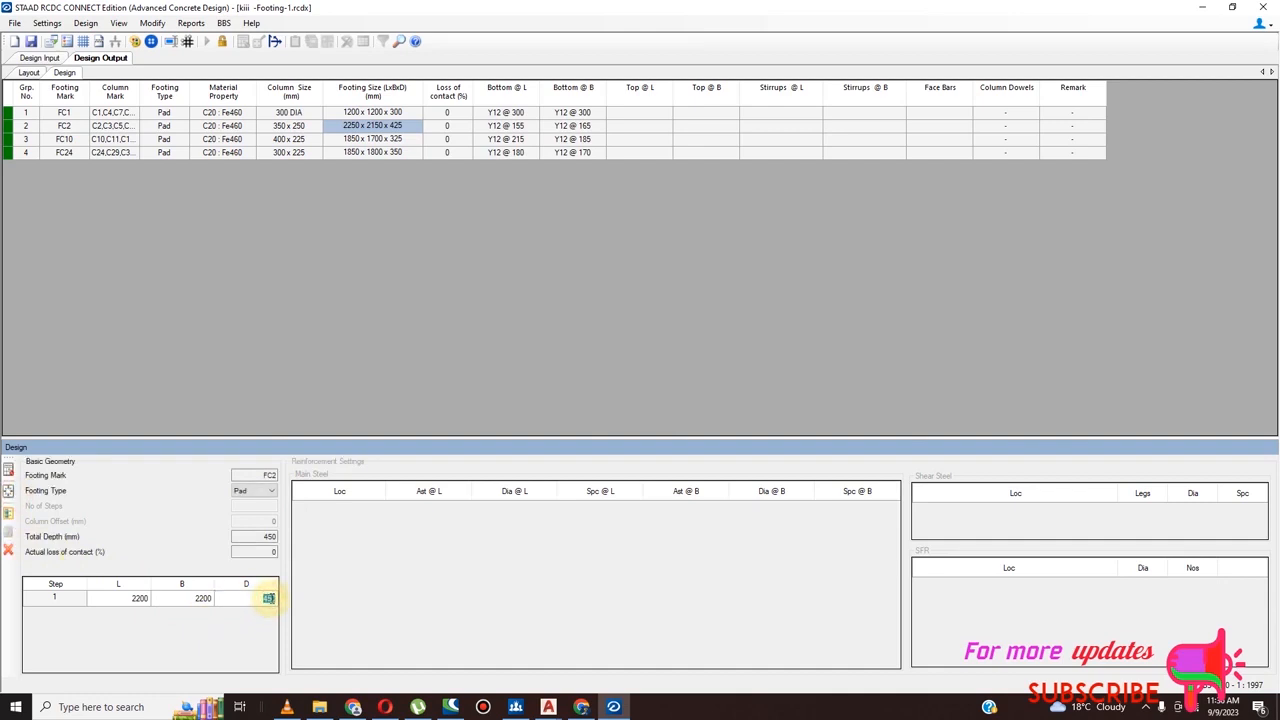
text(400)
click(10, 470)
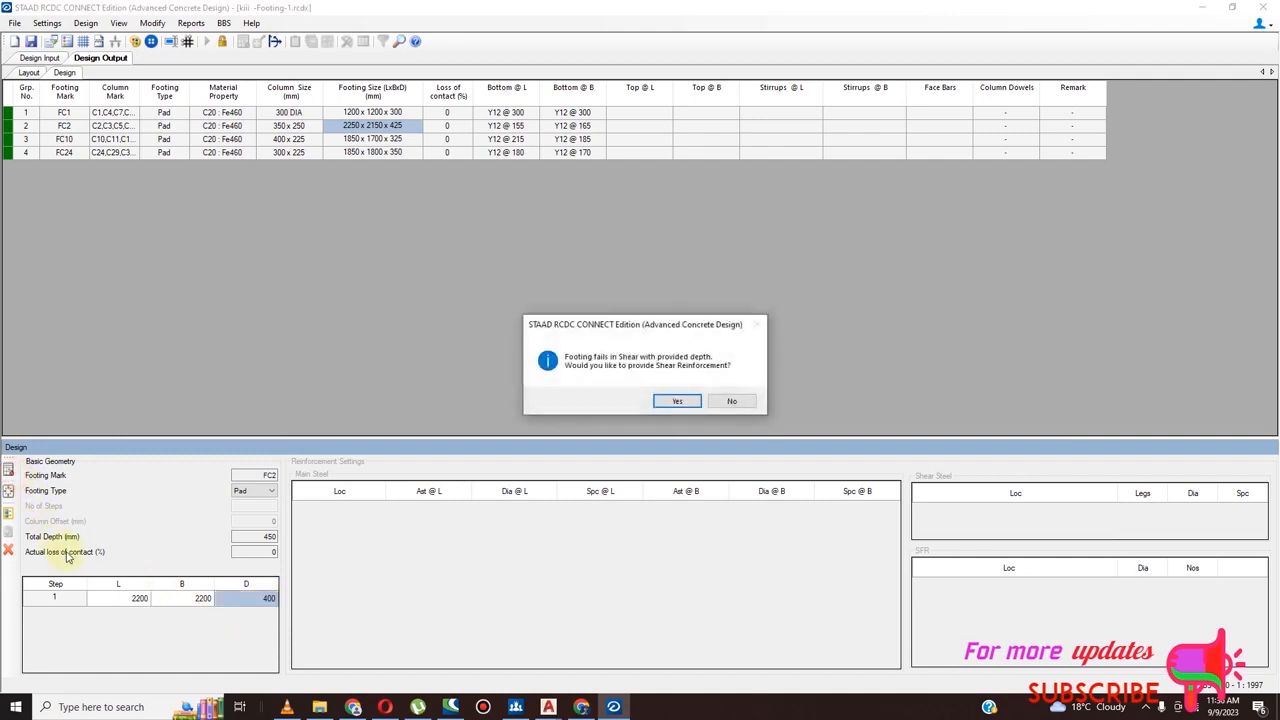
click(731, 406)
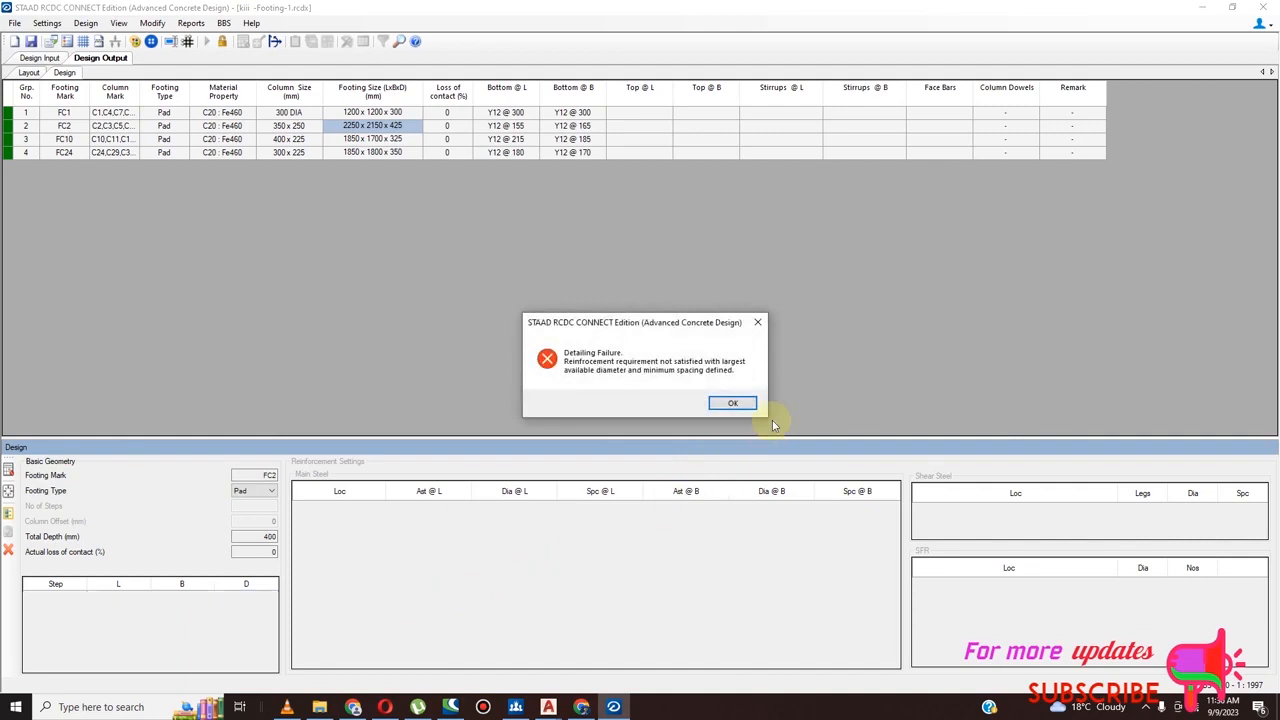
click(733, 403)
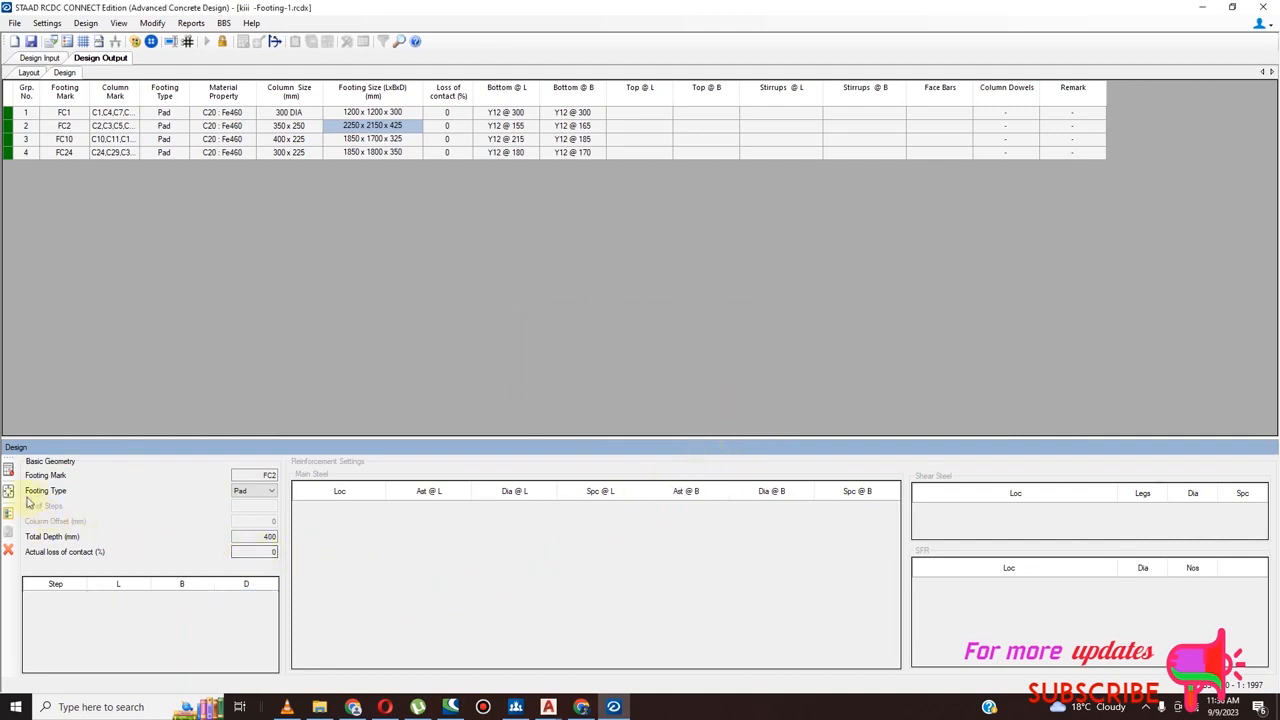
Reset the geometry of footing FC2 by accepting its design settings unchanged, and redesign it with automatic sizing
double_click(268, 537)
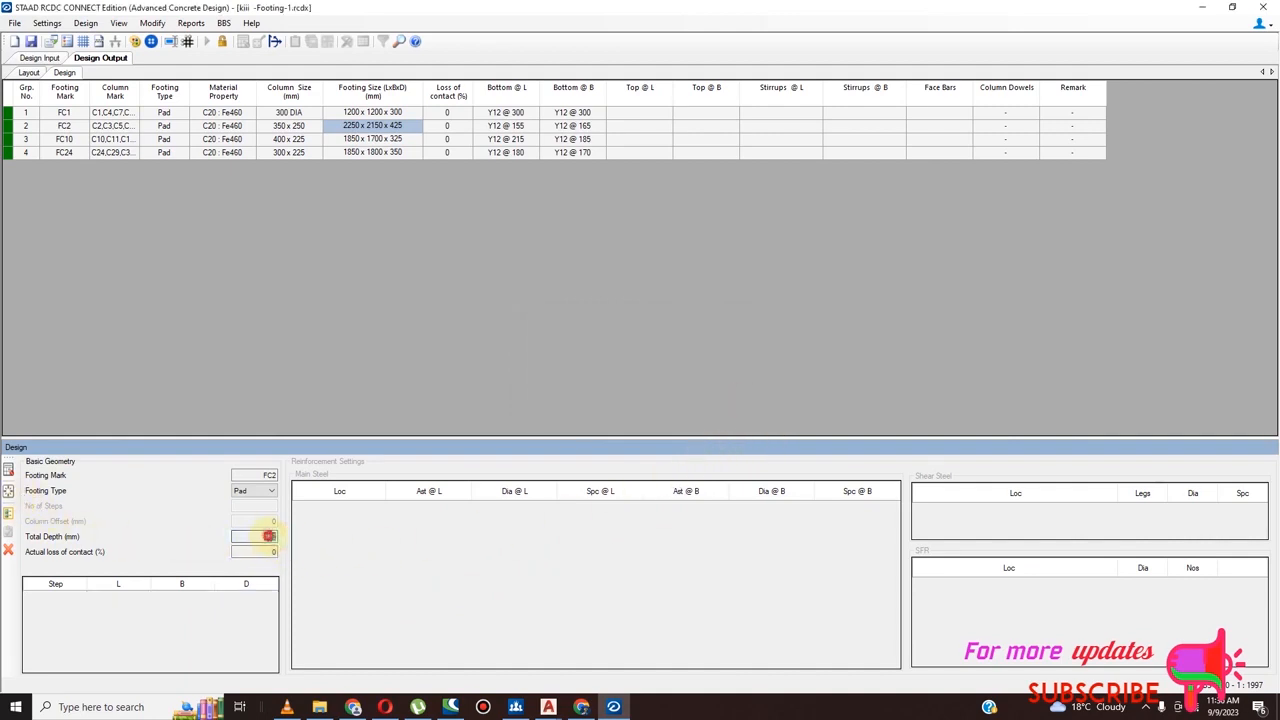
click(282, 490)
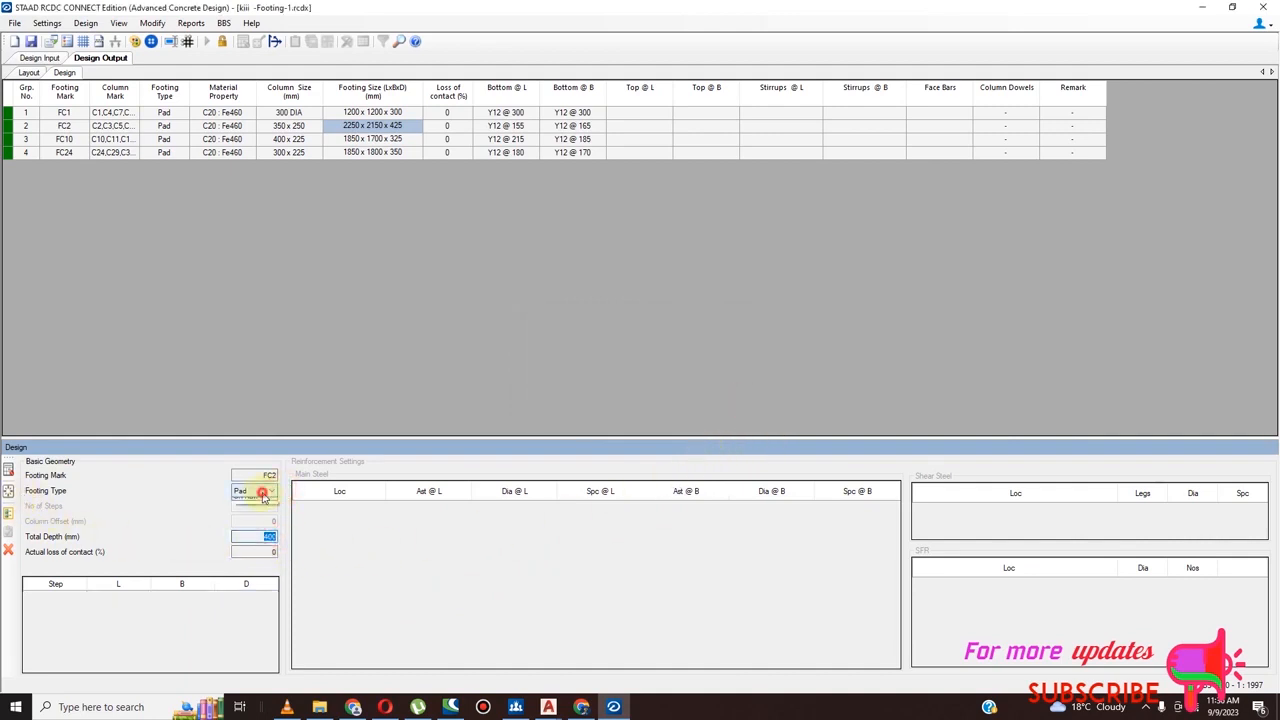
click(10, 494)
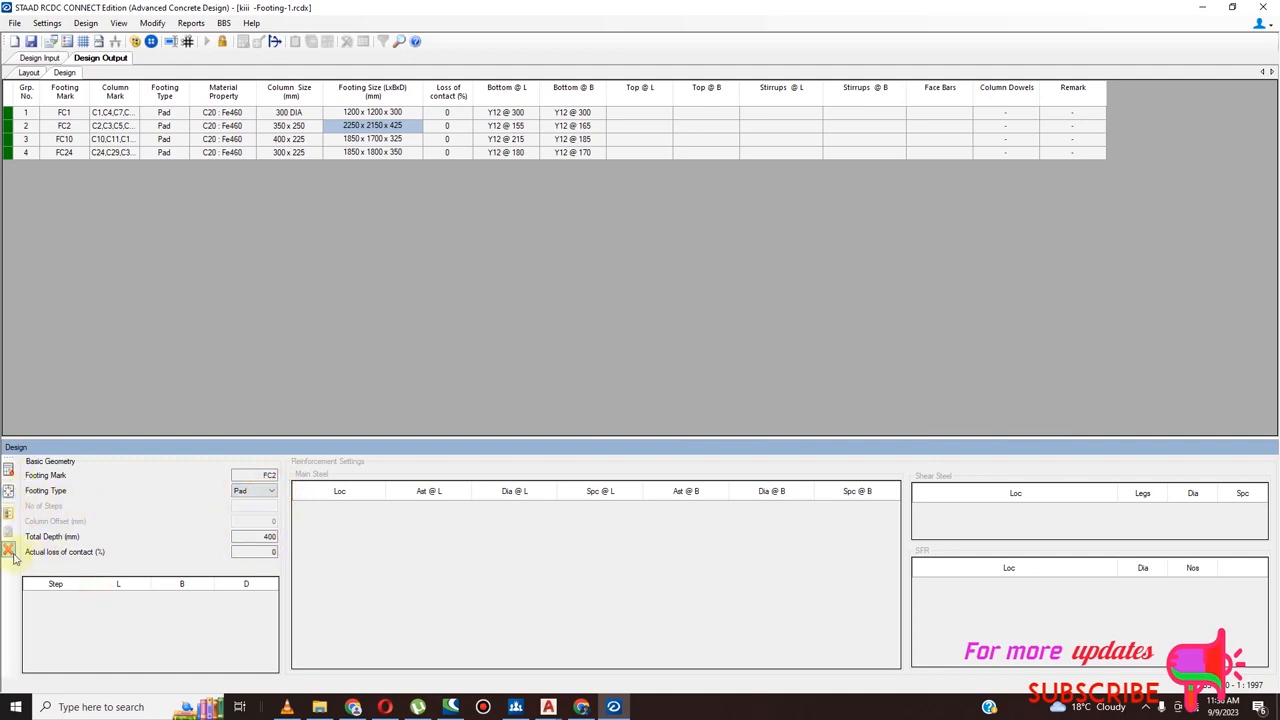
click(269, 537)
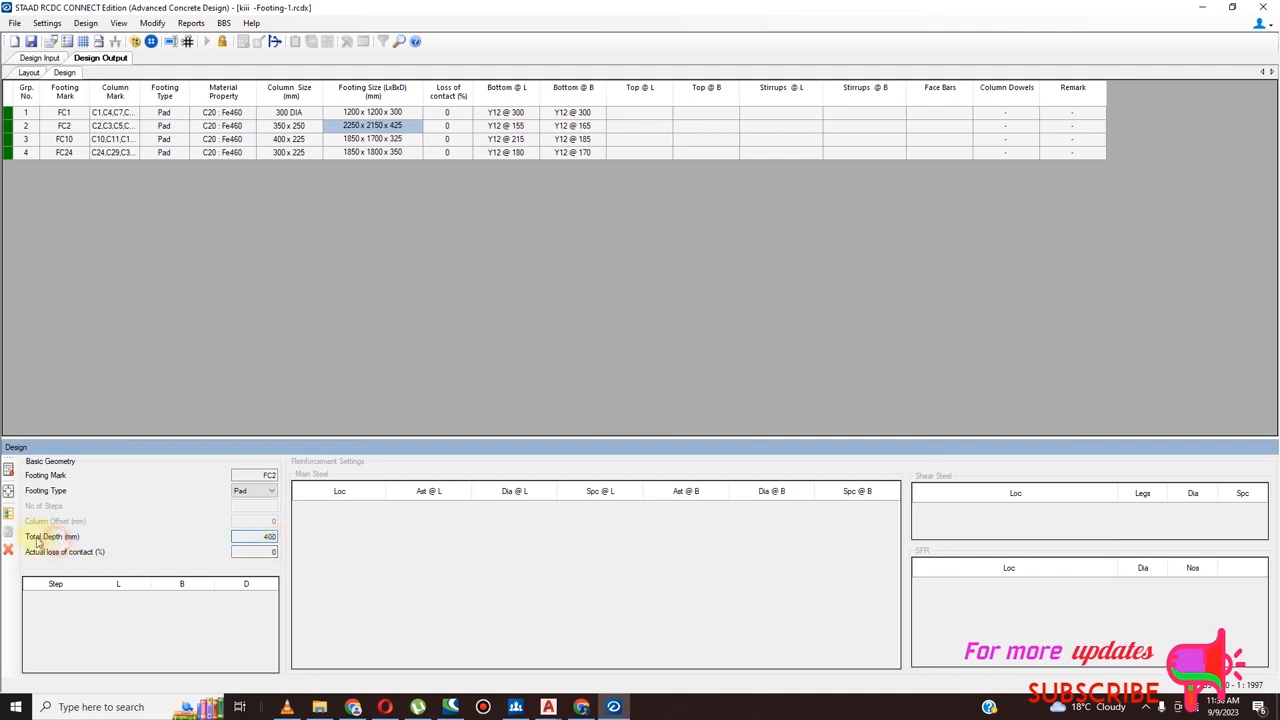
click(10, 514)
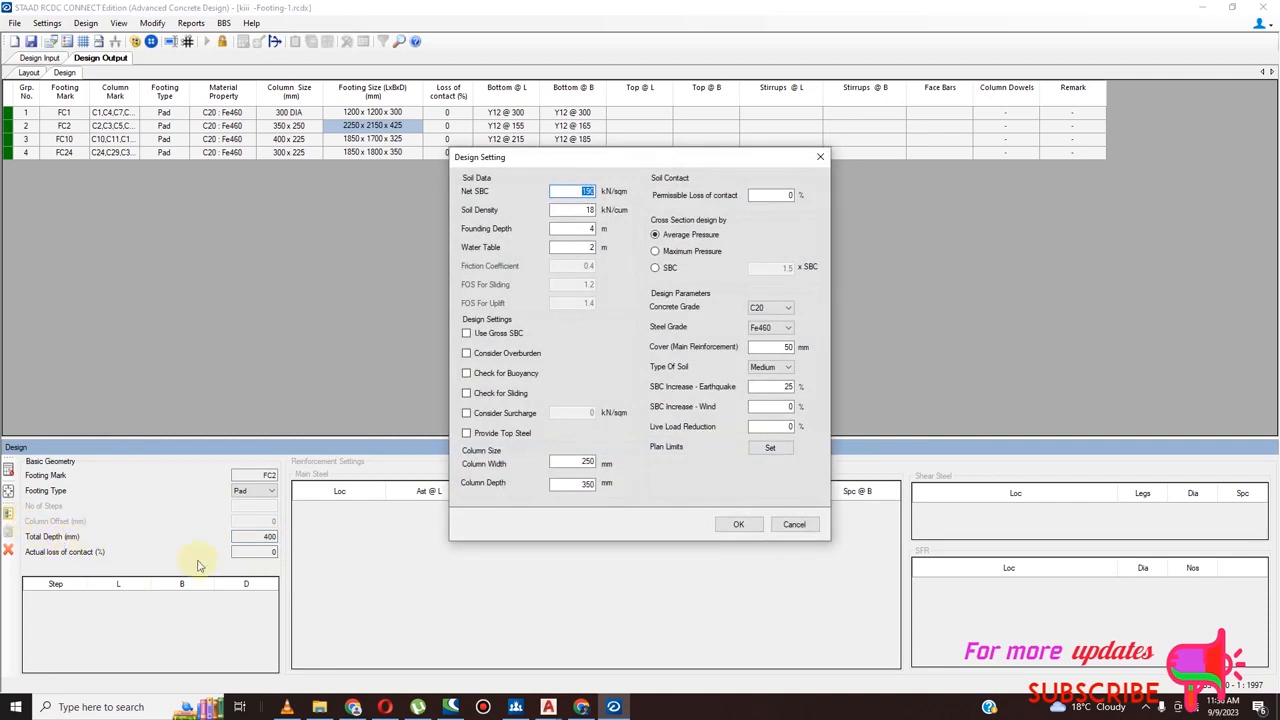
click(738, 524)
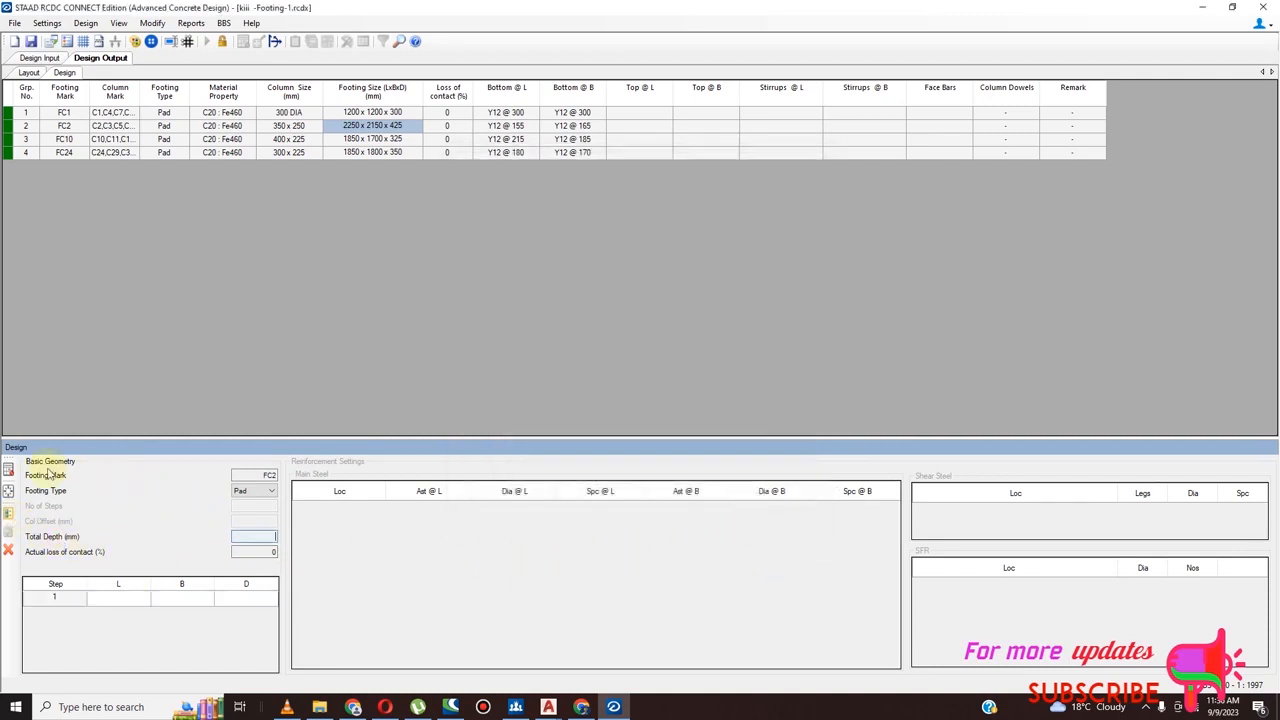
click(9, 469)
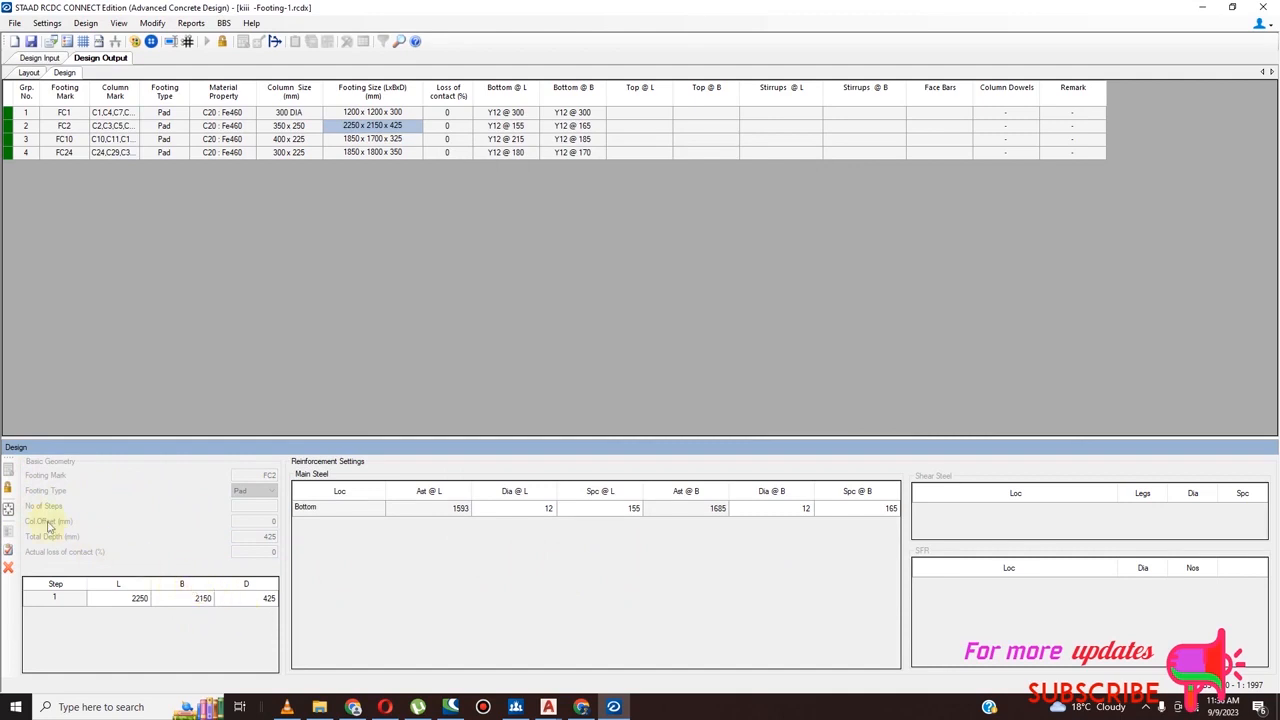
Unlock footing FC2, set its width B and length L to 2300 mm each, and redesign the footing
click(8, 488)
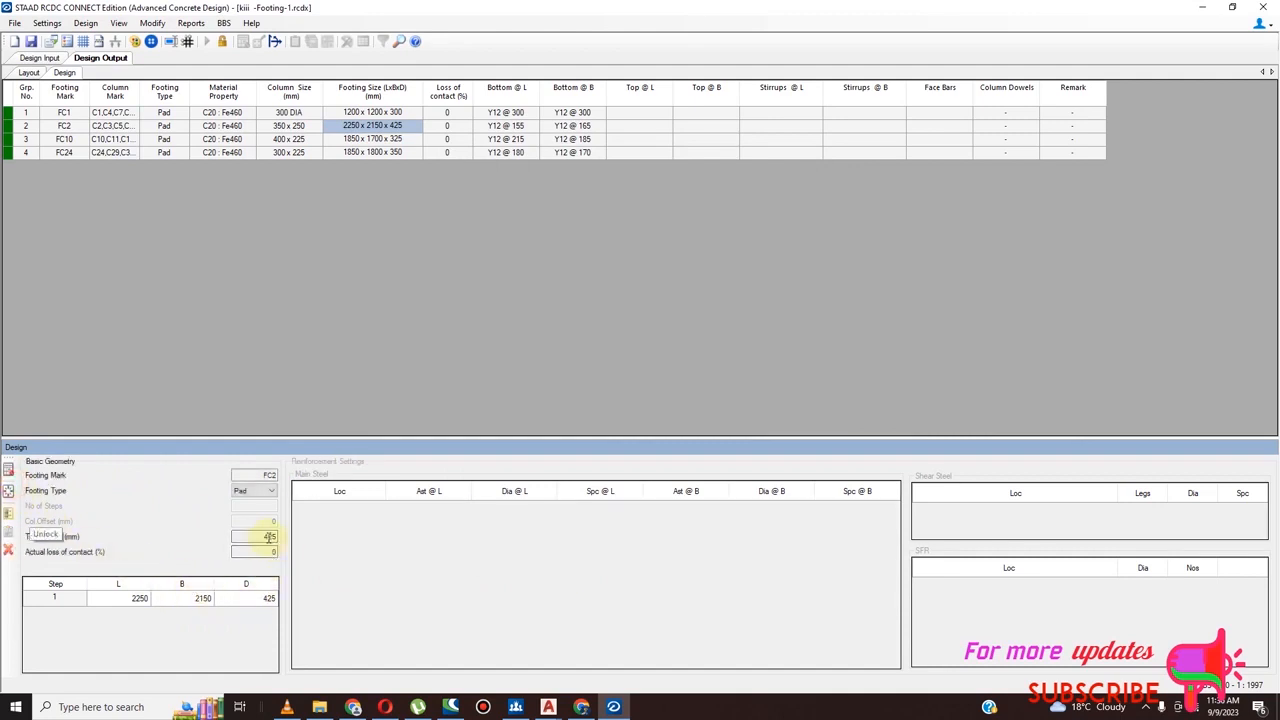
click(205, 600)
click(207, 601)
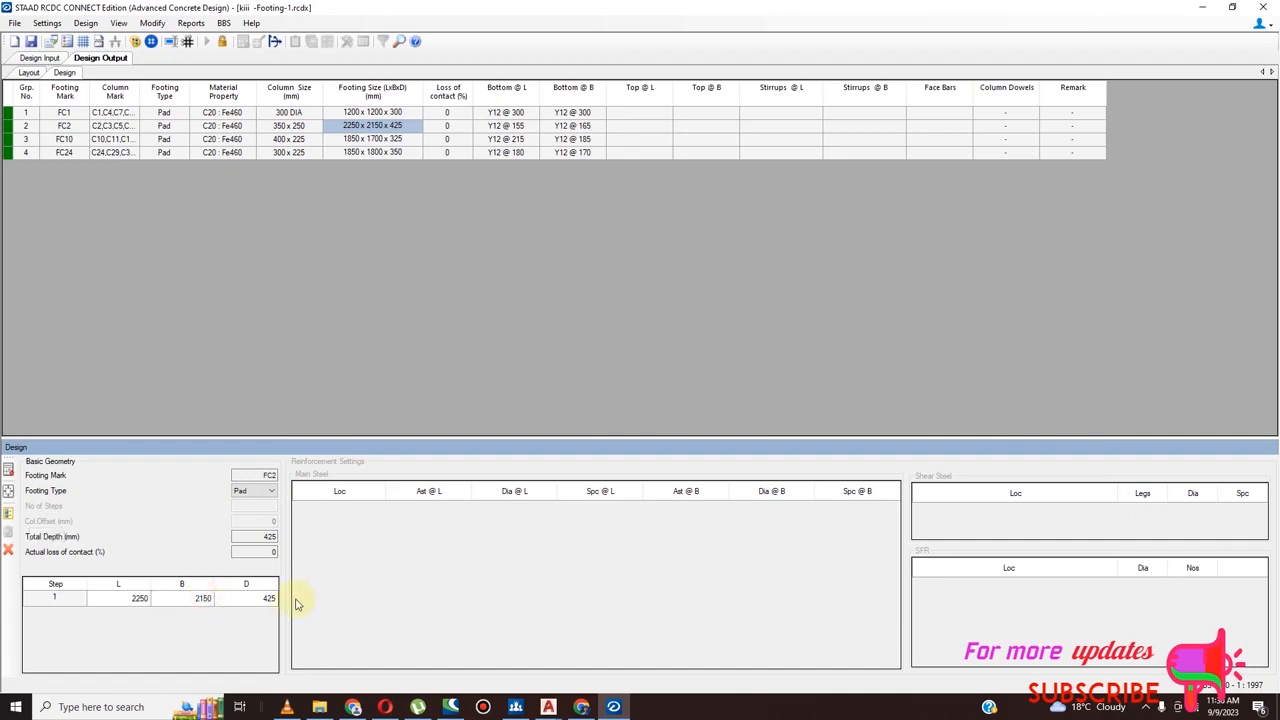
text(300)
click(140, 598)
click(141, 599)
click(147, 598)
text(300)
click(8, 469)
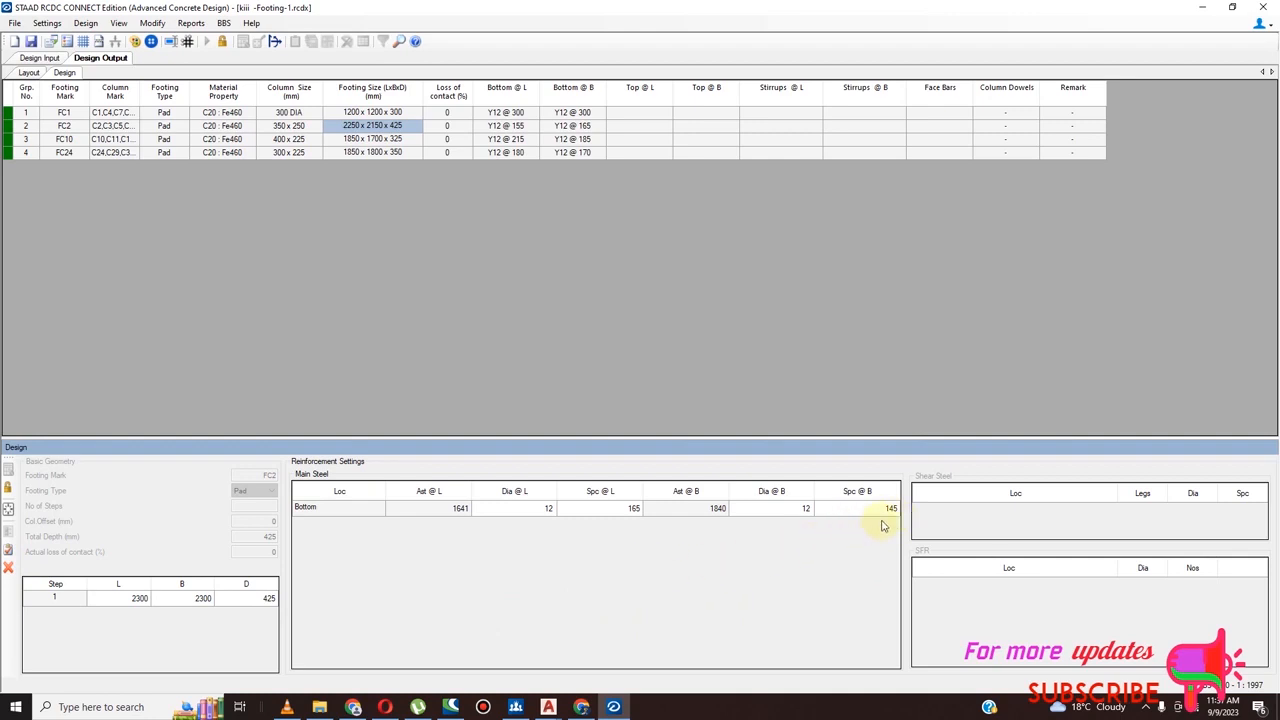
Unlock footing FC2 and set its width B and length L to 2250 mm each
click(8, 489)
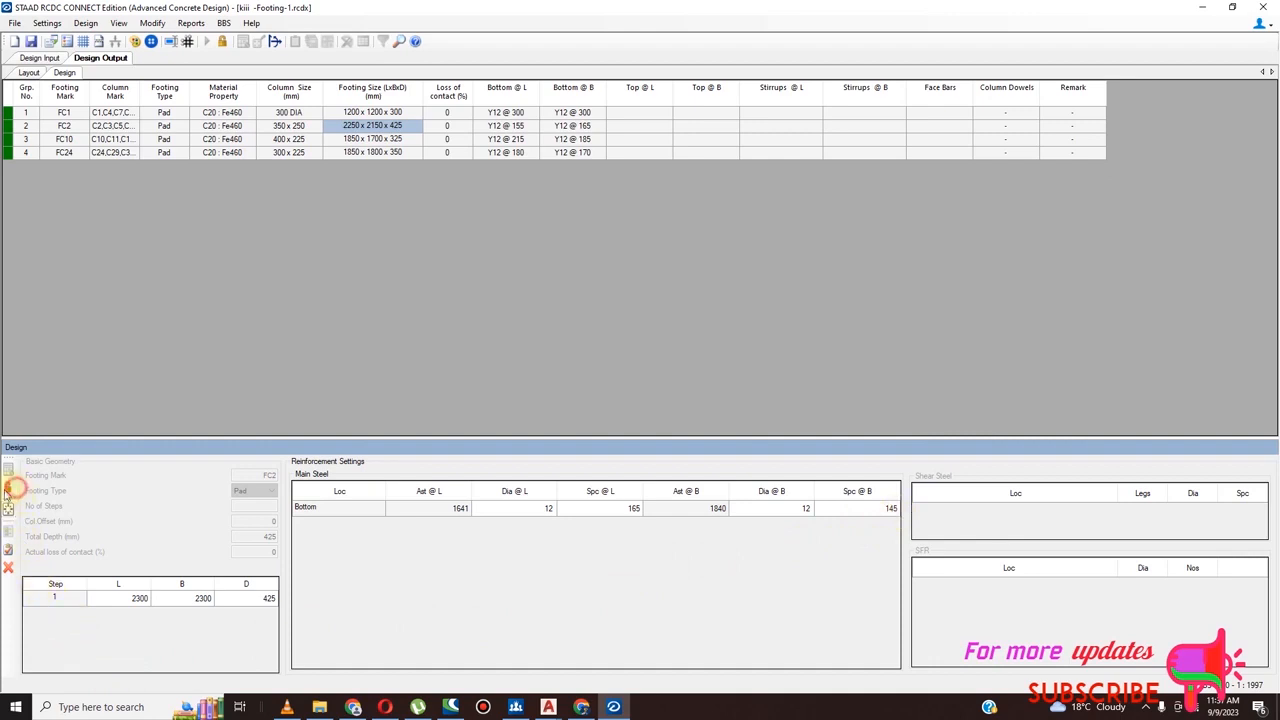
click(268, 598)
click(203, 598)
click(203, 598)
text(25)
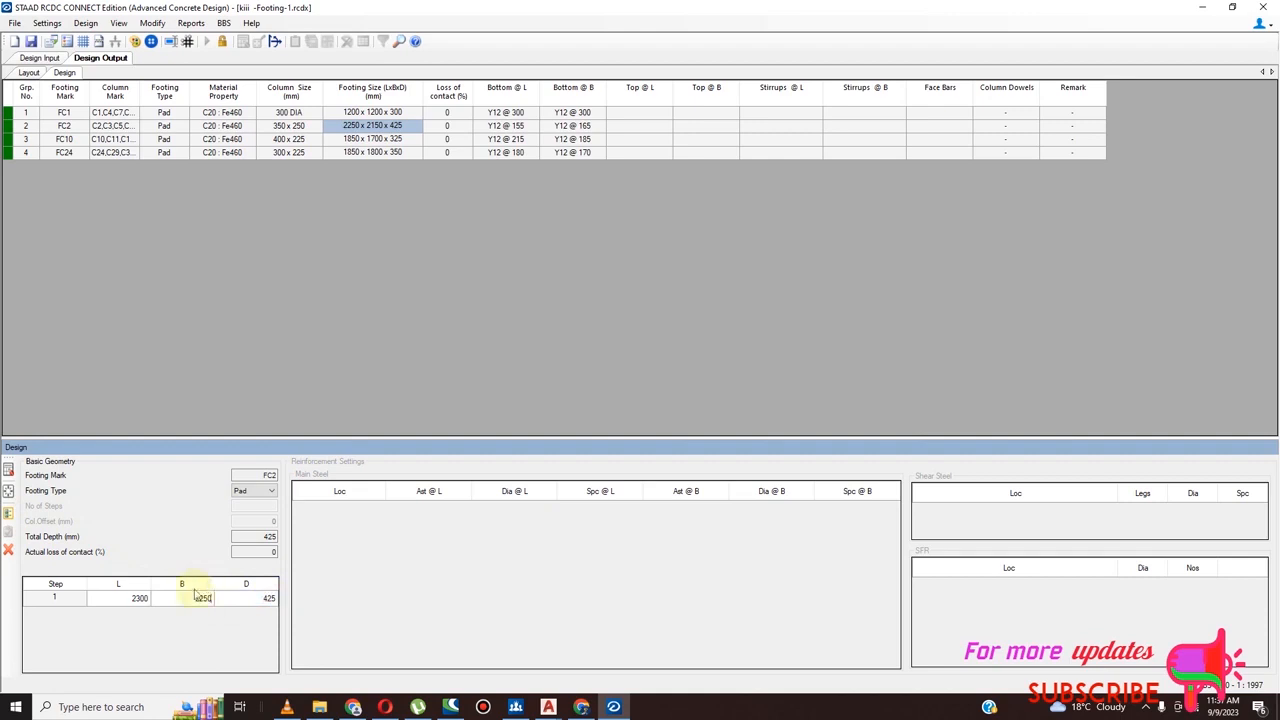
click(137, 598)
click(137, 598)
text(225)
Set the depth D of footing FC2 to 500 mm, redesign the footing and accept the design
click(265, 600)
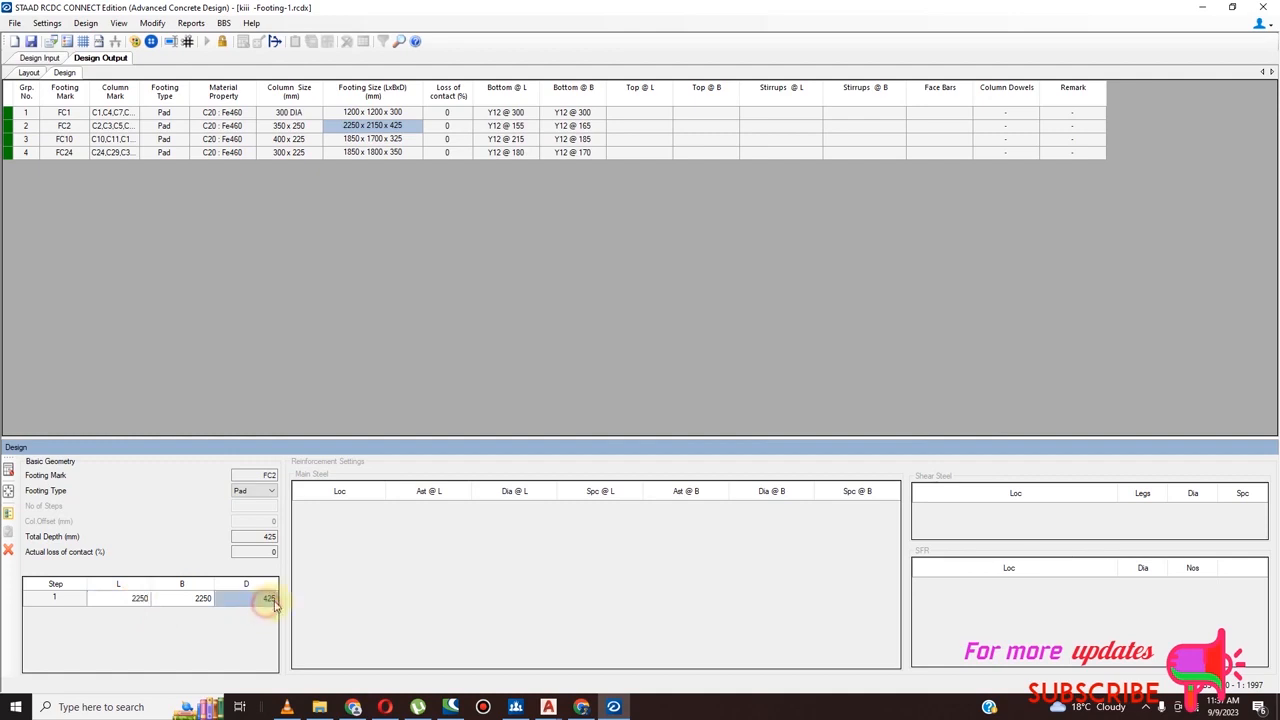
text(500)
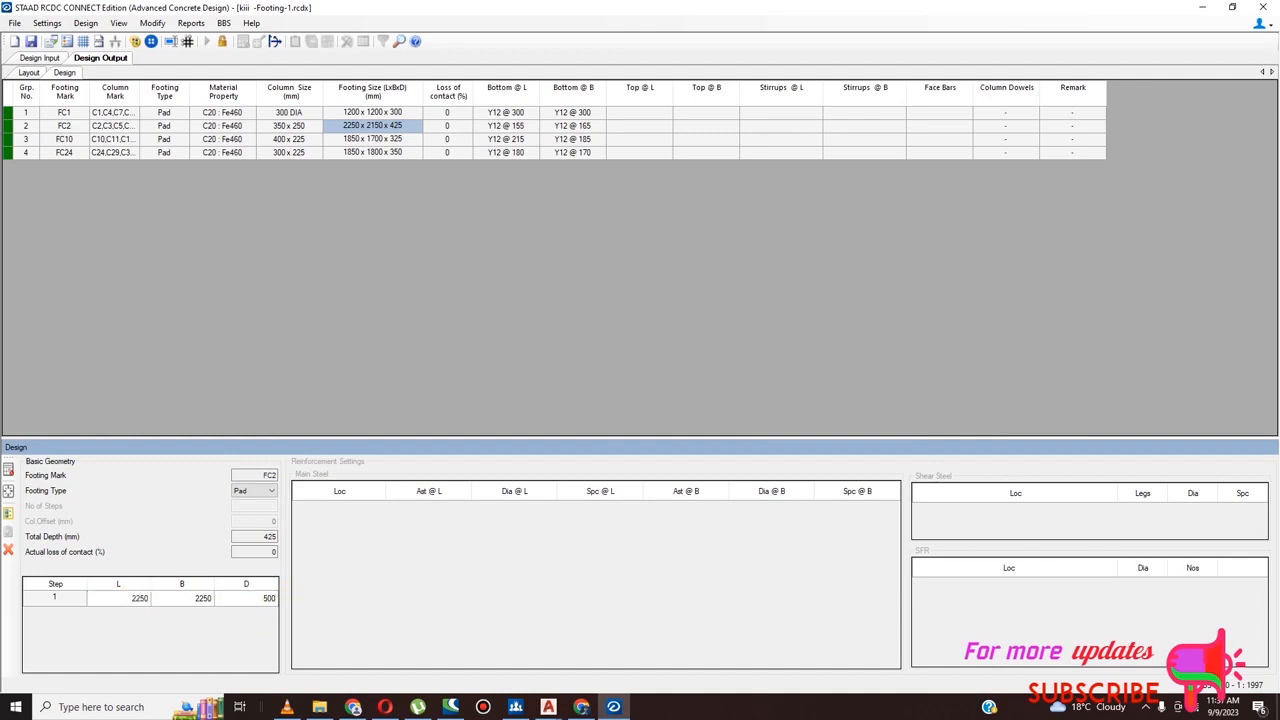
click(8, 470)
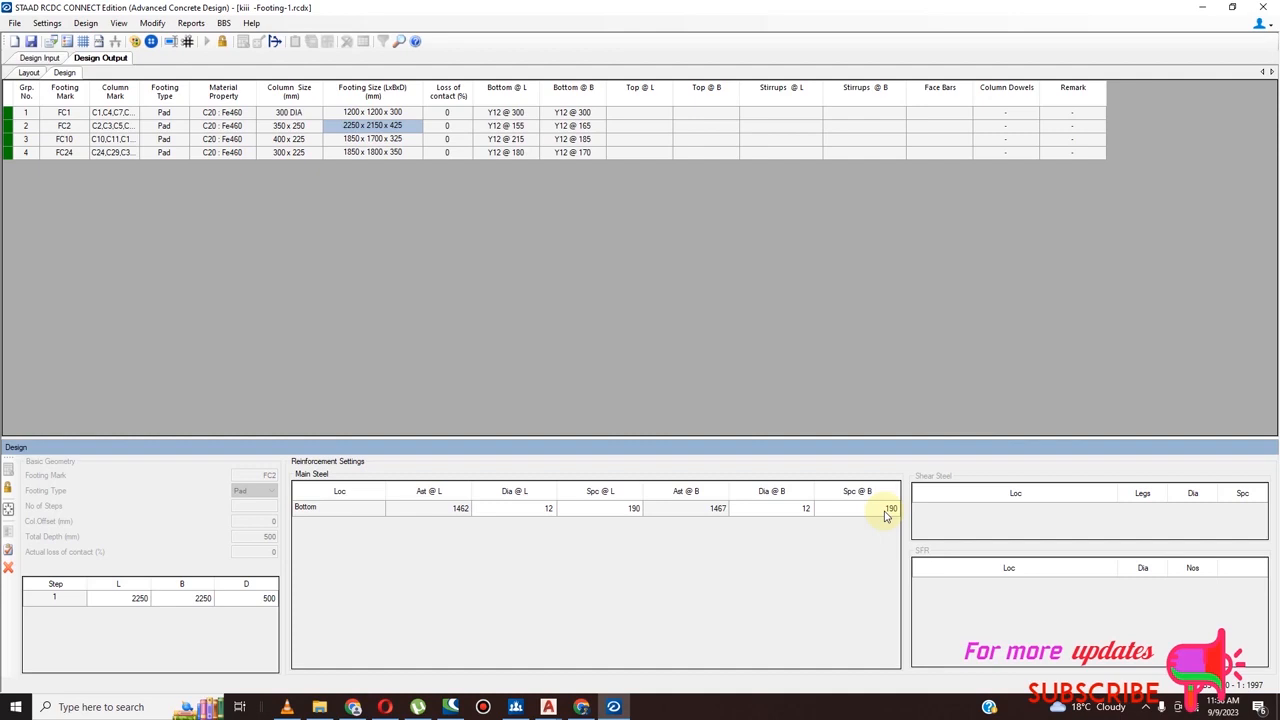
click(9, 550)
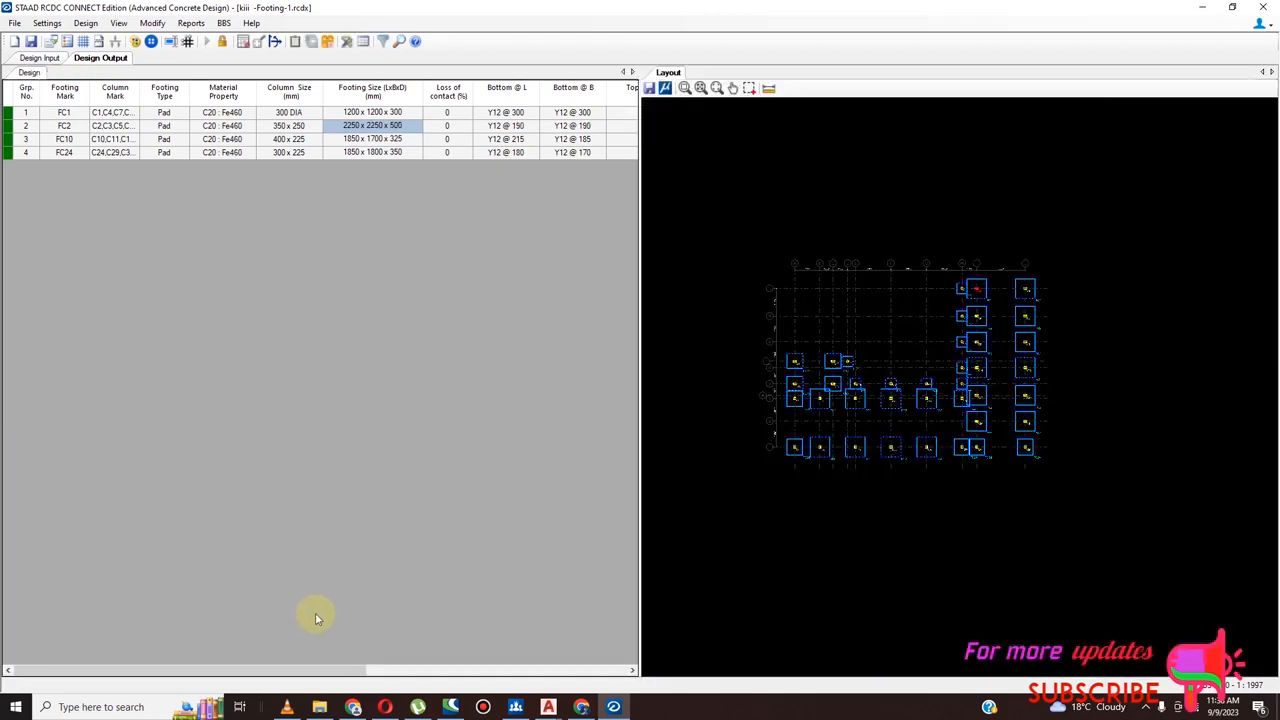
Open footing FC10 for individual design and set its depth D to 400 mm
click(367, 144)
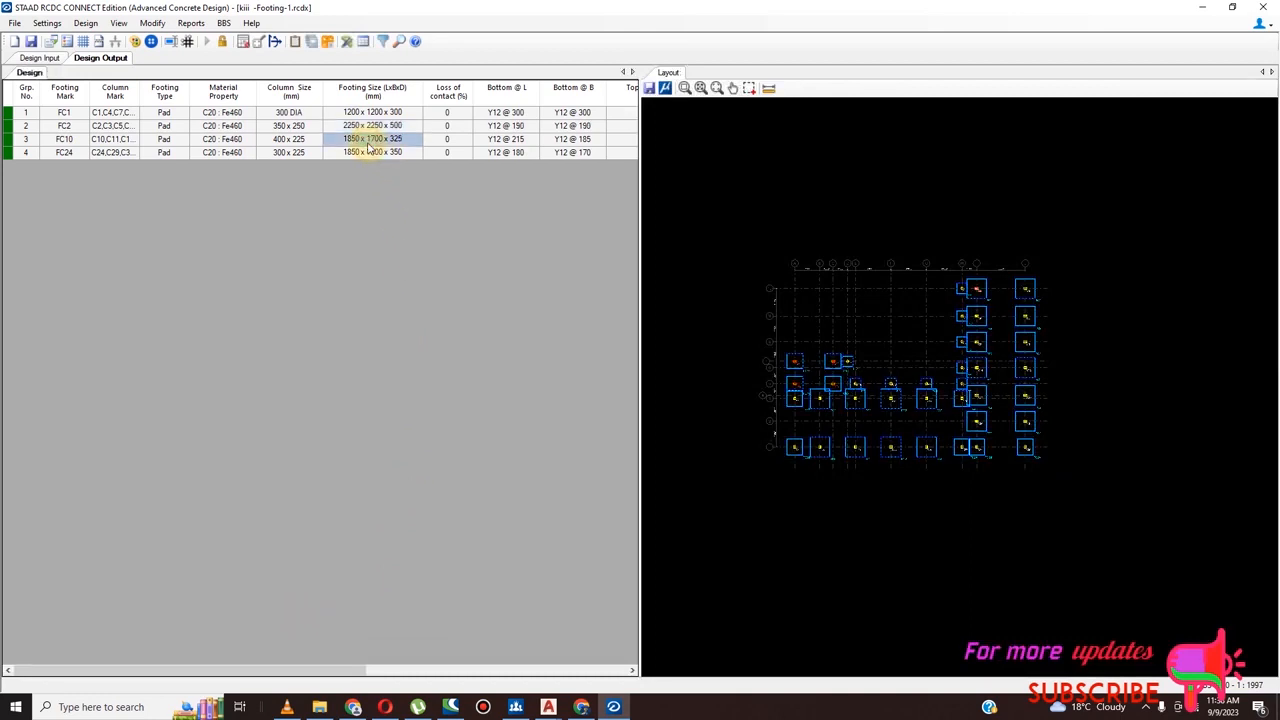
right_click(368, 144)
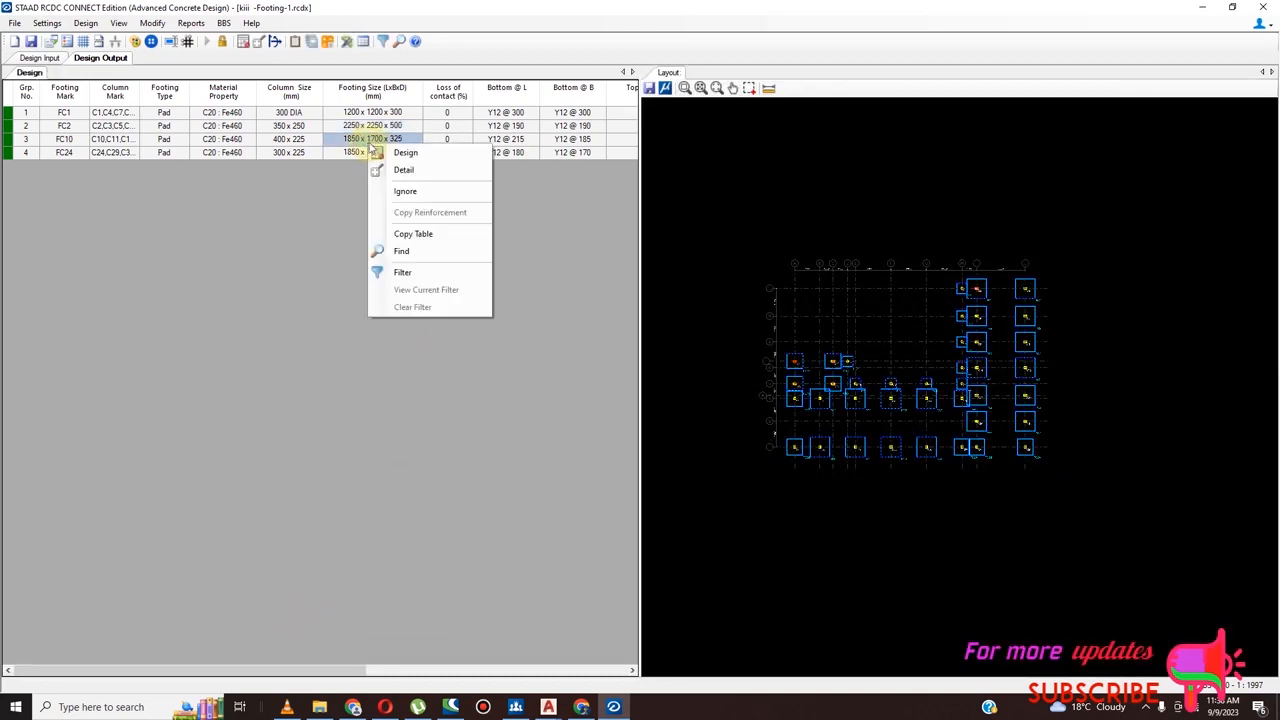
click(403, 169)
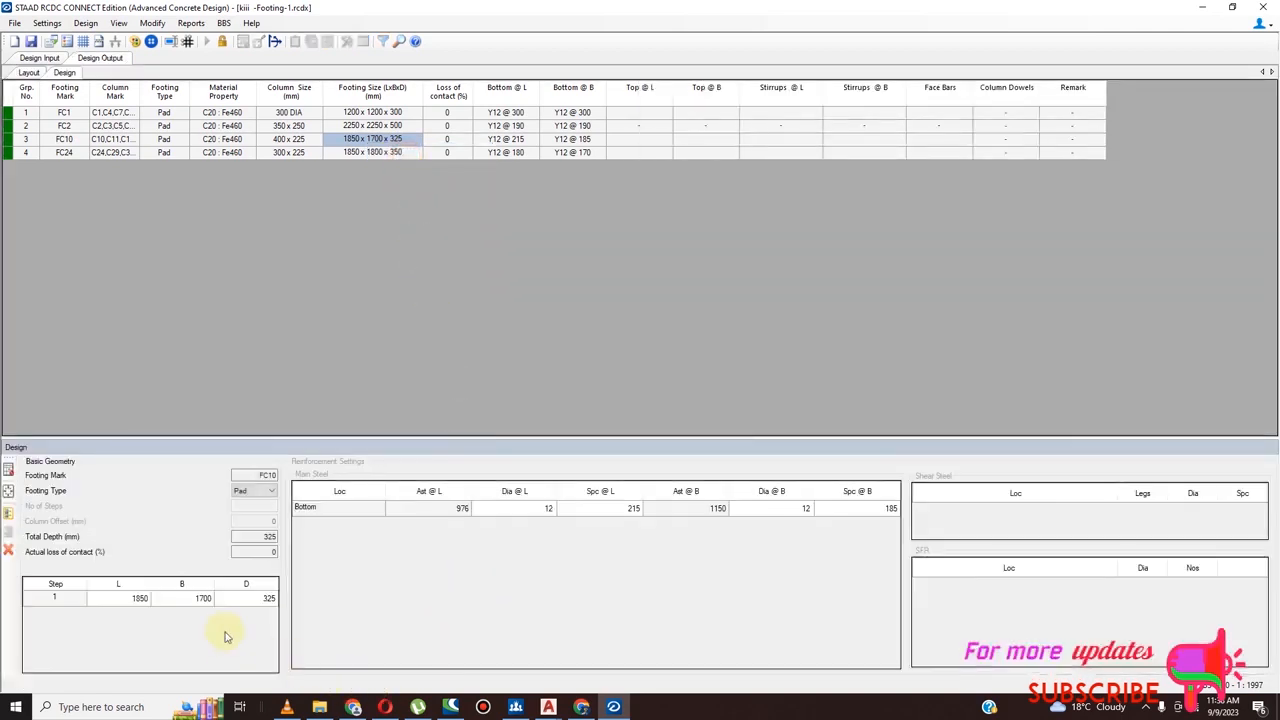
click(274, 599)
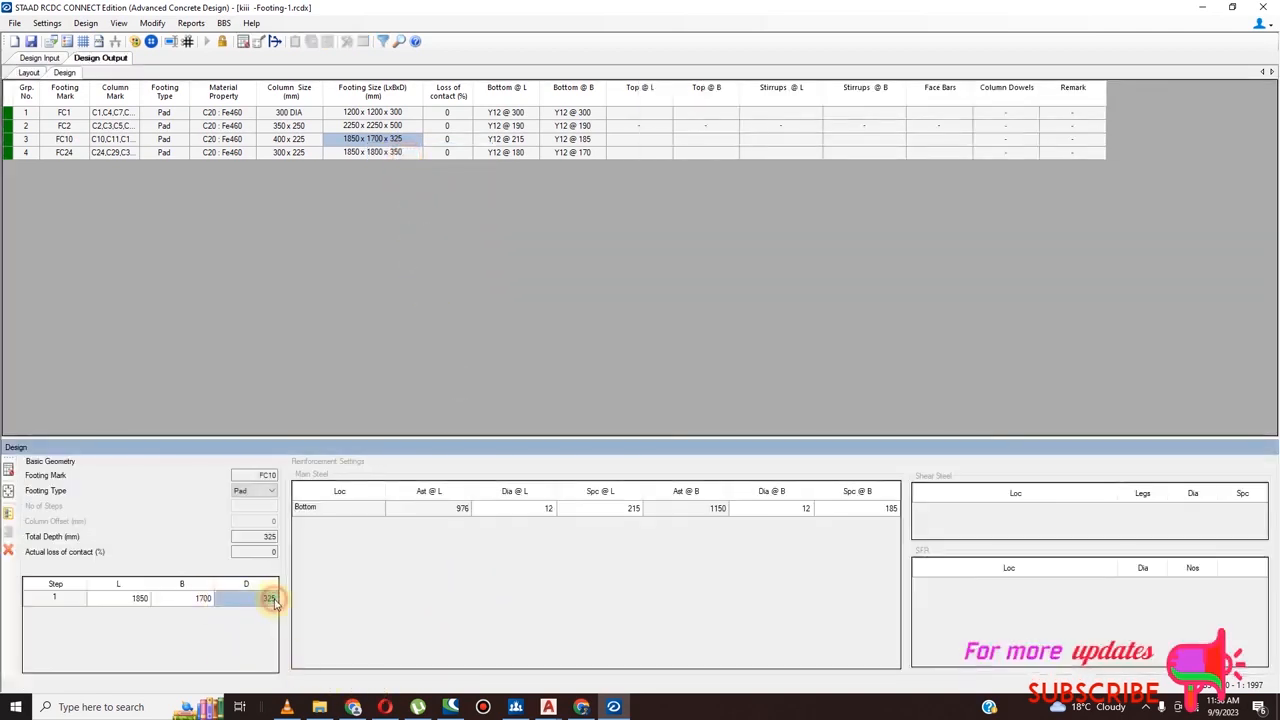
text(400)
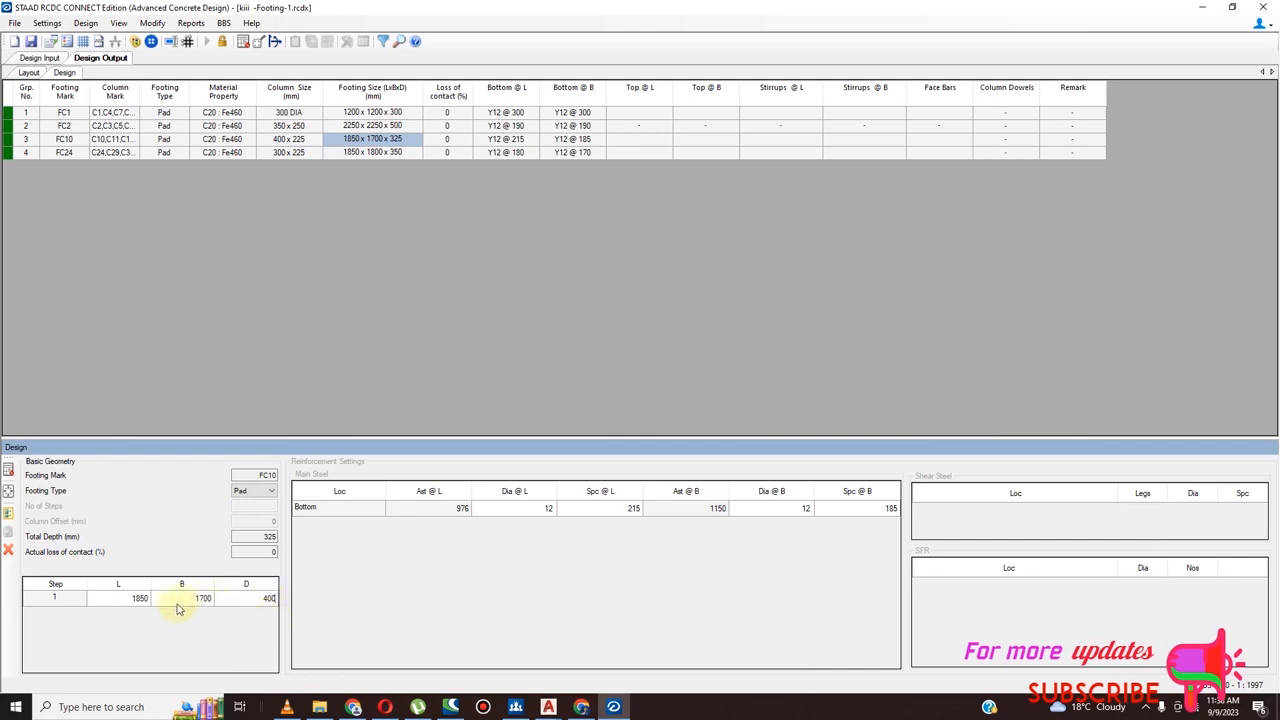
Set the width B and length L of footing FC10 to 1800 mm each, redesign it and accept the design
click(212, 600)
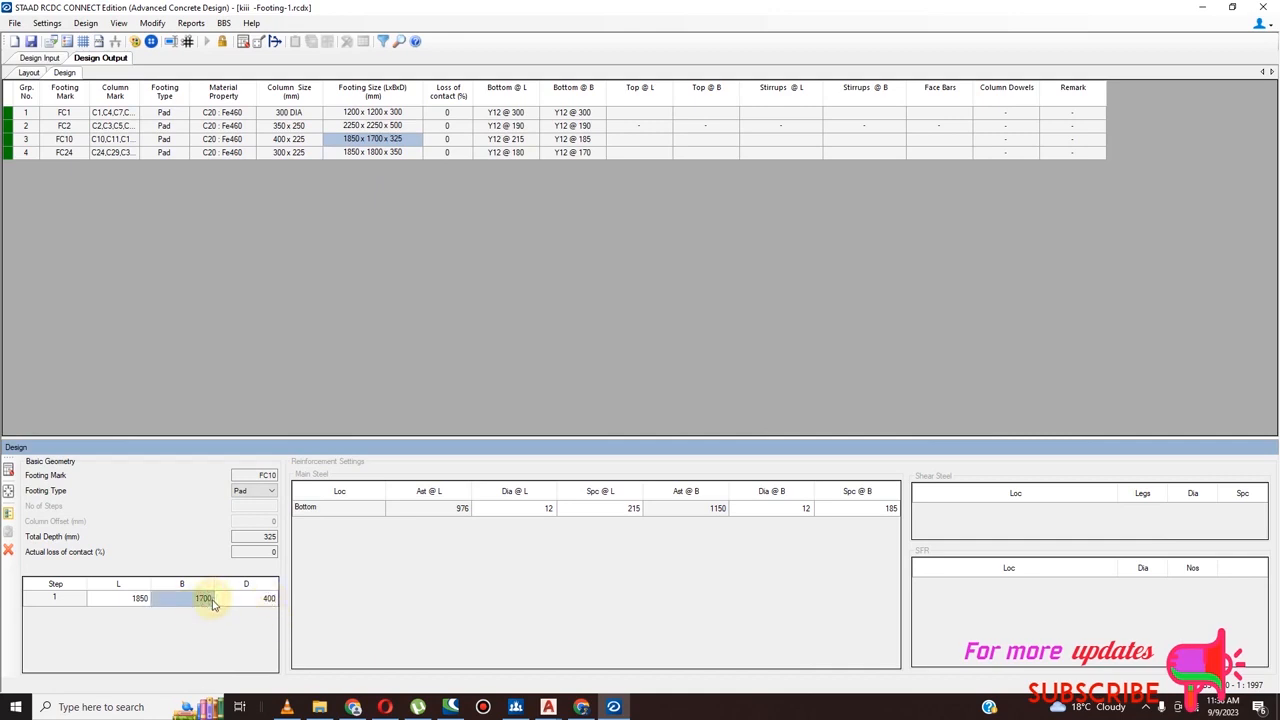
text(1800)
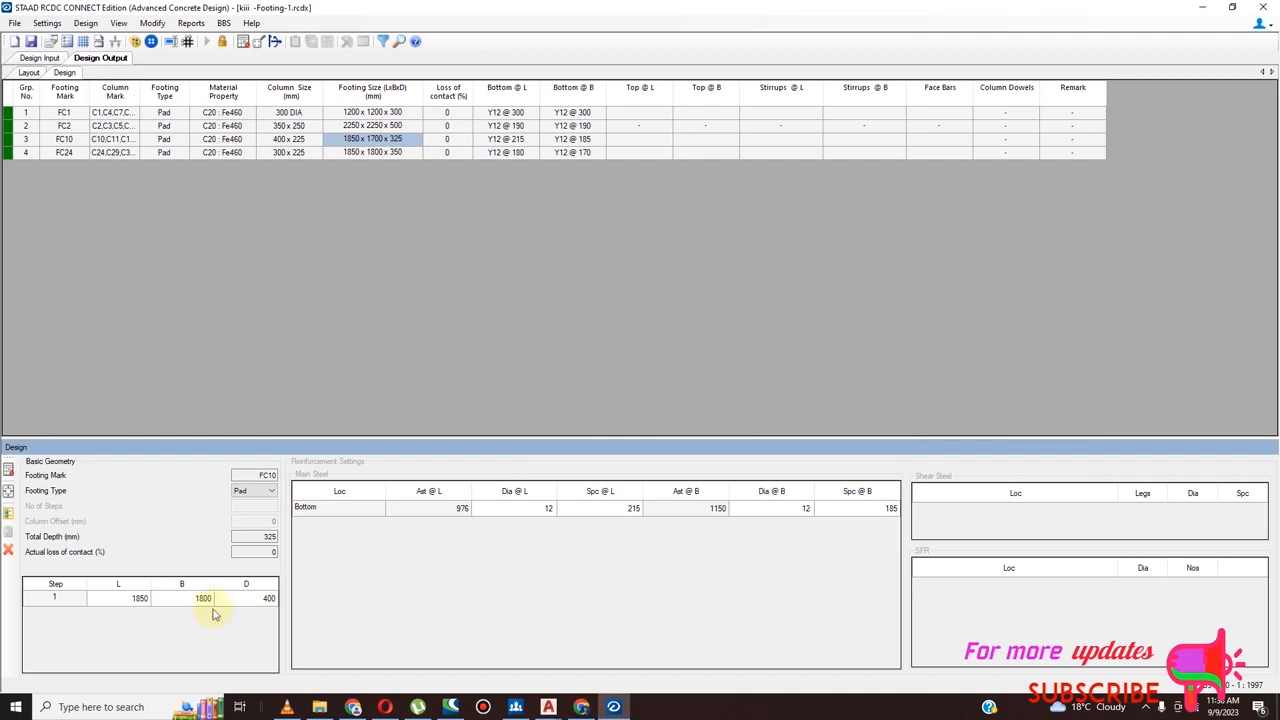
click(147, 603)
text(180)
key(Return)
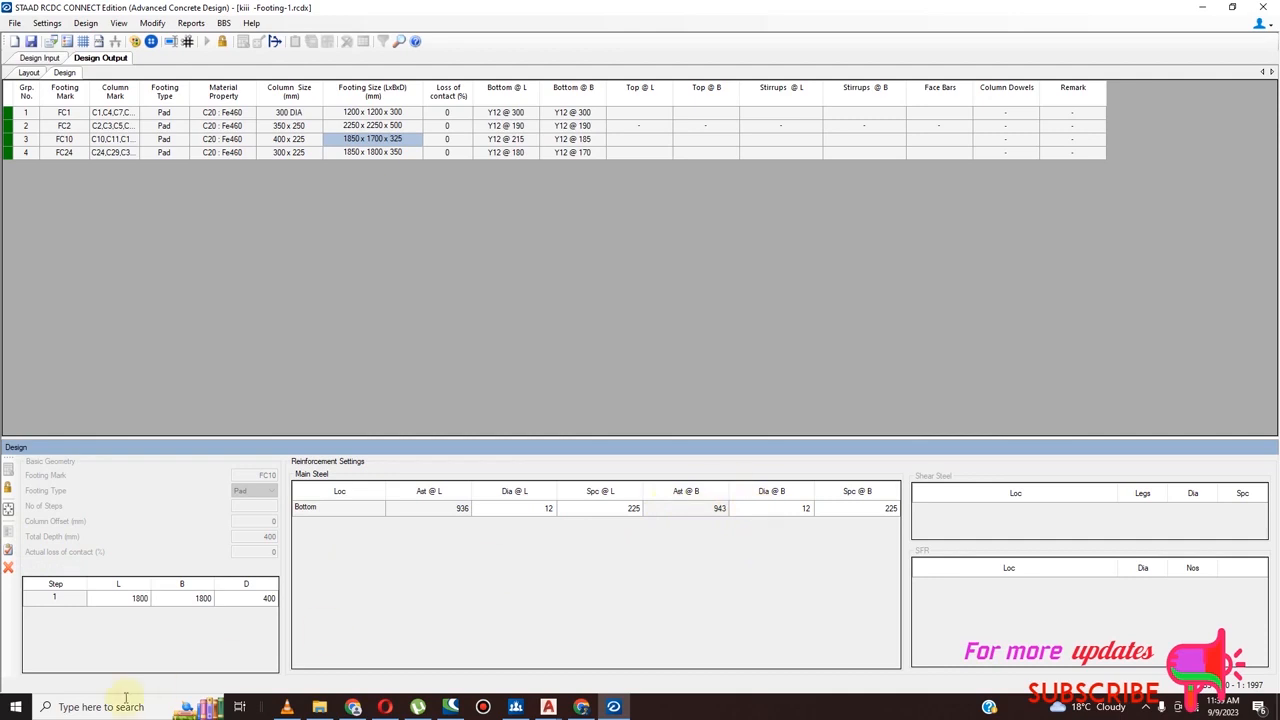
click(8, 550)
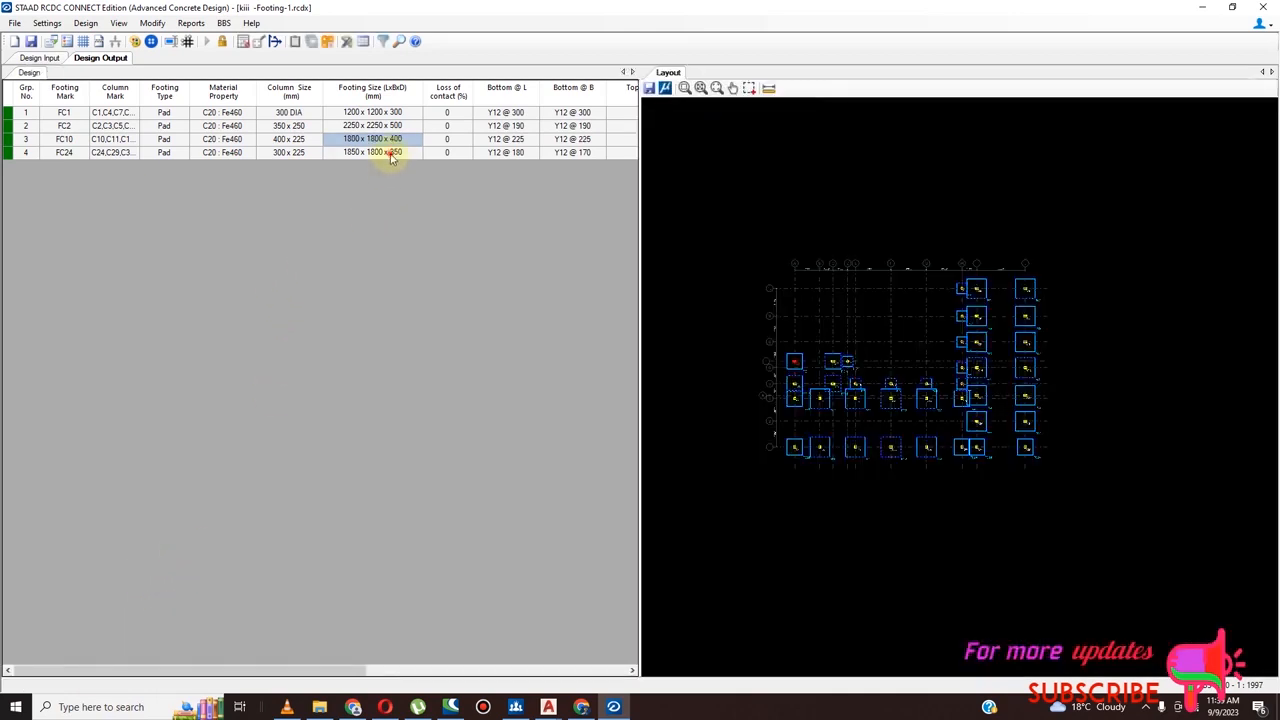
Open footing FC24, the group with 300 x 225 columns, for individual design
click(390, 155)
right_click(391, 158)
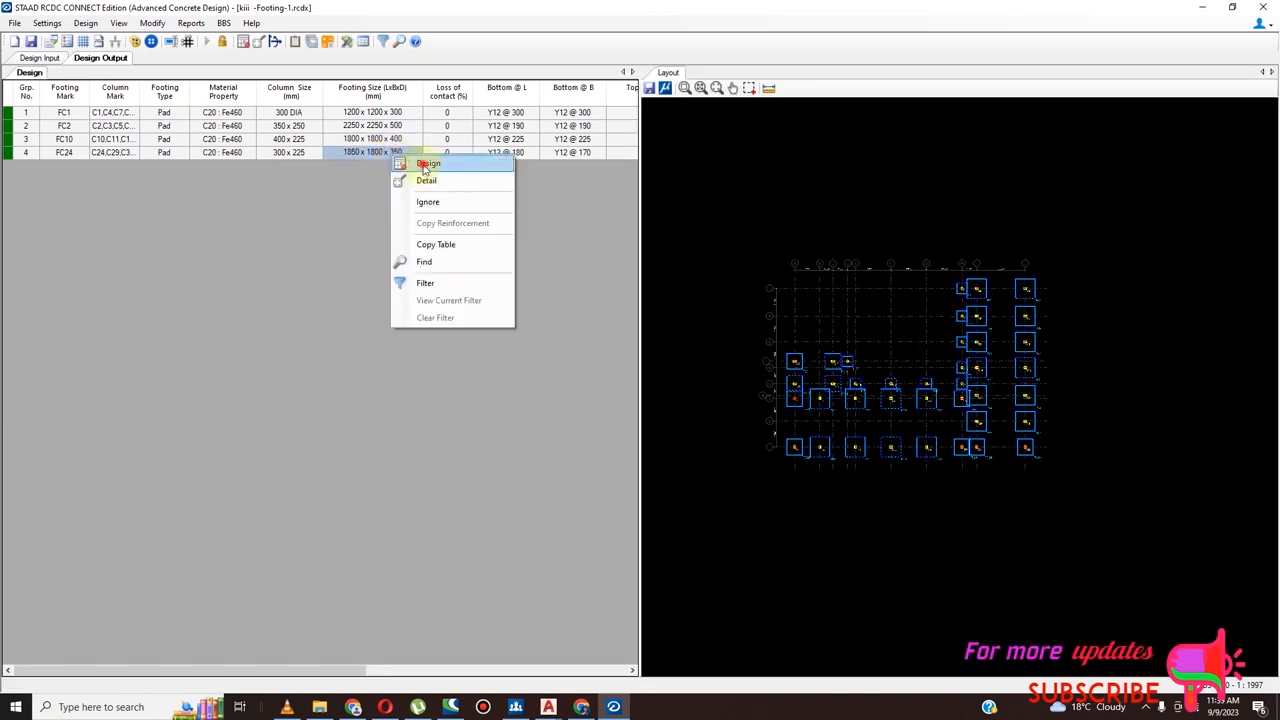
click(426, 164)
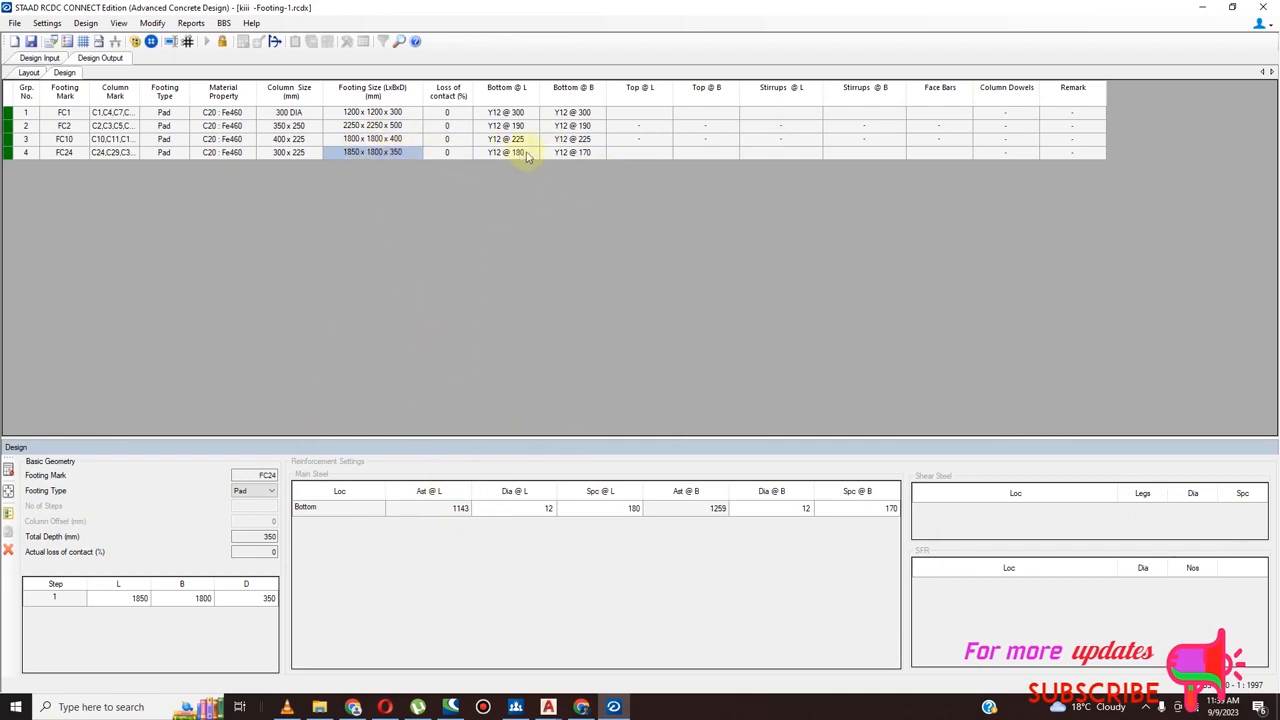
Try to redesign footing FC24 with its length L set to 1800 mm and depth D to 400 mm
click(141, 600)
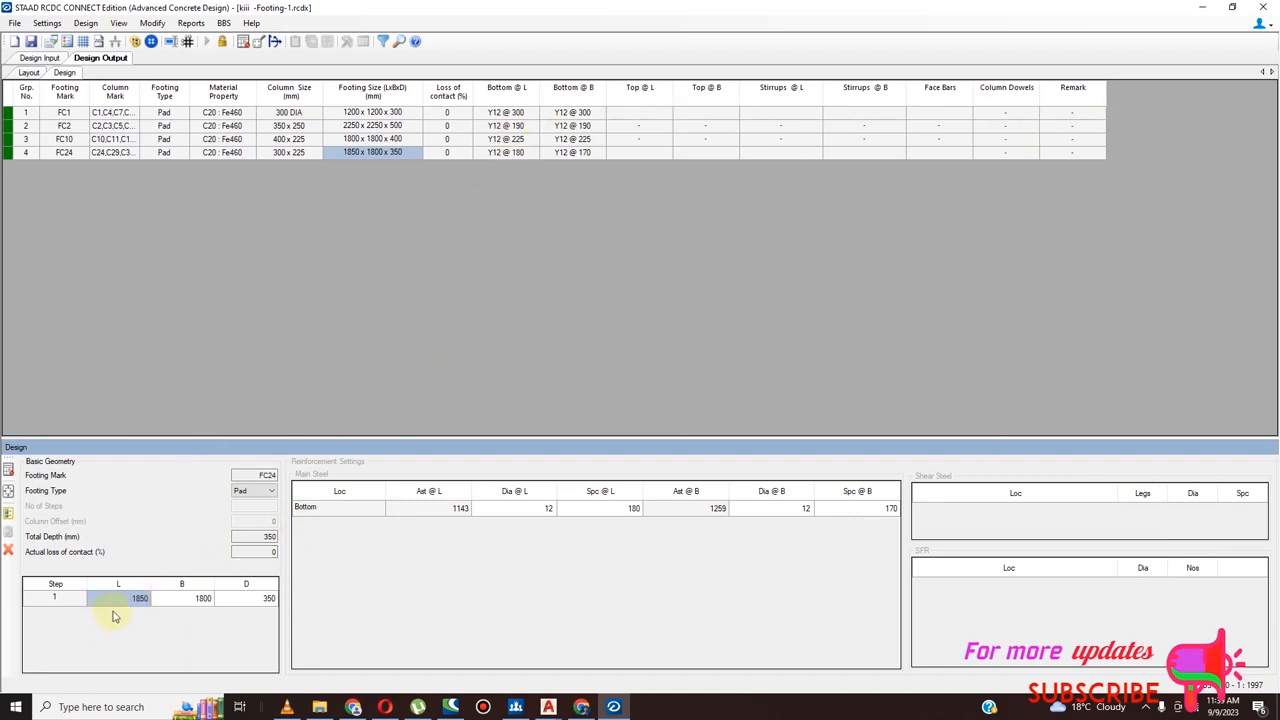
text(1)
click(270, 599)
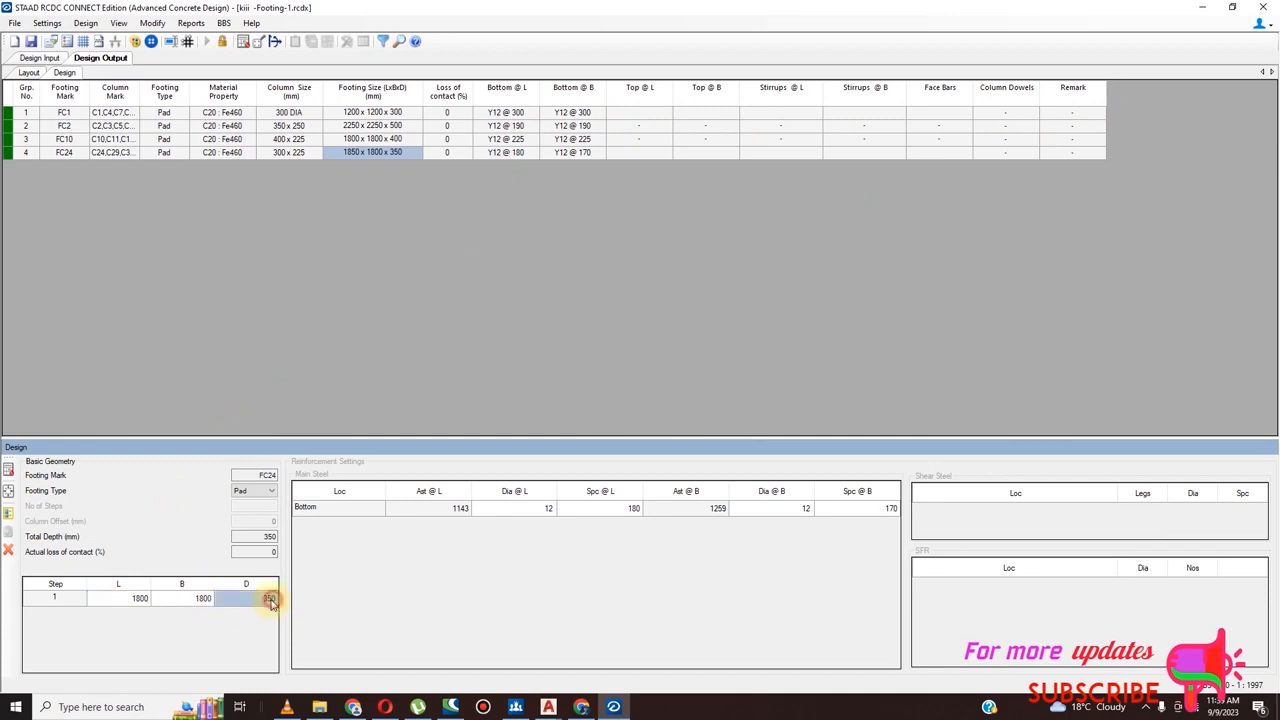
text(400)
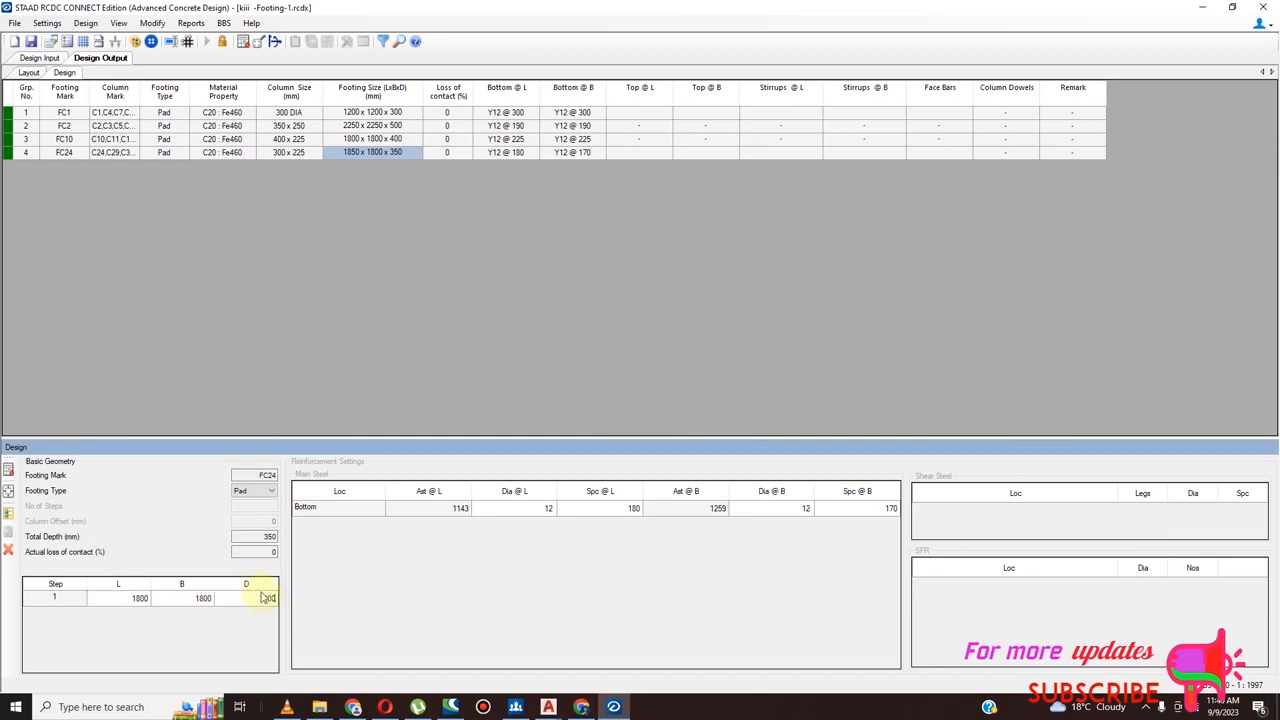
click(8, 490)
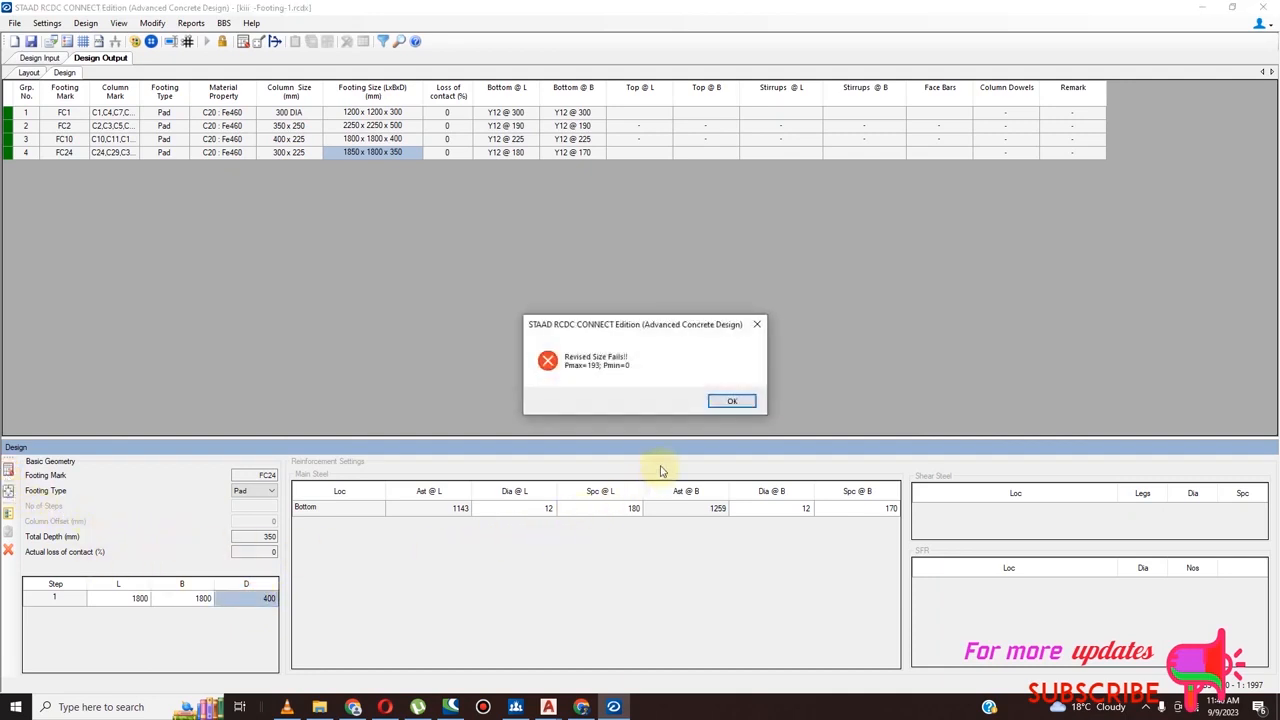
click(727, 401)
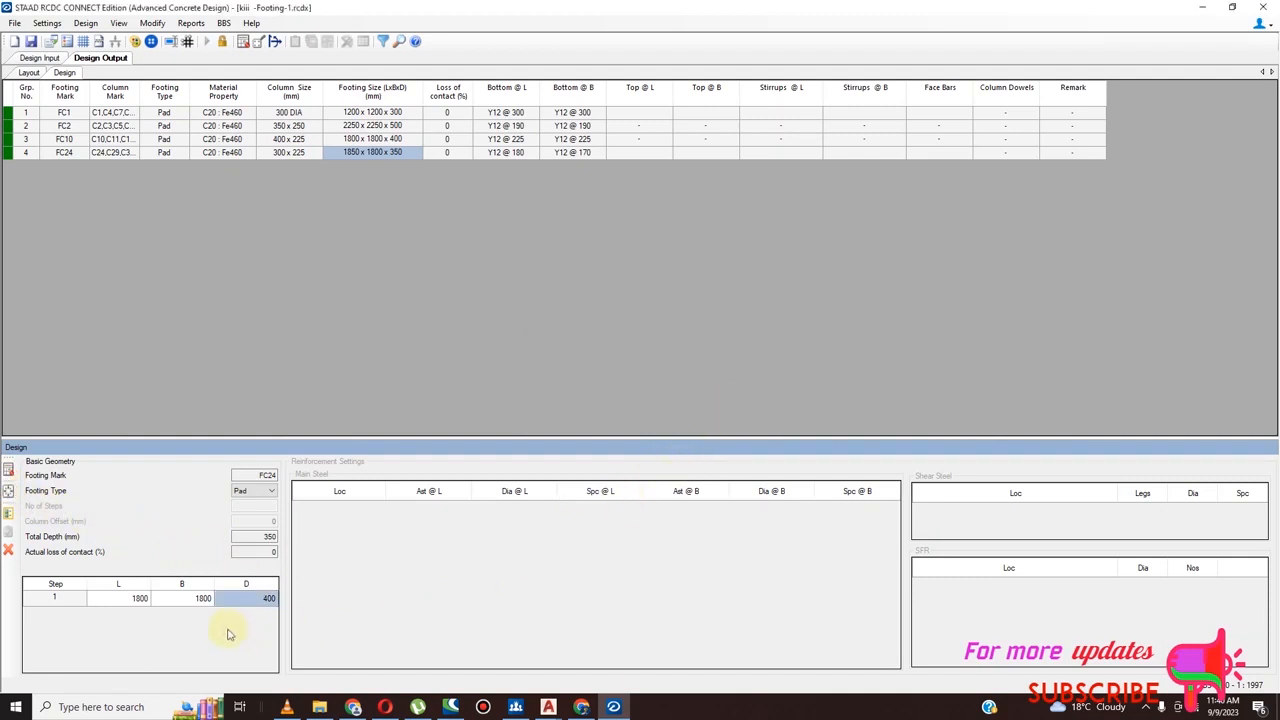
Set the length L and width B of footing FC24 to 1850 mm each and redesign it, declining shear reinforcement
click(141, 598)
text(1)
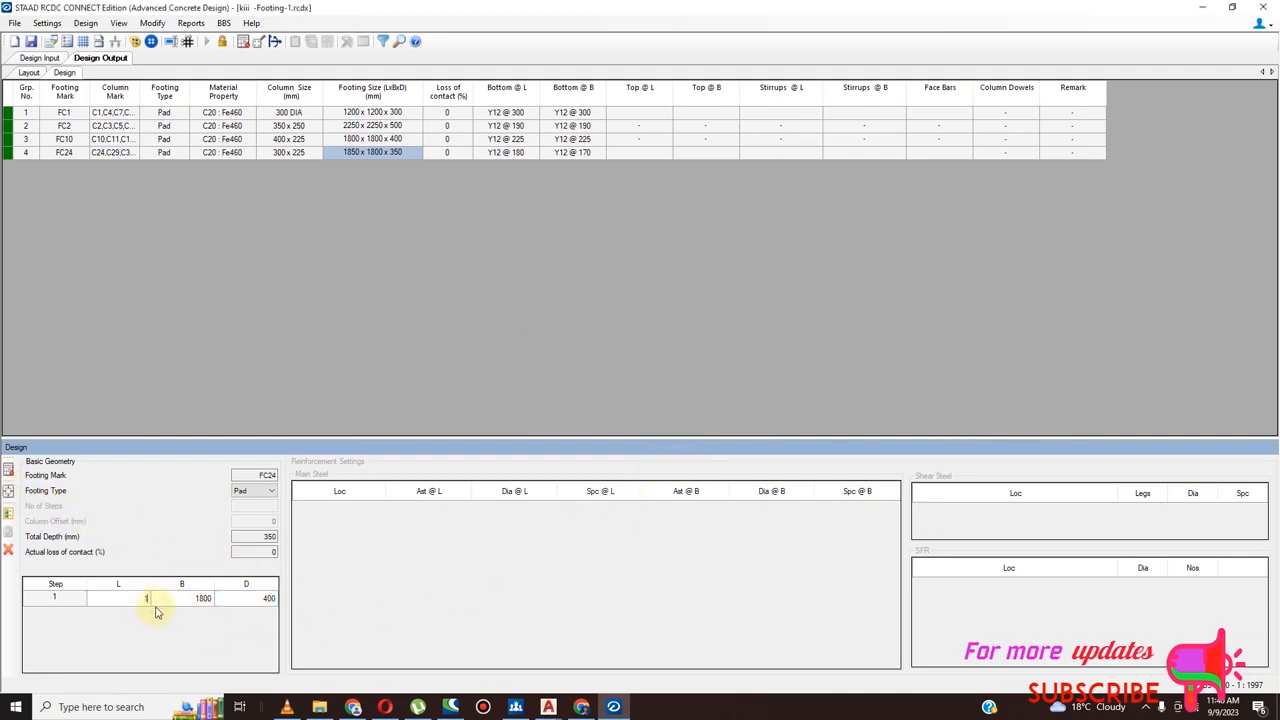
text(850)
click(204, 598)
text(1850)
click(8, 470)
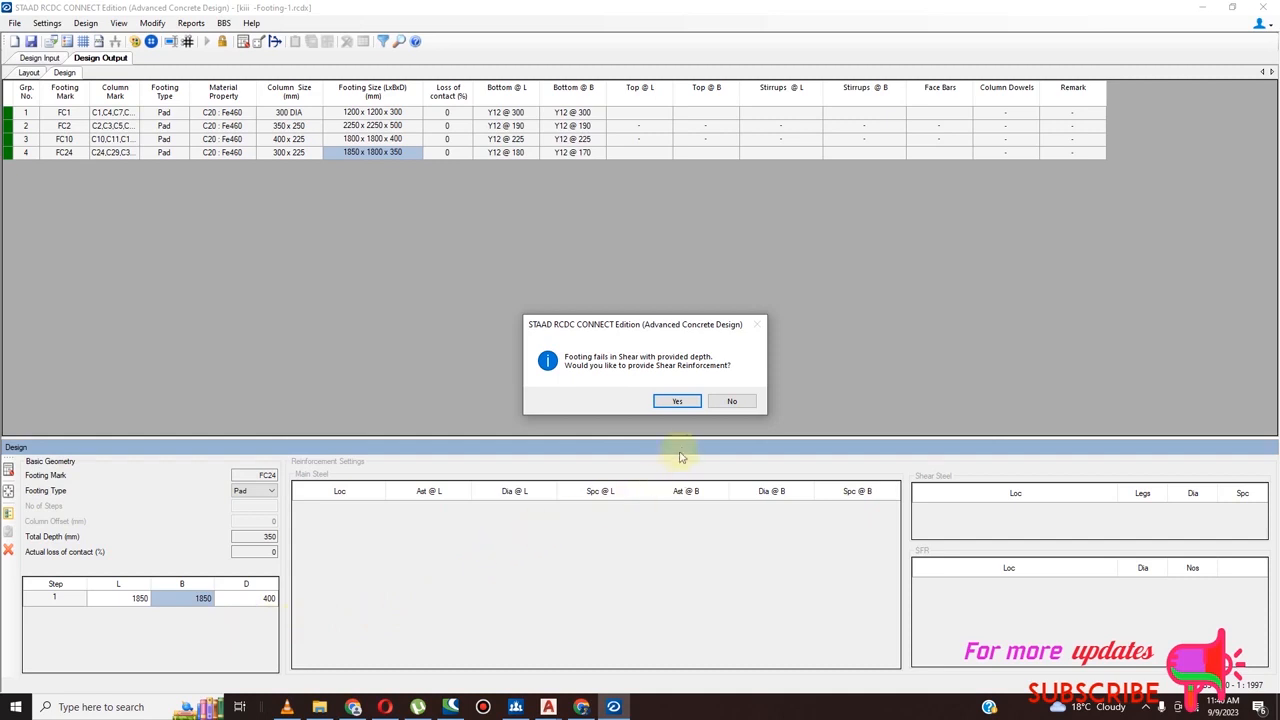
click(732, 401)
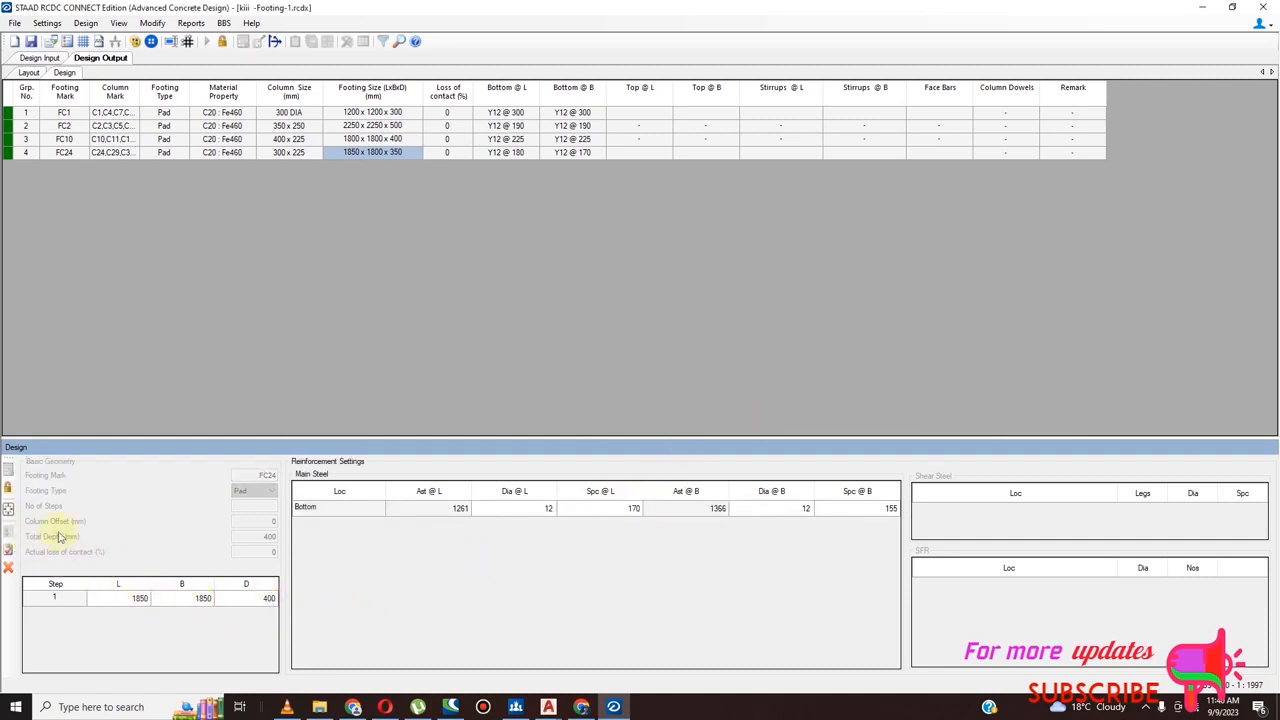
Unlock footing FC24, set its depth D to 450 mm, redesign it and accept the design
click(8, 488)
click(266, 600)
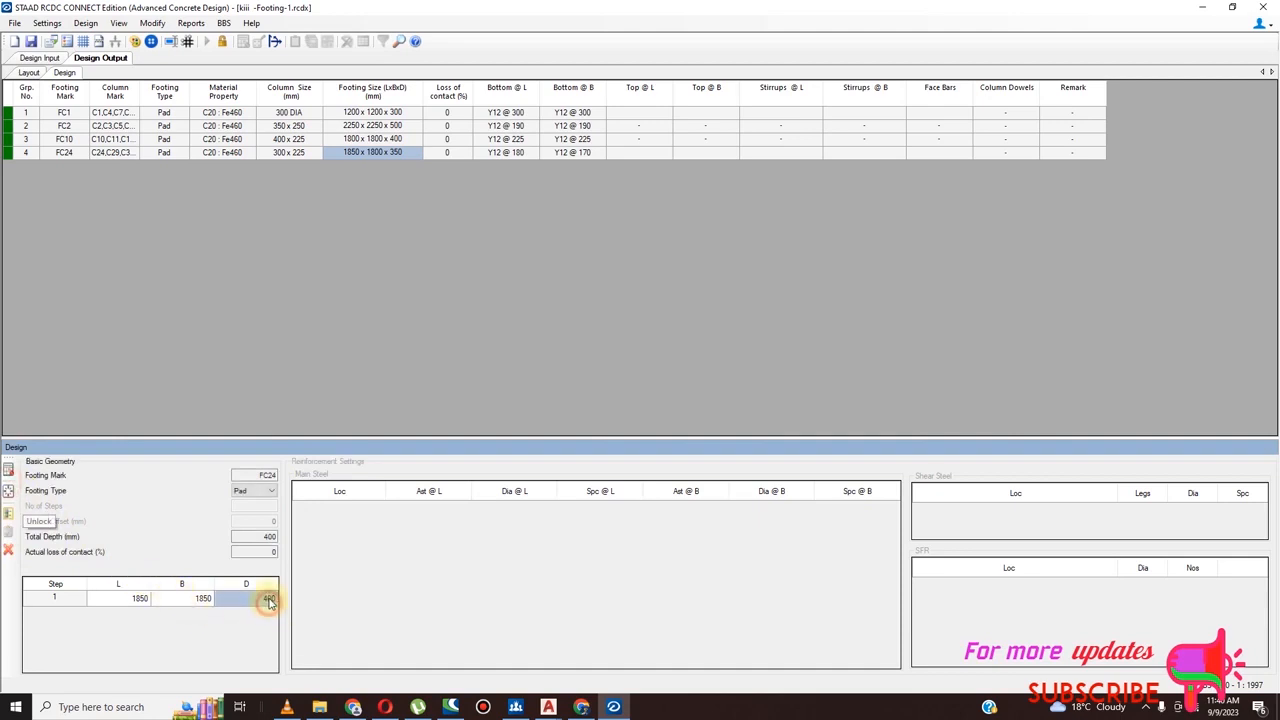
text(450)
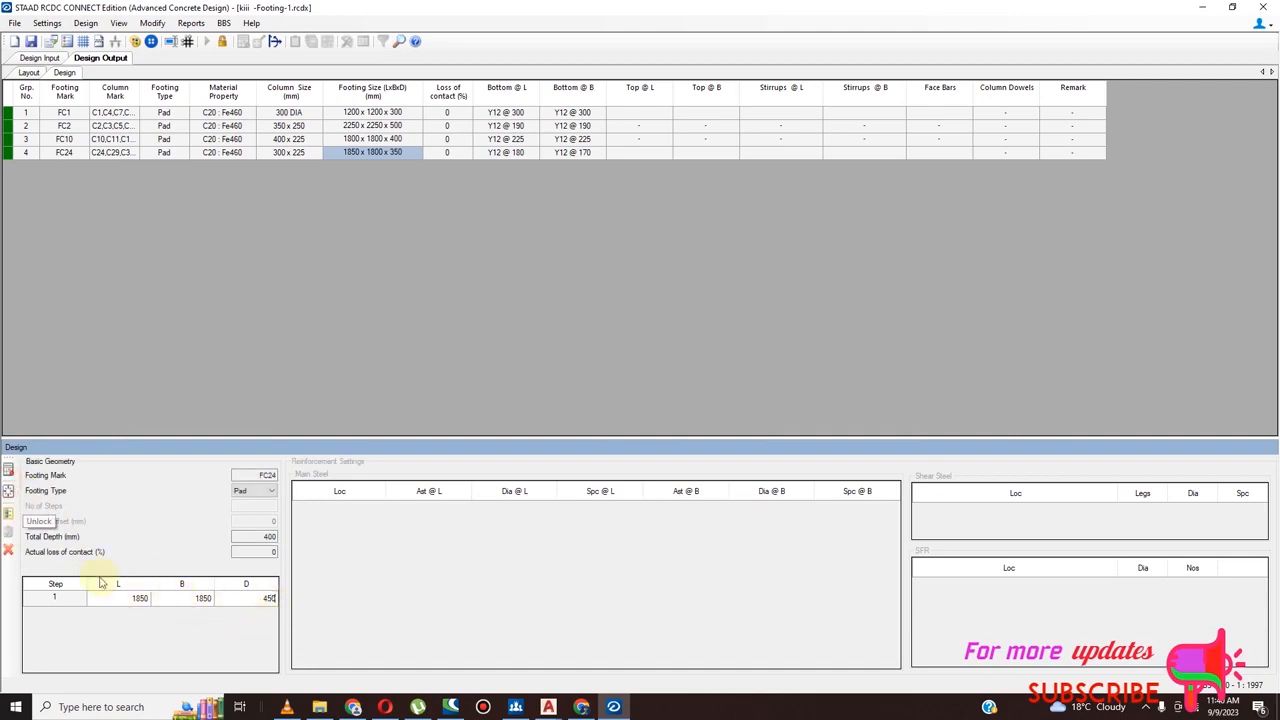
click(8, 488)
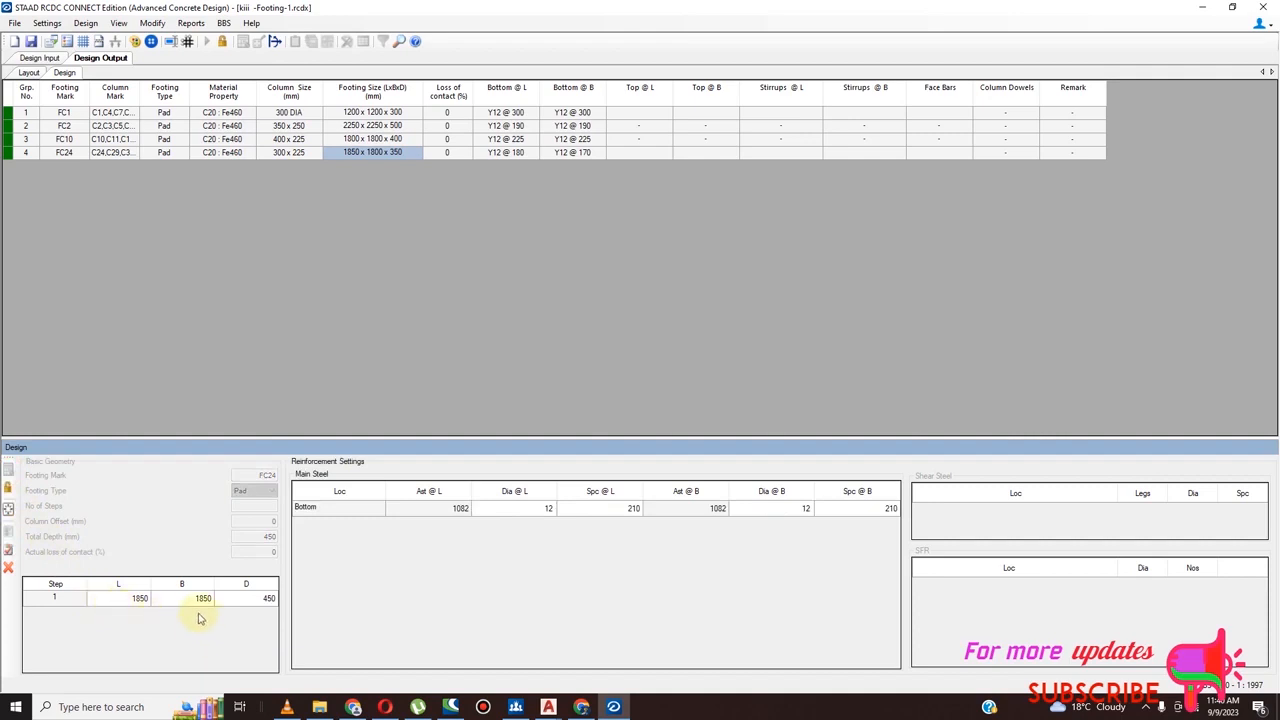
click(10, 553)
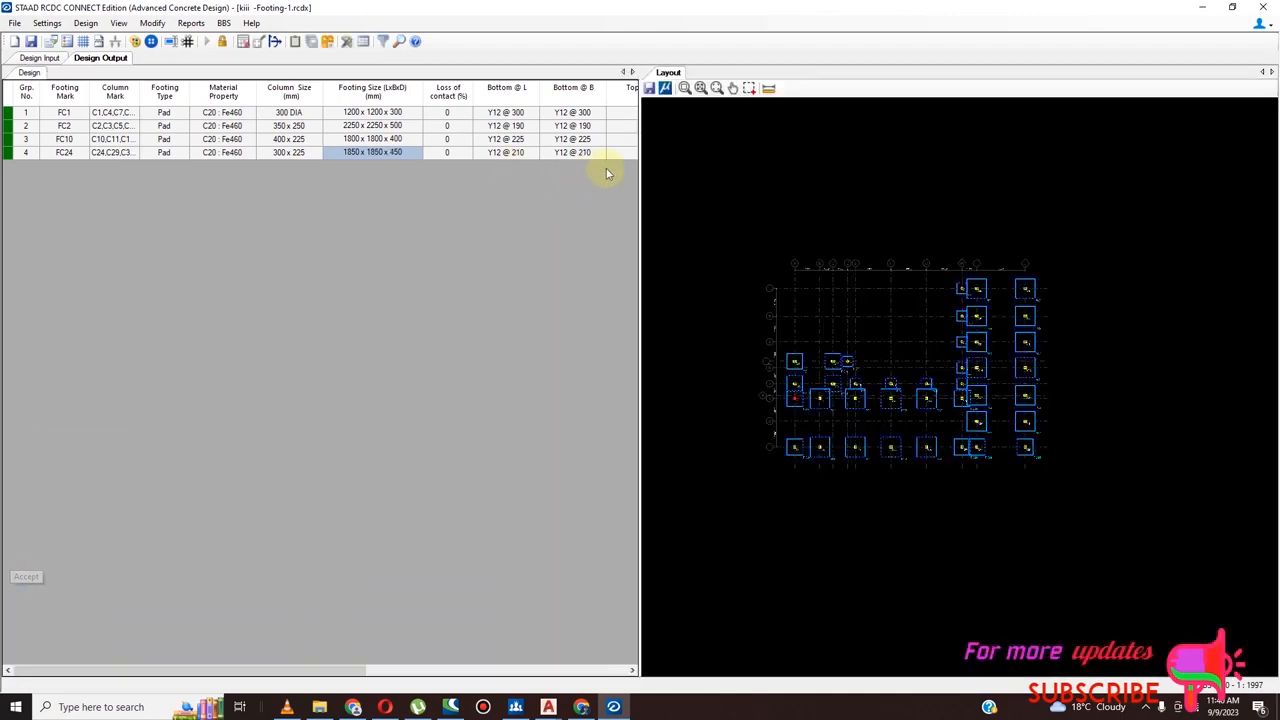
Examine the footing layout by selecting one footing each from groups FC2, FC10, FC1 and FC24 to highlight their members
scroll(785, 405, up, 5)
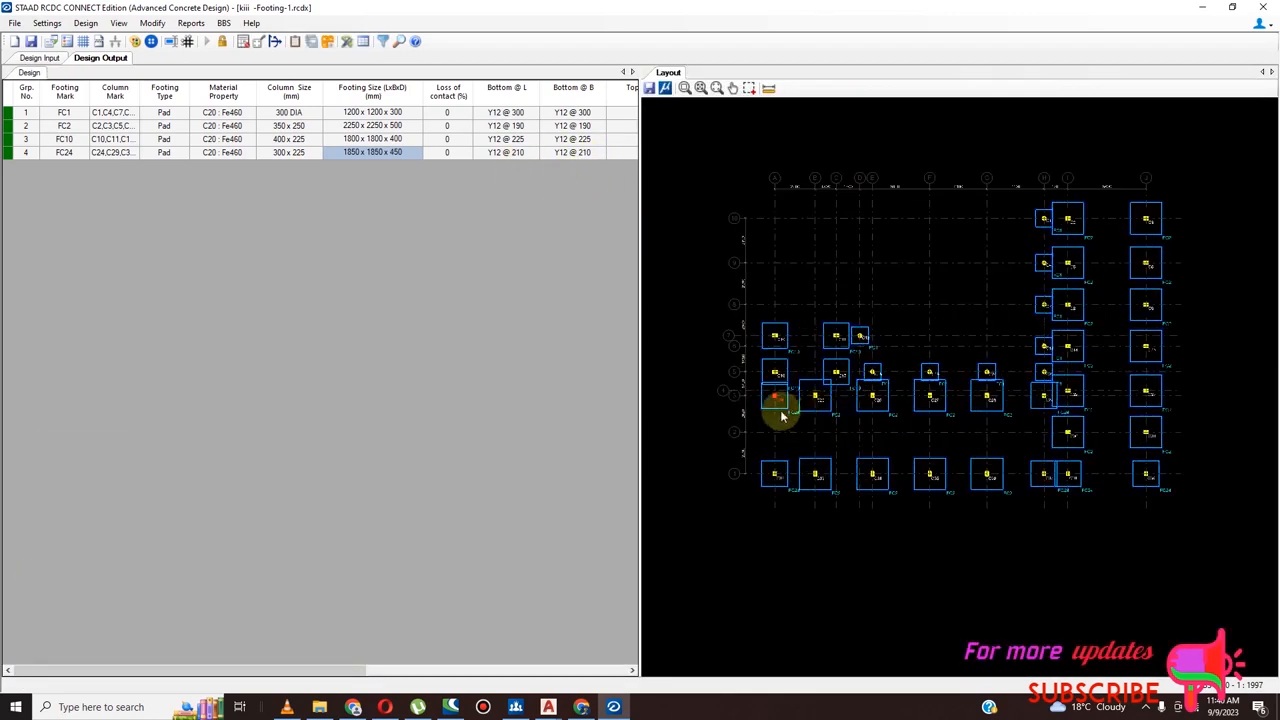
click(838, 405)
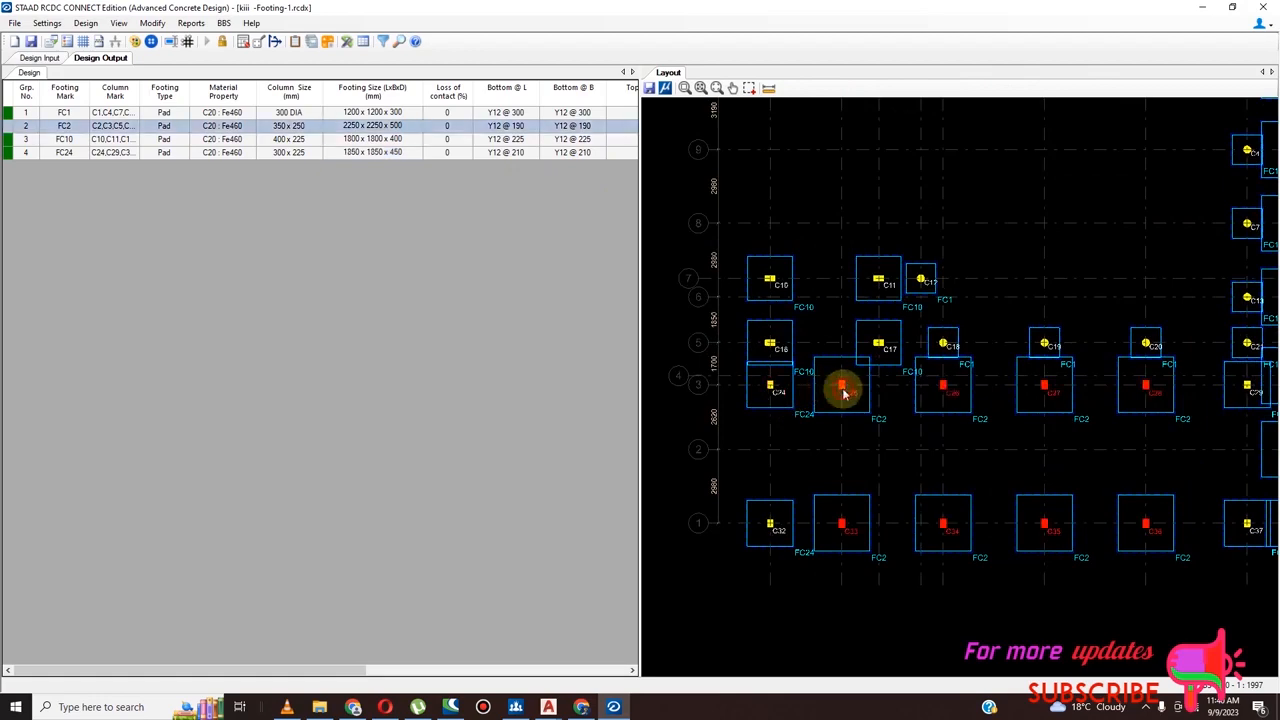
scroll(737, 471, down, 5)
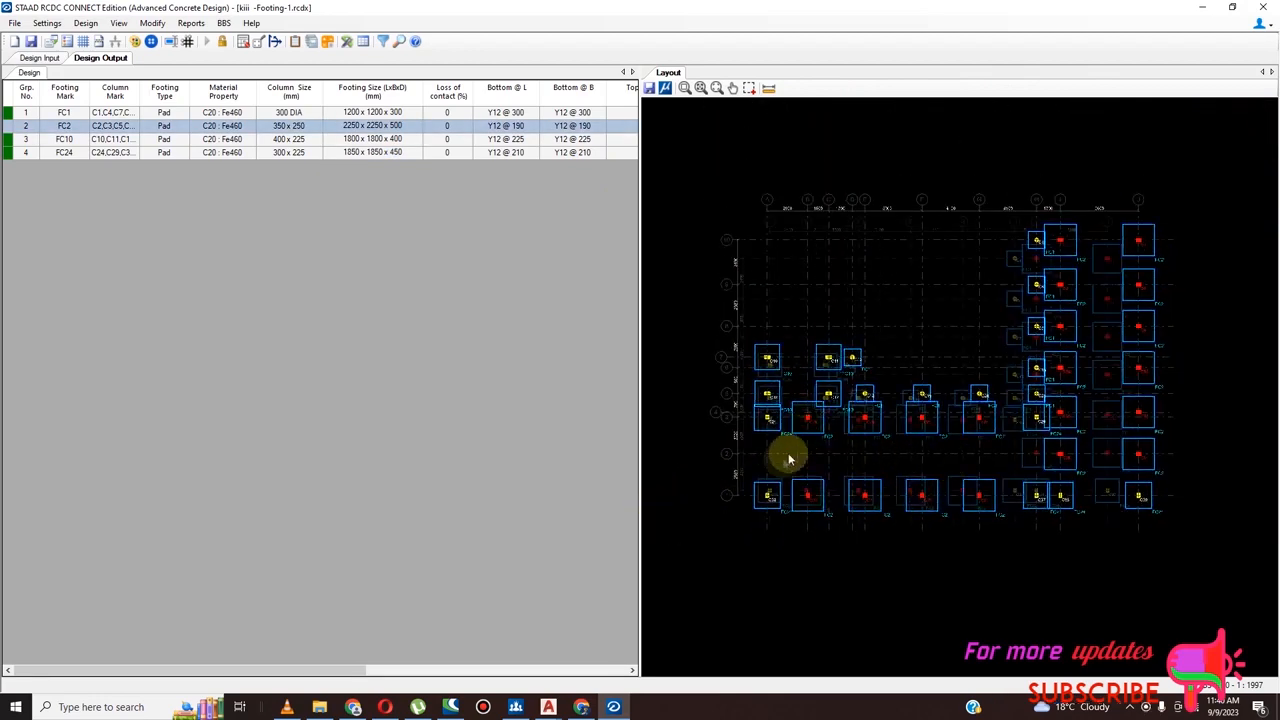
scroll(794, 451, down, 1)
scroll(984, 459, up, 1)
scroll(804, 430, down, 1)
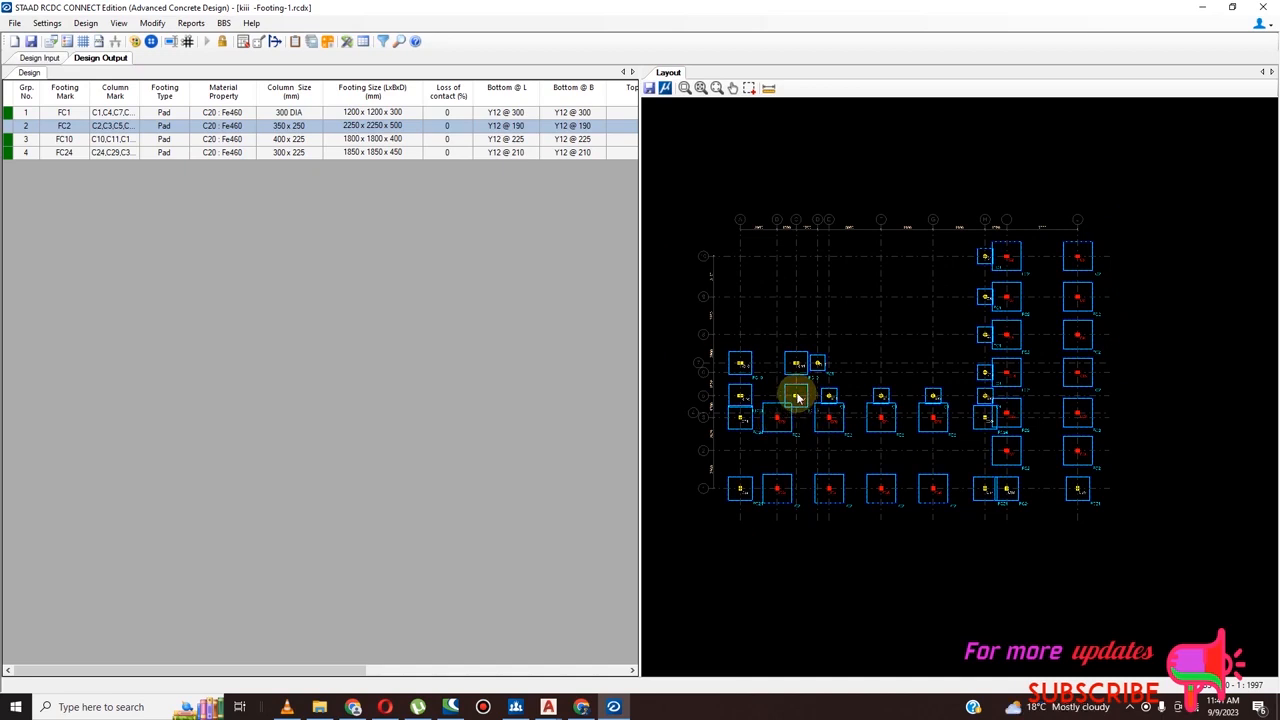
scroll(799, 399, up, 1)
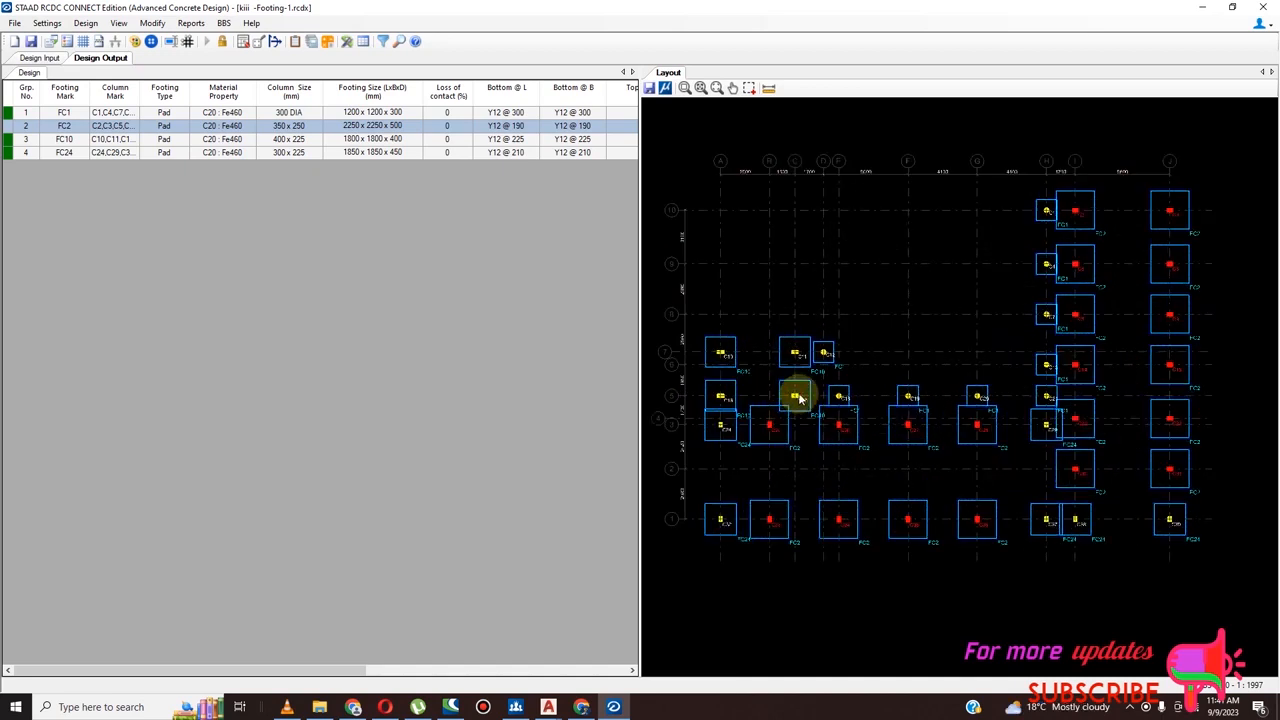
click(721, 401)
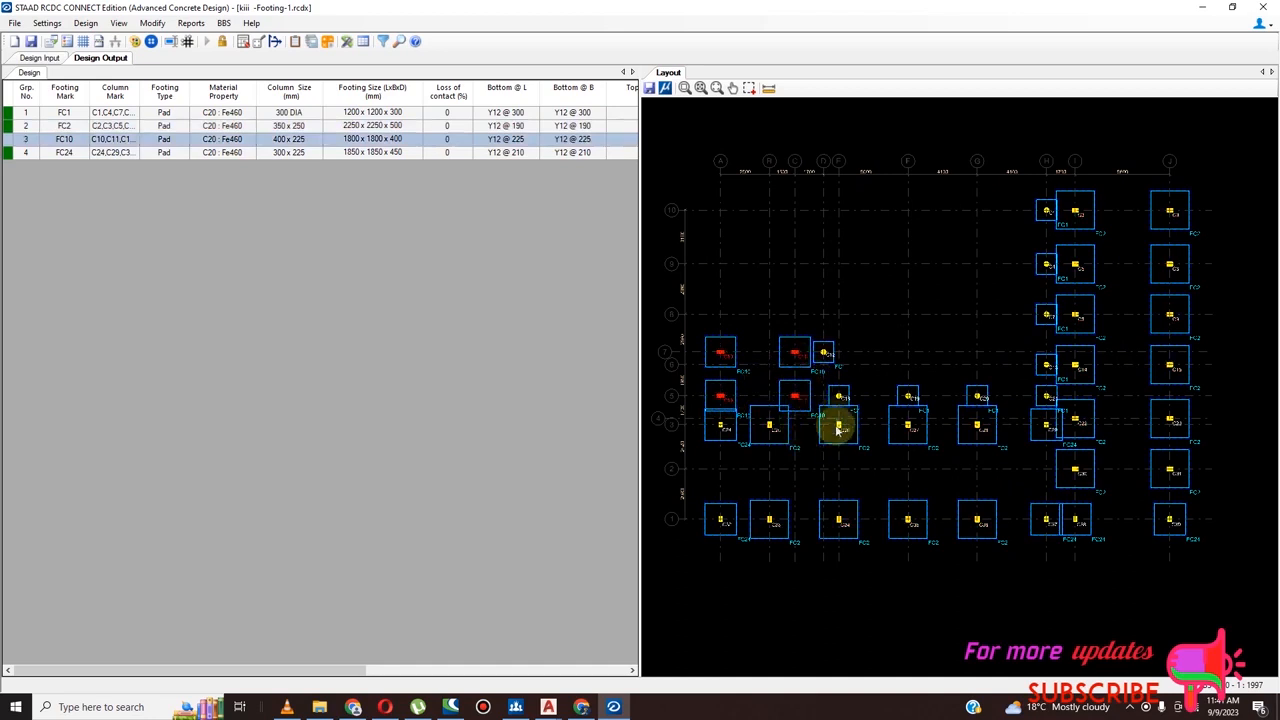
click(826, 356)
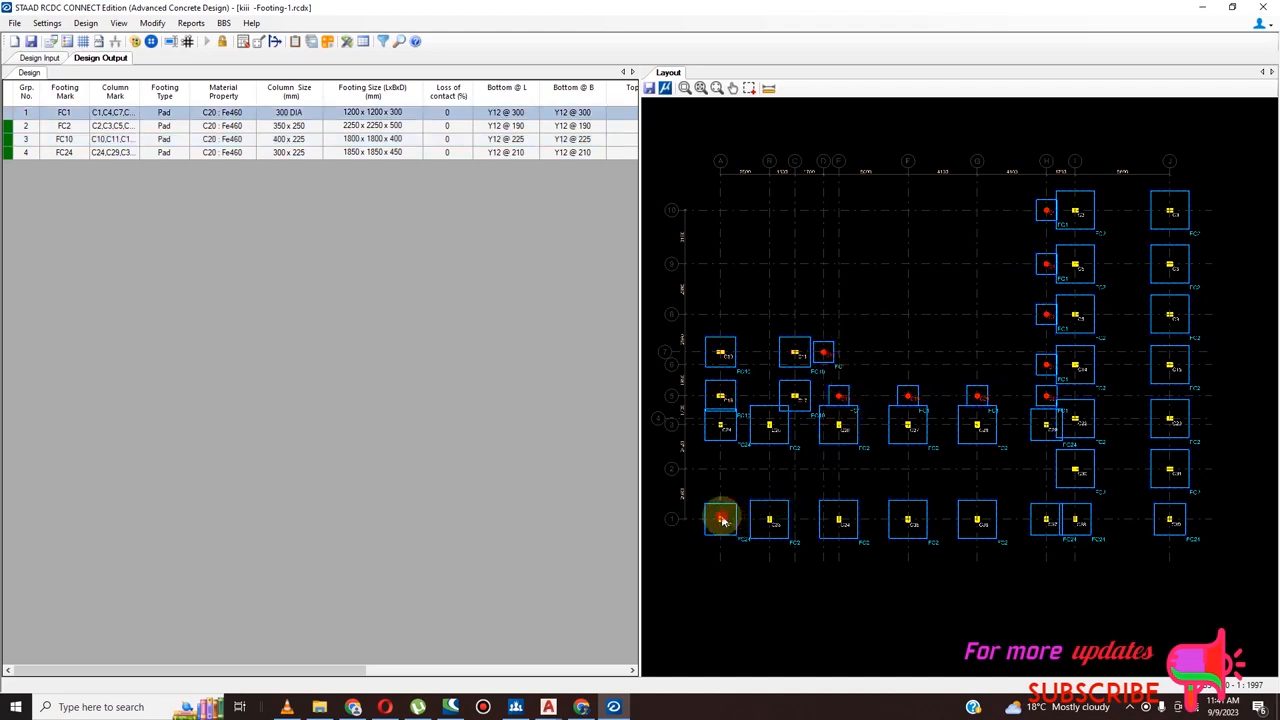
click(721, 426)
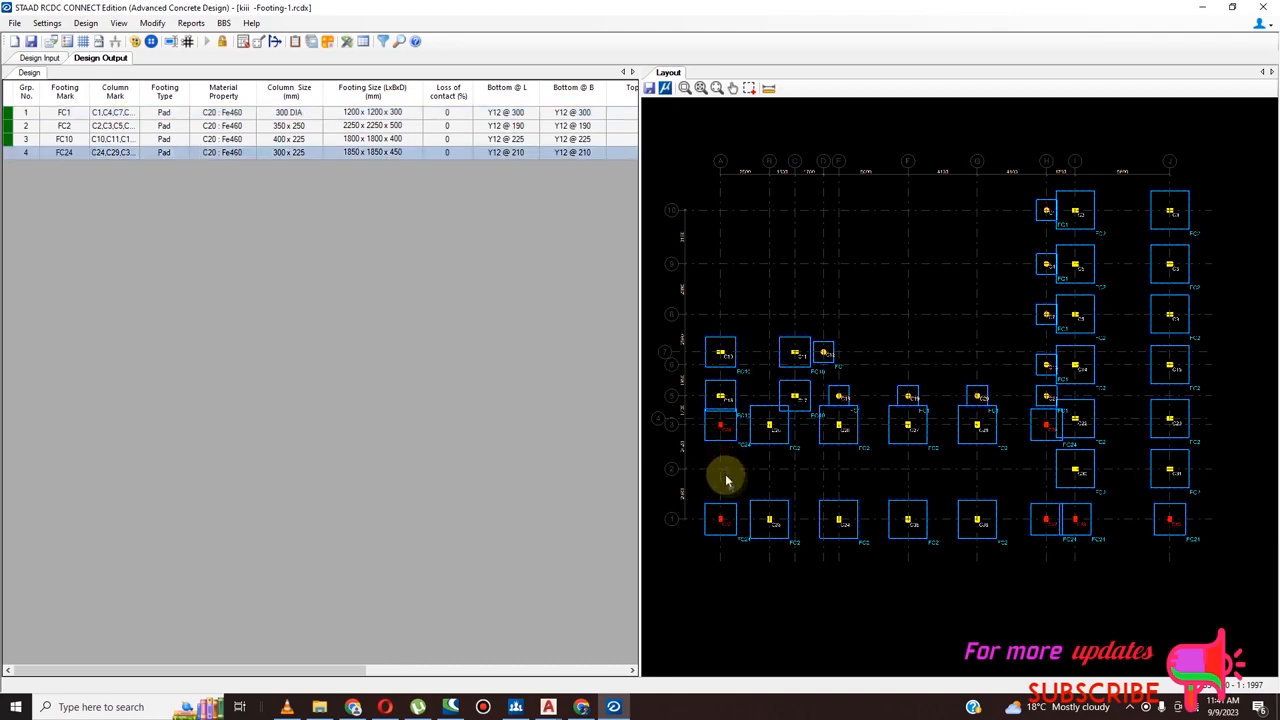
scroll(930, 452, down, 1)
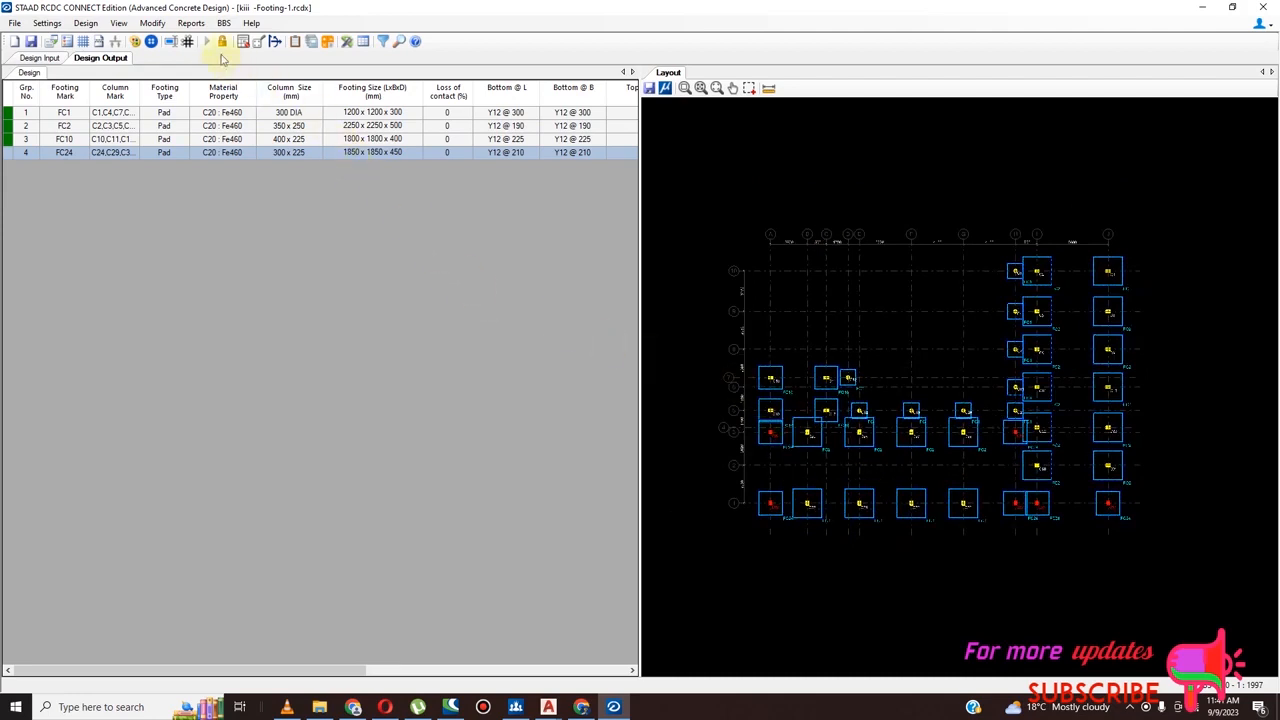
Save the project and generate detailed drawings for all footings, with the layout plan, footing plans and sections along L and B
click(30, 41)
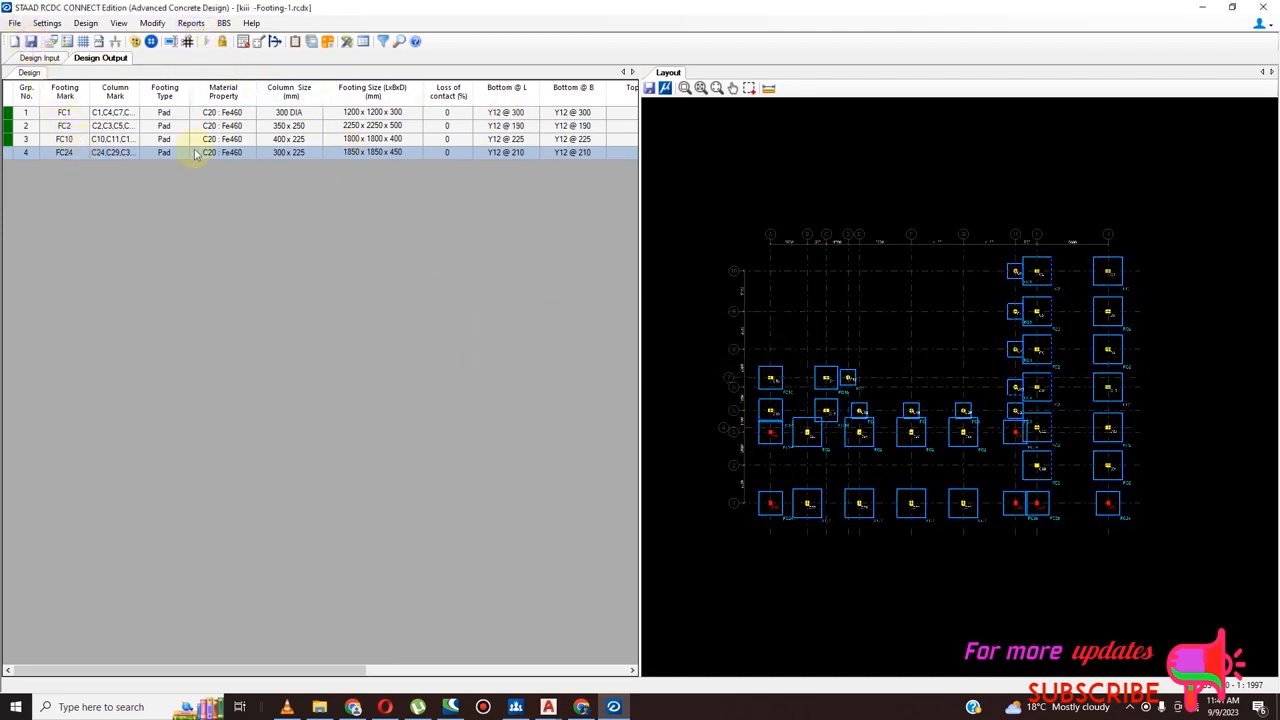
click(190, 22)
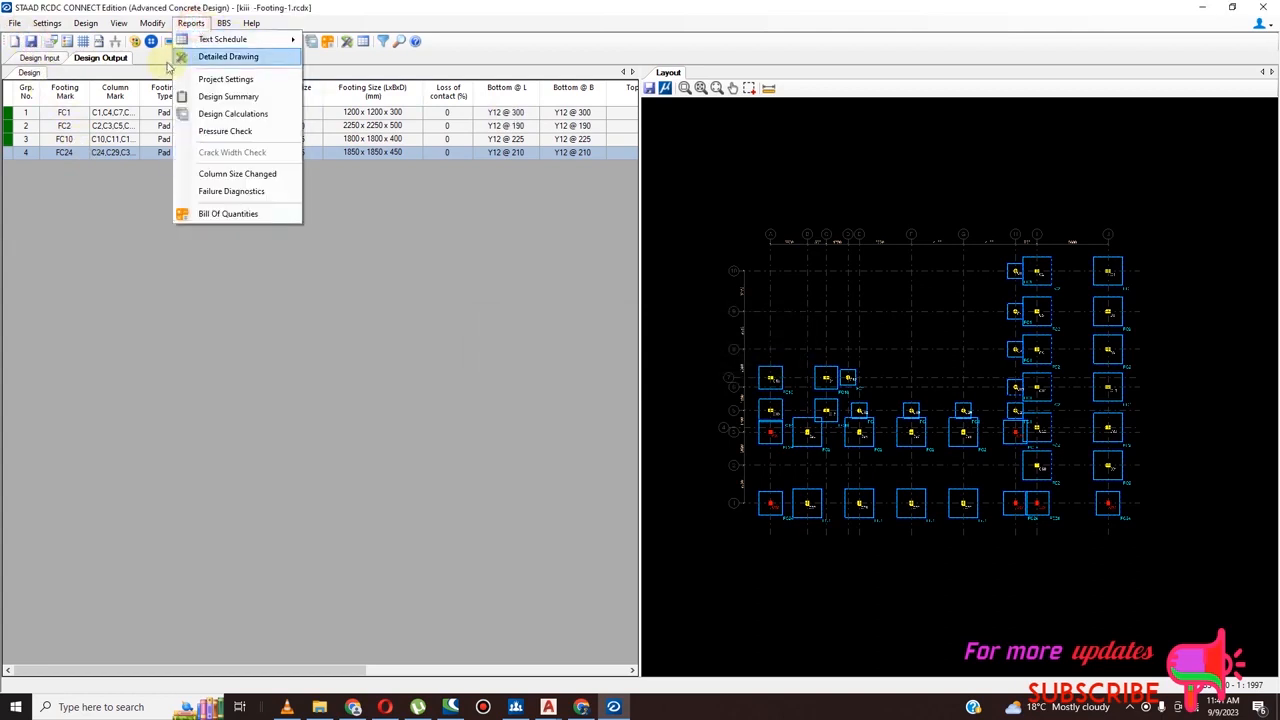
click(226, 58)
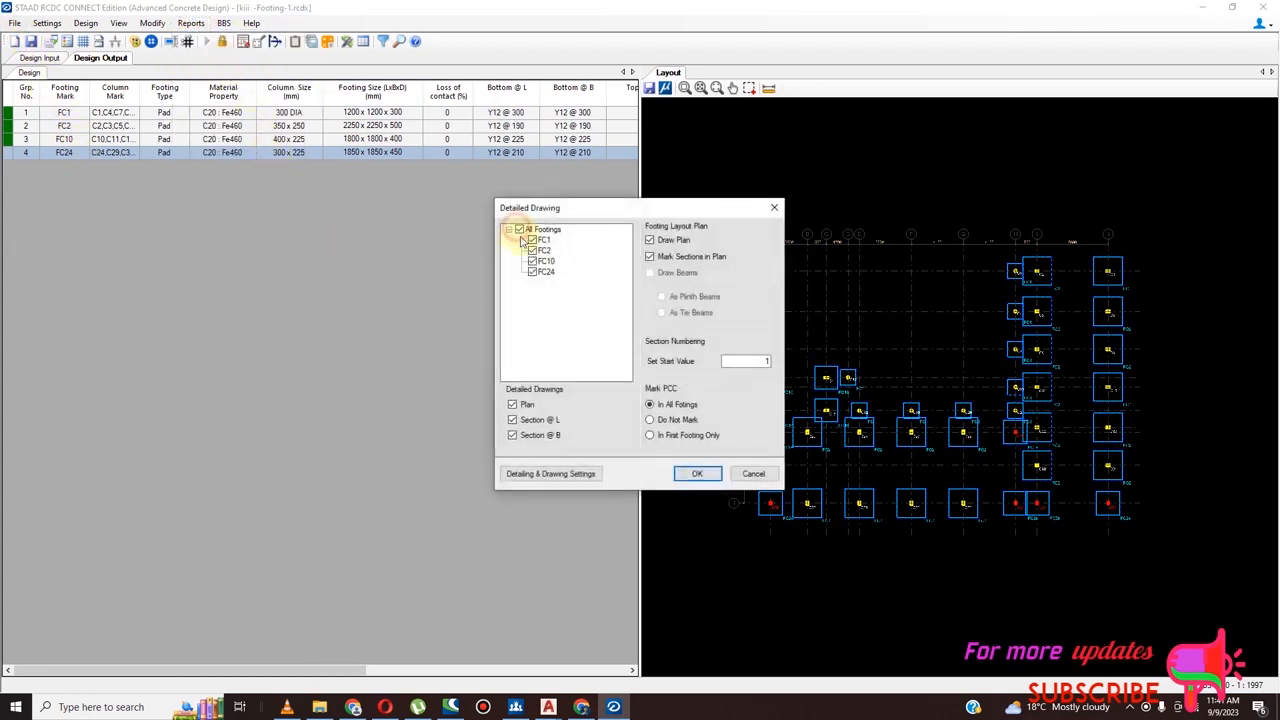
click(697, 477)
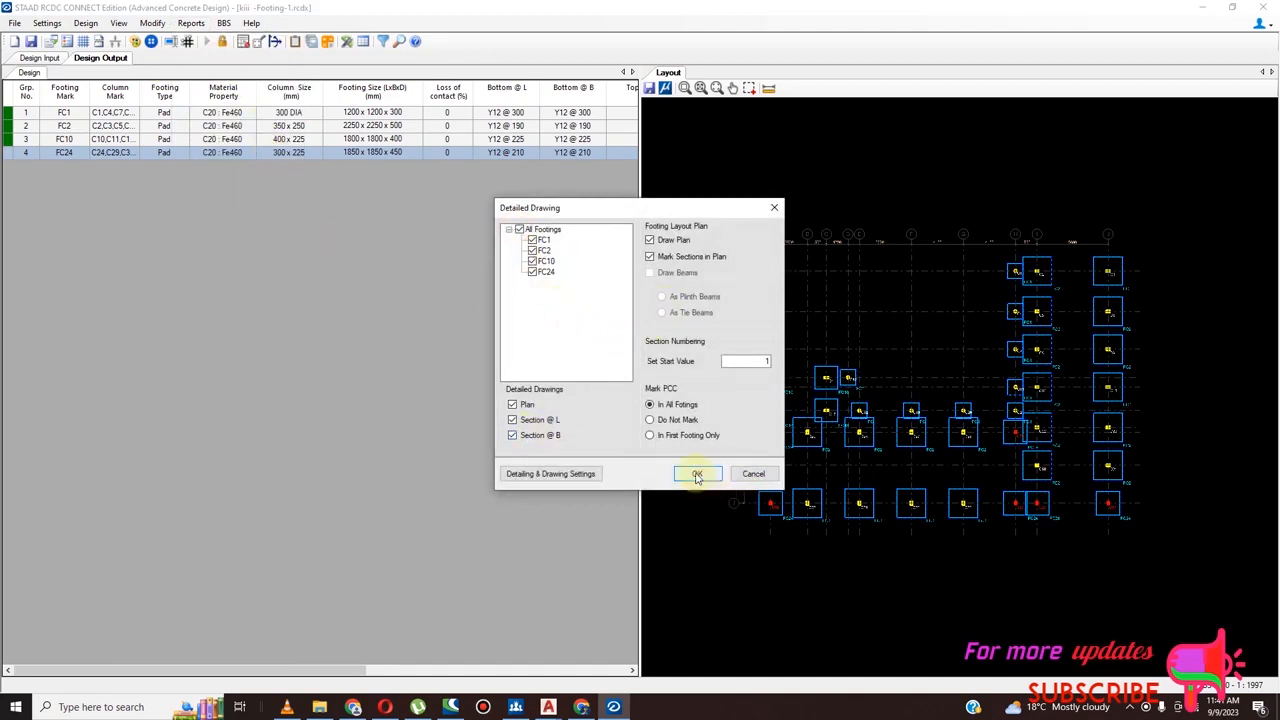
click(697, 477)
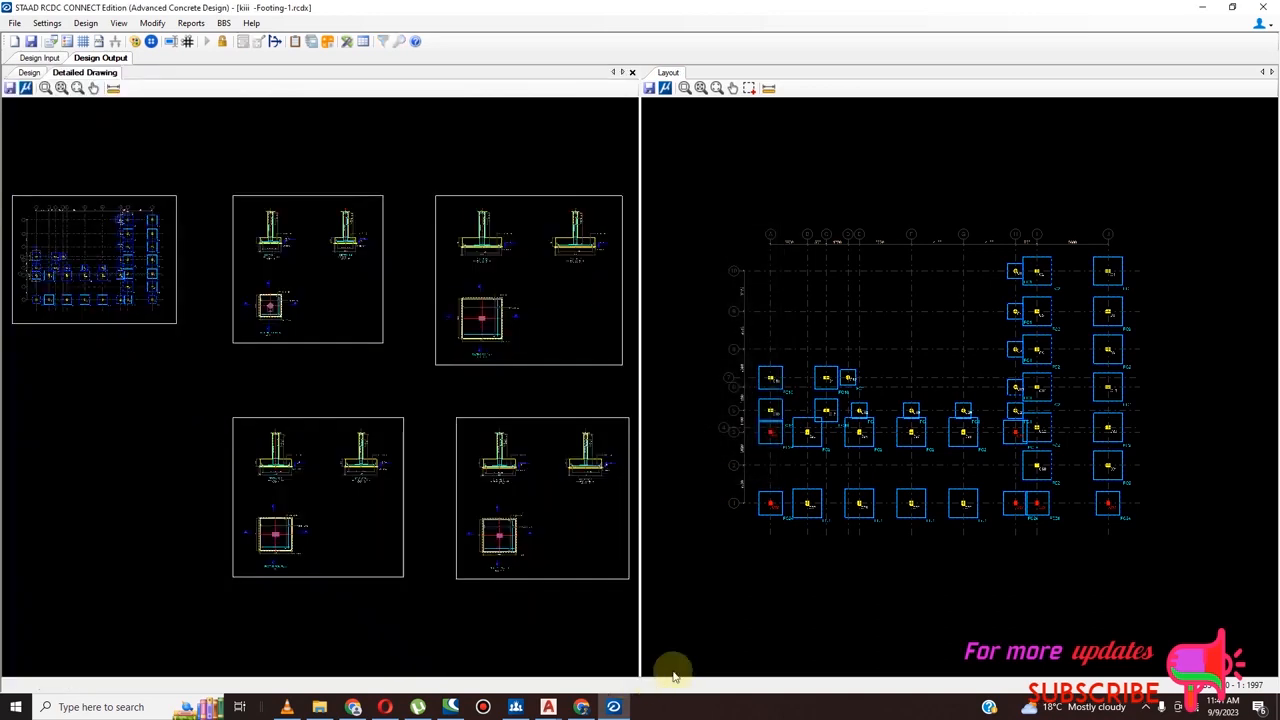
Export the detailed footing drawings to the Desktop as a DXF file named ISOLATED RCDC 2
scroll(323, 426, down, 4)
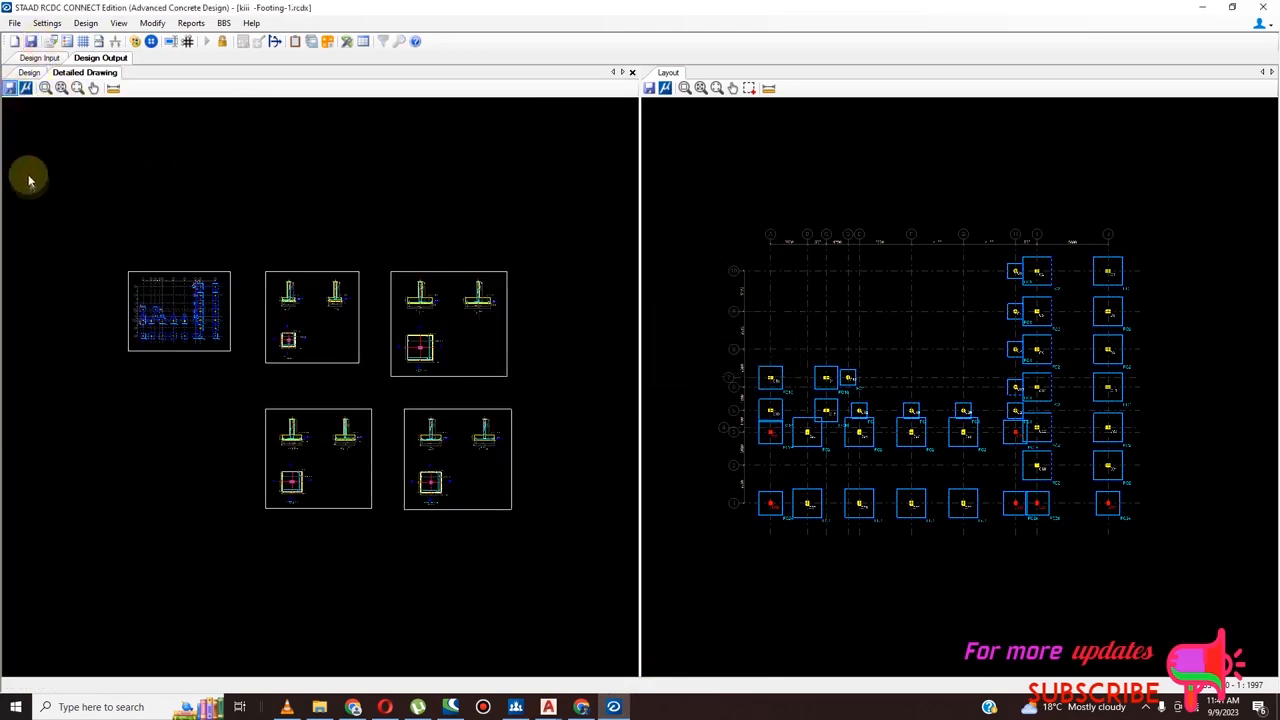
scroll(226, 256, down, 5)
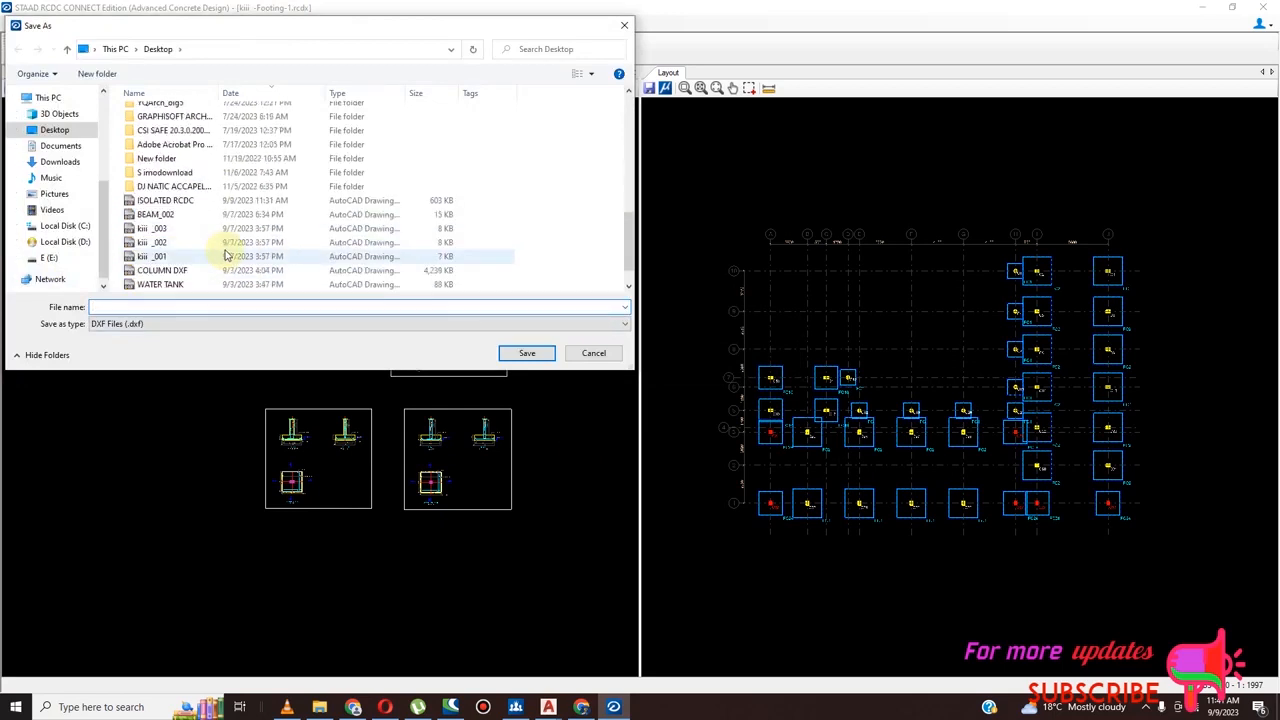
scroll(228, 253, down, 1)
click(190, 172)
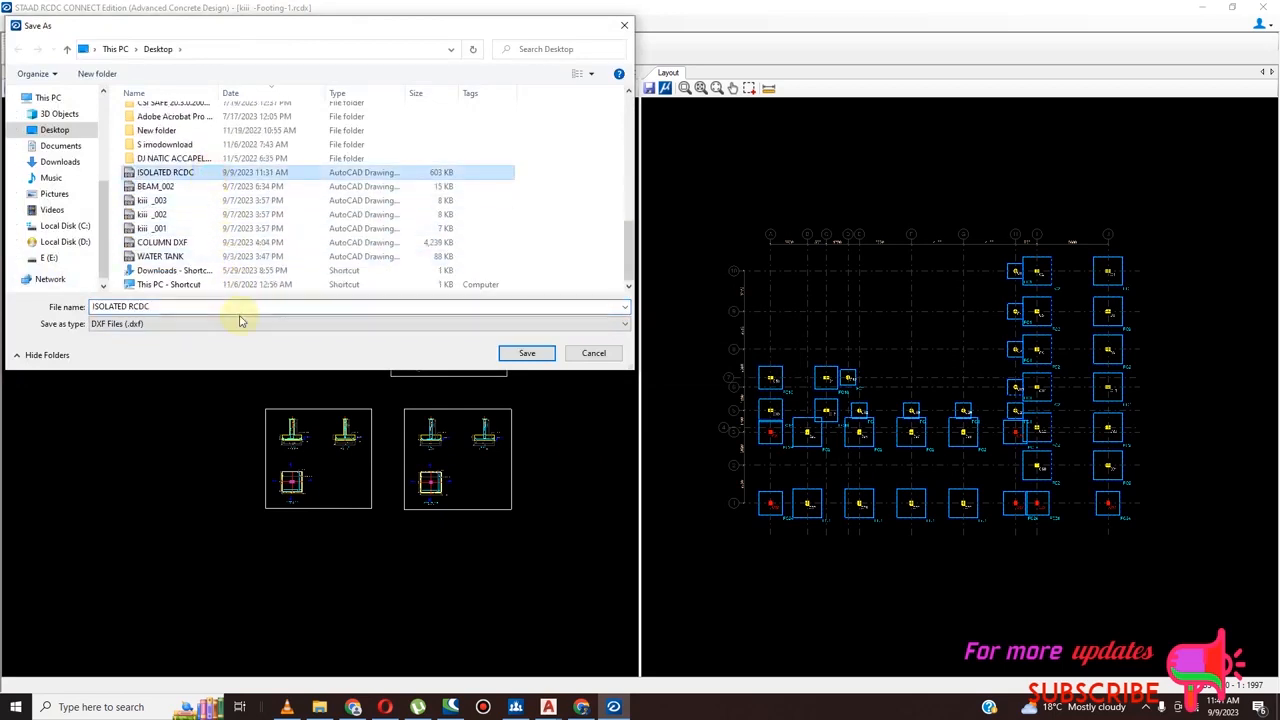
click(157, 306)
click(183, 307)
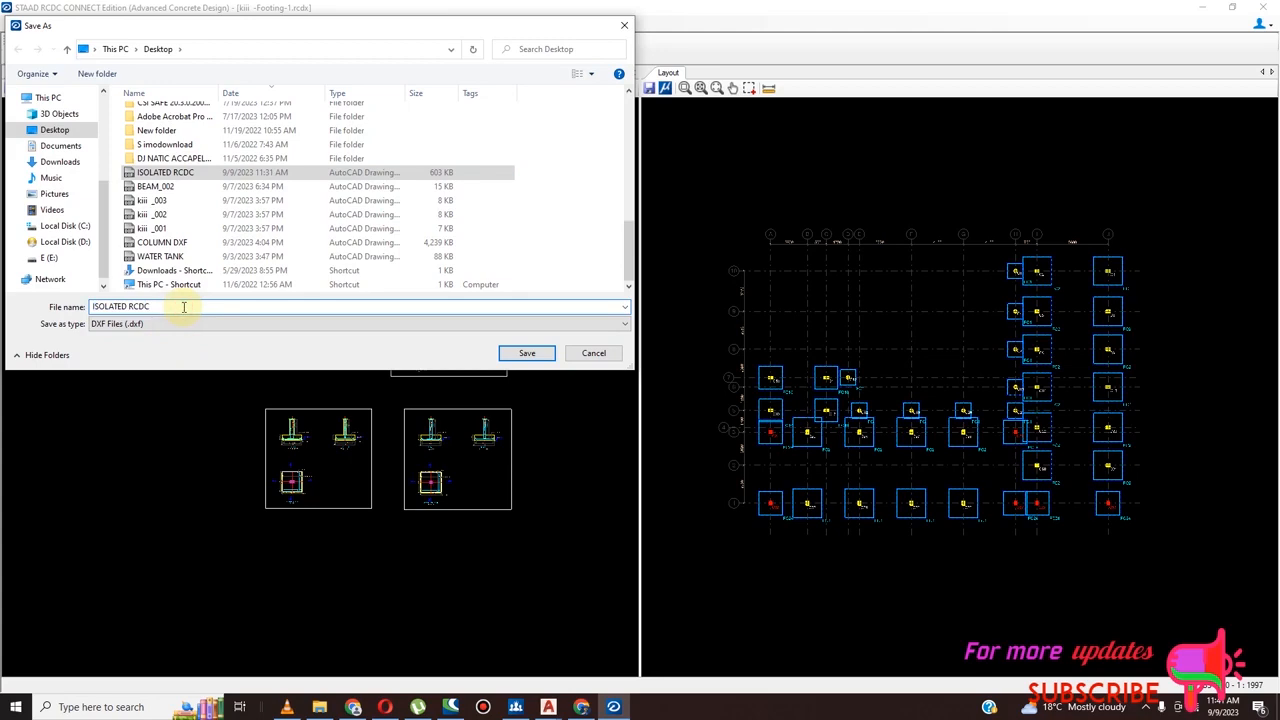
text(2)
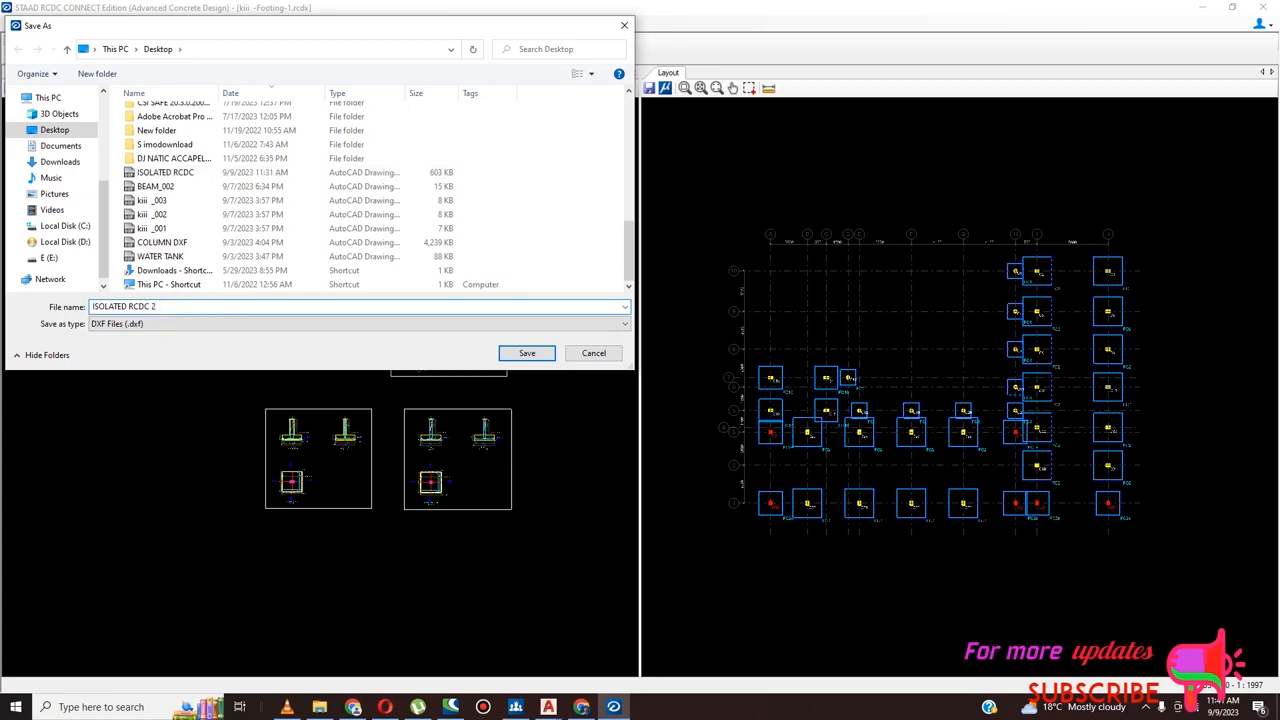
click(523, 353)
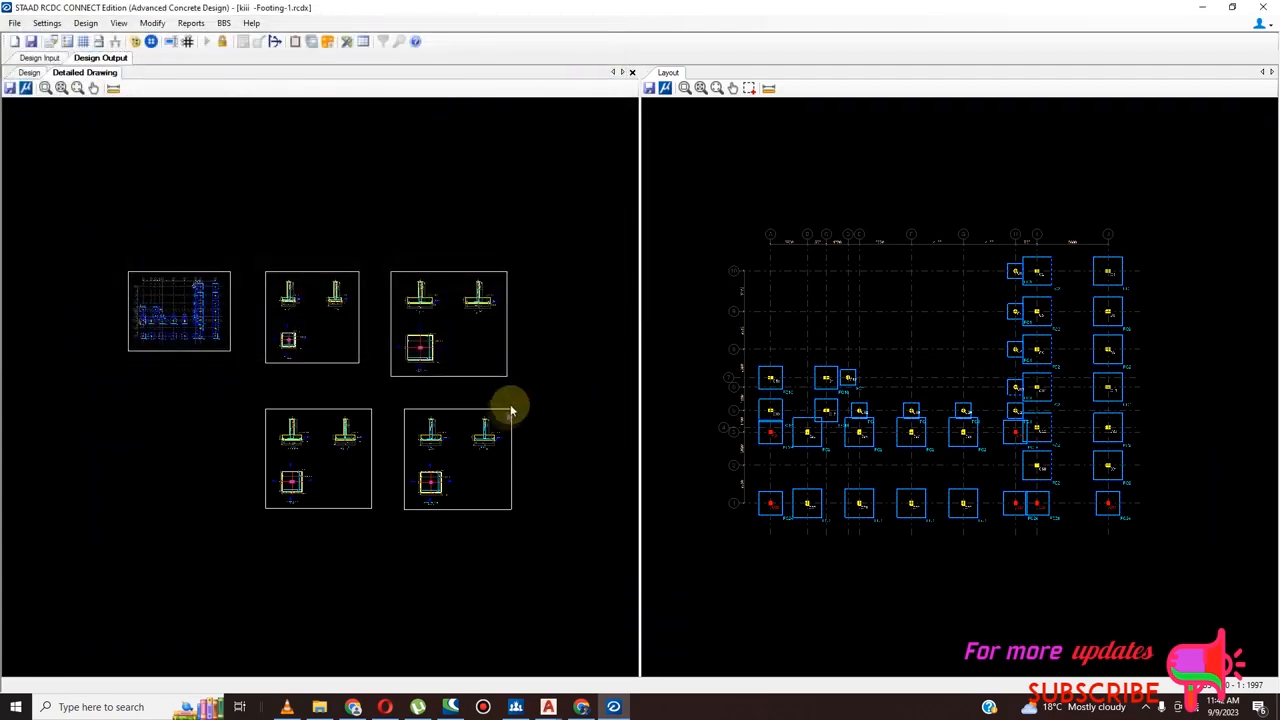
Examine the footing layout plan and the section and plan details of each footing in the detailed drawings
scroll(171, 323, up, 5)
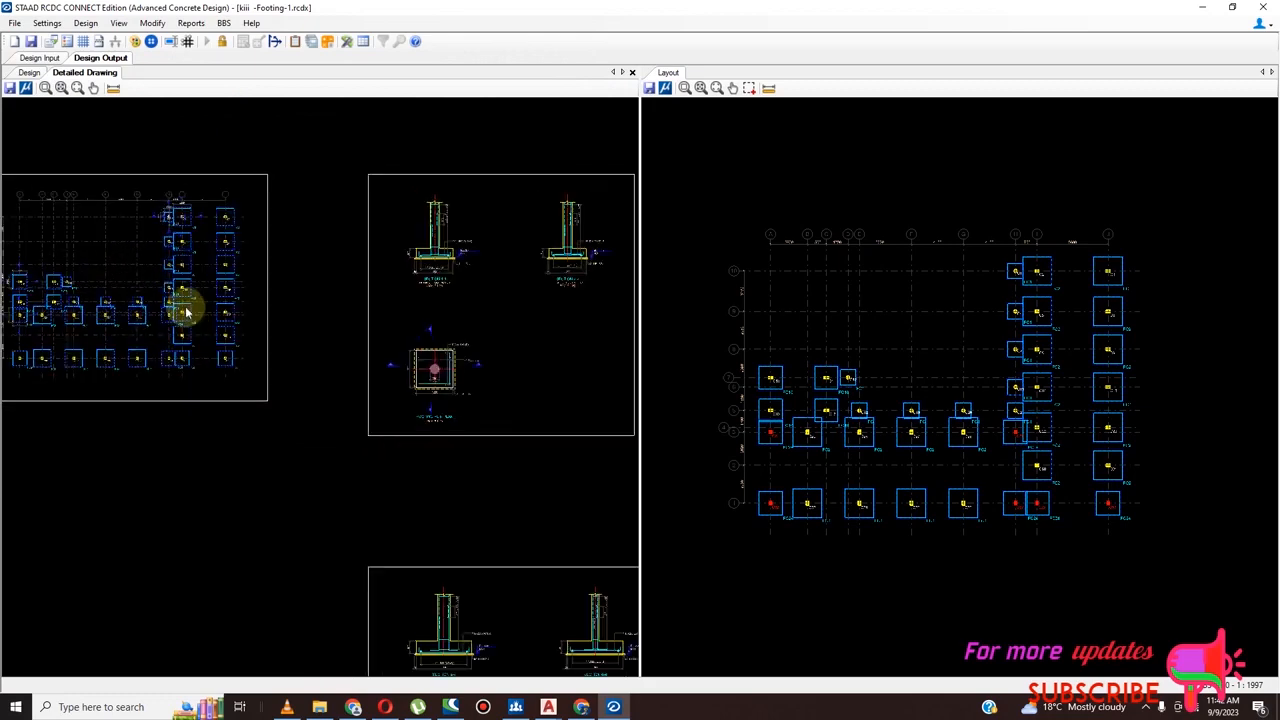
scroll(205, 328, up, 2)
scroll(236, 366, down, 6)
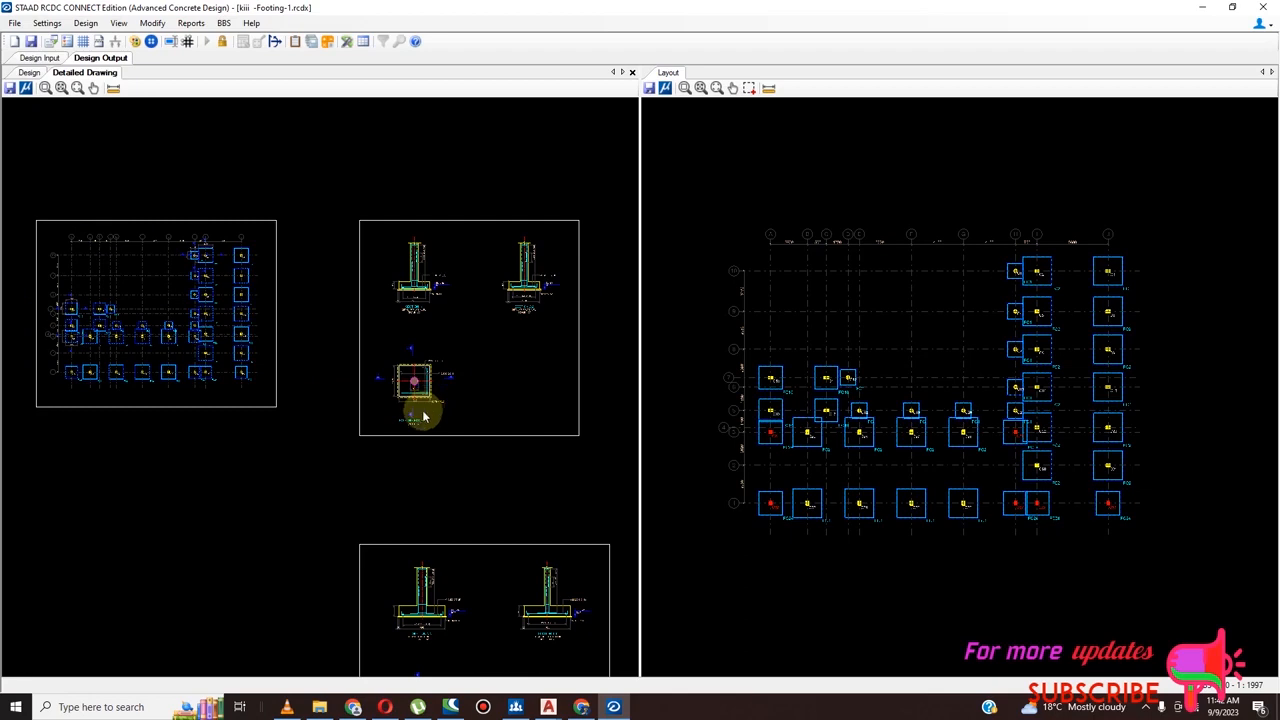
scroll(422, 418, down, 2)
scroll(450, 404, up, 3)
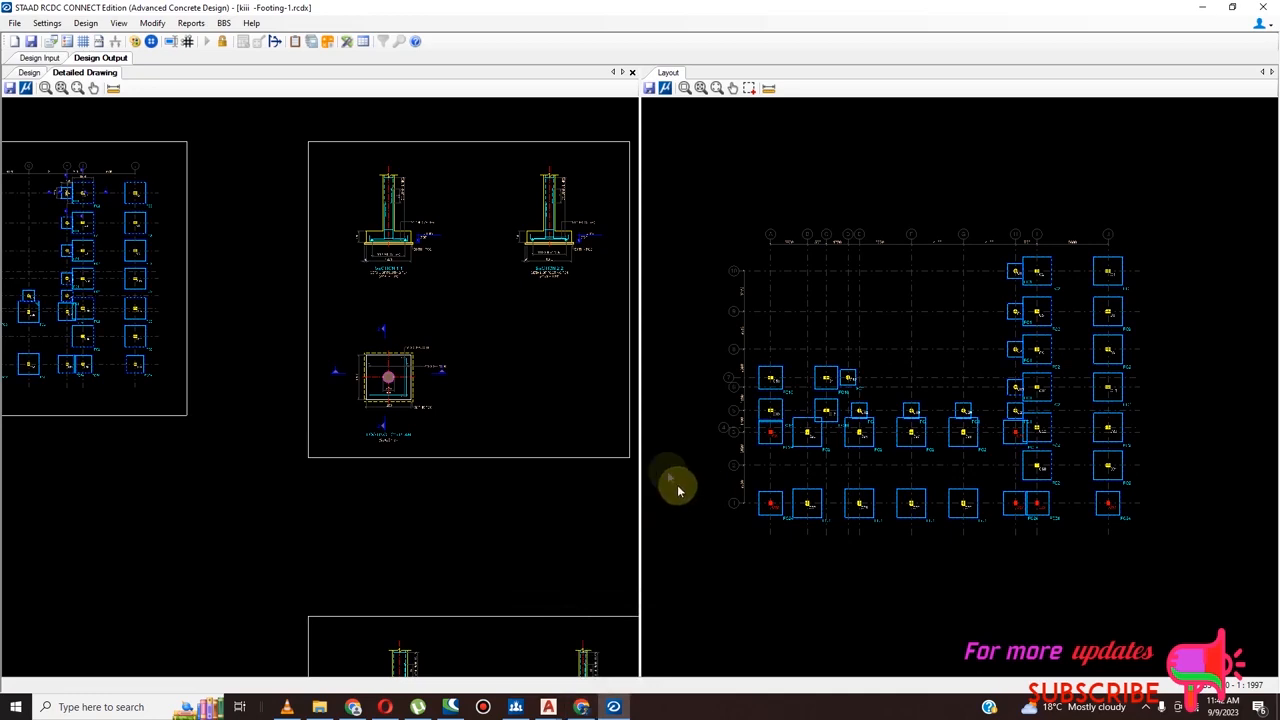
scroll(371, 249, up, 4)
scroll(254, 349, down, 2)
scroll(486, 277, up, 4)
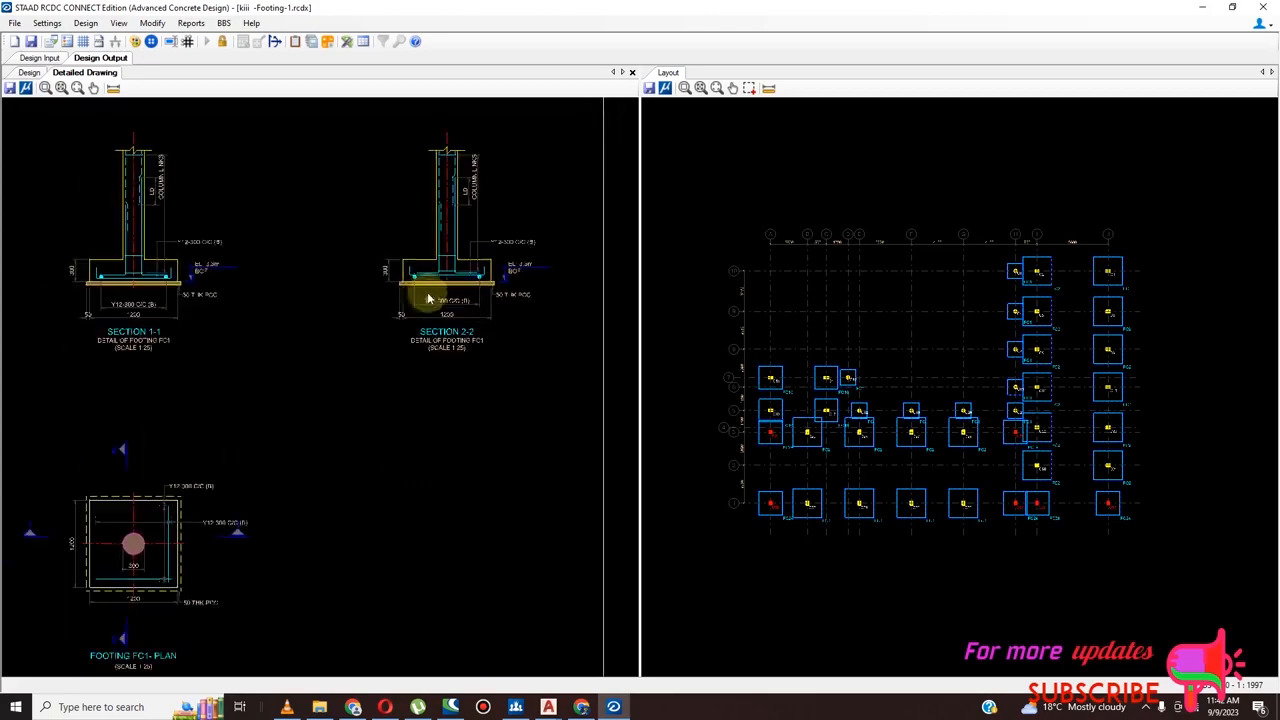
scroll(425, 305, down, 5)
scroll(418, 340, down, 1)
scroll(423, 506, up, 4)
scroll(343, 446, down, 5)
scroll(491, 449, up, 3)
scroll(366, 449, down, 2)
scroll(578, 453, up, 5)
scroll(335, 452, down, 5)
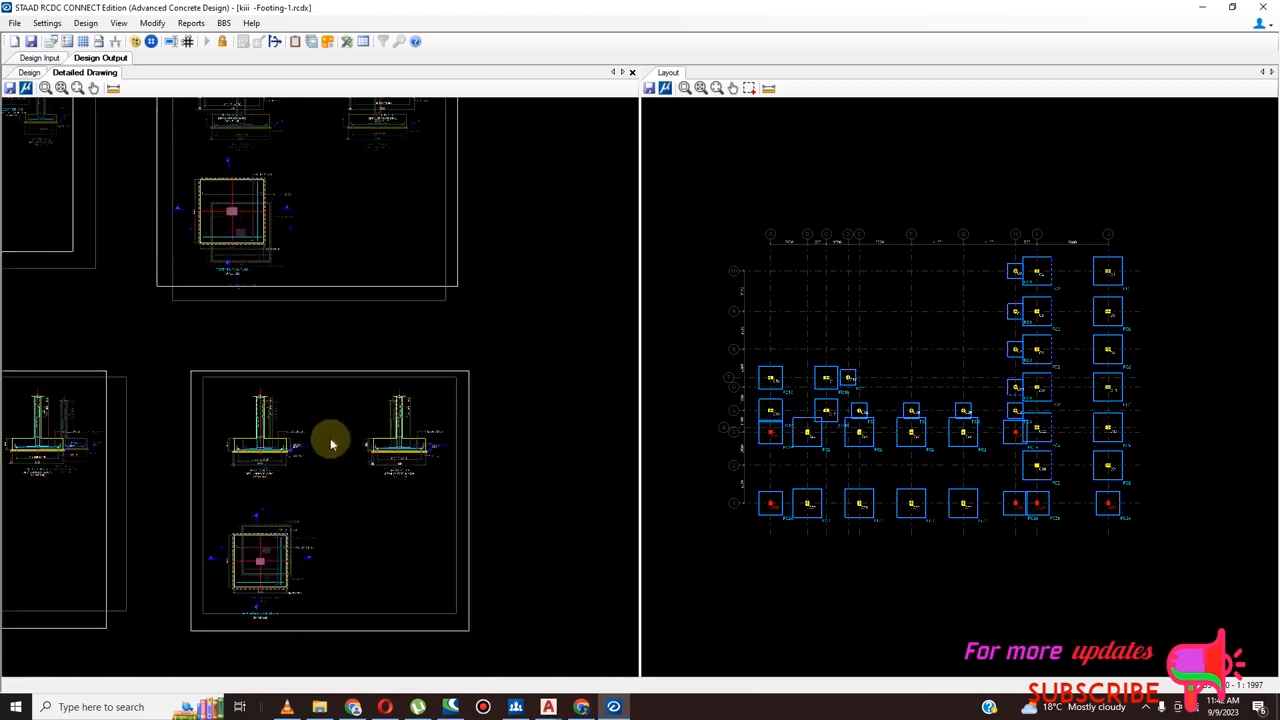
scroll(335, 444, down, 2)
scroll(387, 224, up, 5)
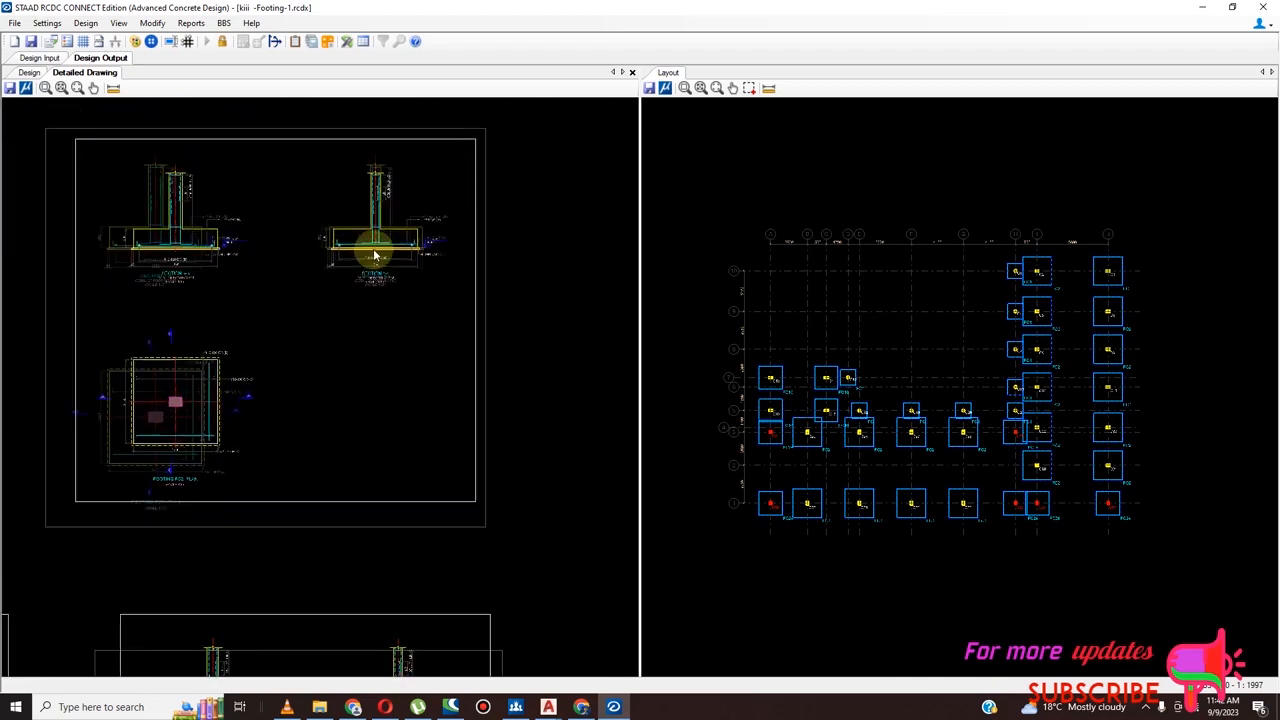
scroll(392, 280, down, 2)
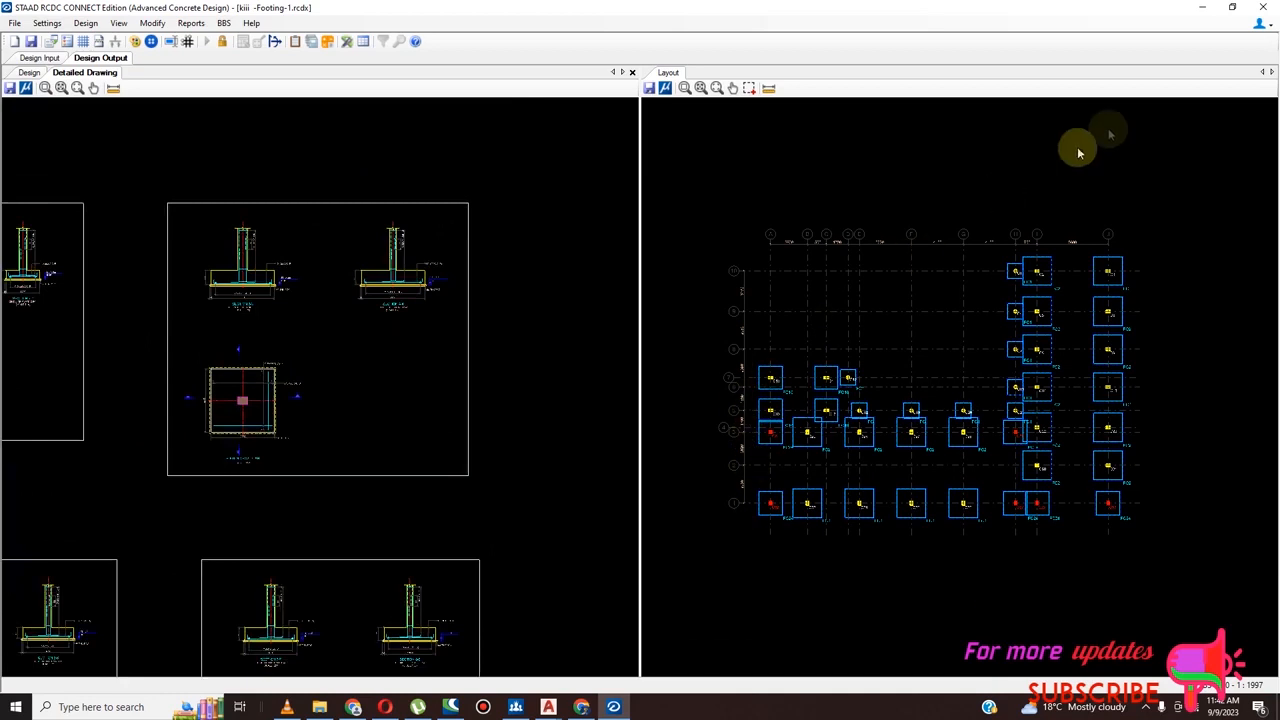
click(1152, 708)
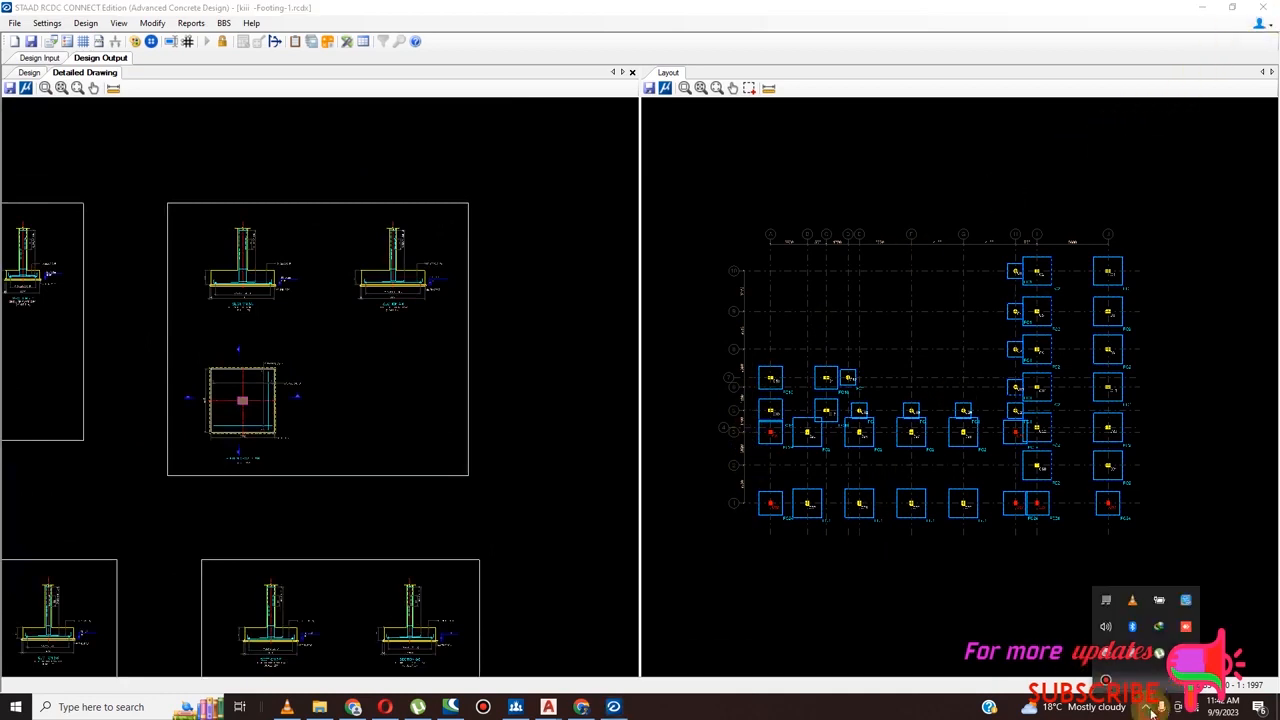
click(1106, 681)
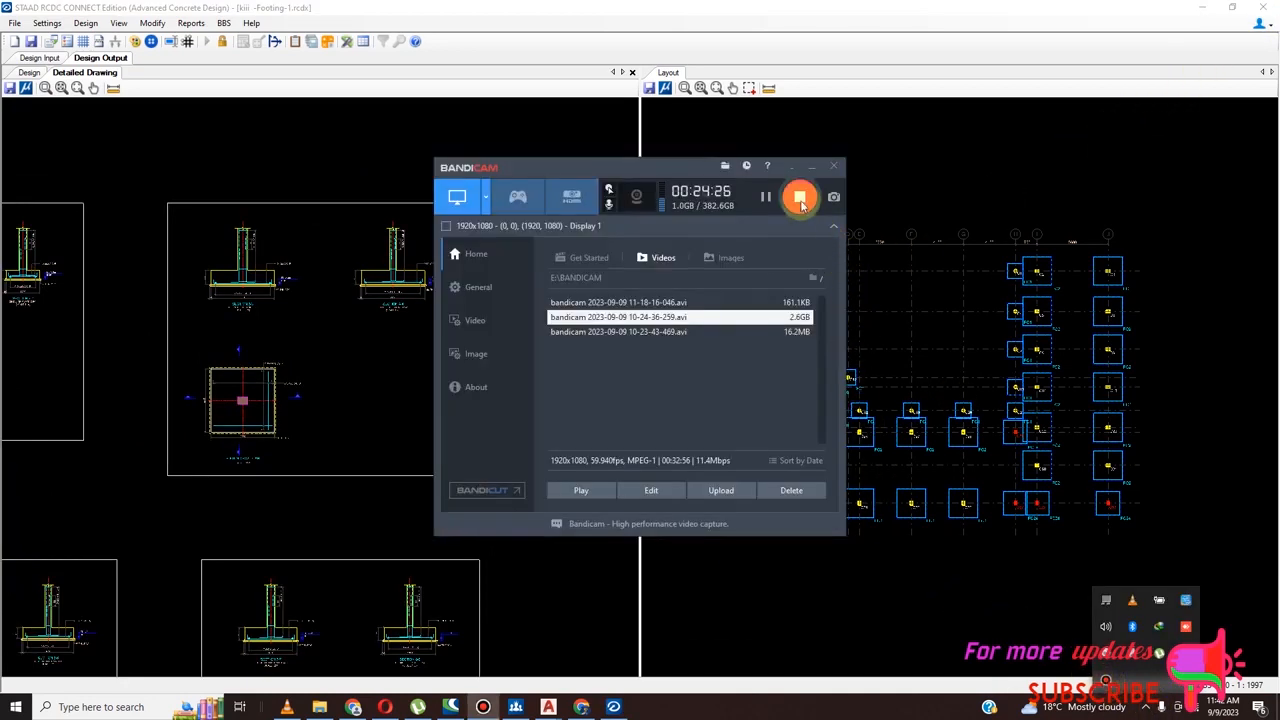